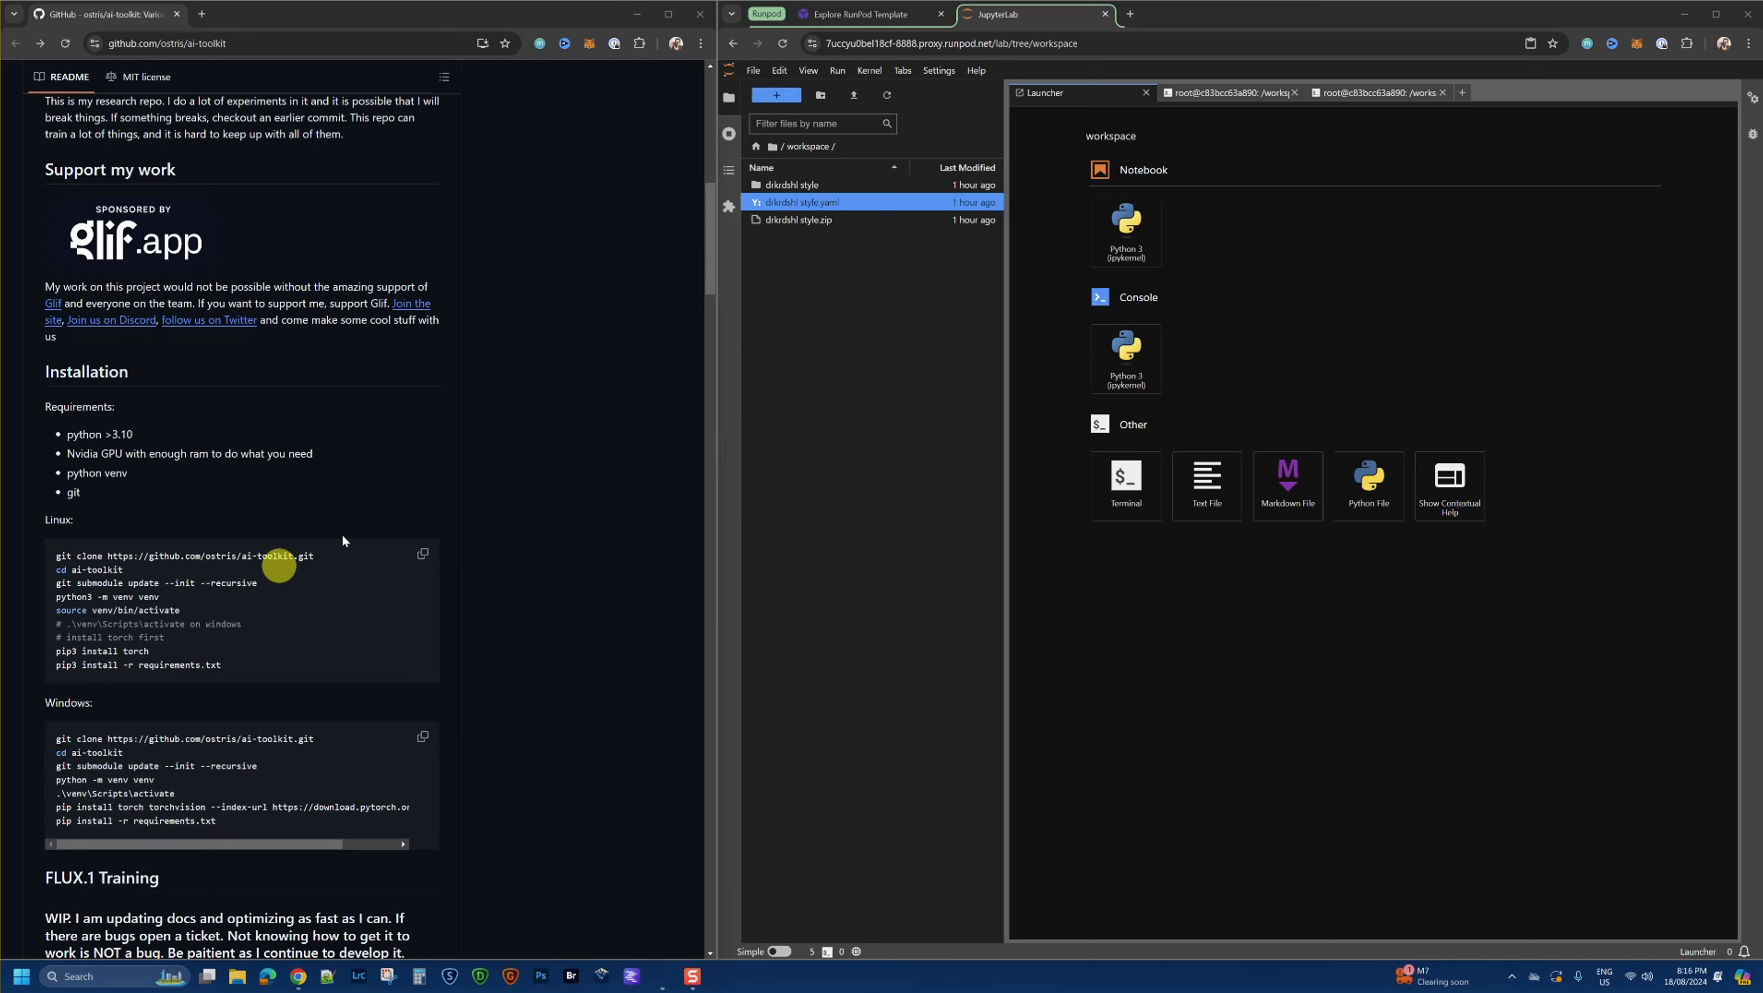
Step: Inspect the training files in the drkrdshl style folder and return to the workspace folder
click(874, 373)
key(F2)
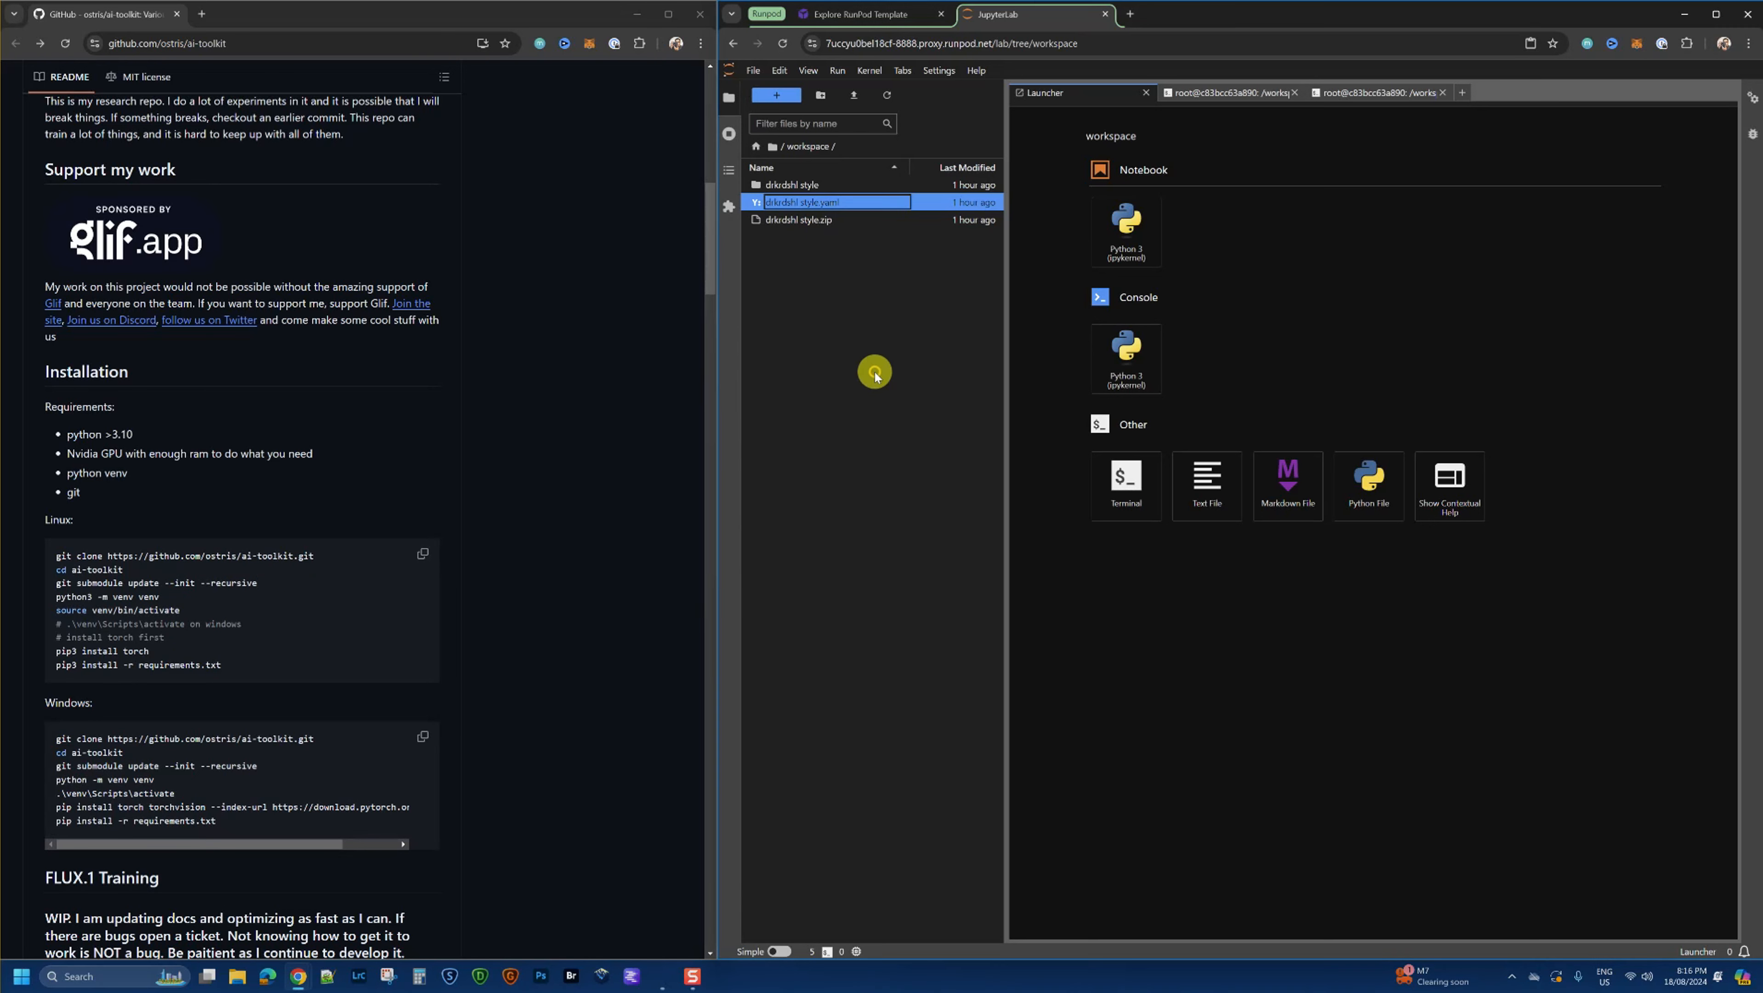
click(788, 186)
key(F2)
double_click(788, 186)
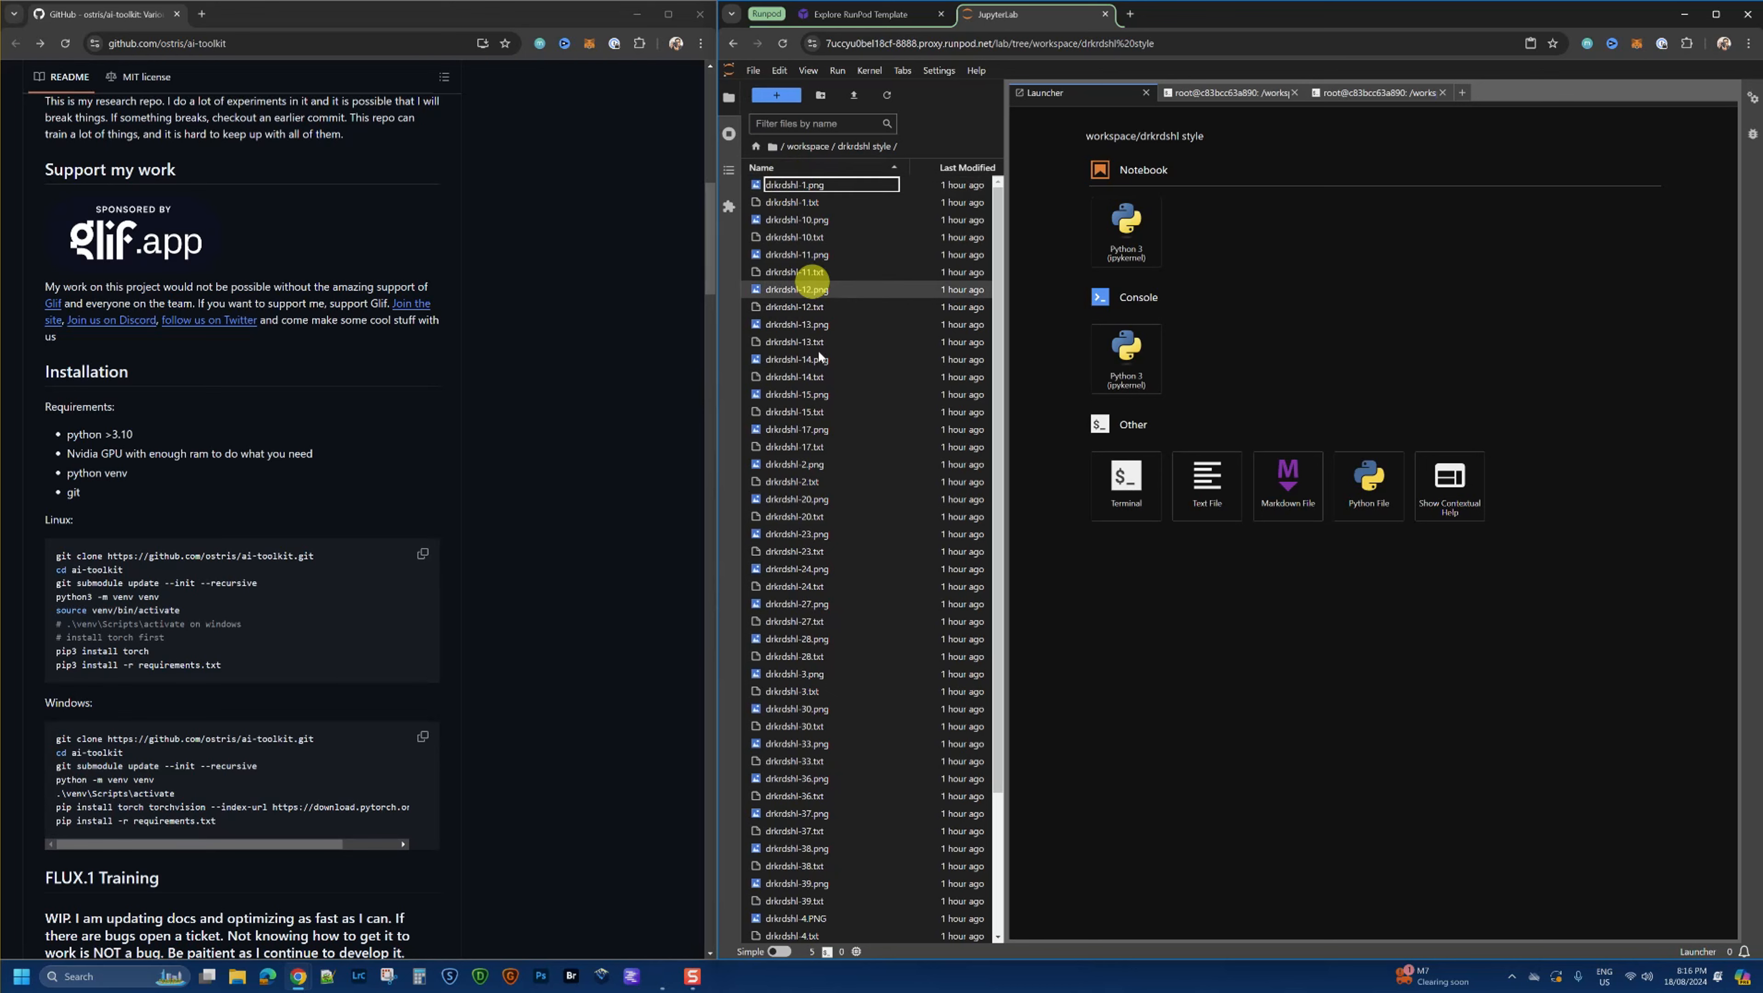
click(807, 146)
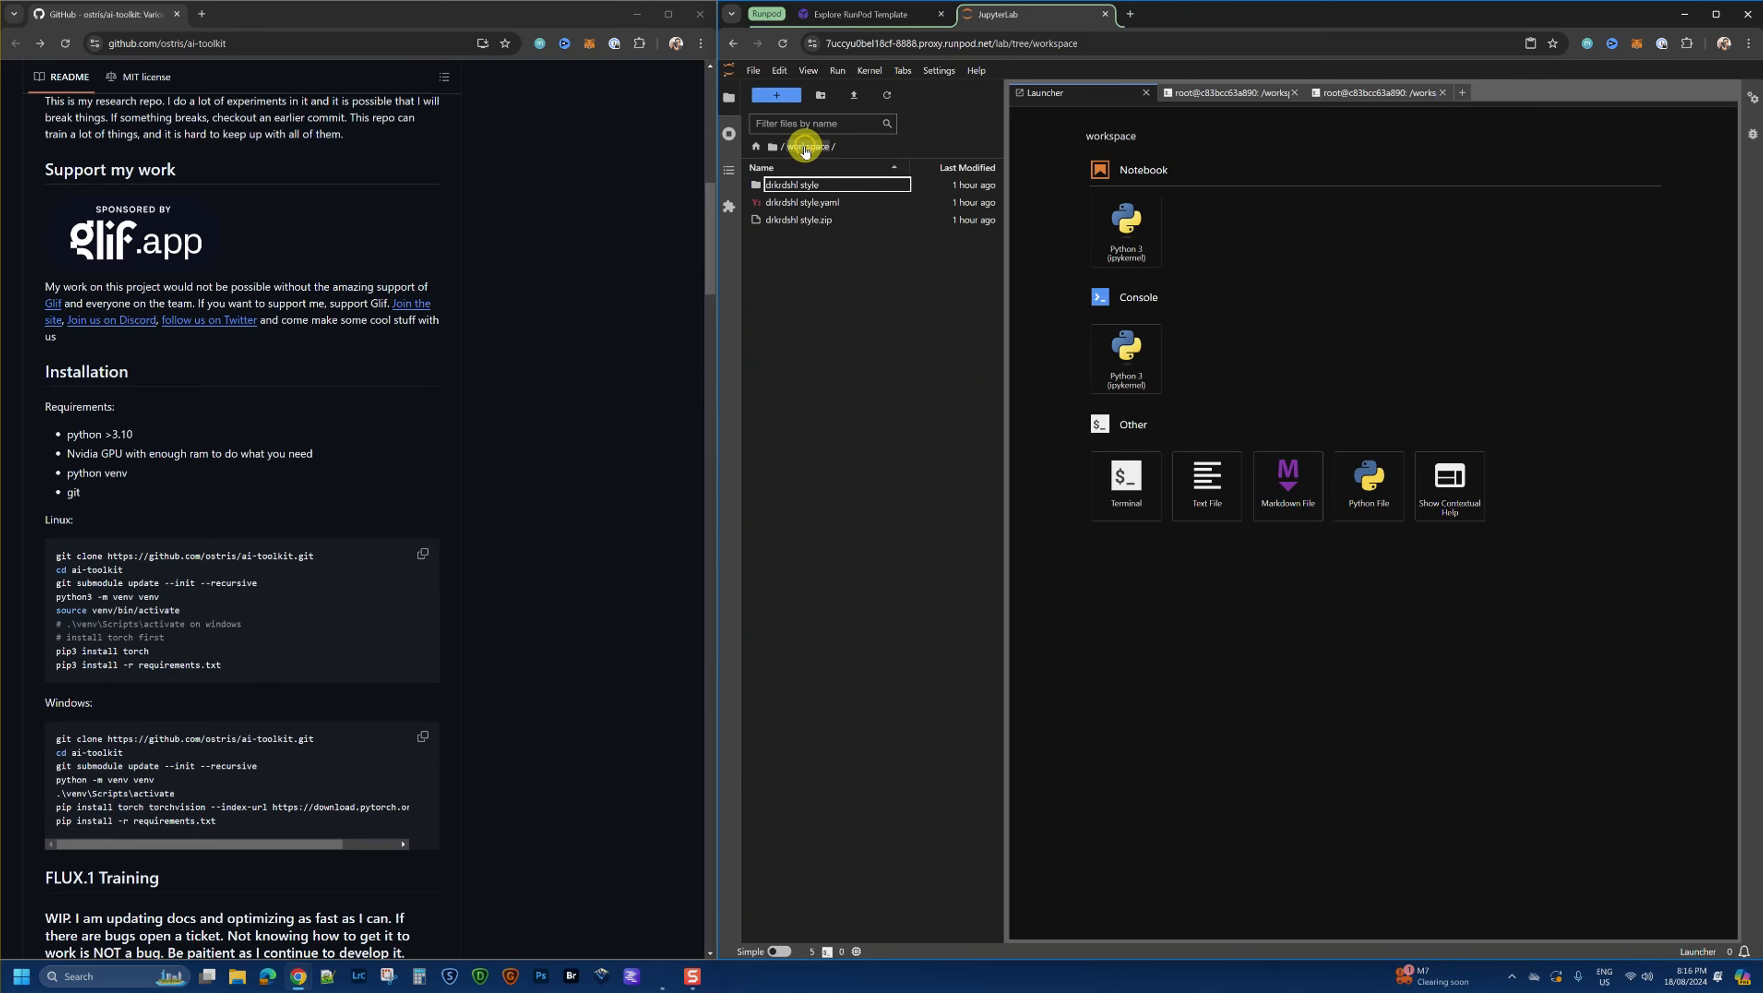
Step: Switch to the RunPod console, examine the container disk setting in the RunPod Pytorch 2.2.0 pod's edit form, and close it without saving
click(864, 19)
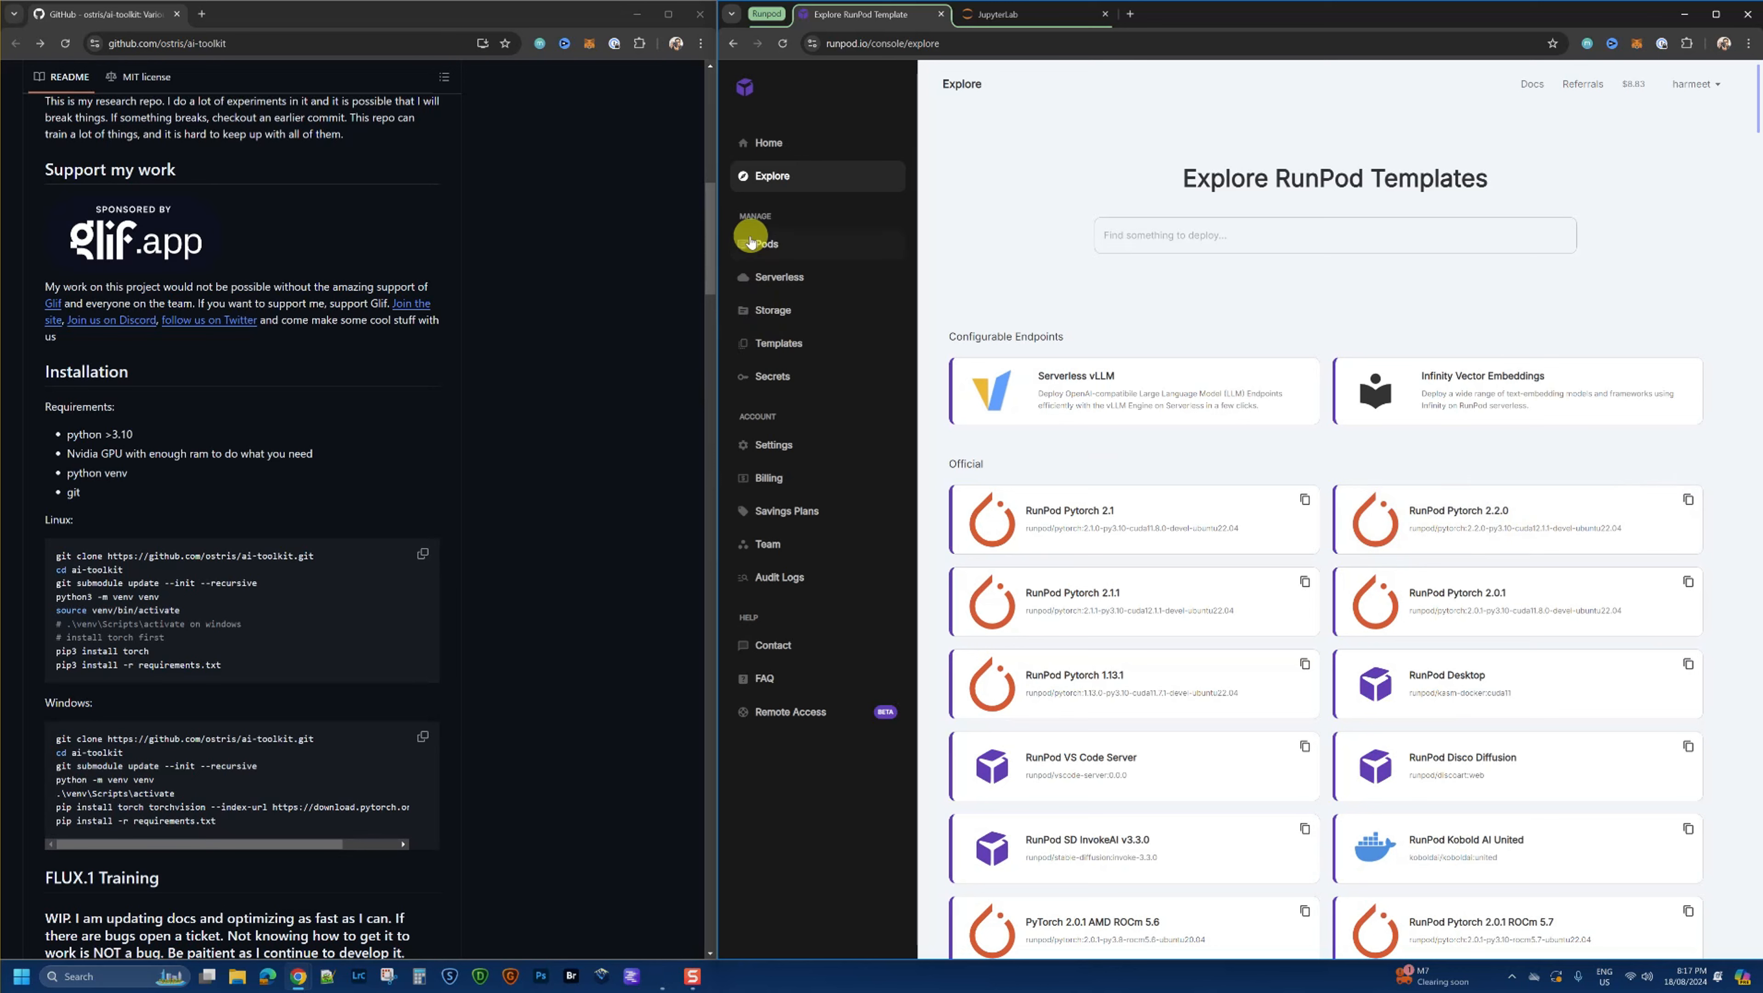
click(779, 249)
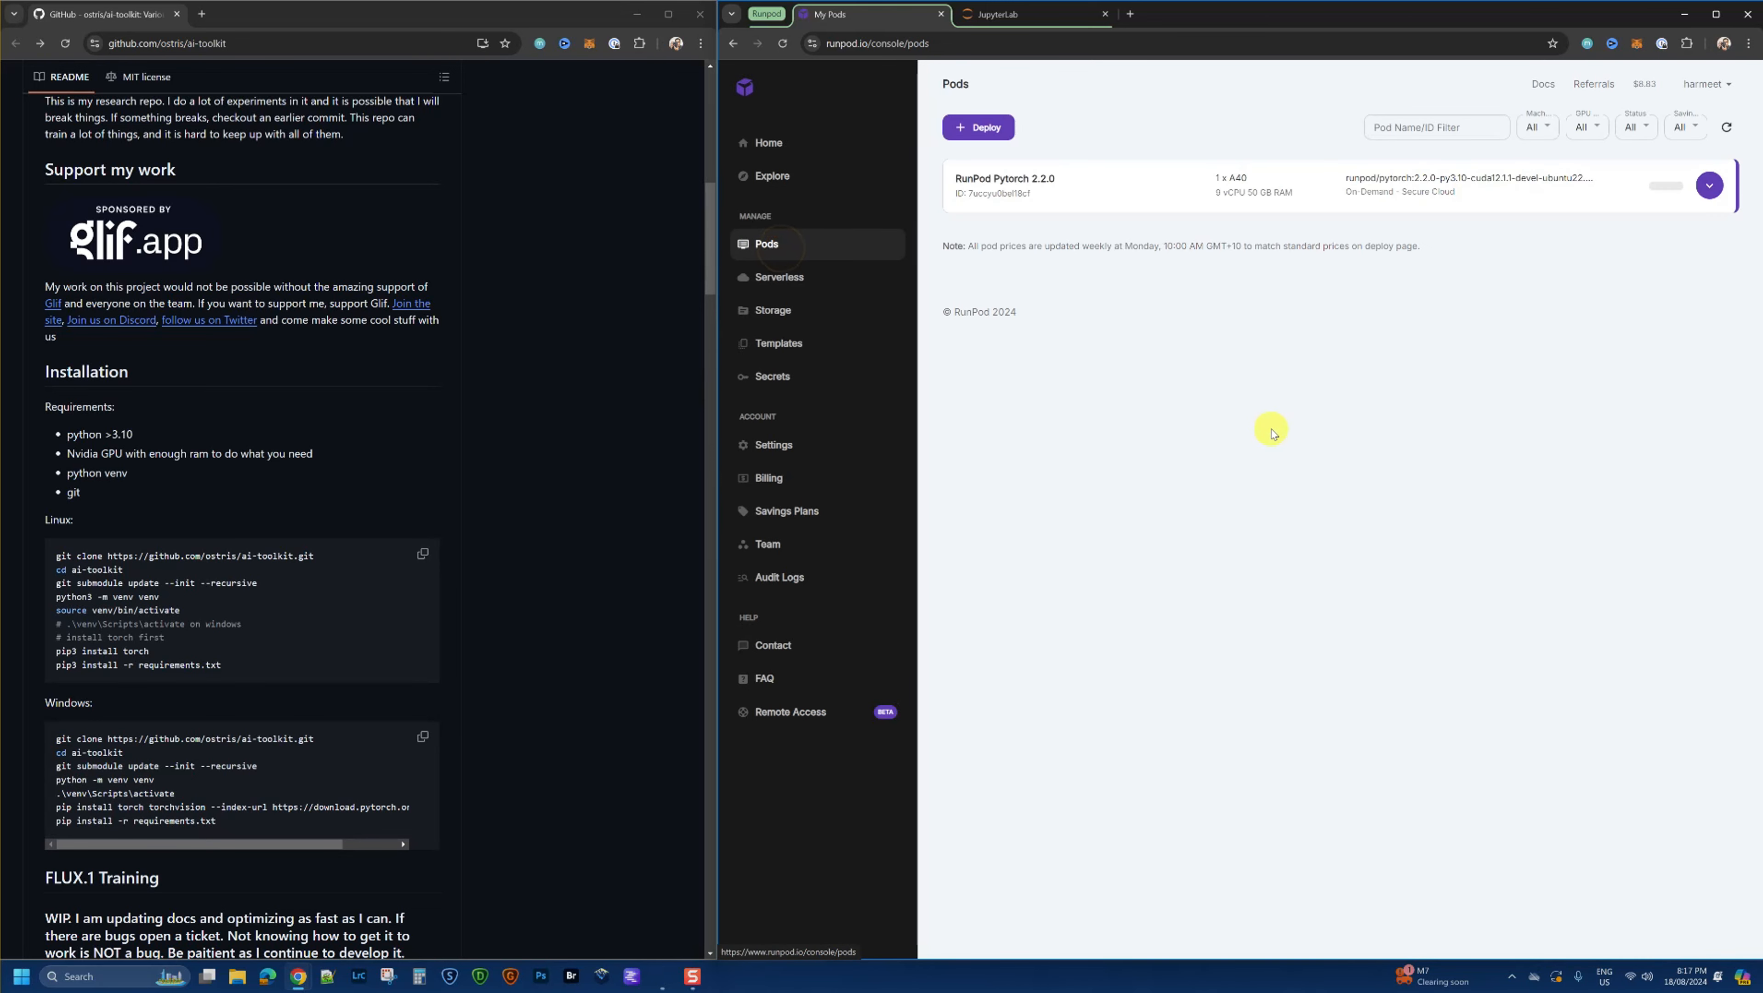
click(1710, 186)
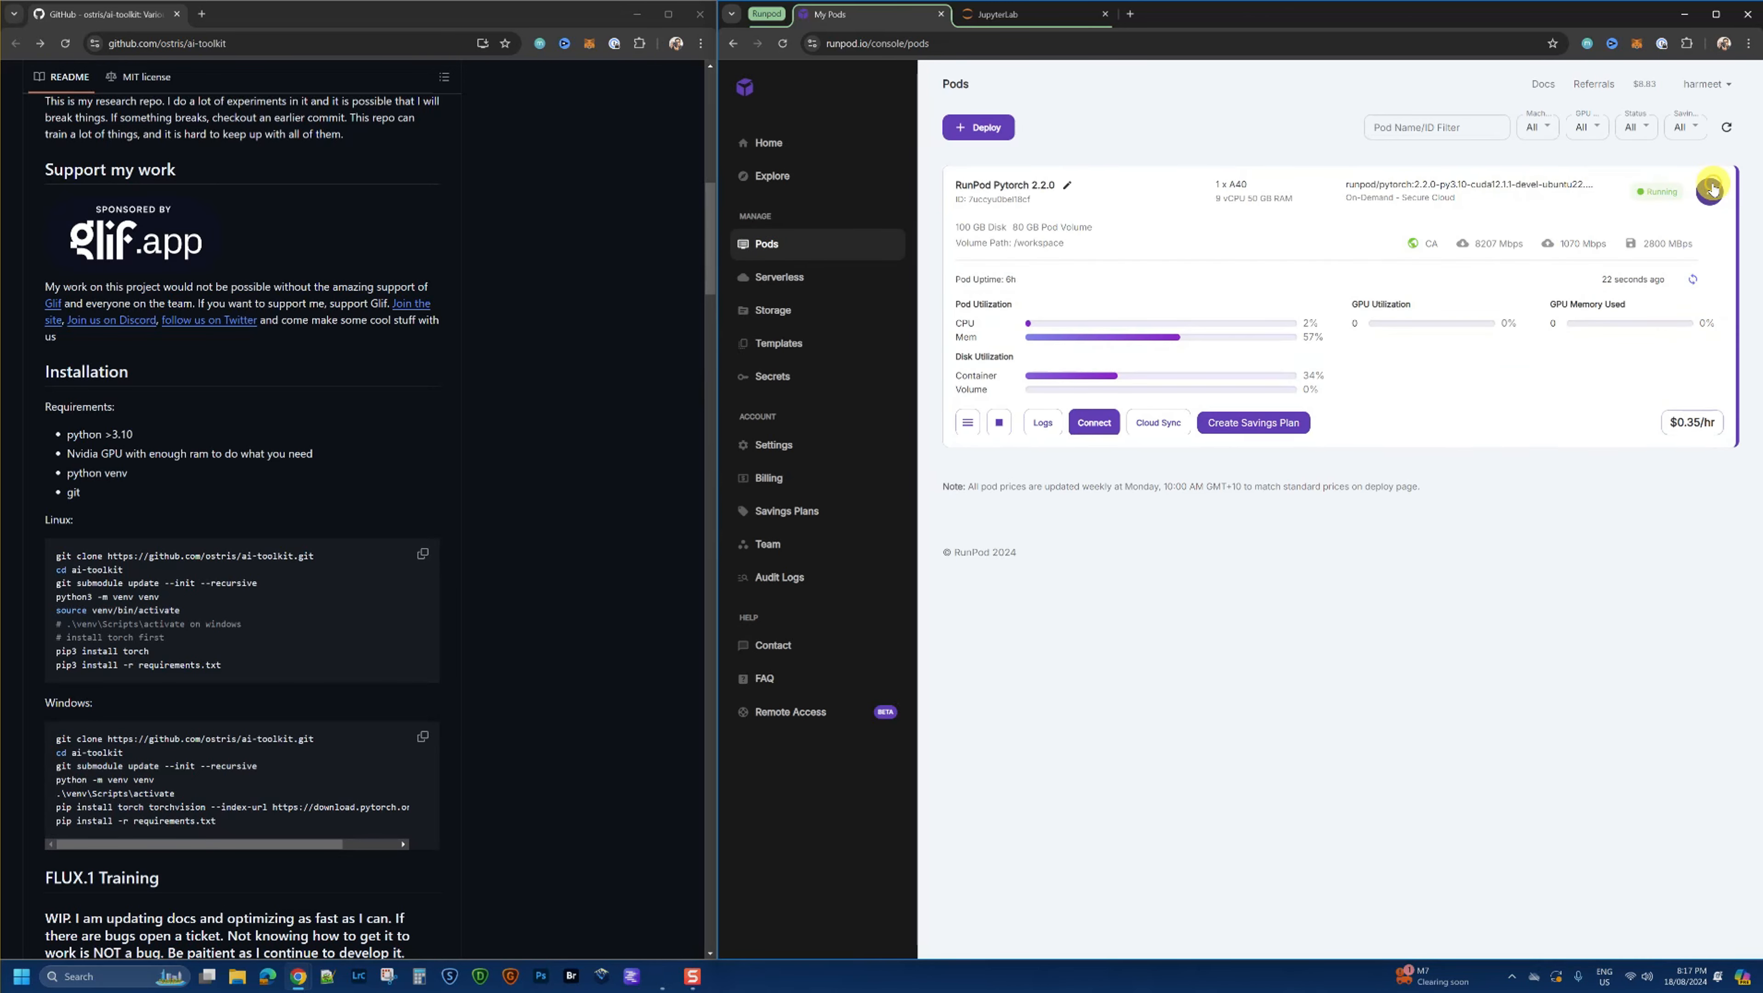
click(967, 423)
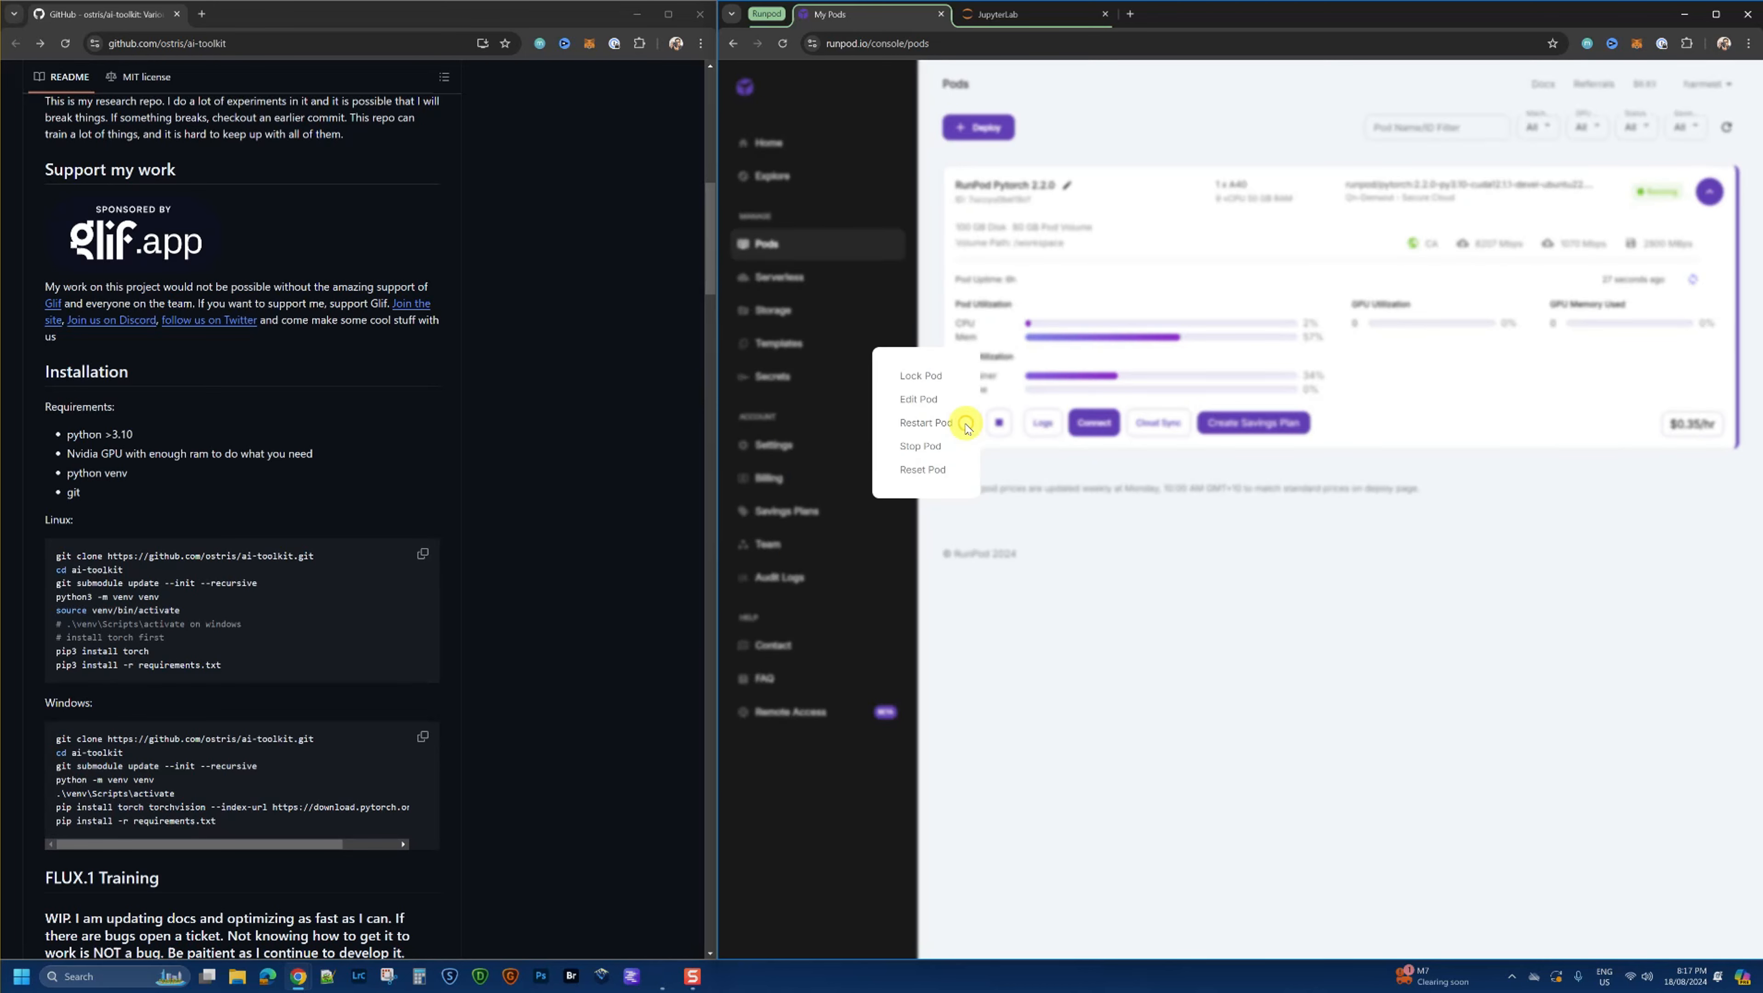
click(934, 397)
click(995, 513)
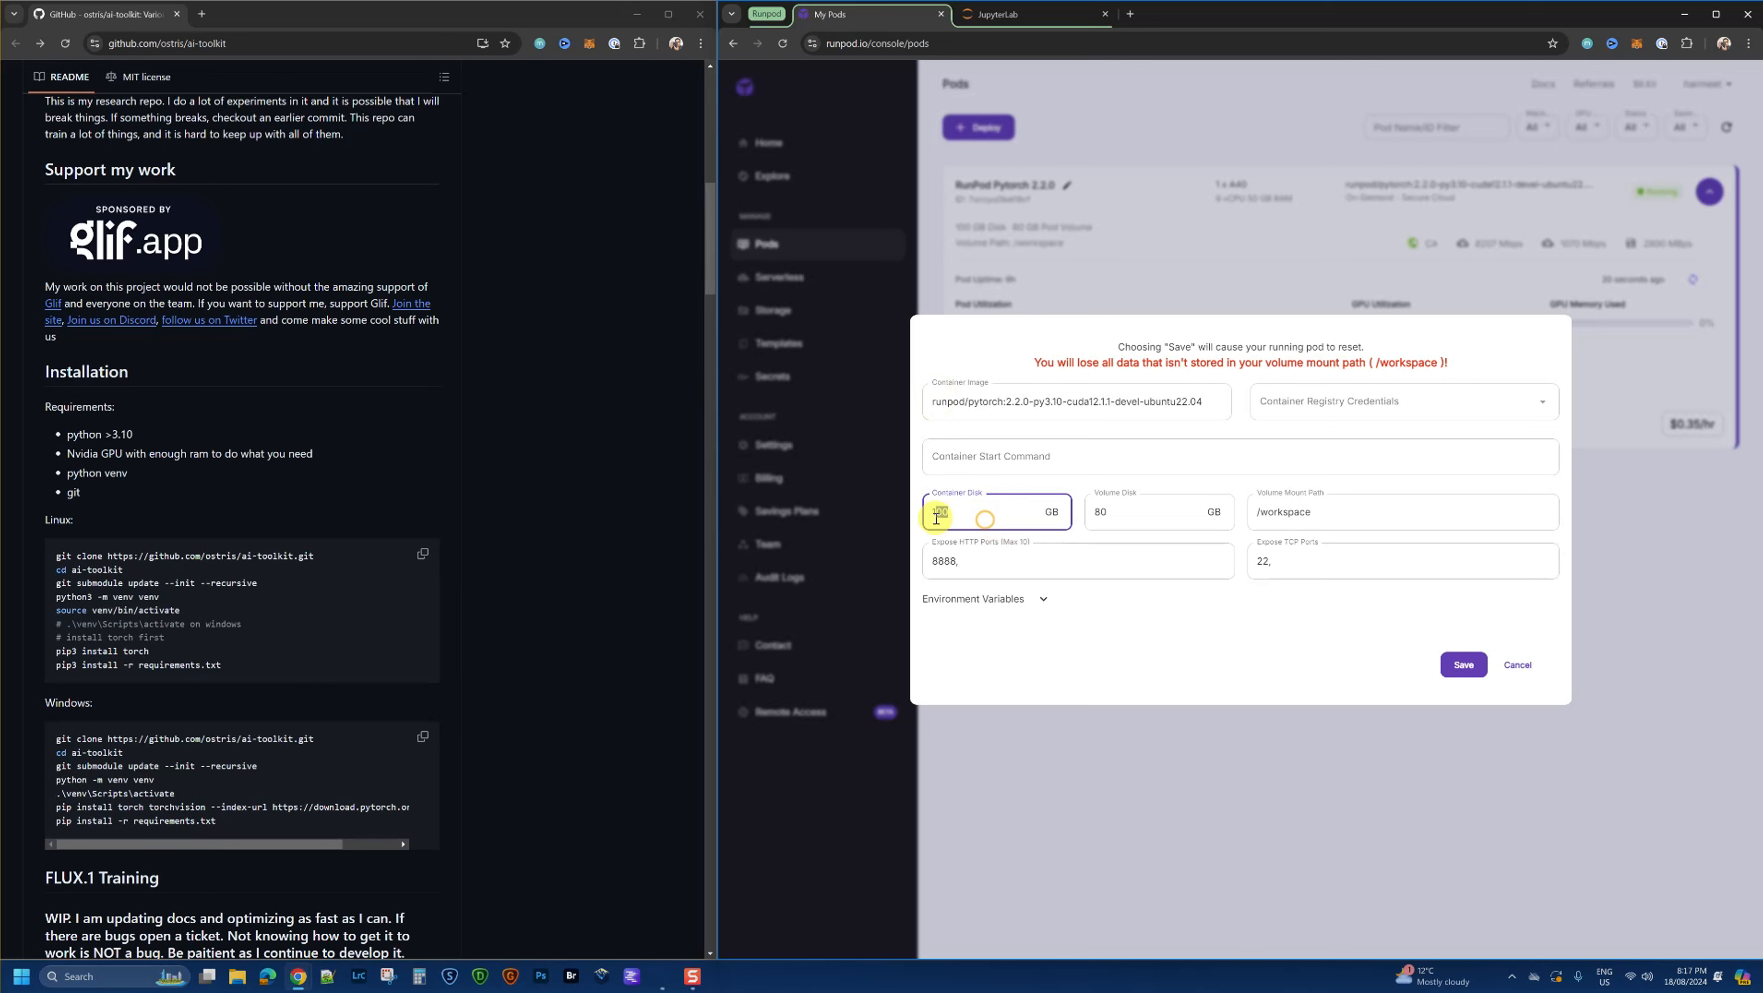
drag(936, 513, 966, 516)
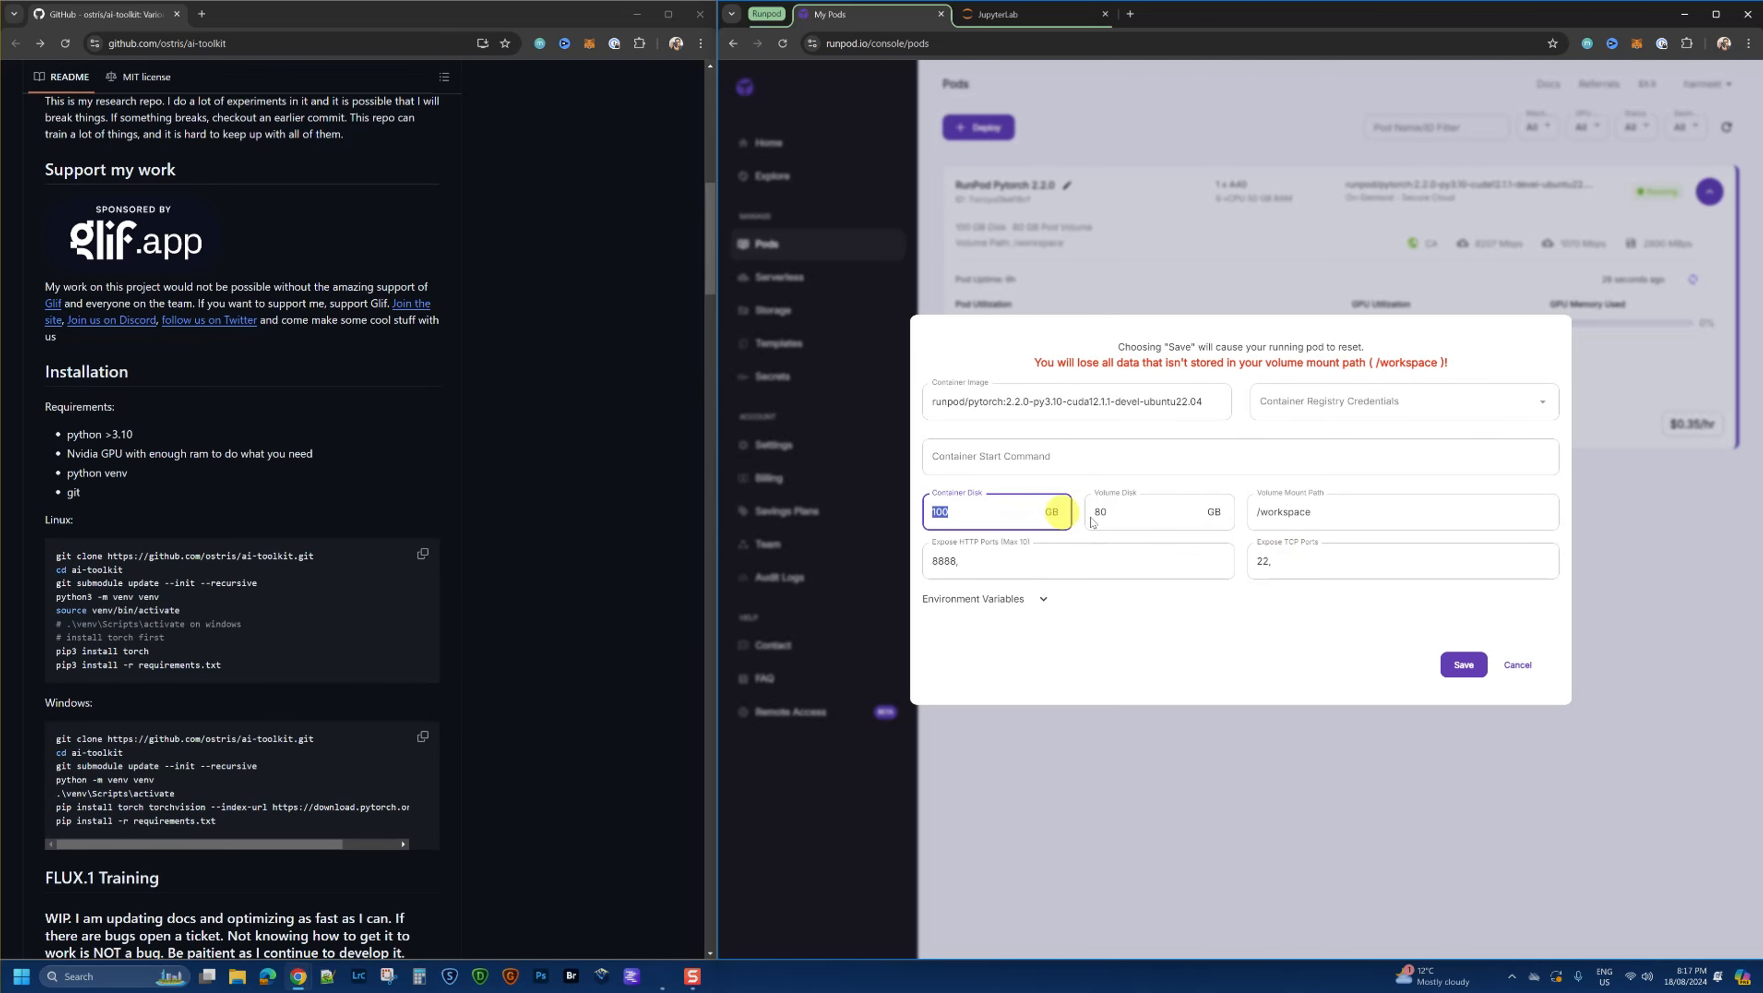
click(1518, 669)
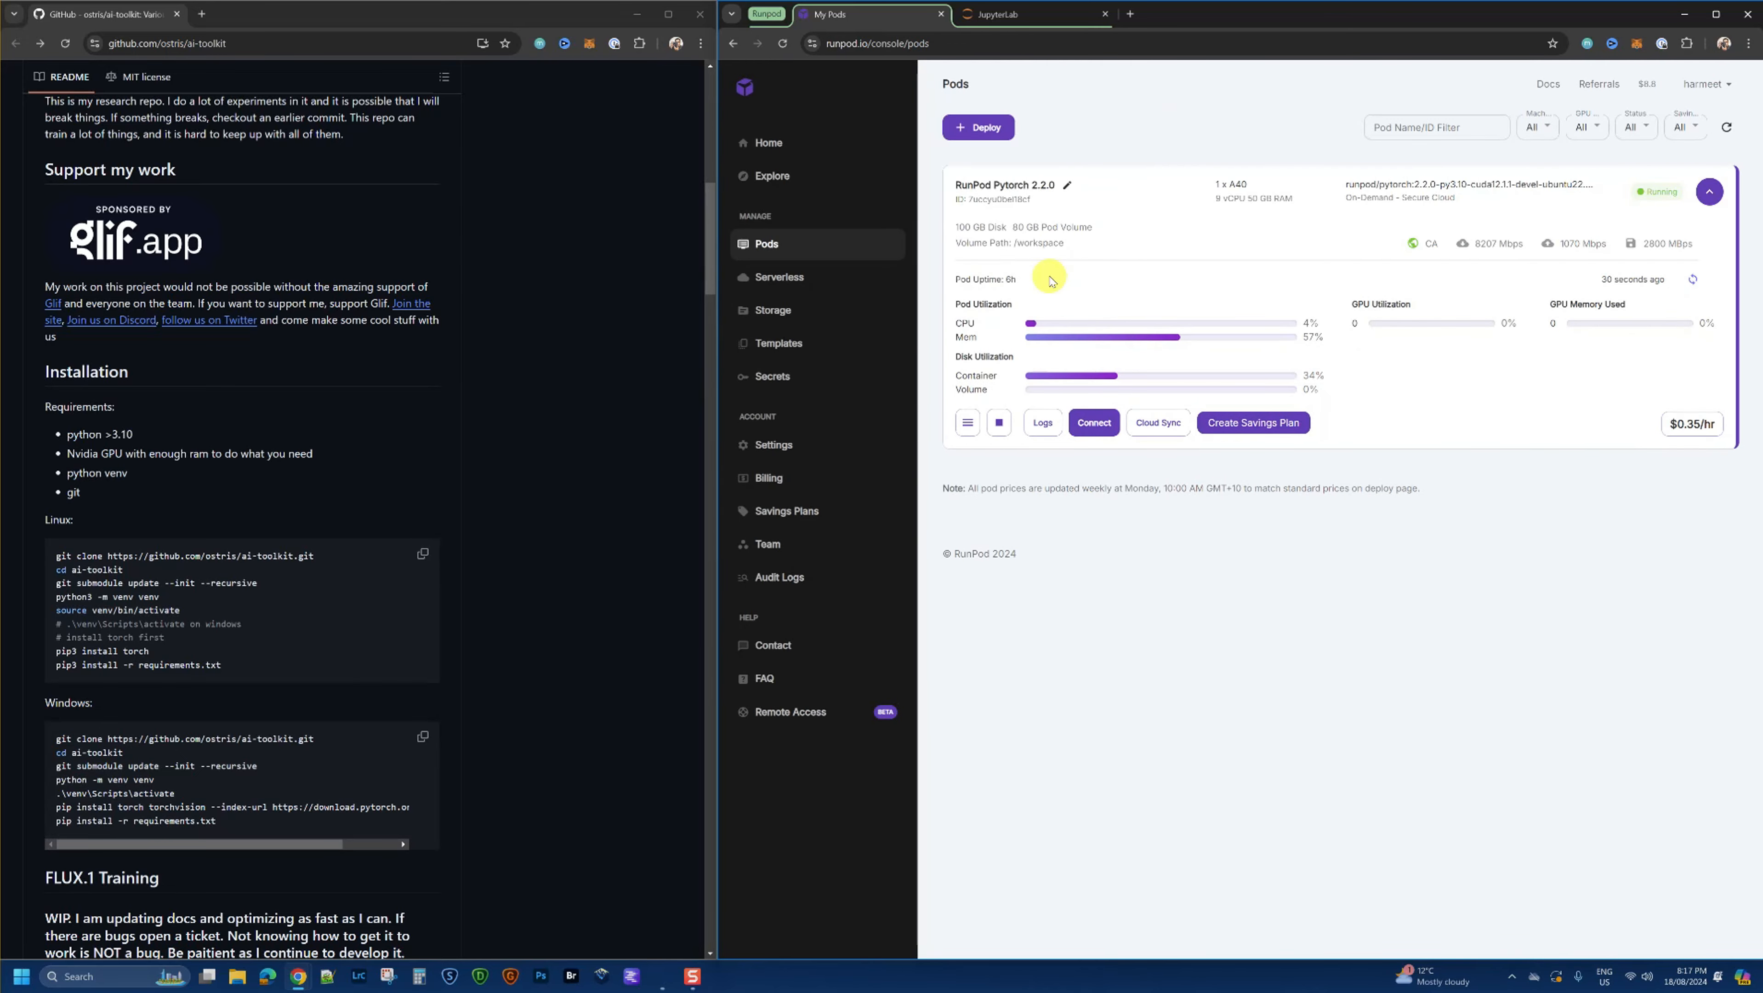
Step: Review the pod's connection options, including the Jupyter Lab connection, and return to JupyterLab
click(1096, 424)
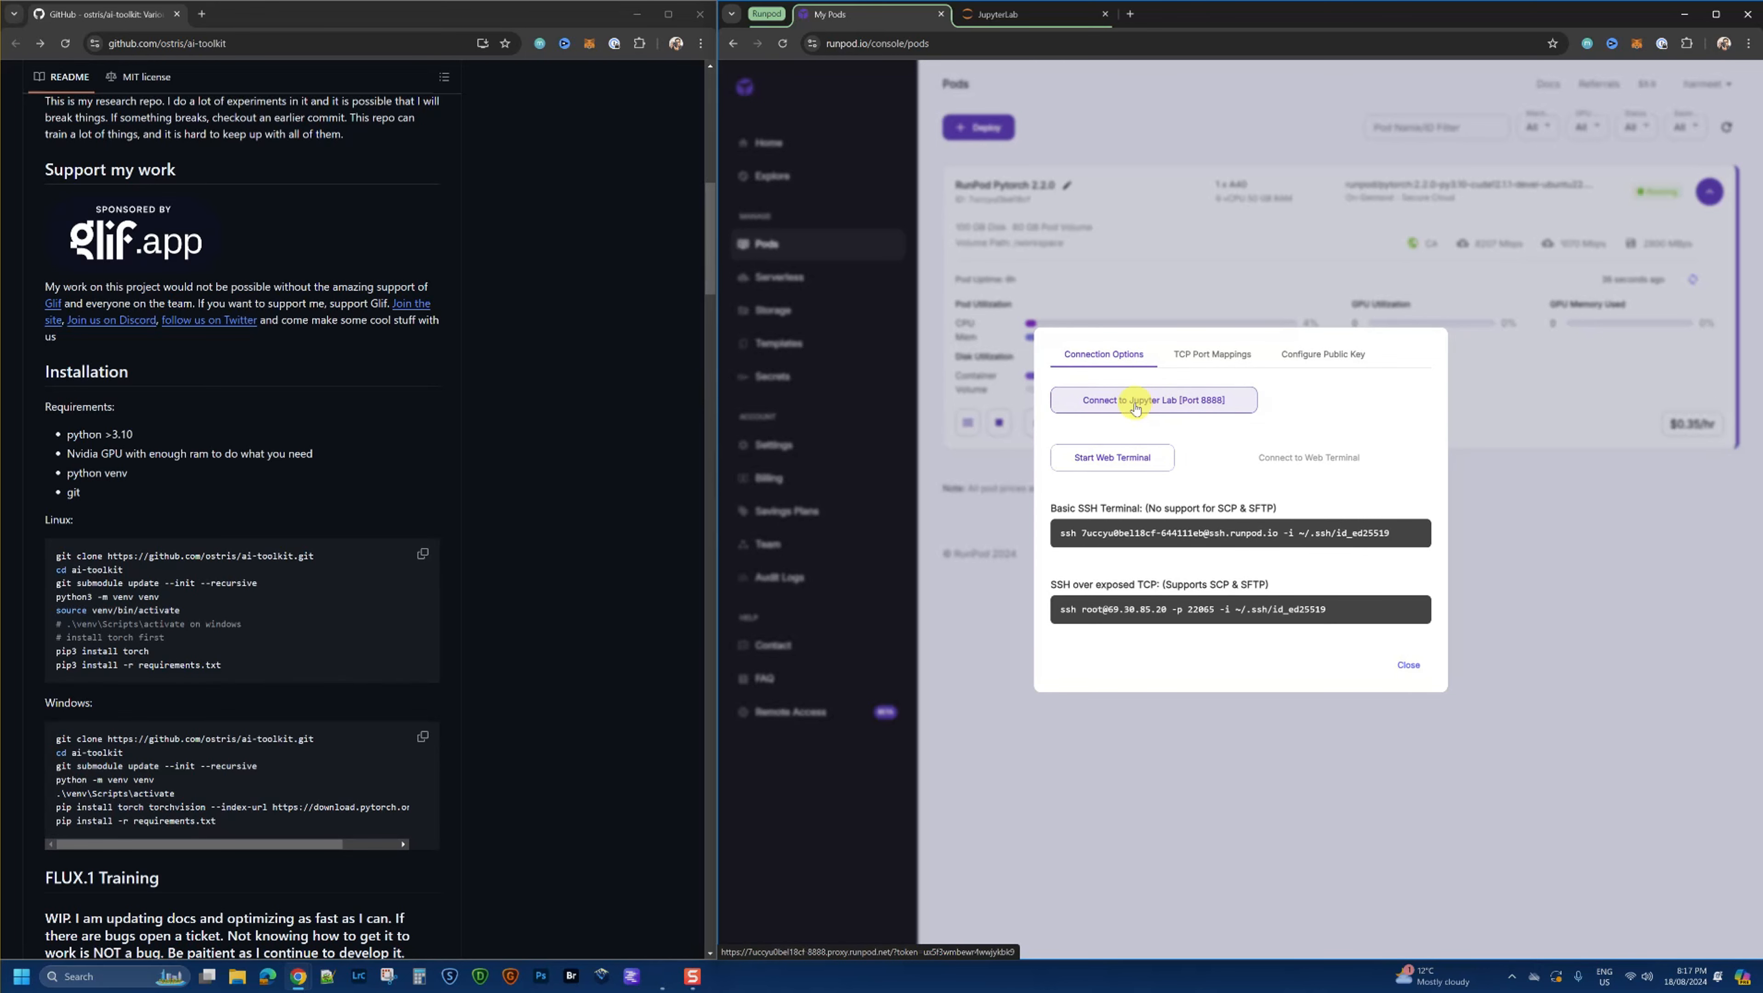
click(1419, 661)
click(1032, 19)
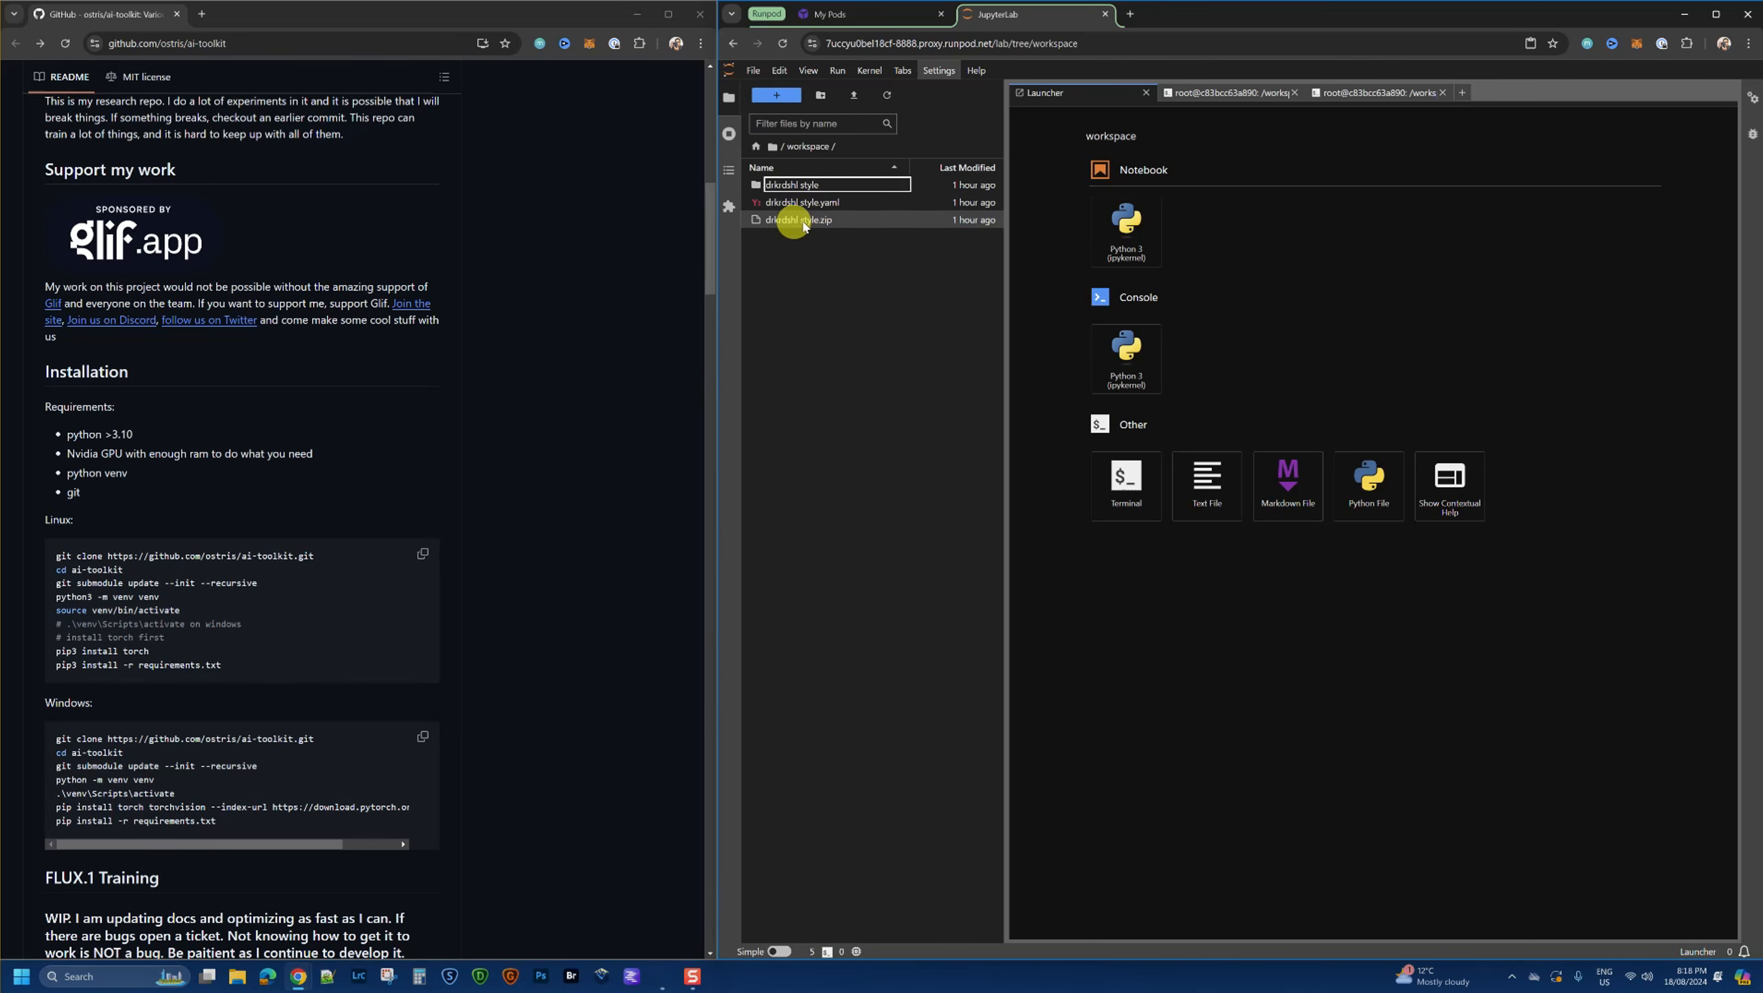
Step: View drkrdshl-1.png from the drkrdshl style folder in the image viewer and close it
click(798, 186)
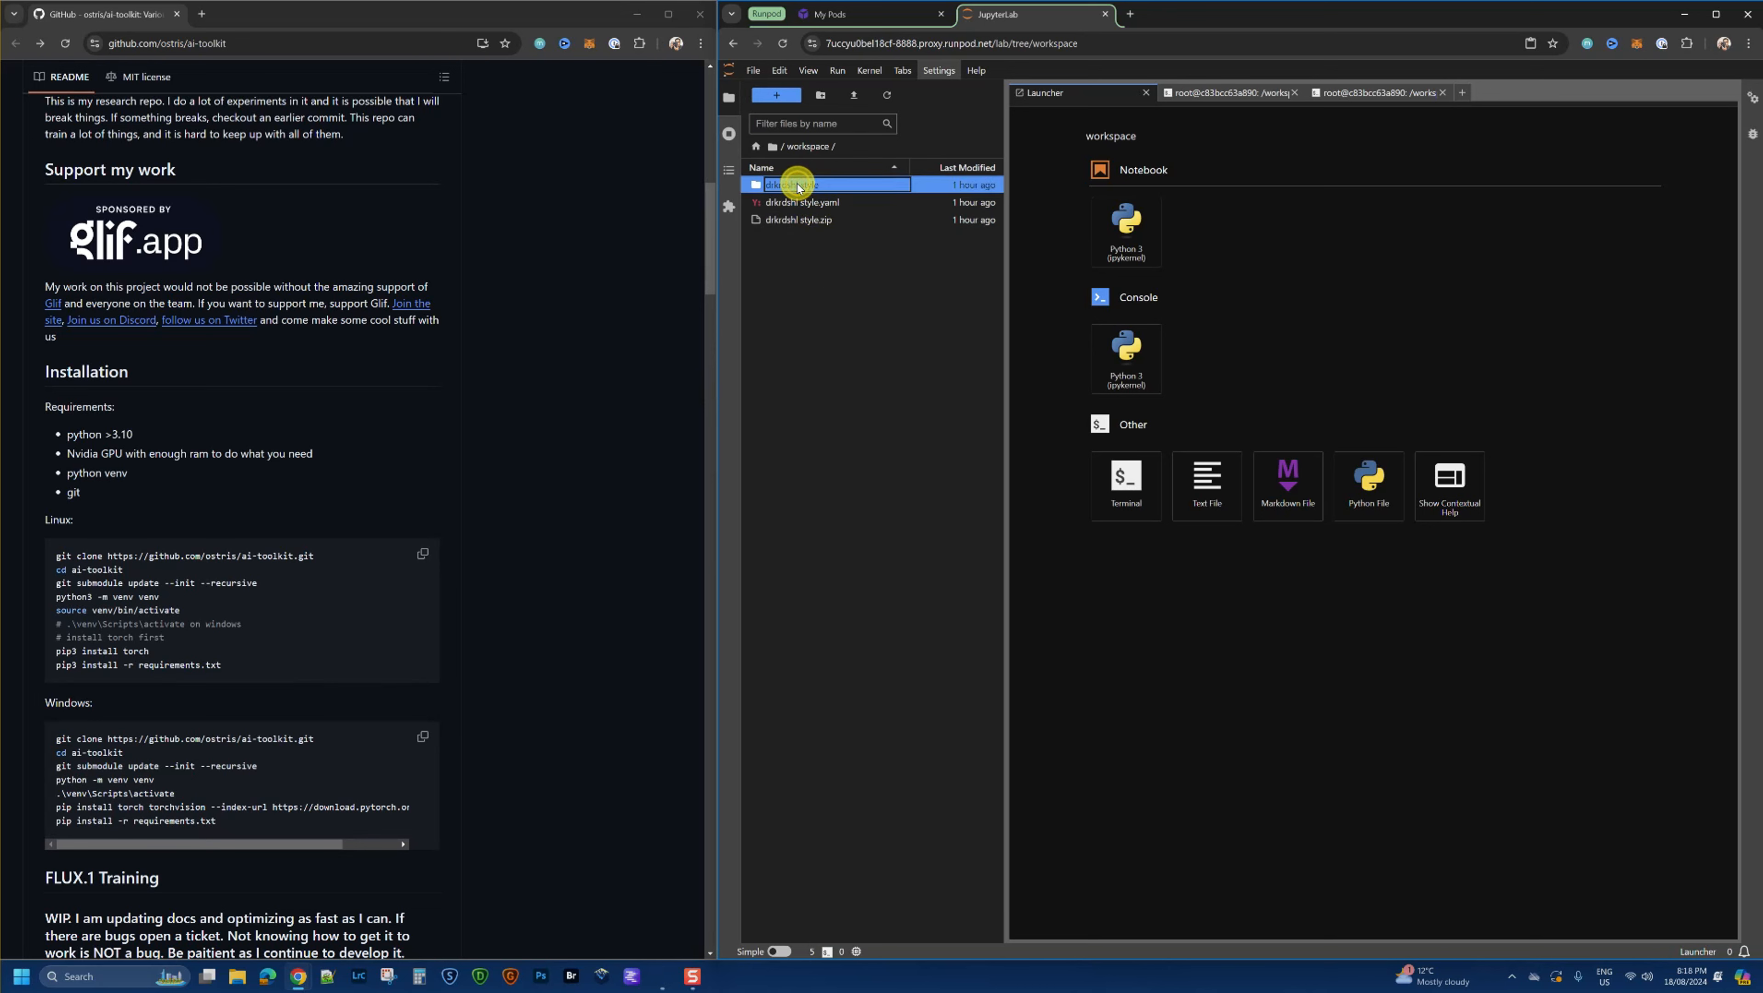
double_click(798, 185)
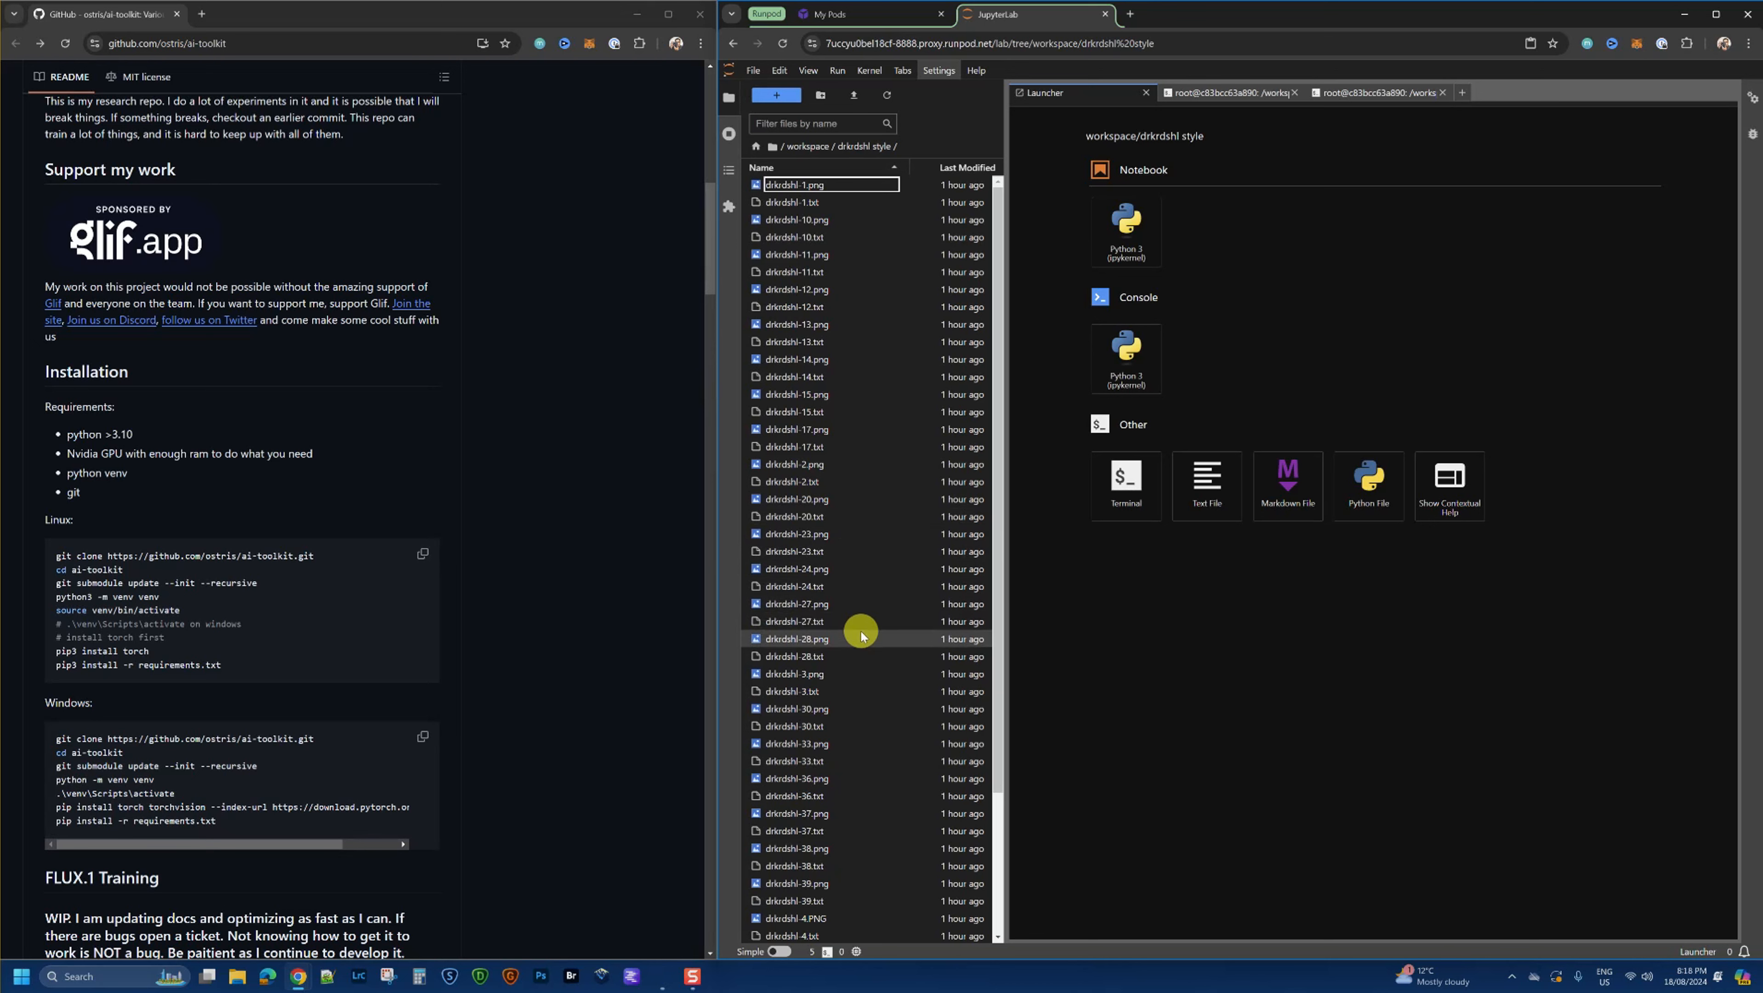
right_click(803, 185)
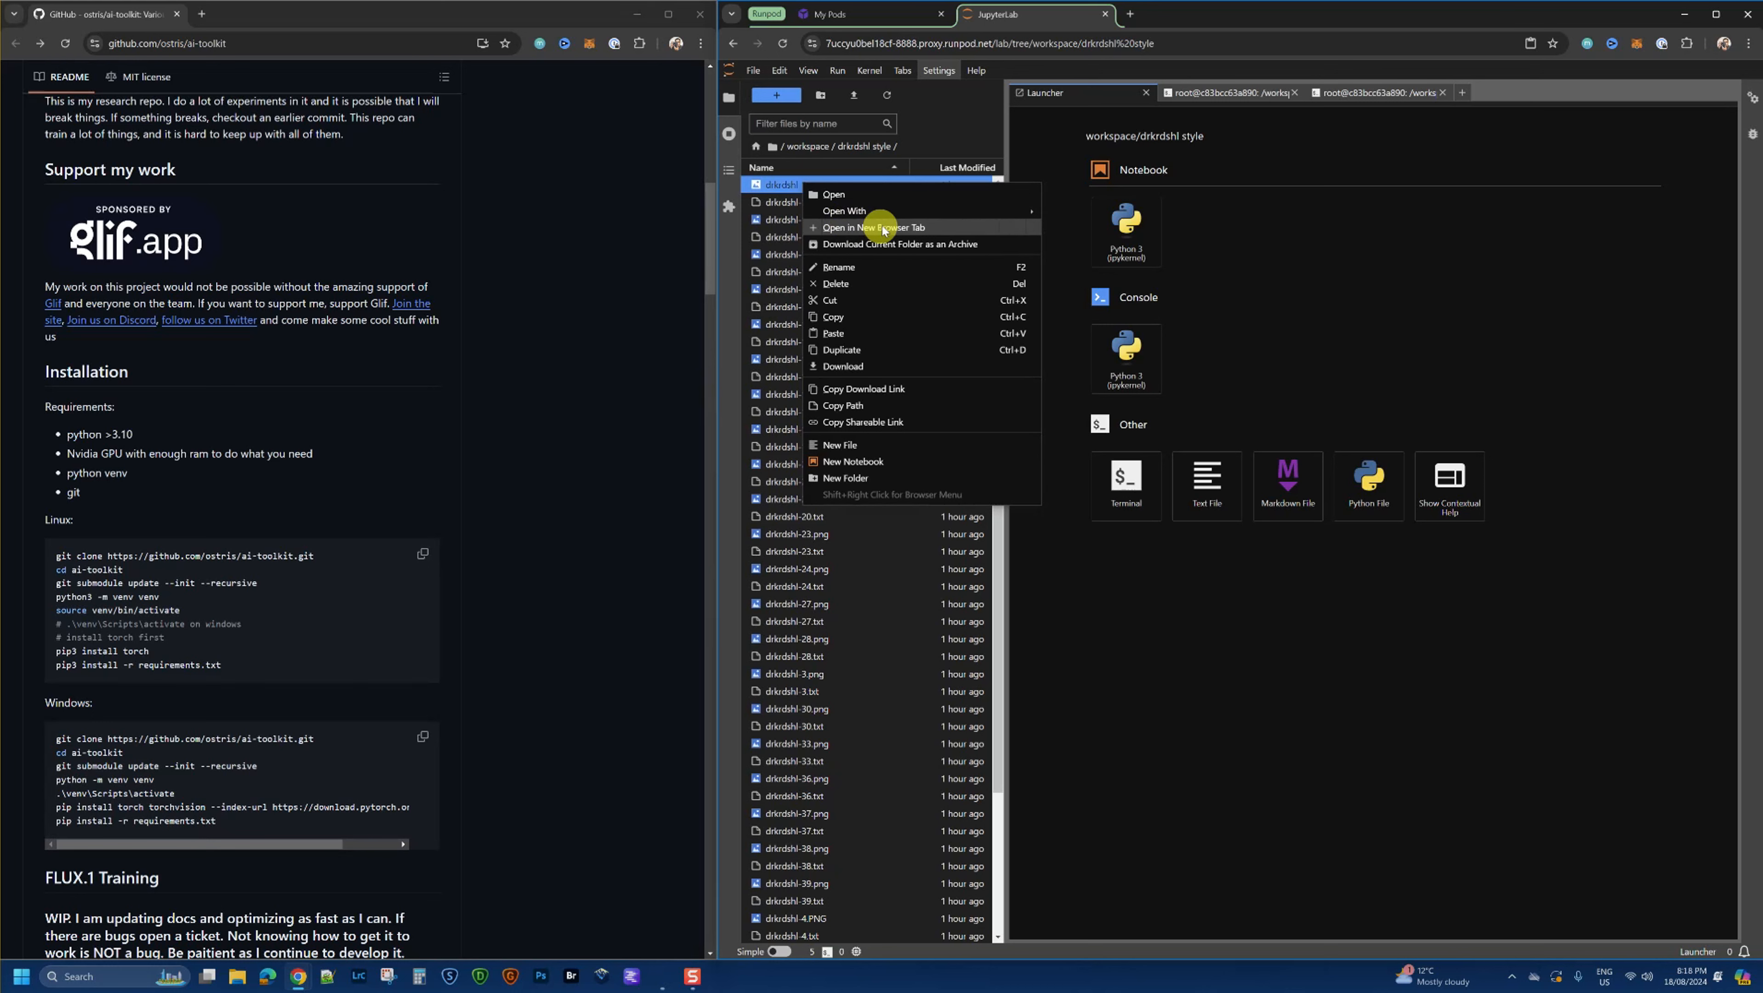
mouse_move(893, 213)
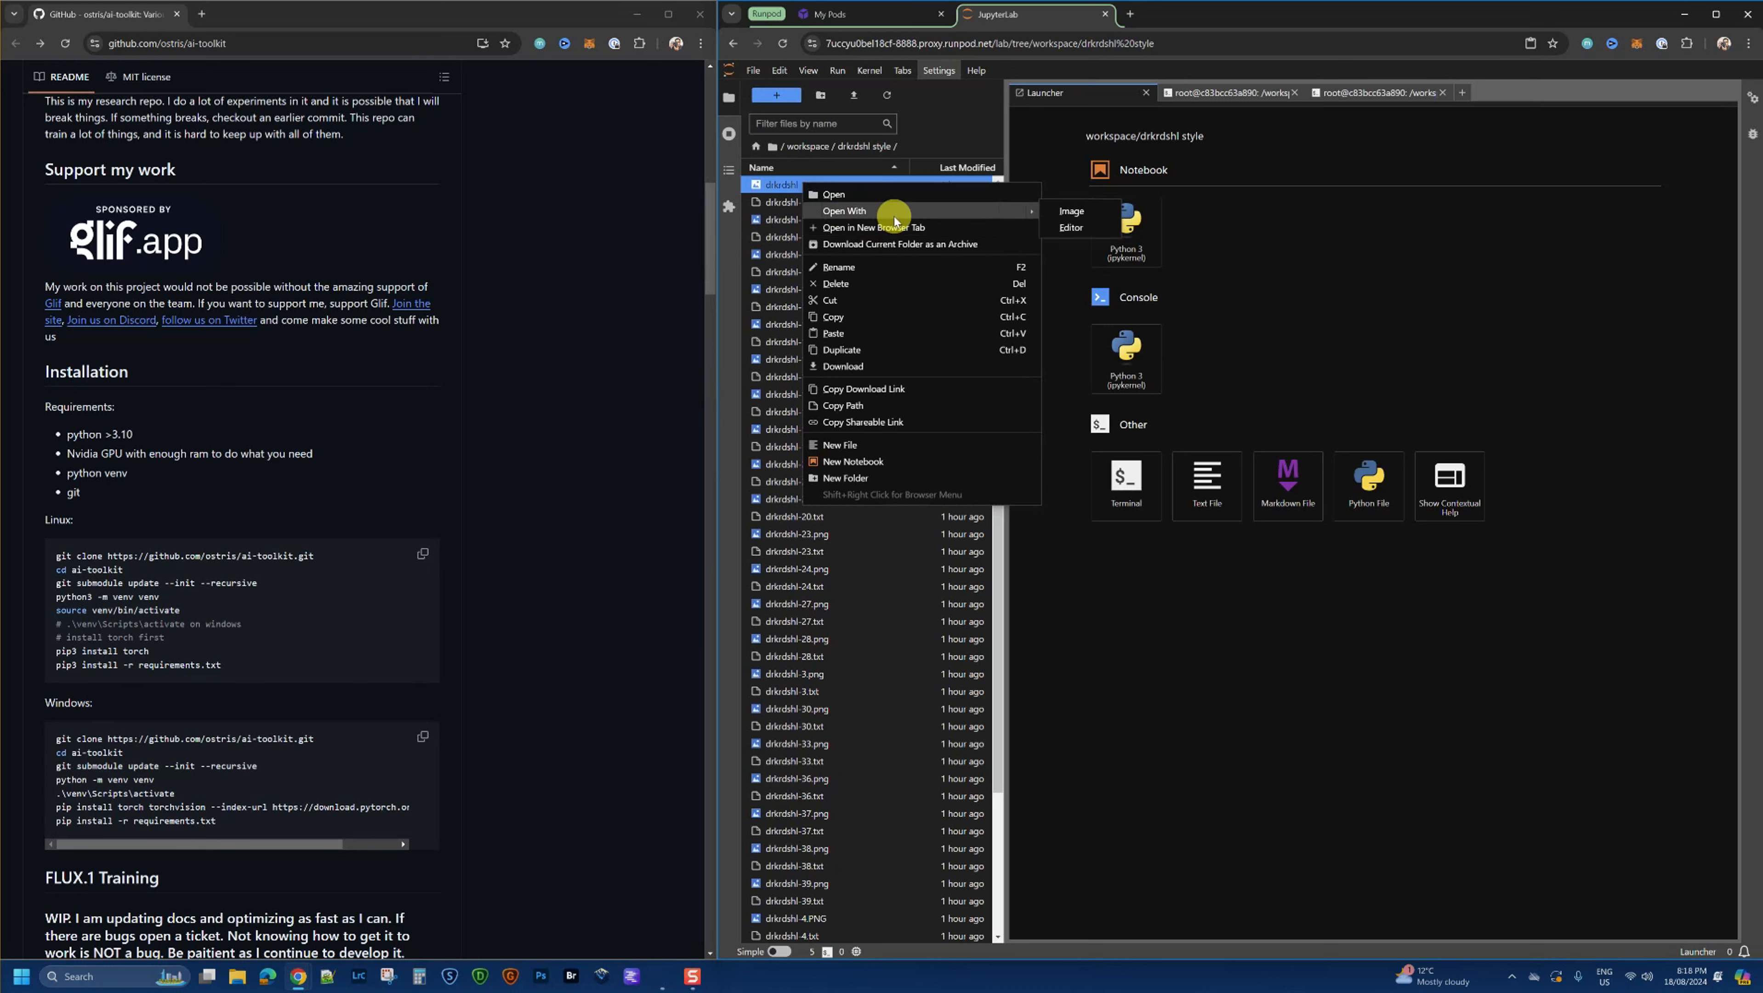
click(1089, 209)
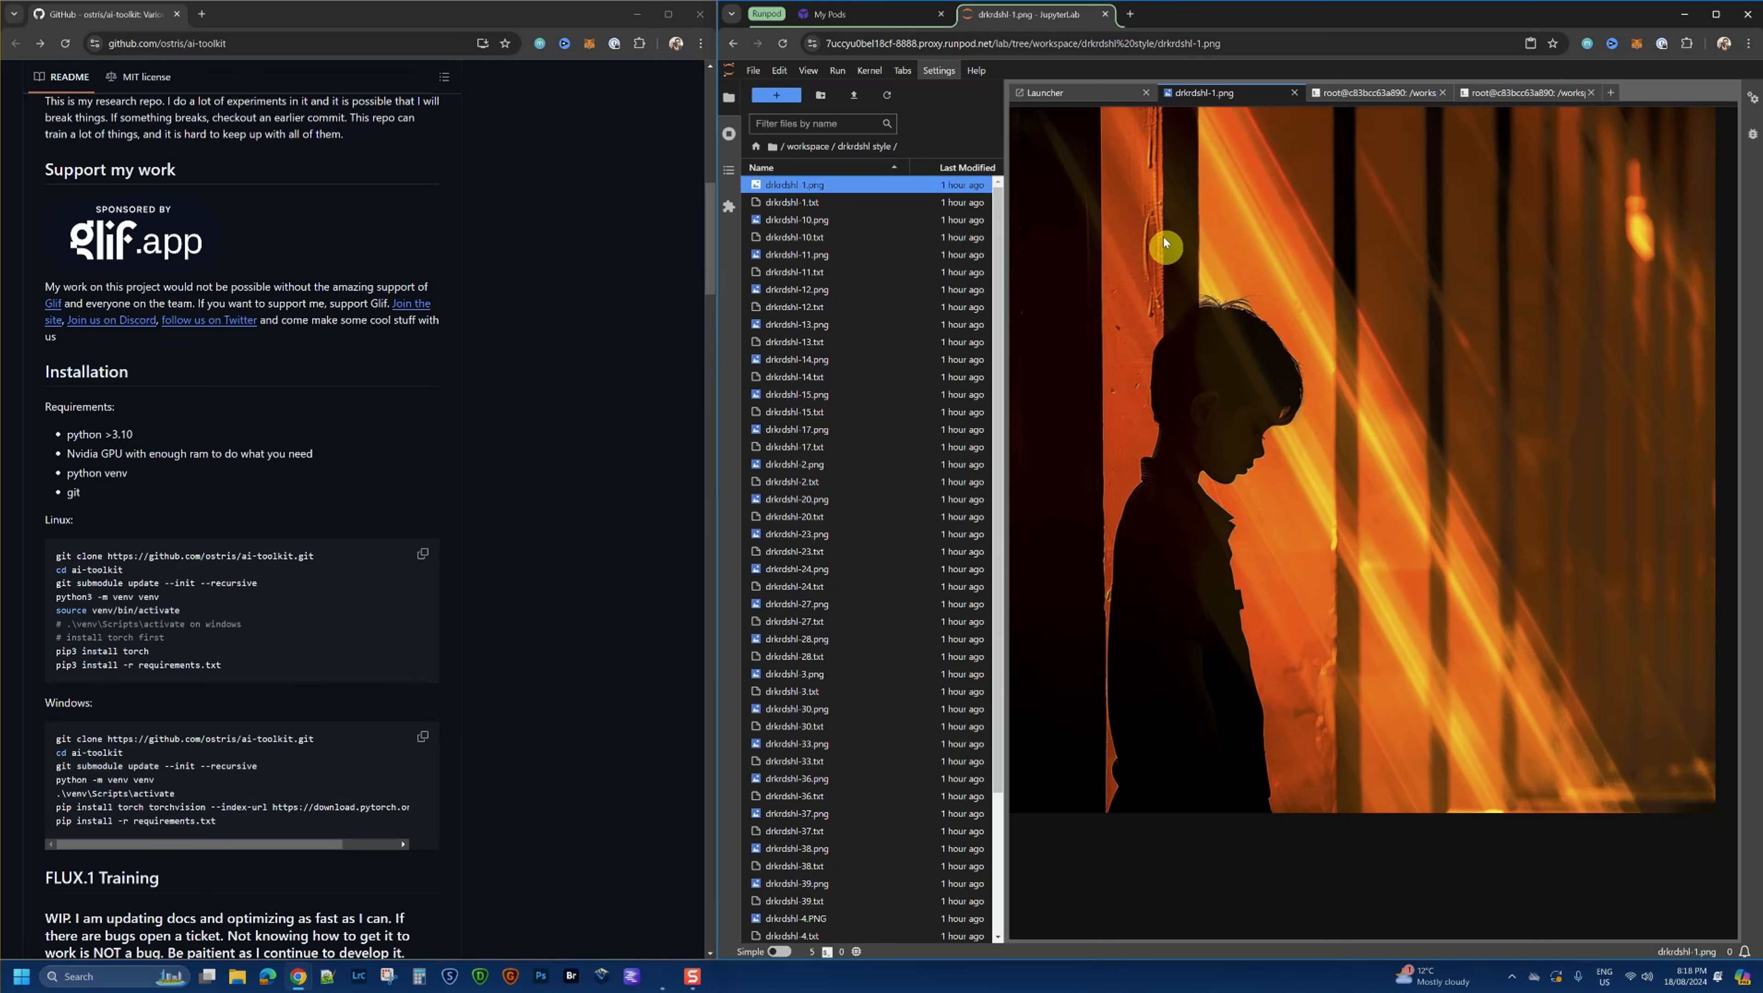
click(1294, 92)
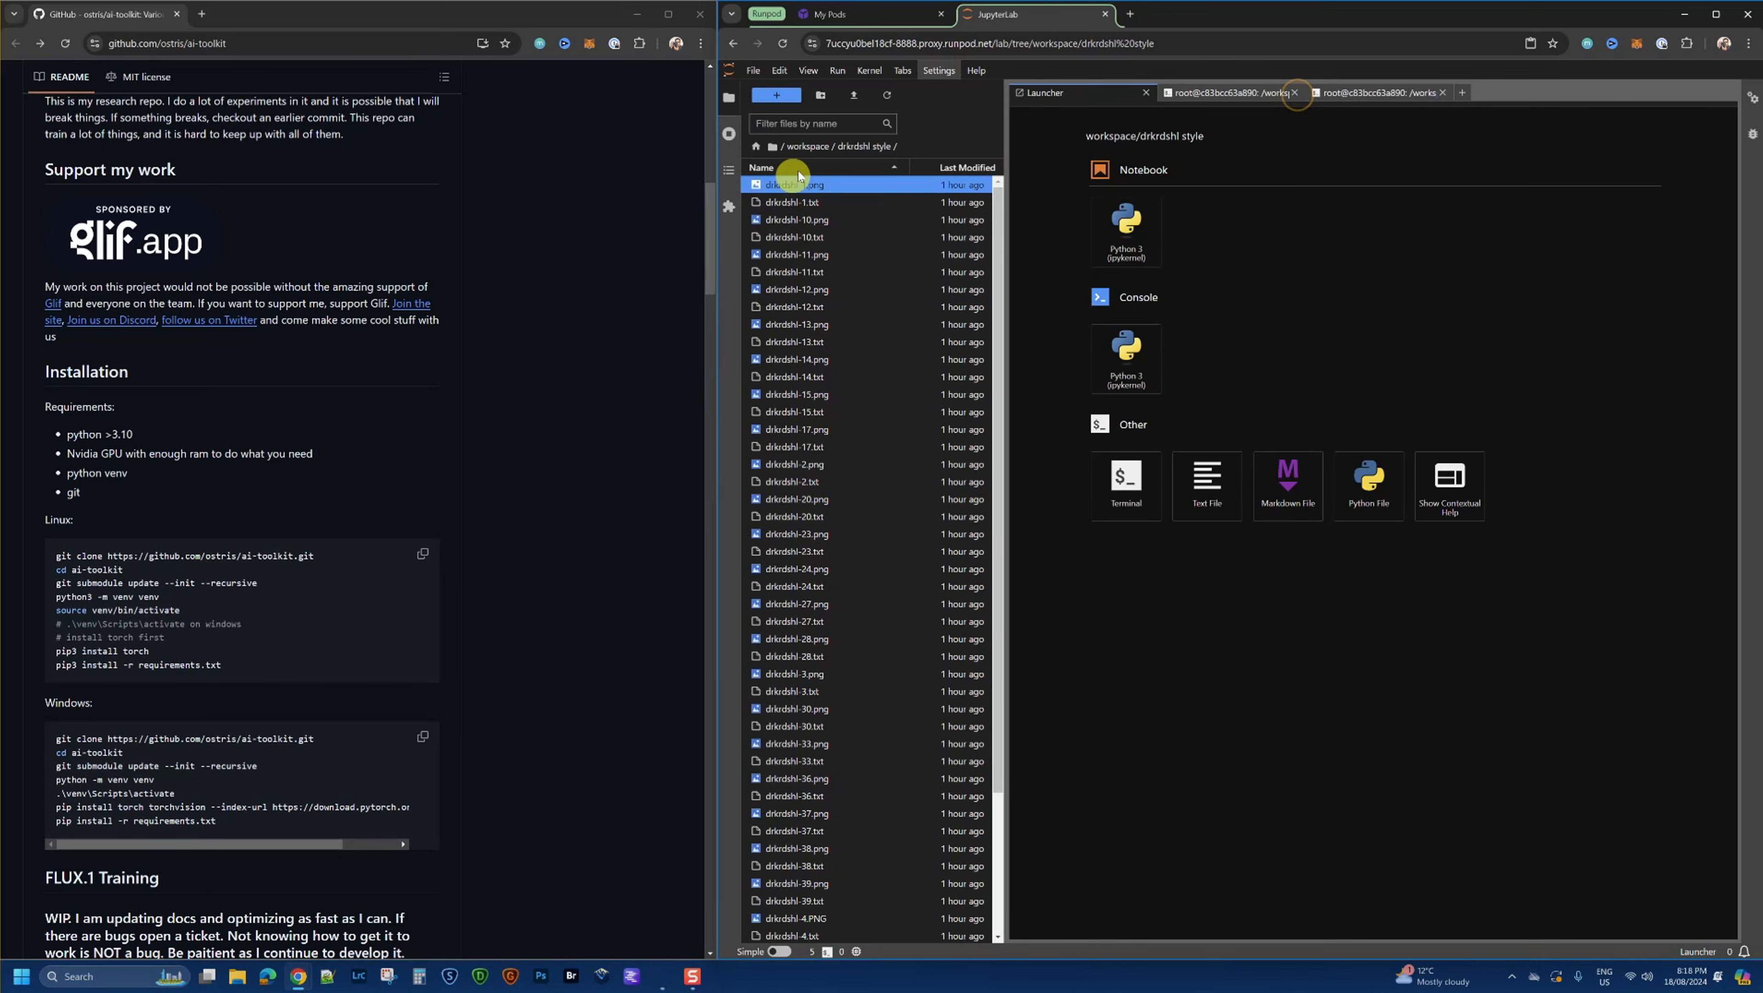
Step: Look through the remaining image and caption text files, and go back to the workspace folder
scroll(810, 576, down, 1)
scroll(821, 584, down, 2)
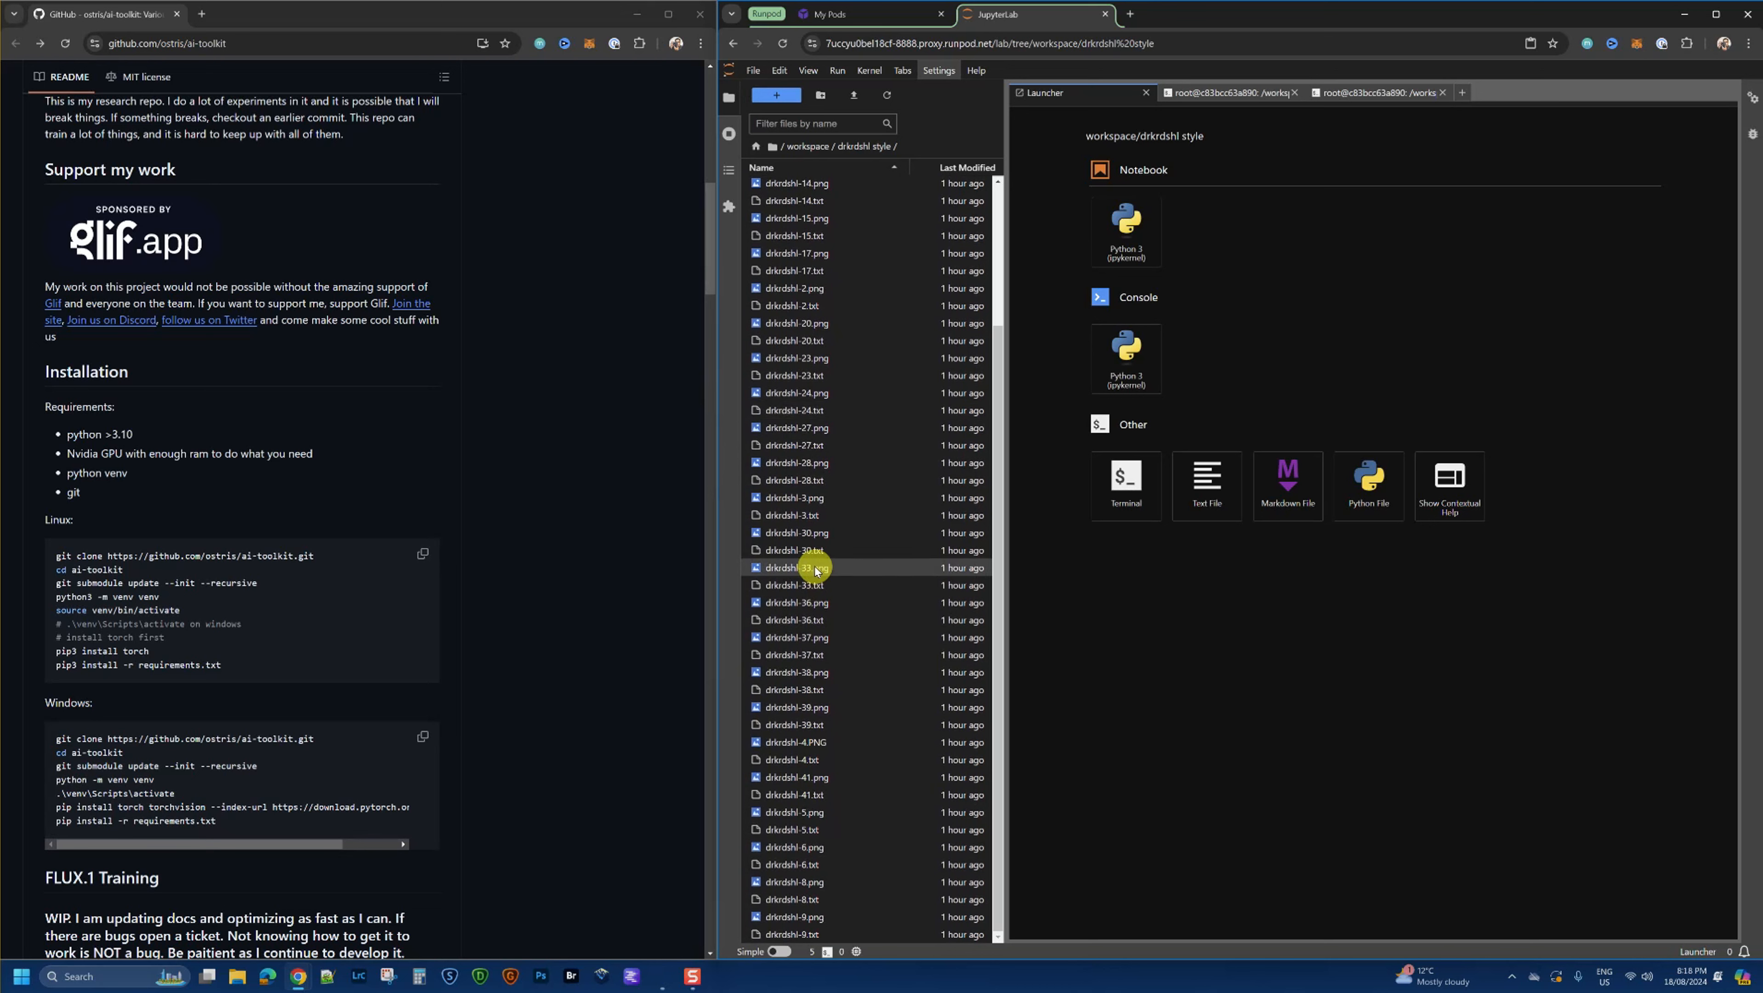
click(808, 147)
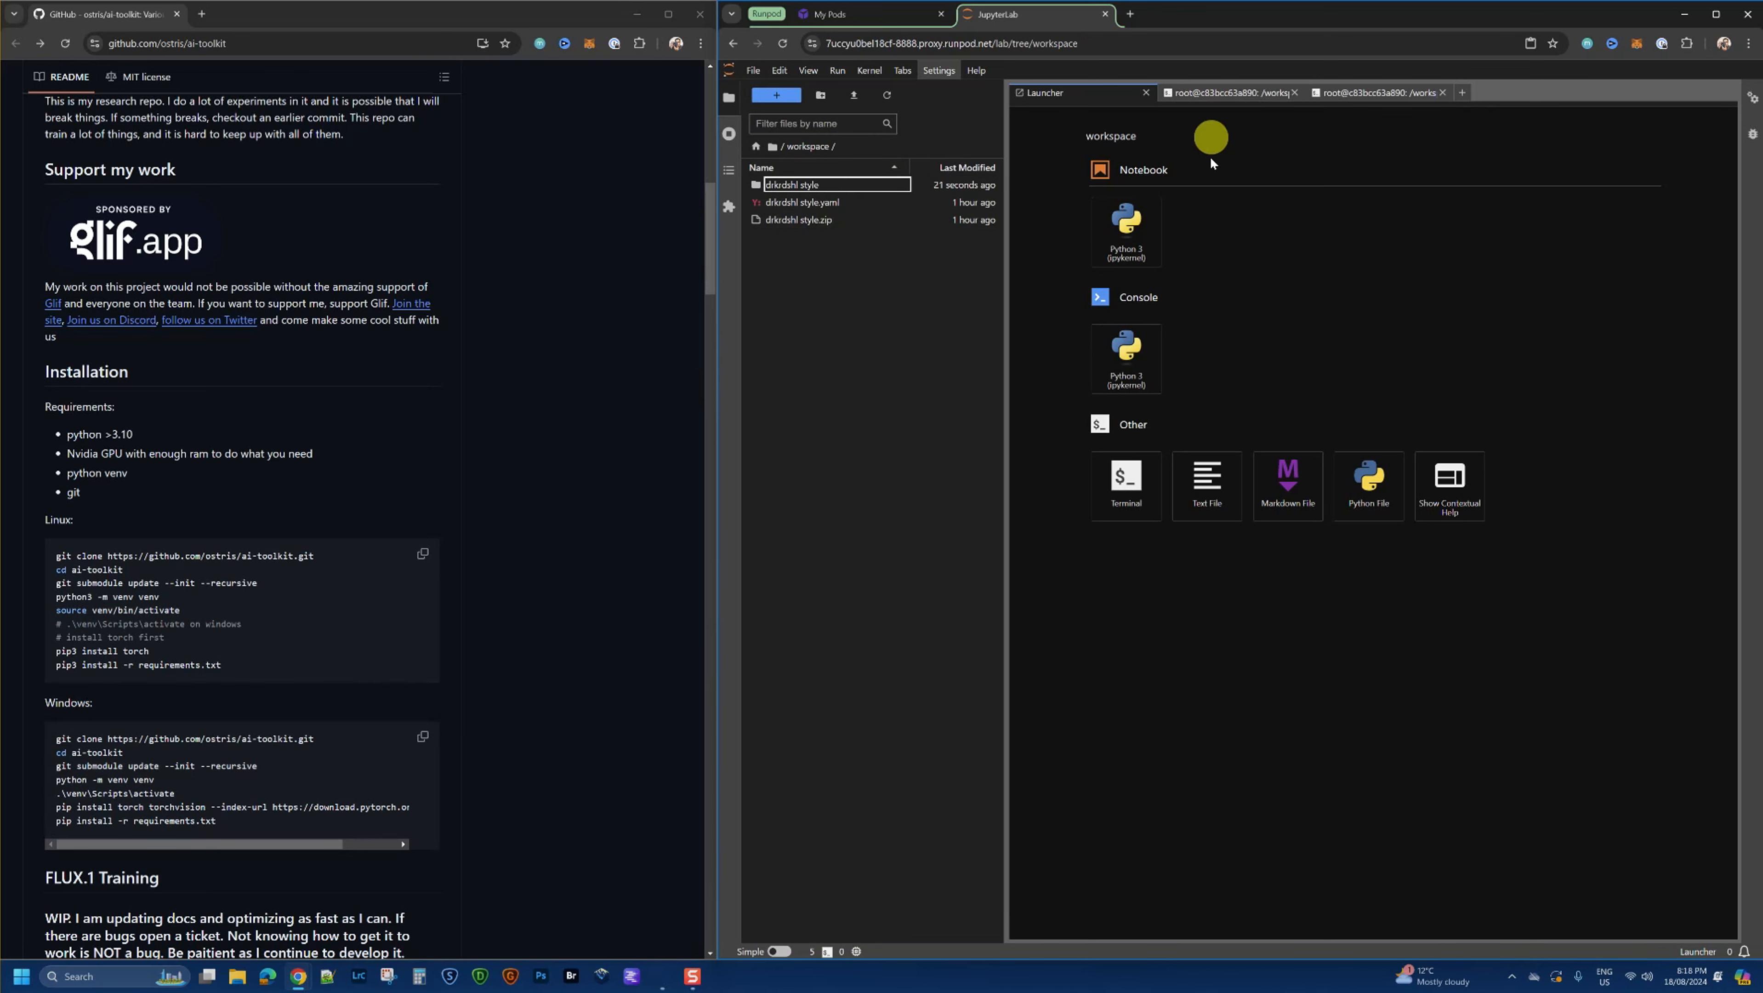
click(1128, 486)
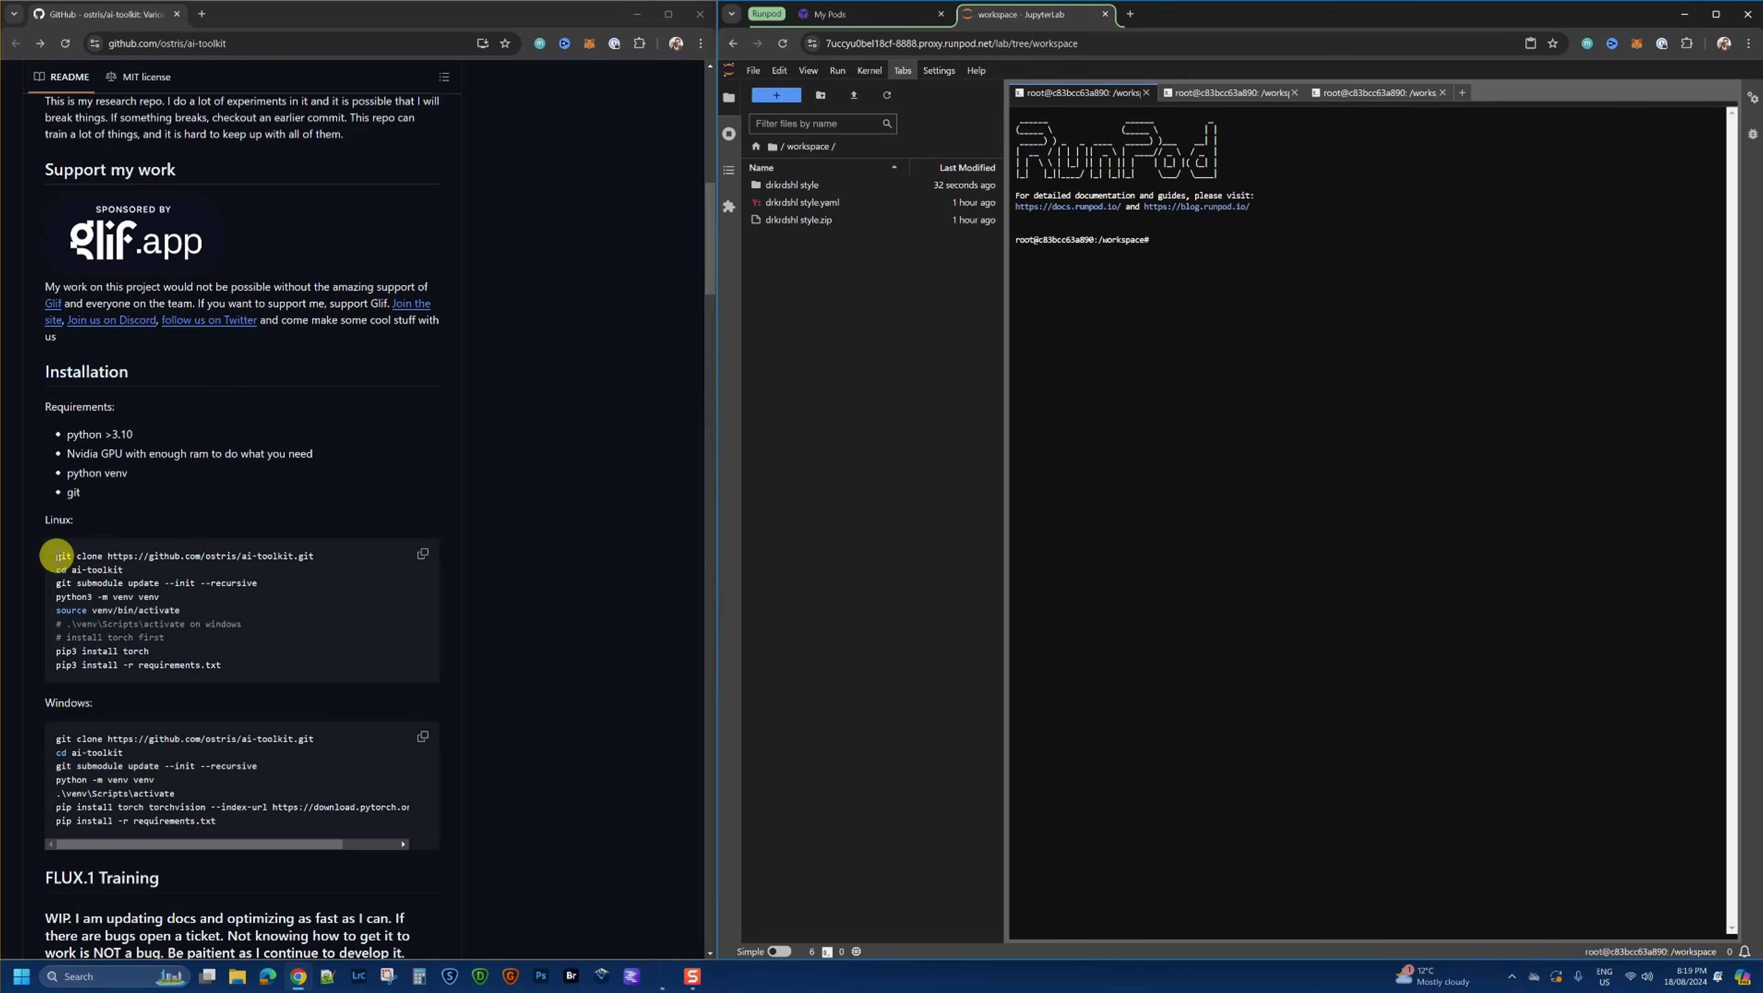
drag(57, 555, 355, 557)
key(ctrl+c)
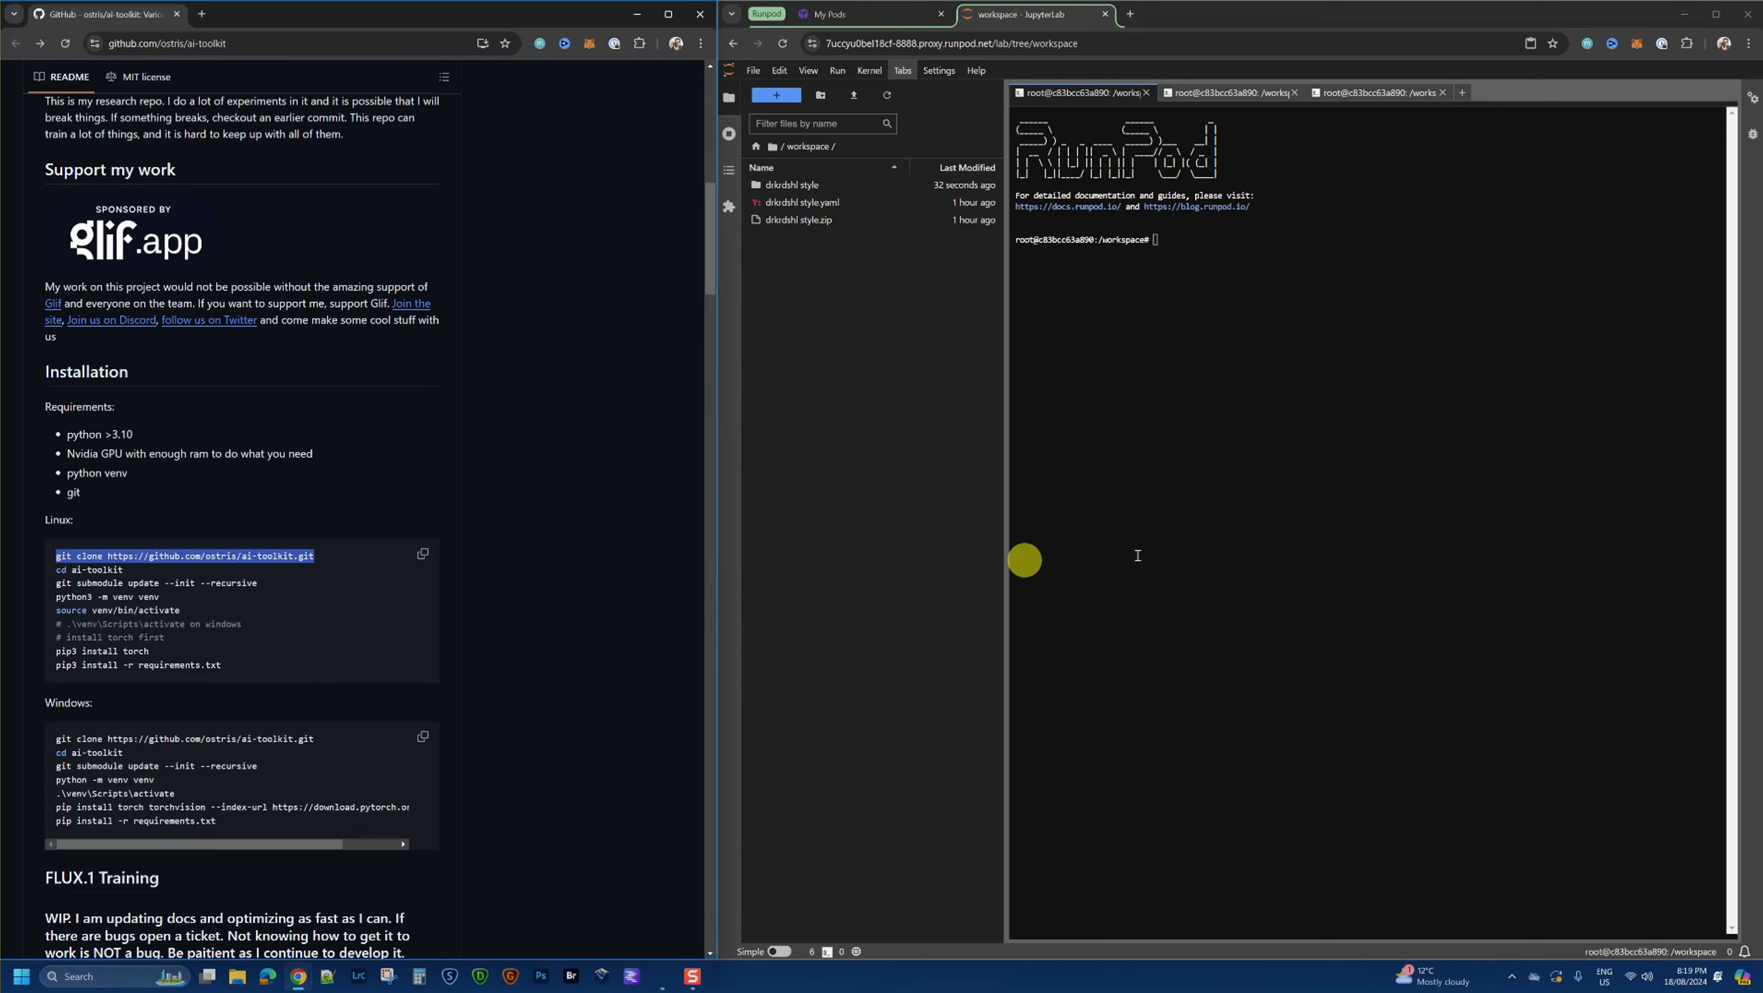
click(1406, 280)
key(ctrl+v)
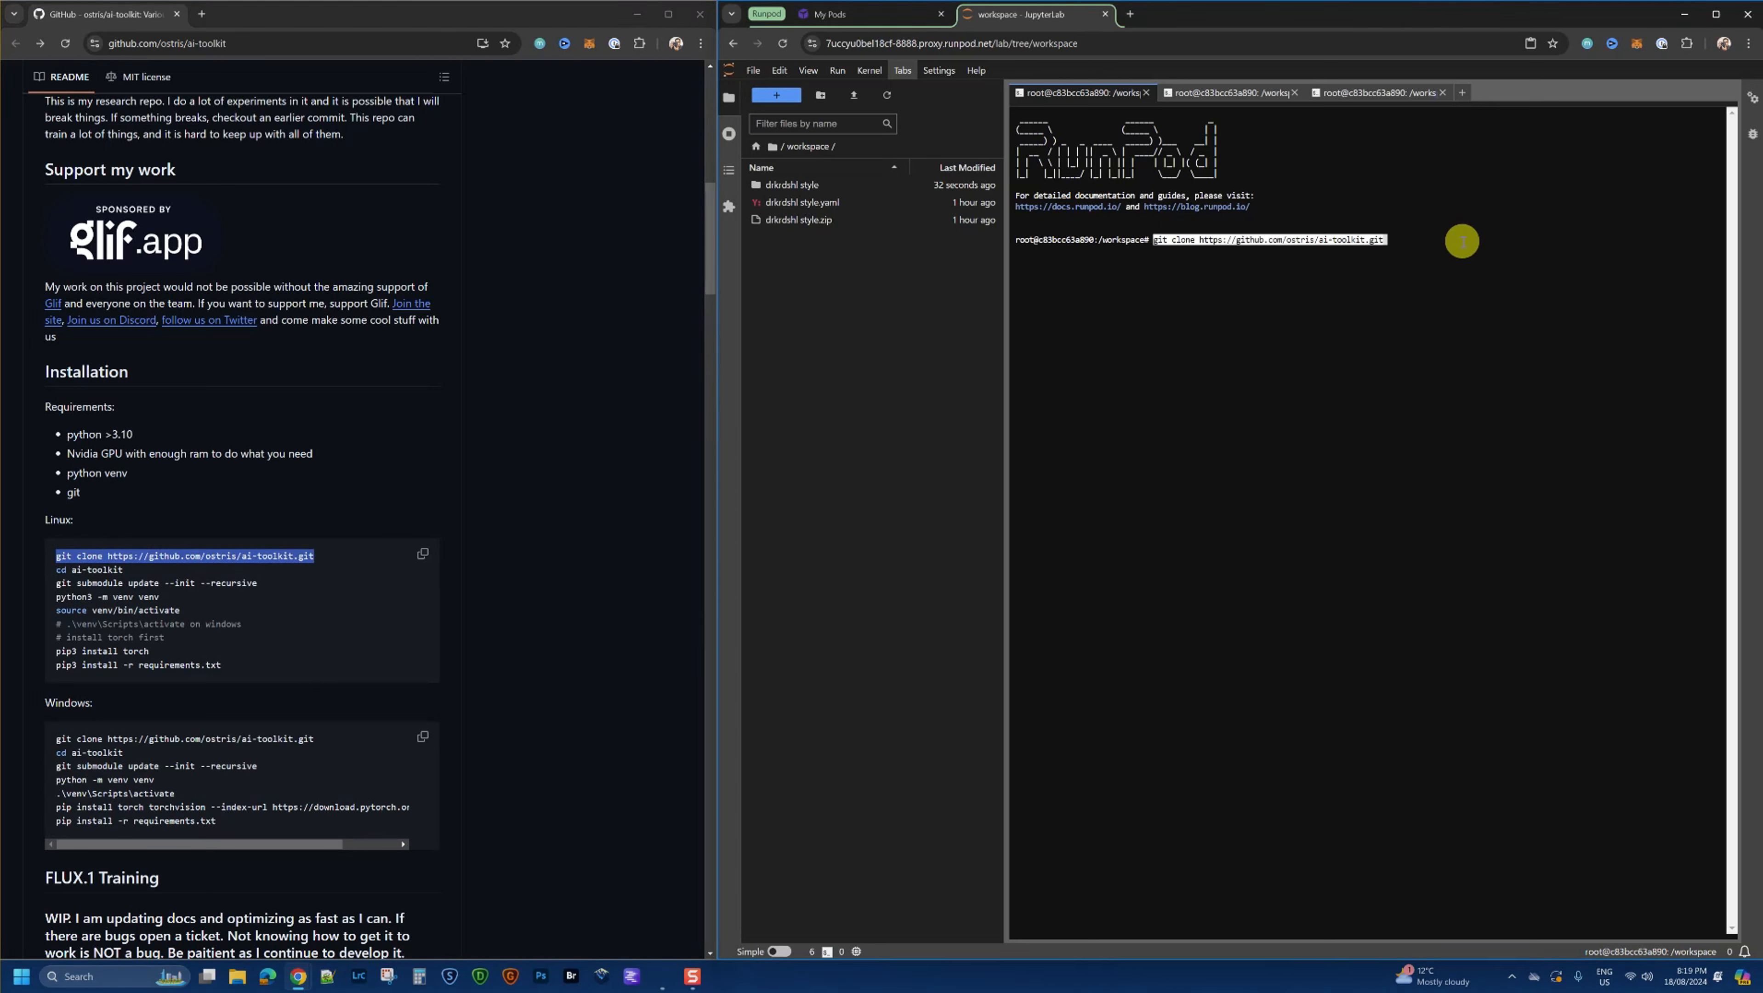
key(Return)
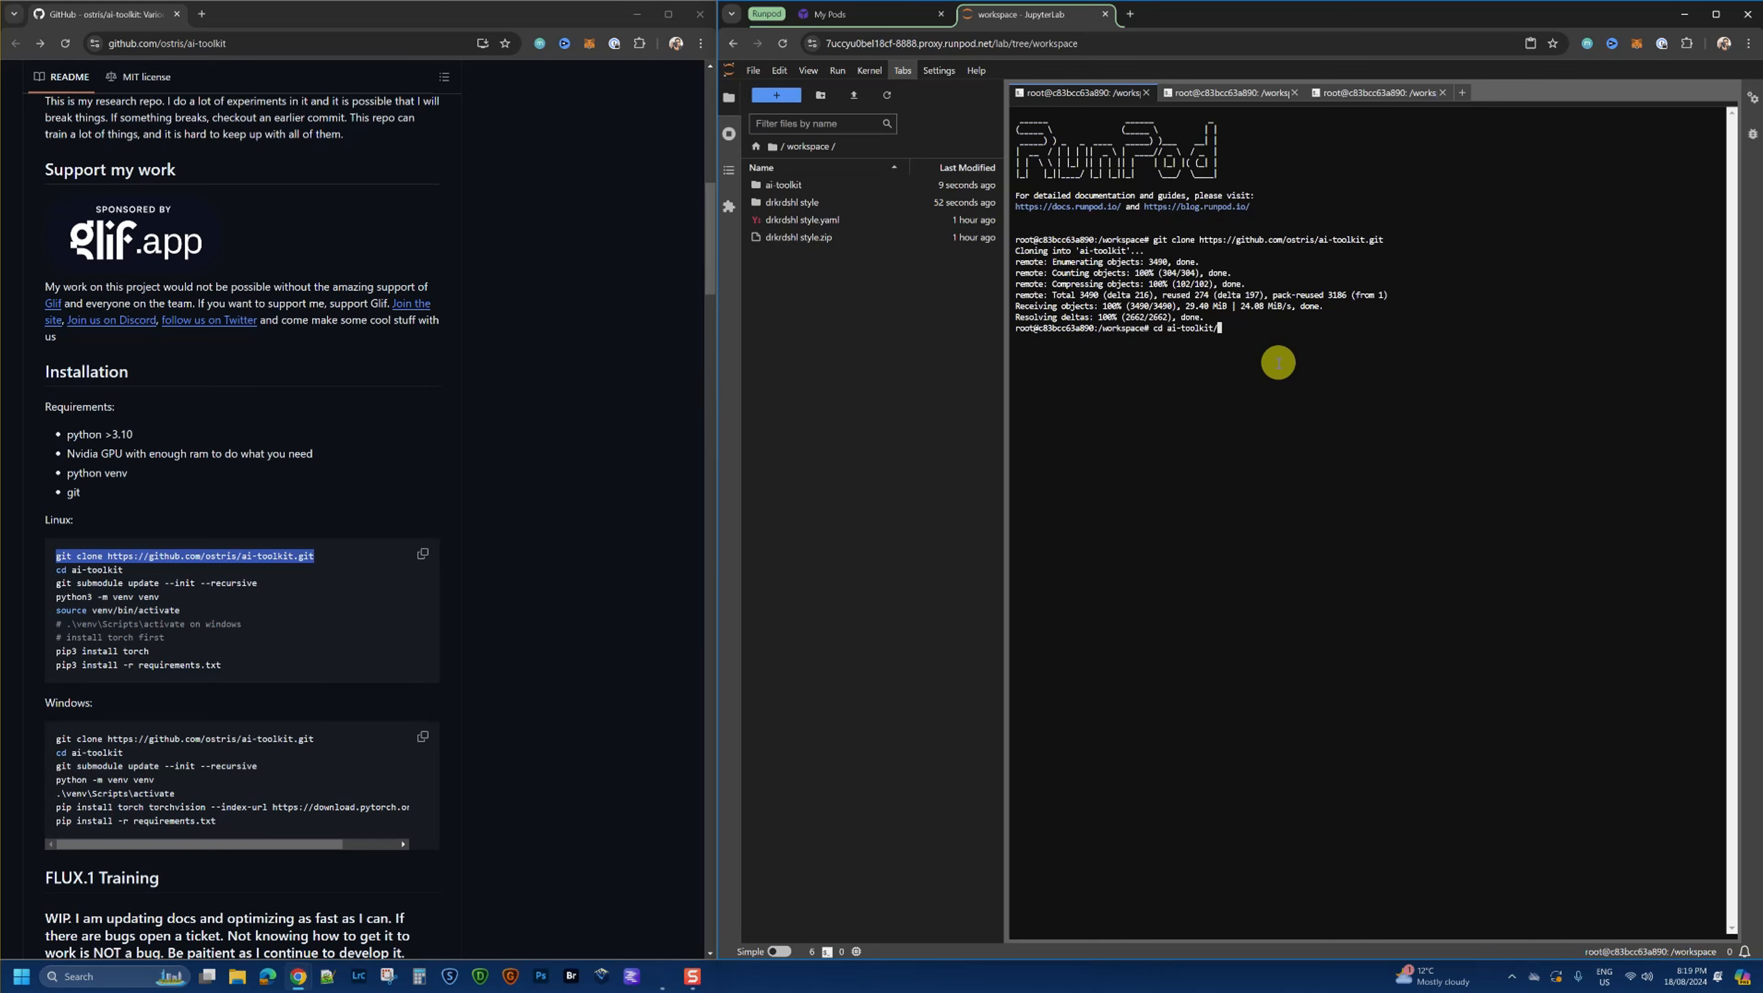
Step: Change into the ai-toolkit directory and run git submodule update --init --recursive from the README
key(Return)
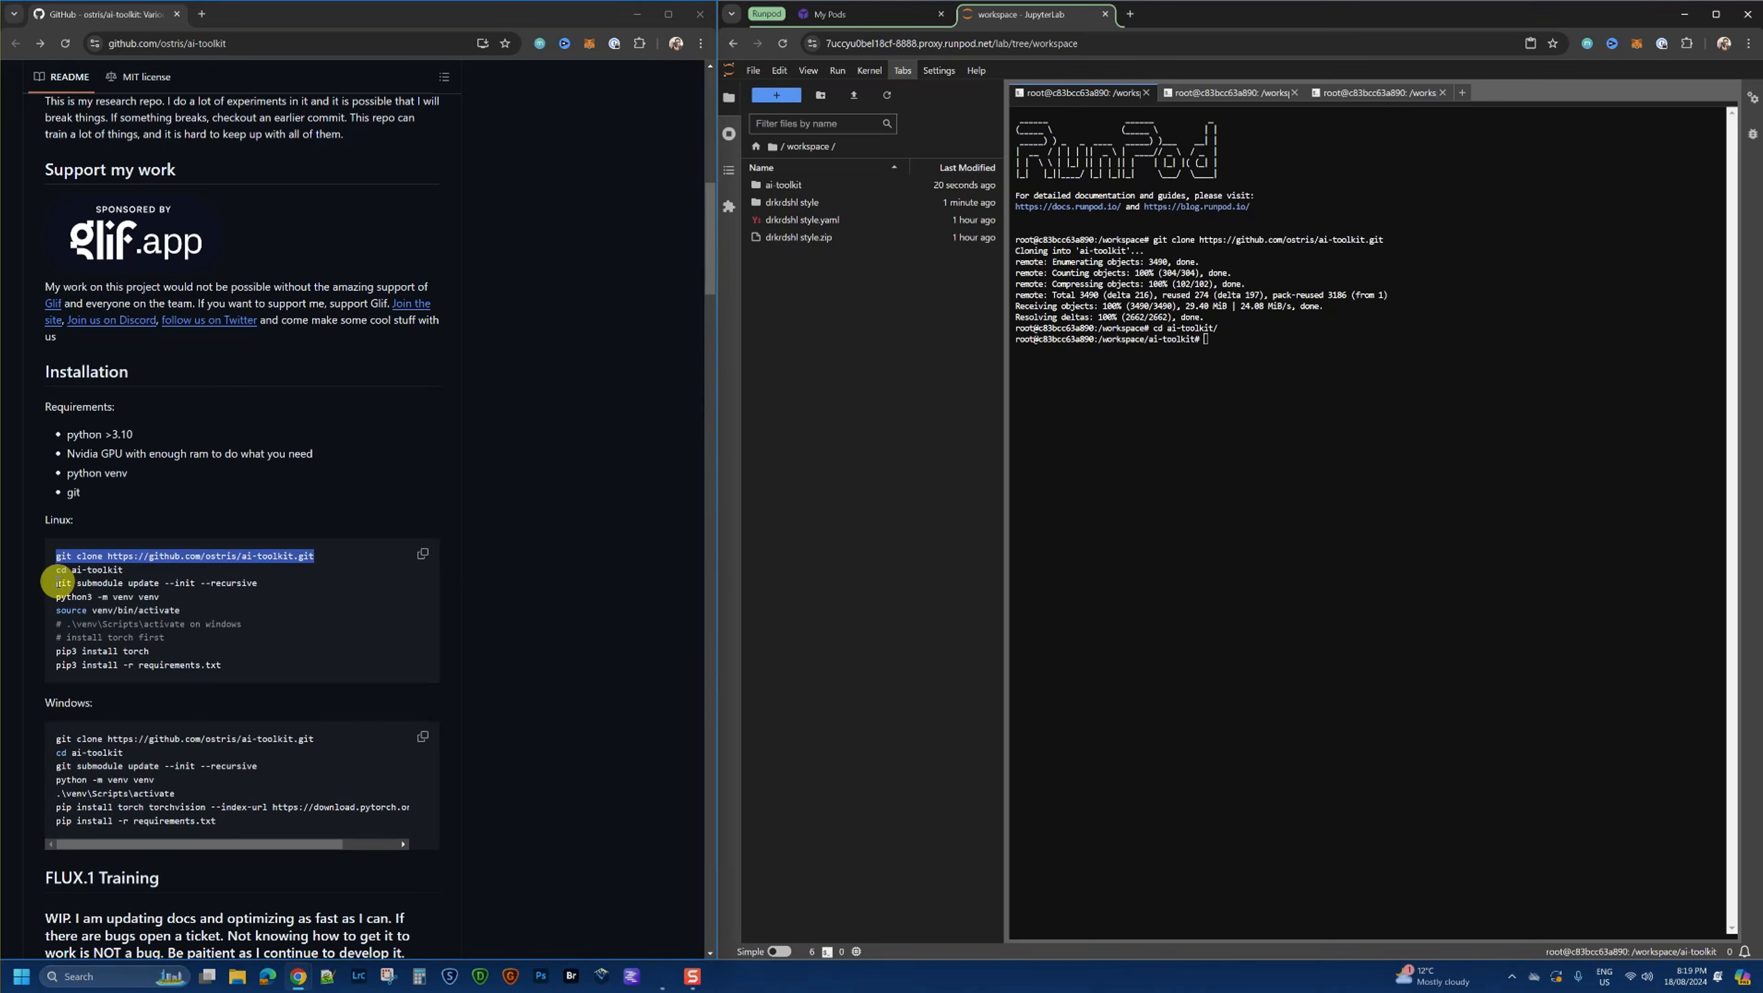
drag(57, 582, 282, 591)
key(ctrl+c)
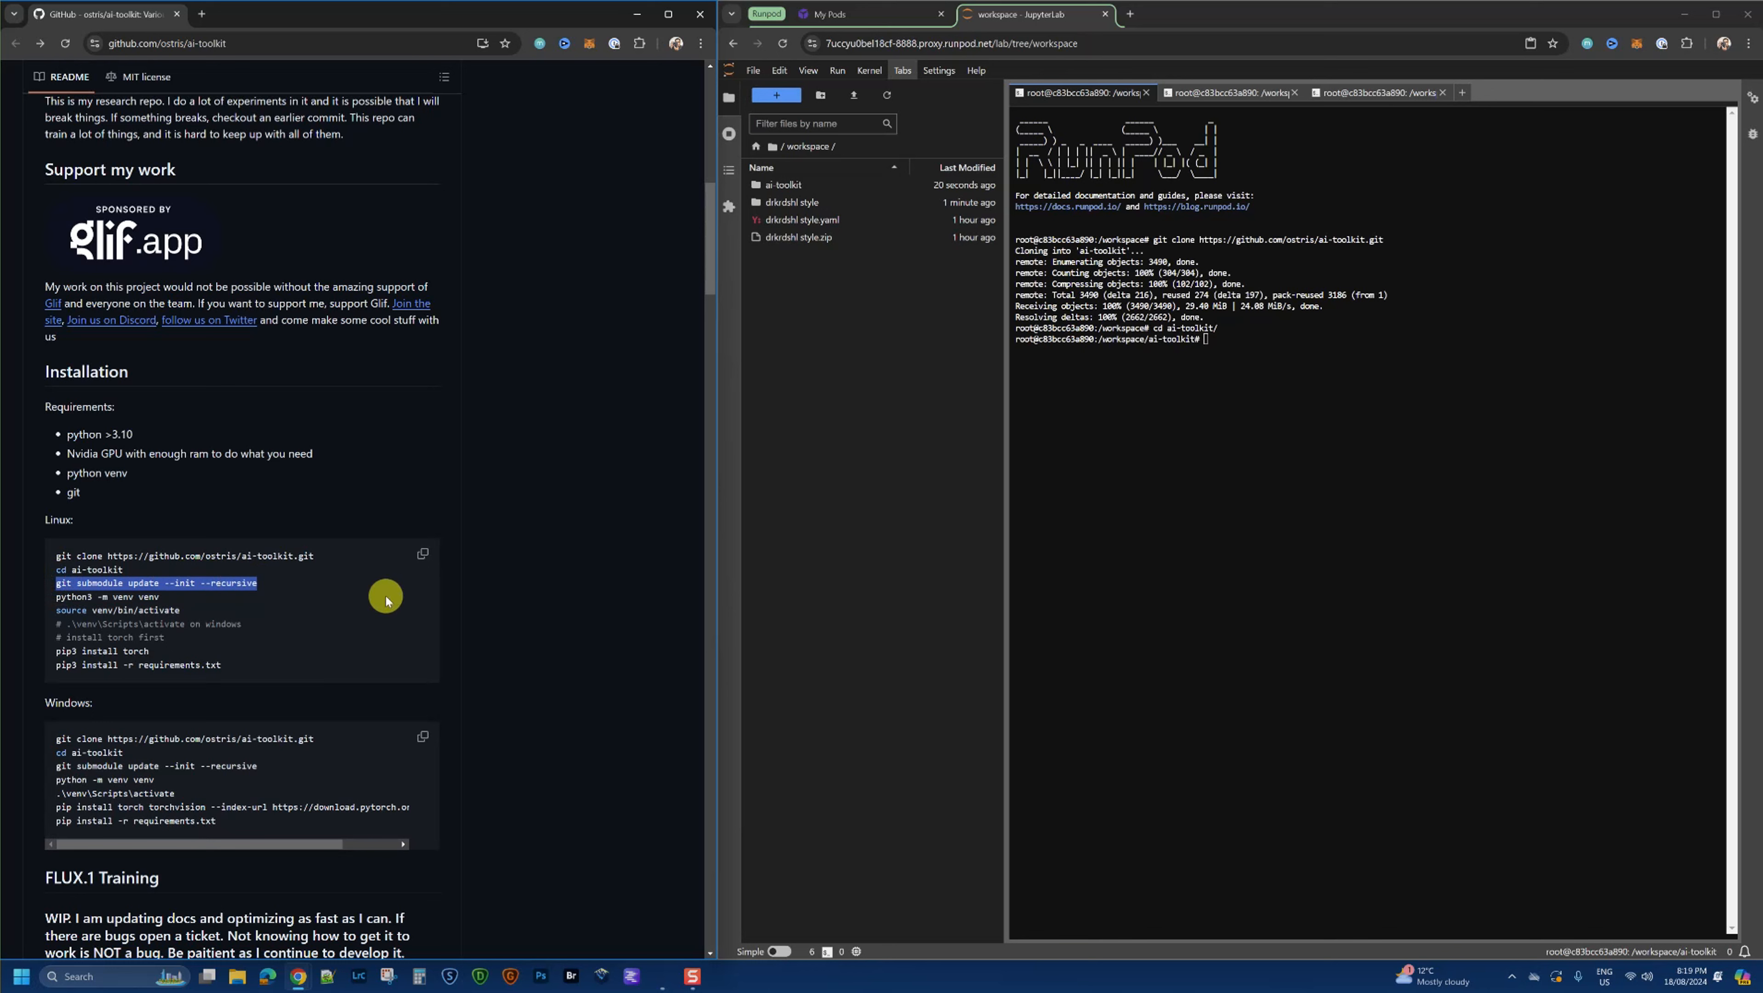
right_click(1351, 336)
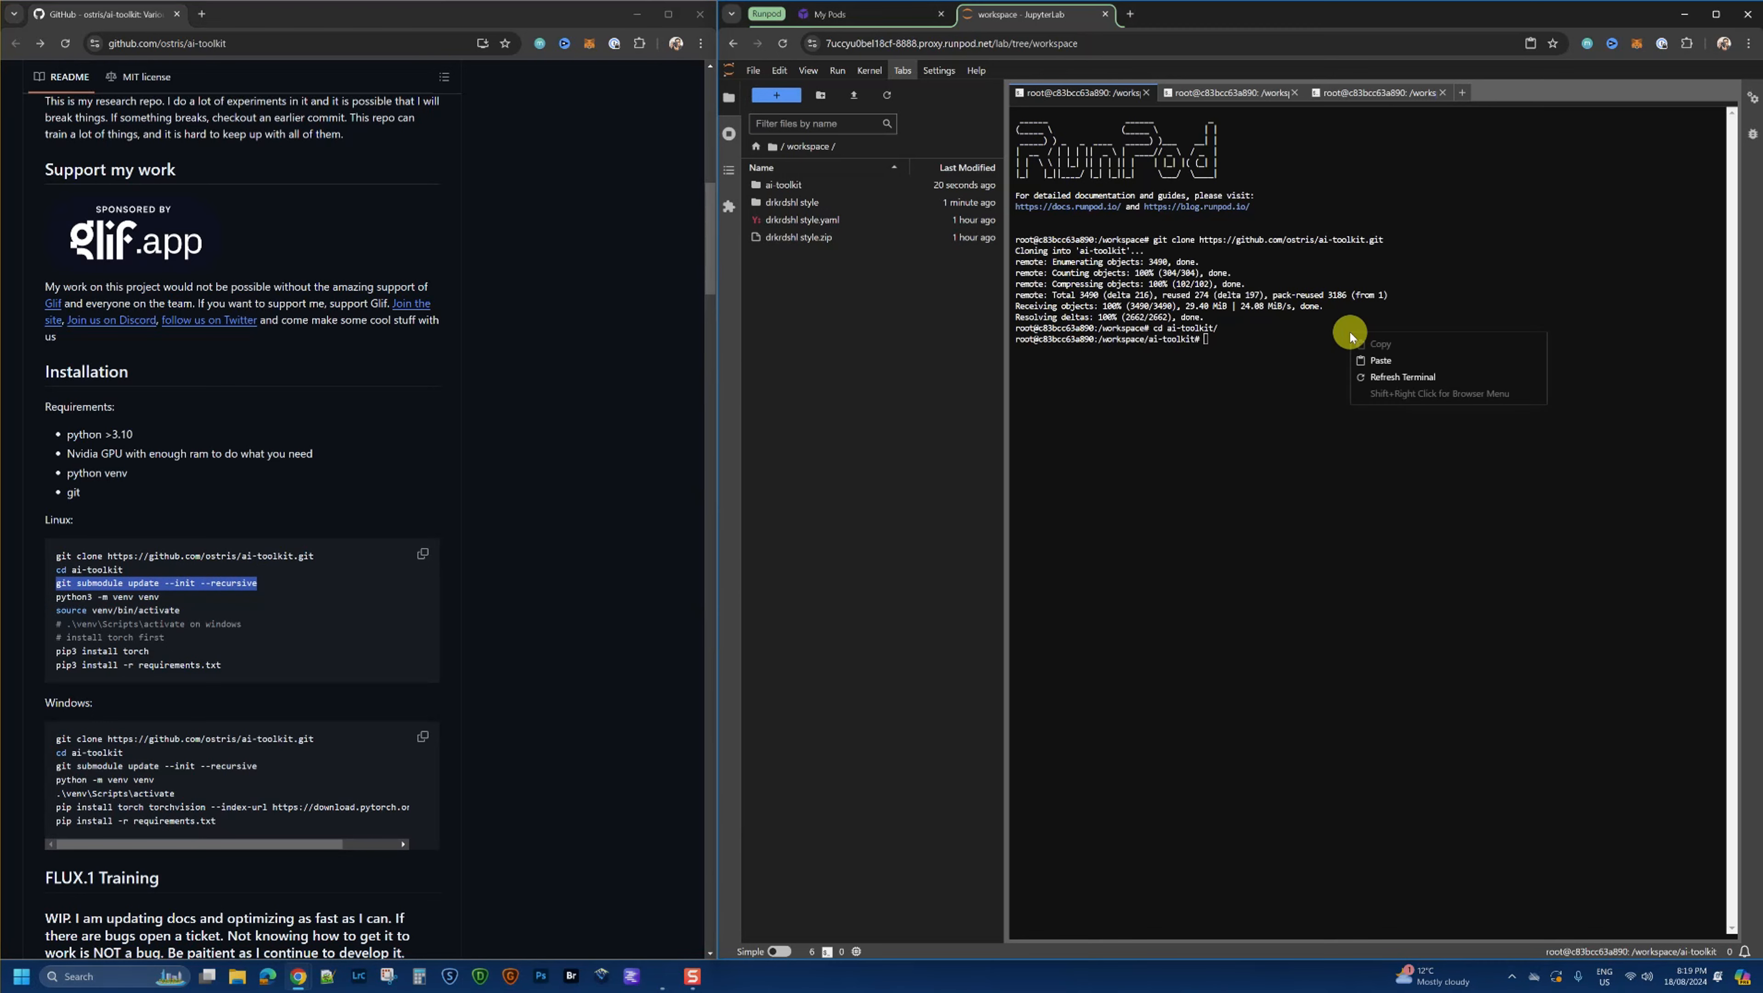
click(1364, 361)
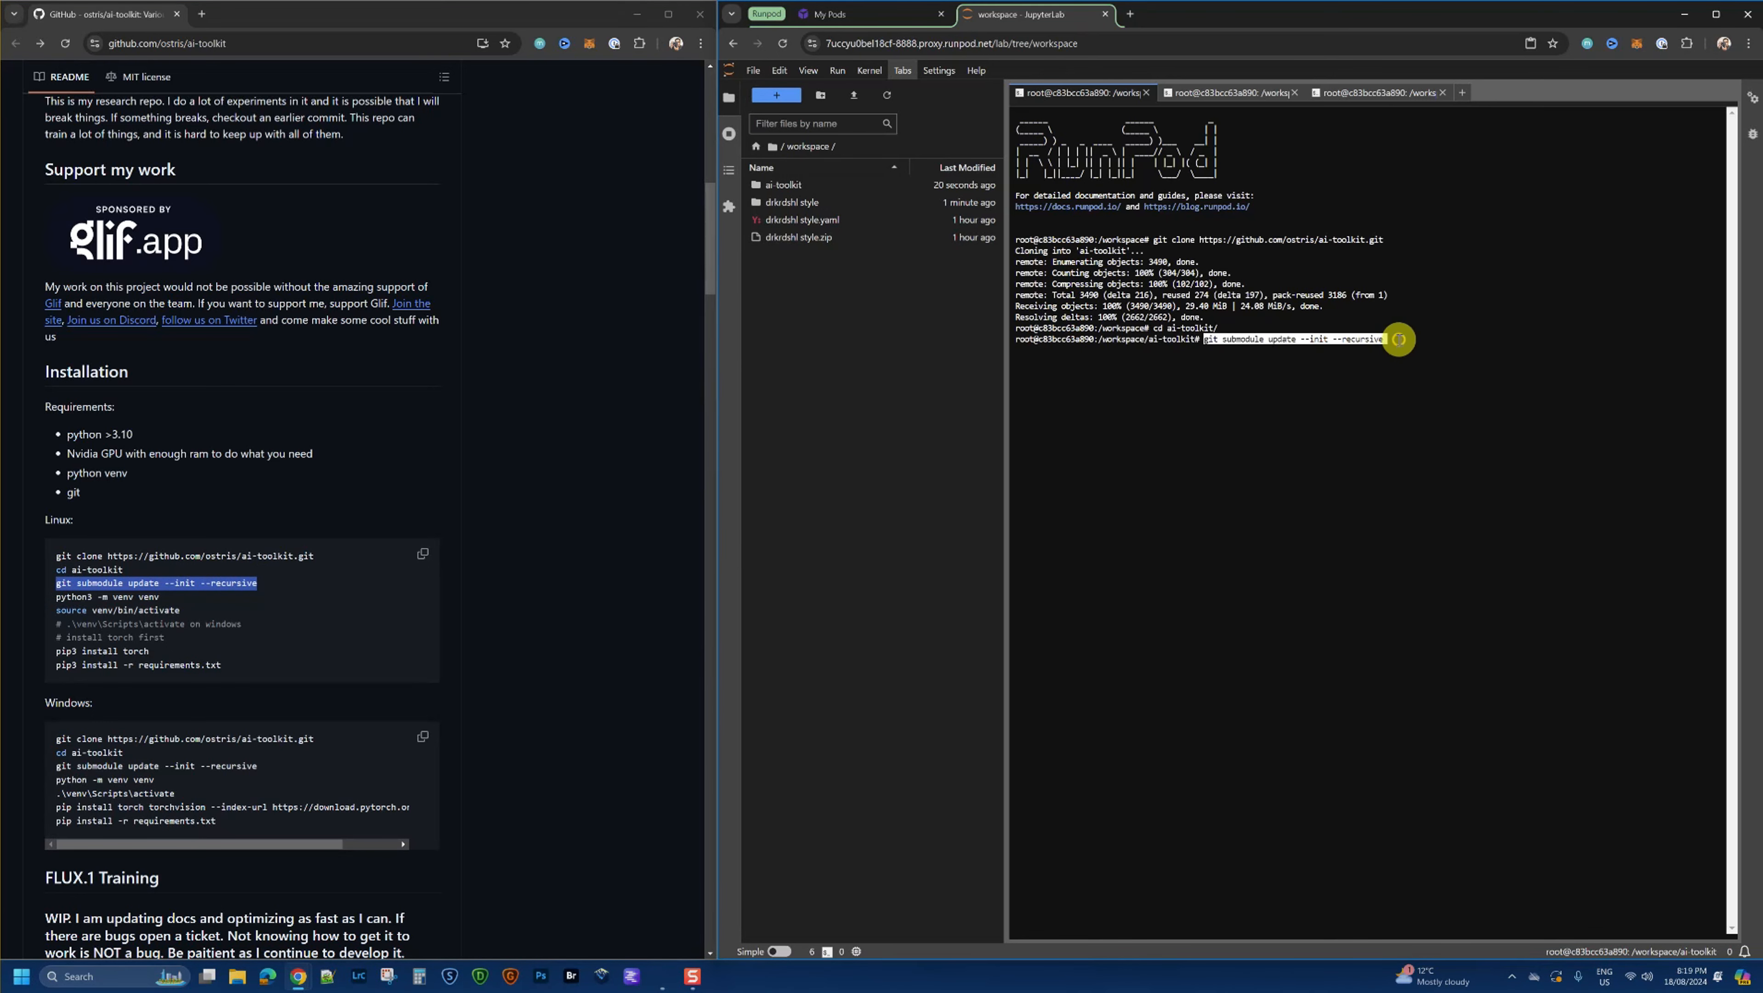
key(Return)
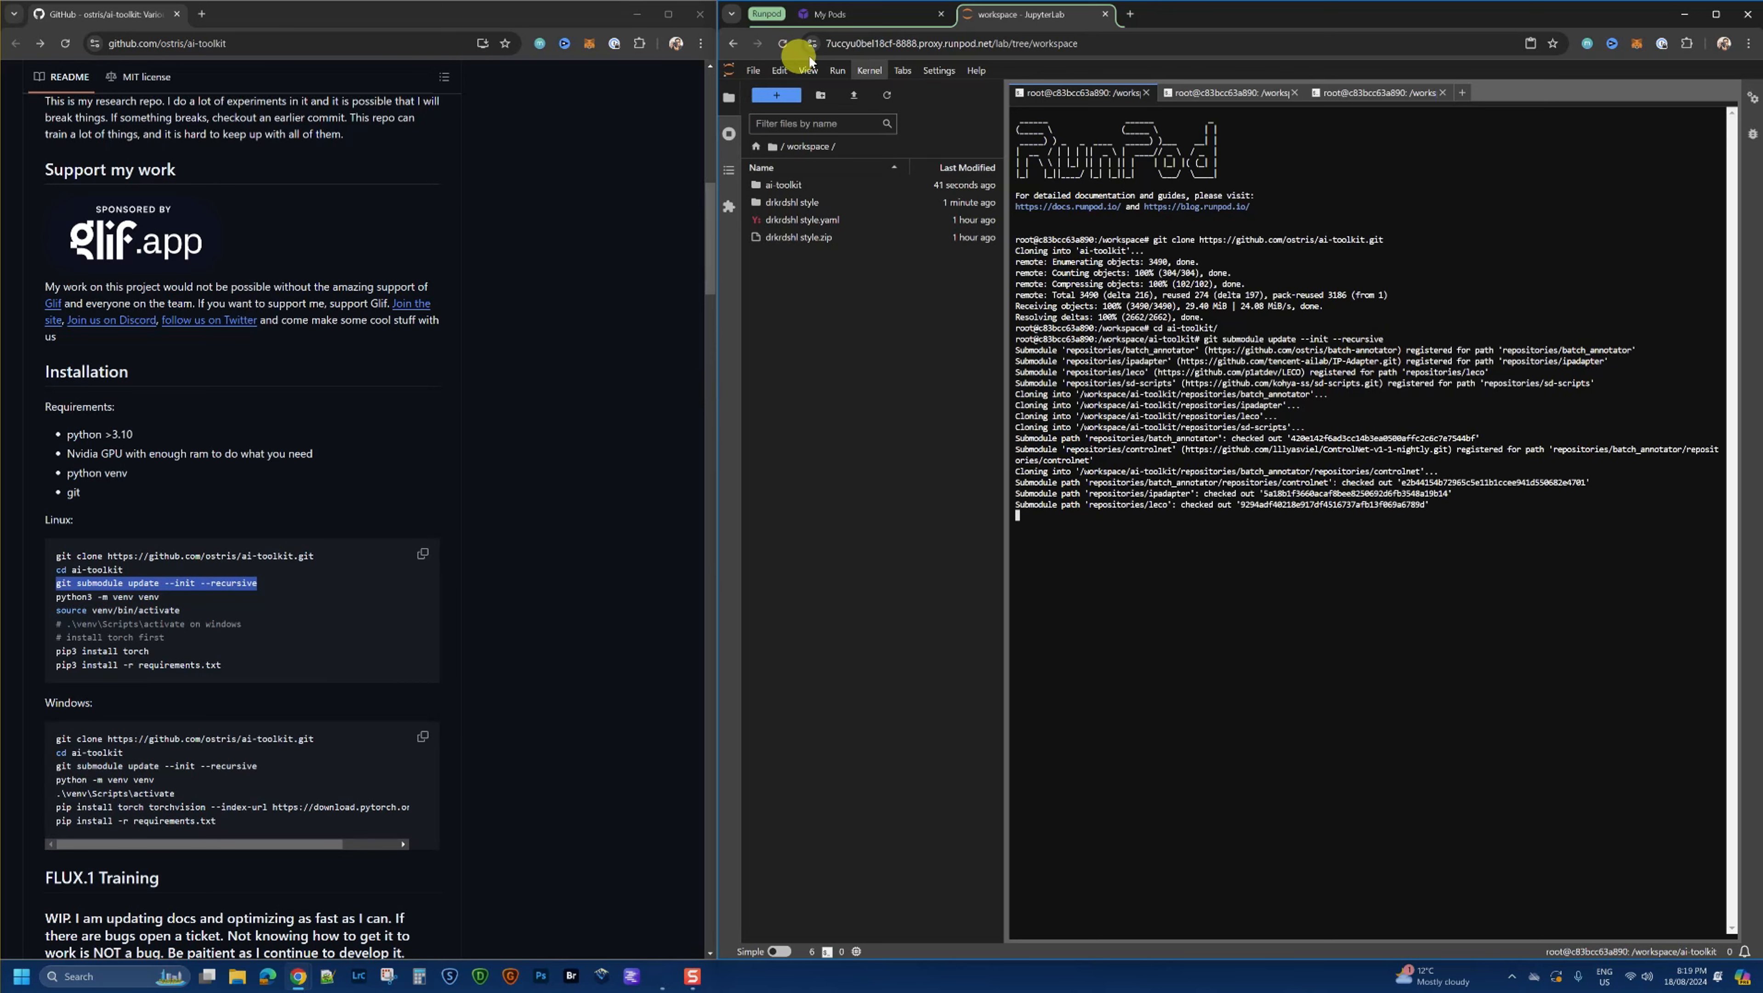
Step: Check the pod's GPU model in the RunPod console and return to JupyterLab
click(847, 22)
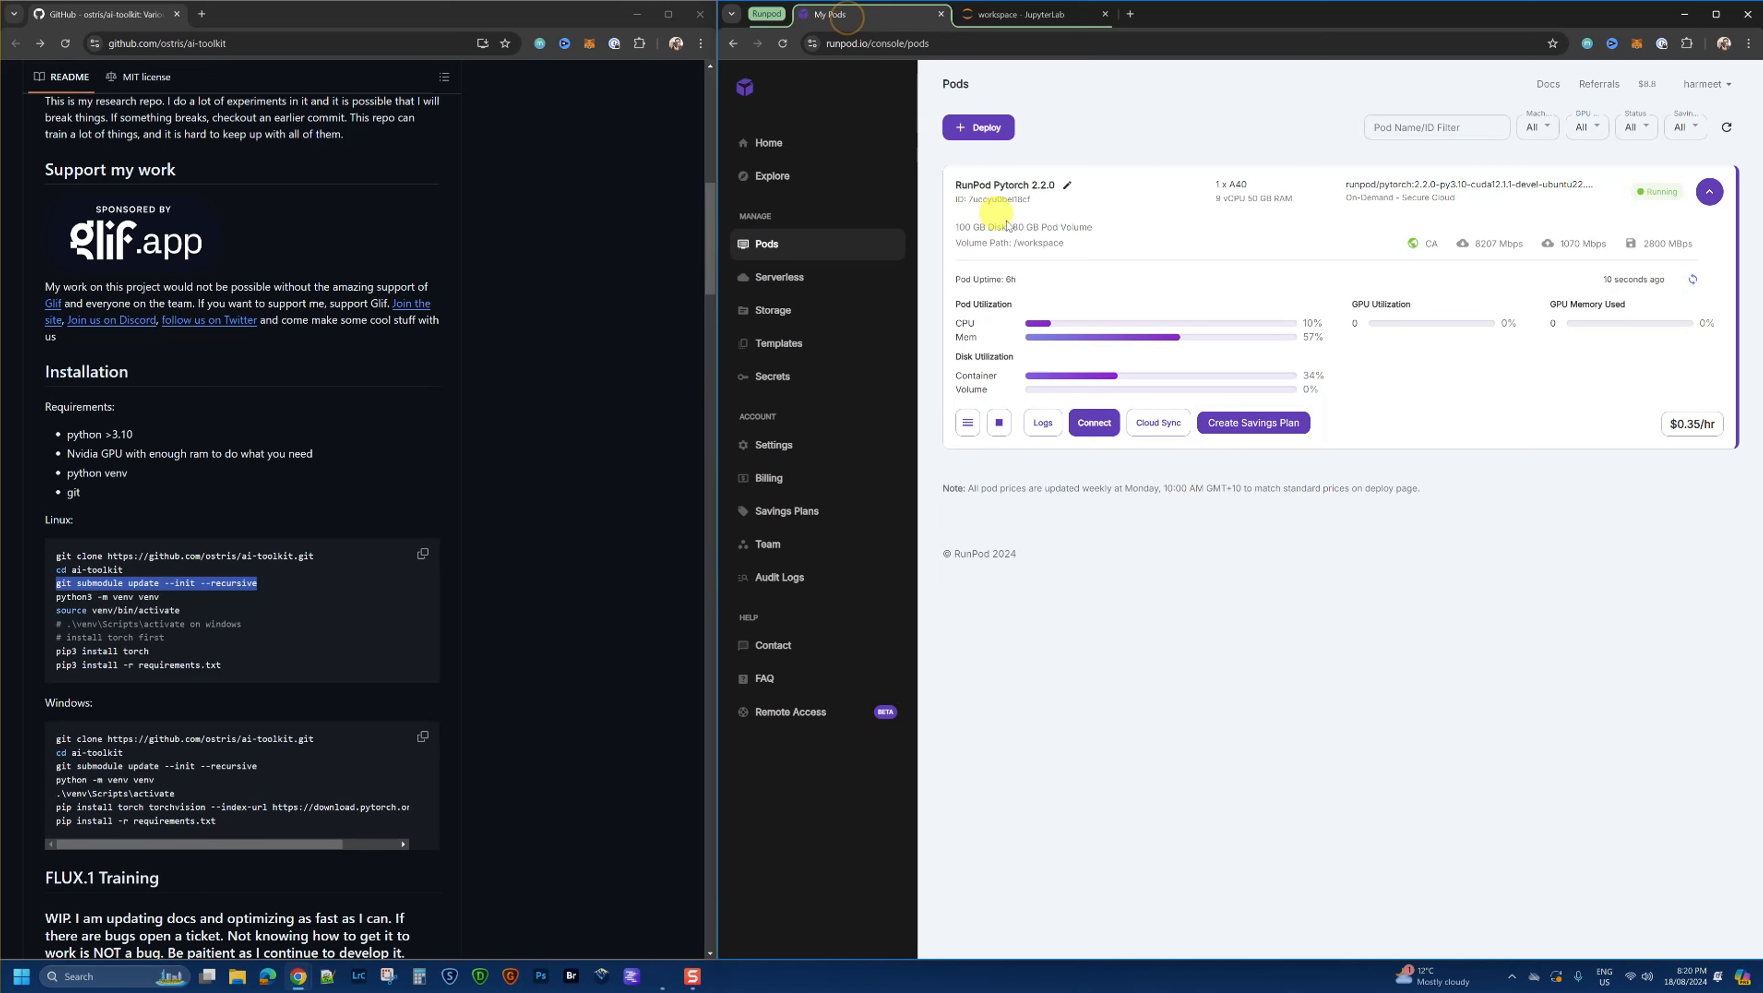
drag(1227, 184, 1247, 183)
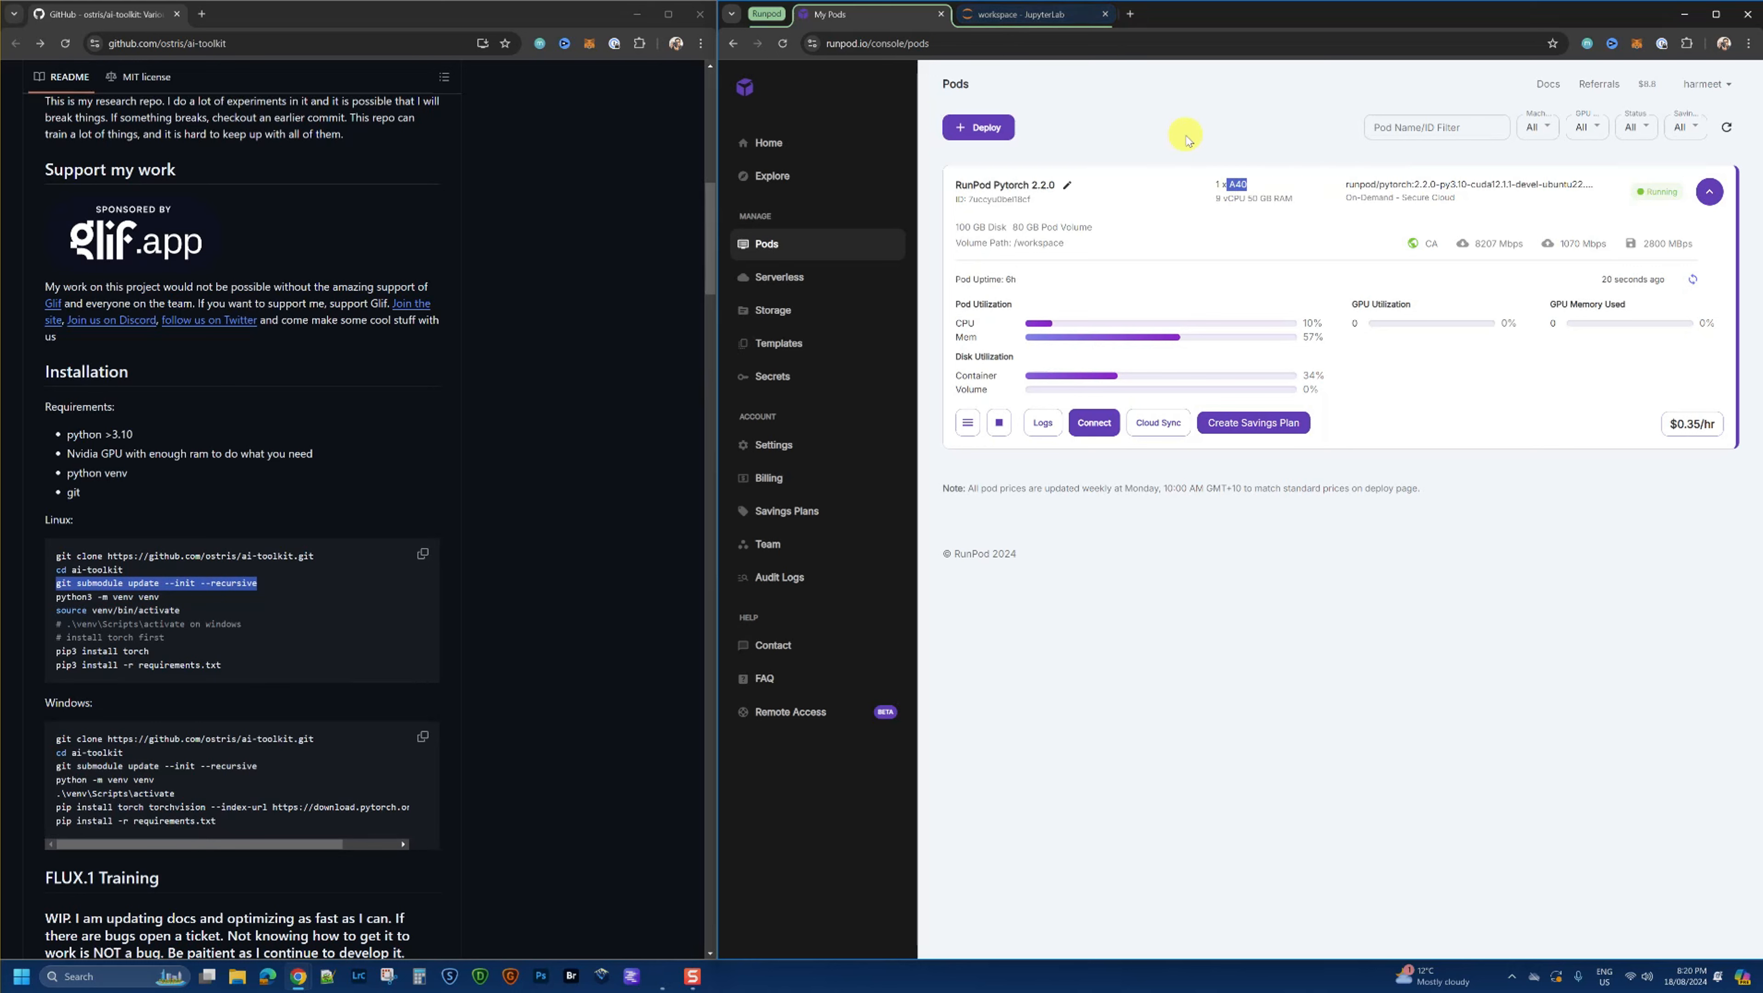
click(1029, 20)
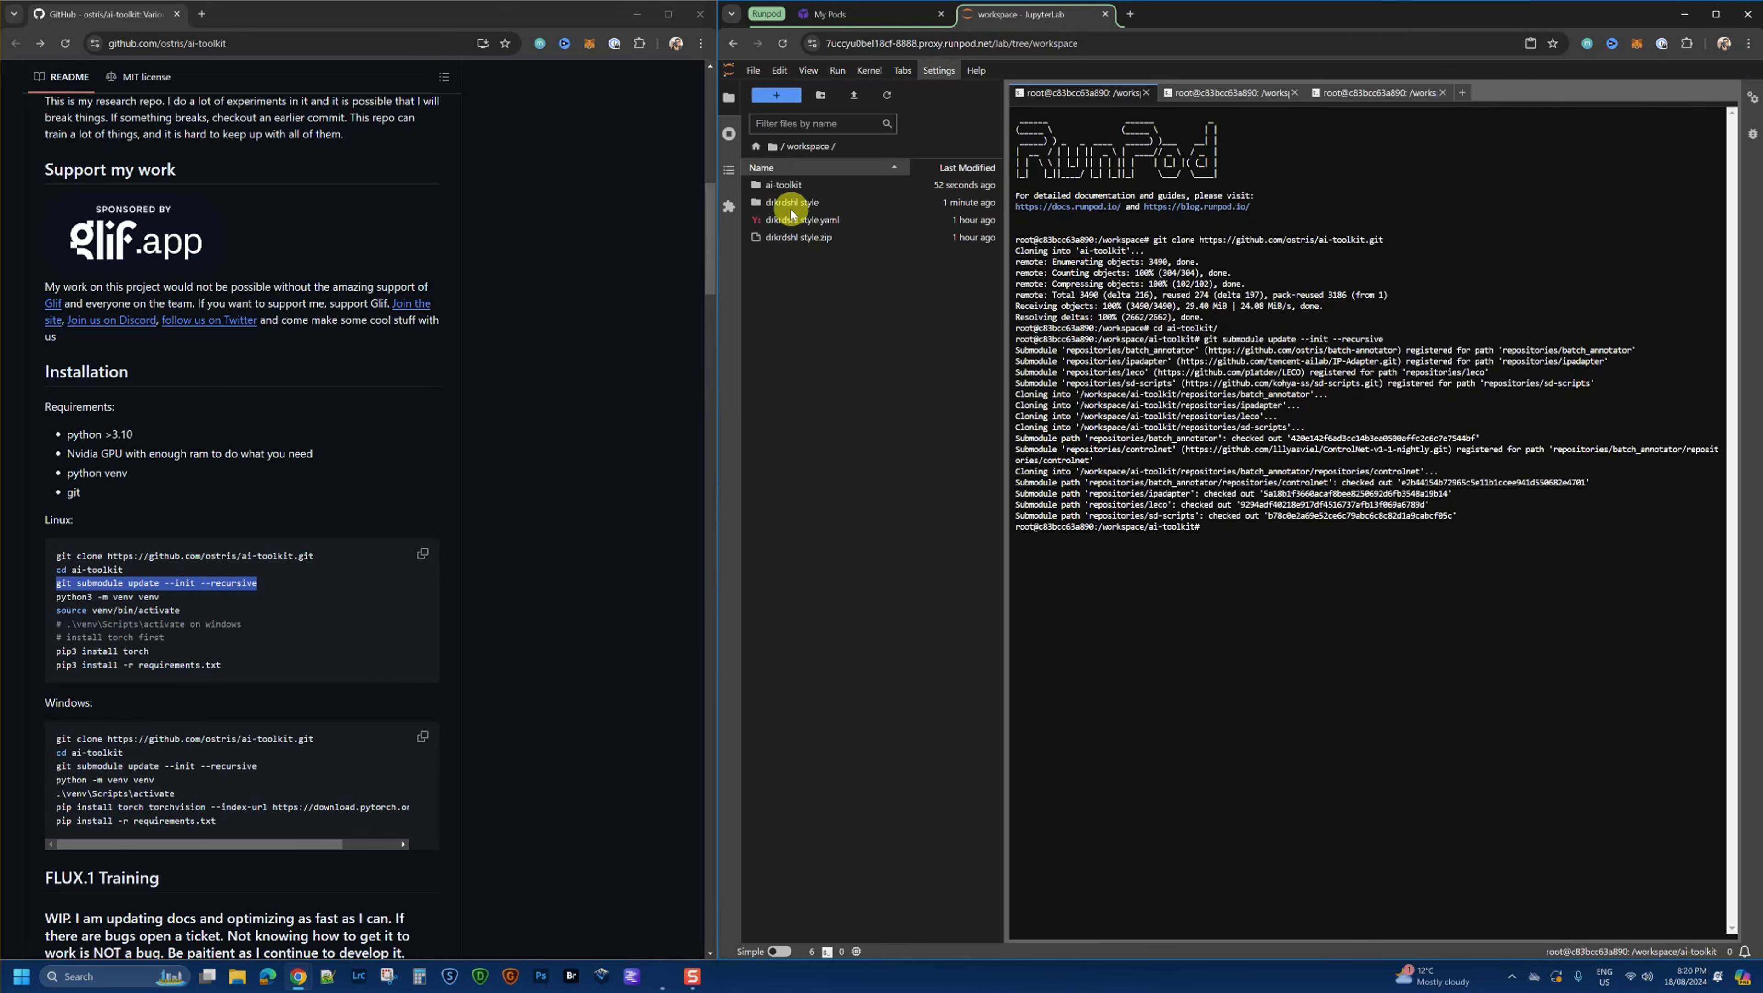
Step: Create the Python virtual environment in ai-toolkit with the README's python3 -m venv venv command
click(118, 597)
triple_click(118, 597)
key(ctrl+c)
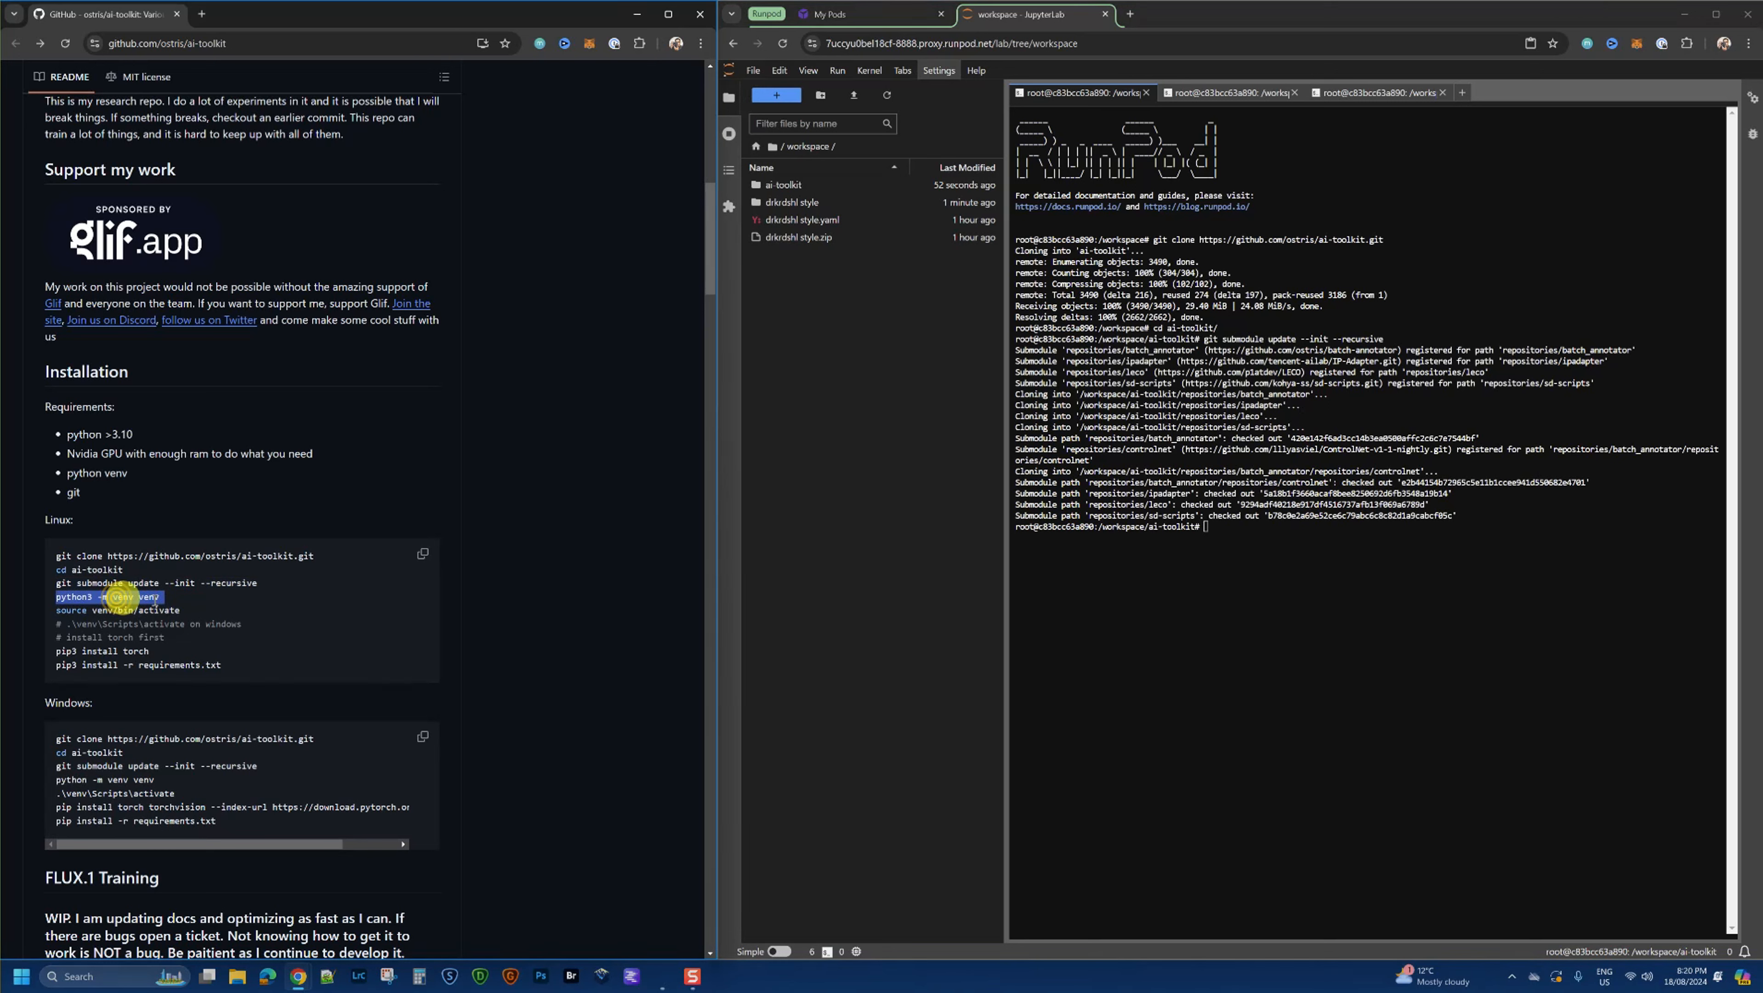
click(1248, 522)
key(ctrl+v)
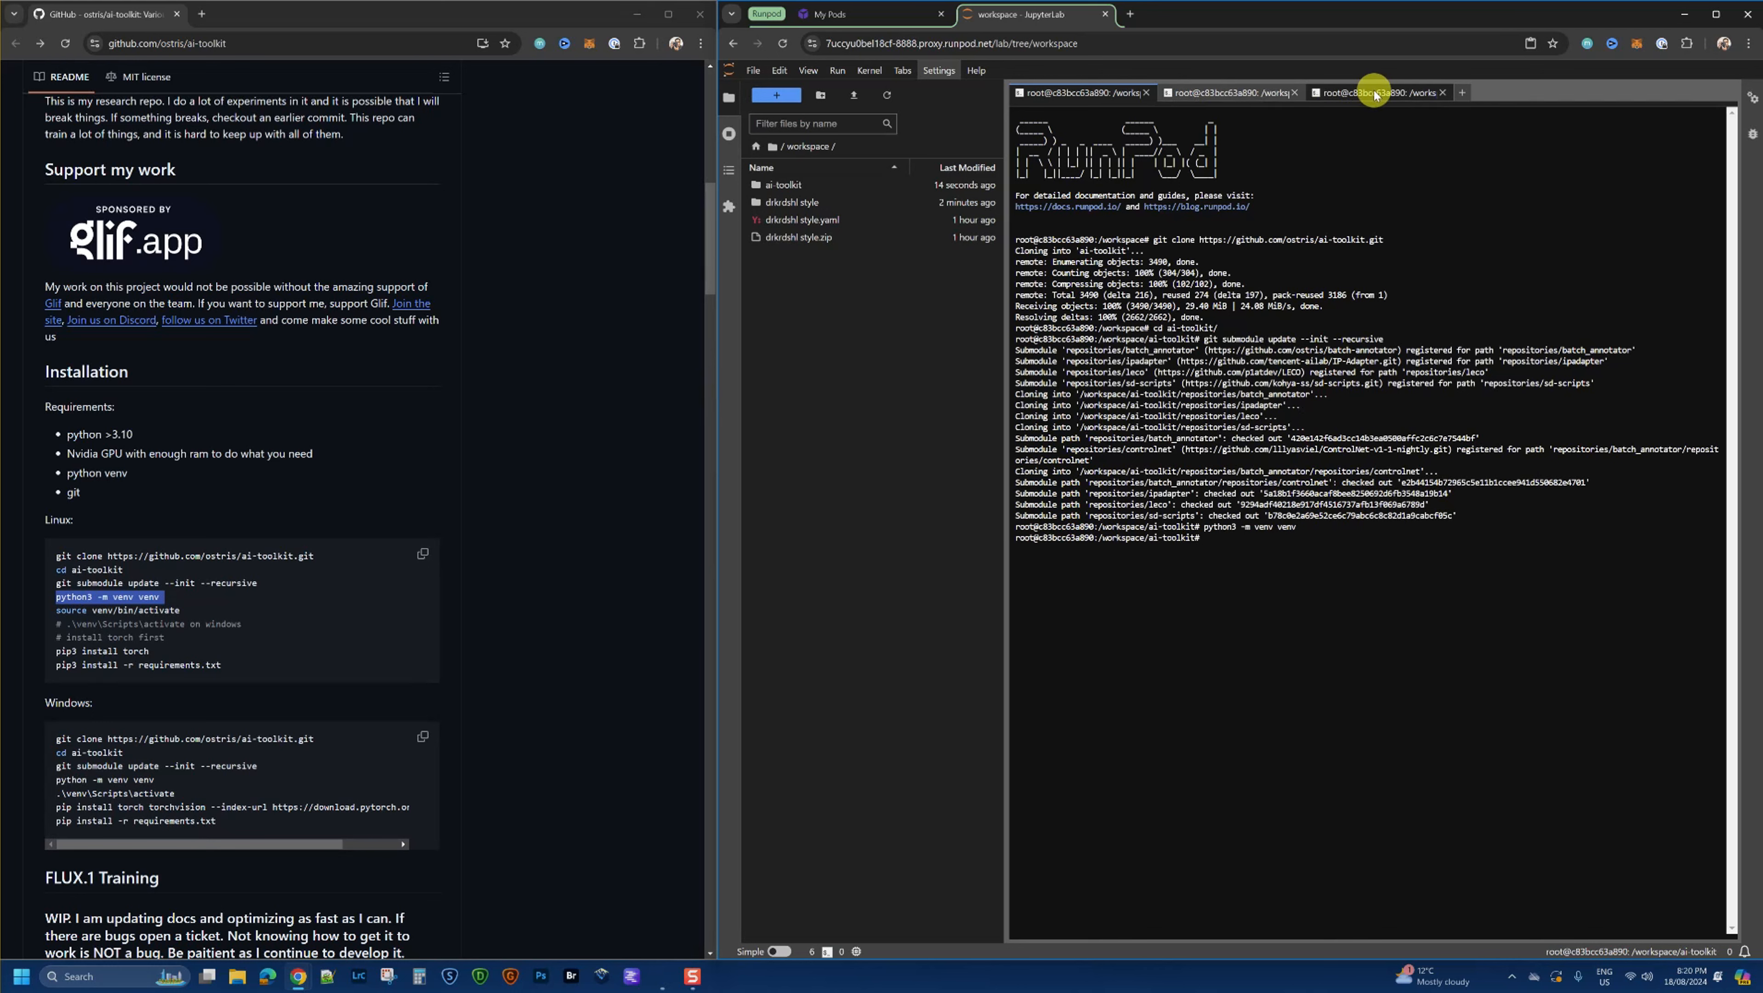
Step: Show the terminal that monitors the GPU with nvidia-smi
click(1231, 92)
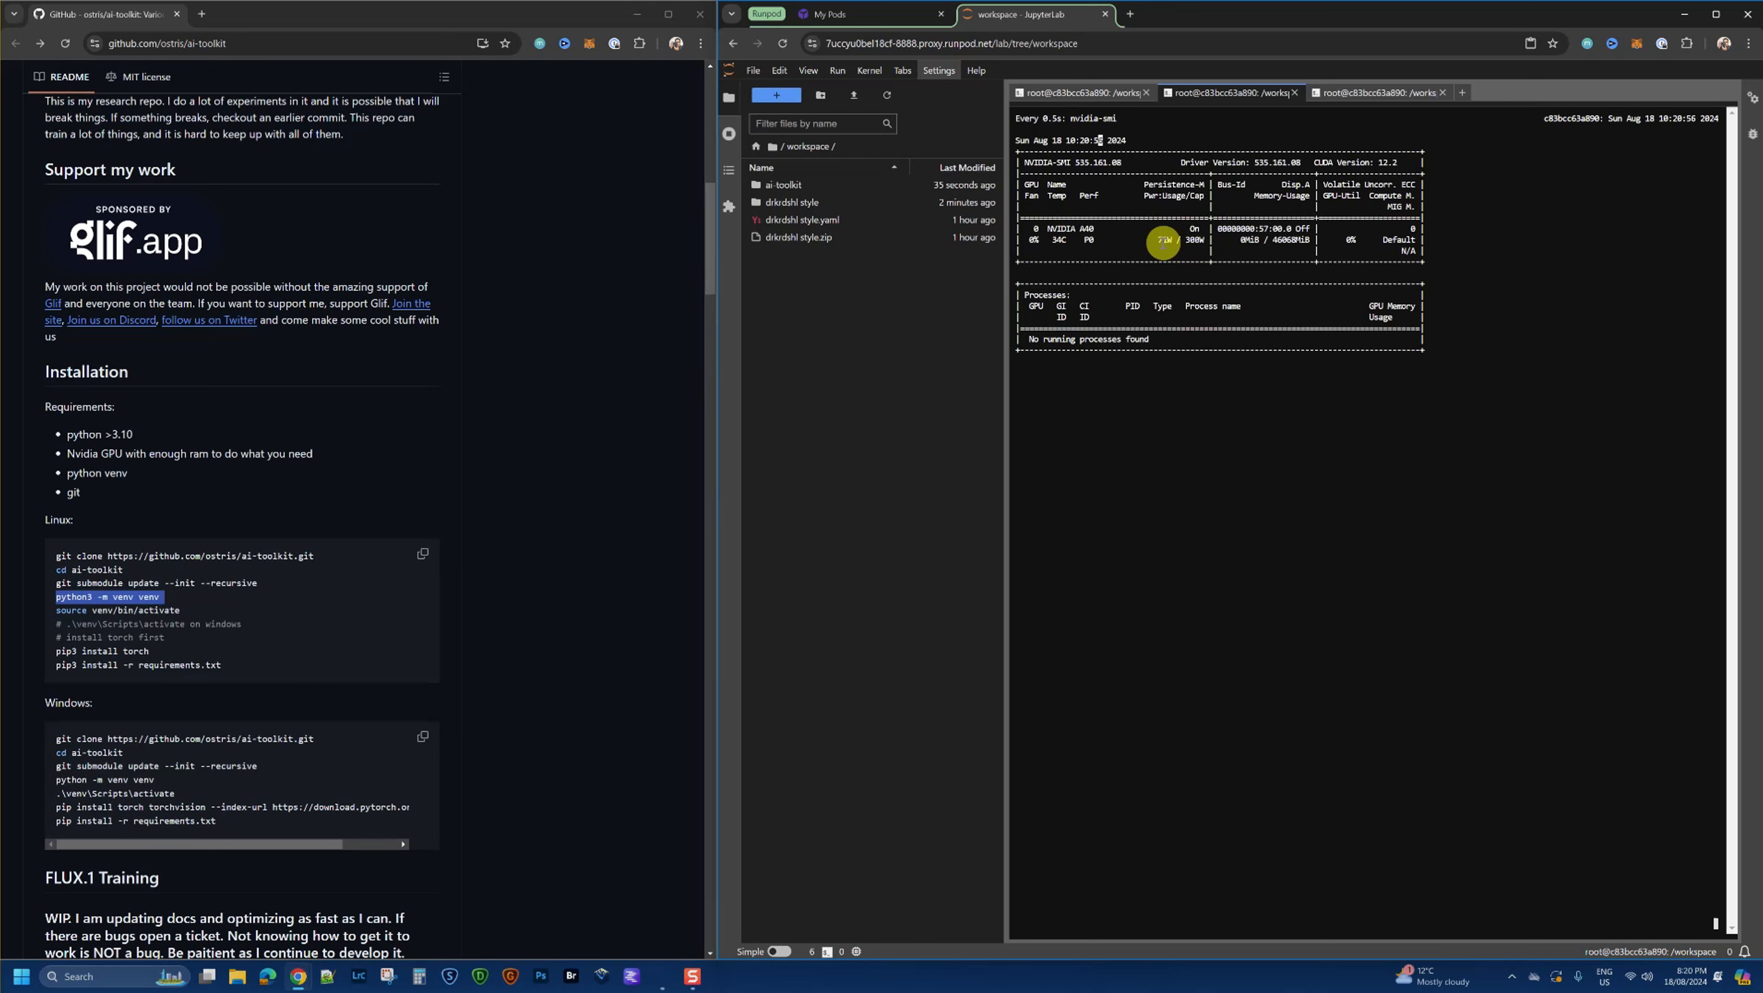
Step: Check the process monitor terminal and activate the virtual environment in the ai-toolkit terminal with source venv/bin/activate from the README
click(1379, 95)
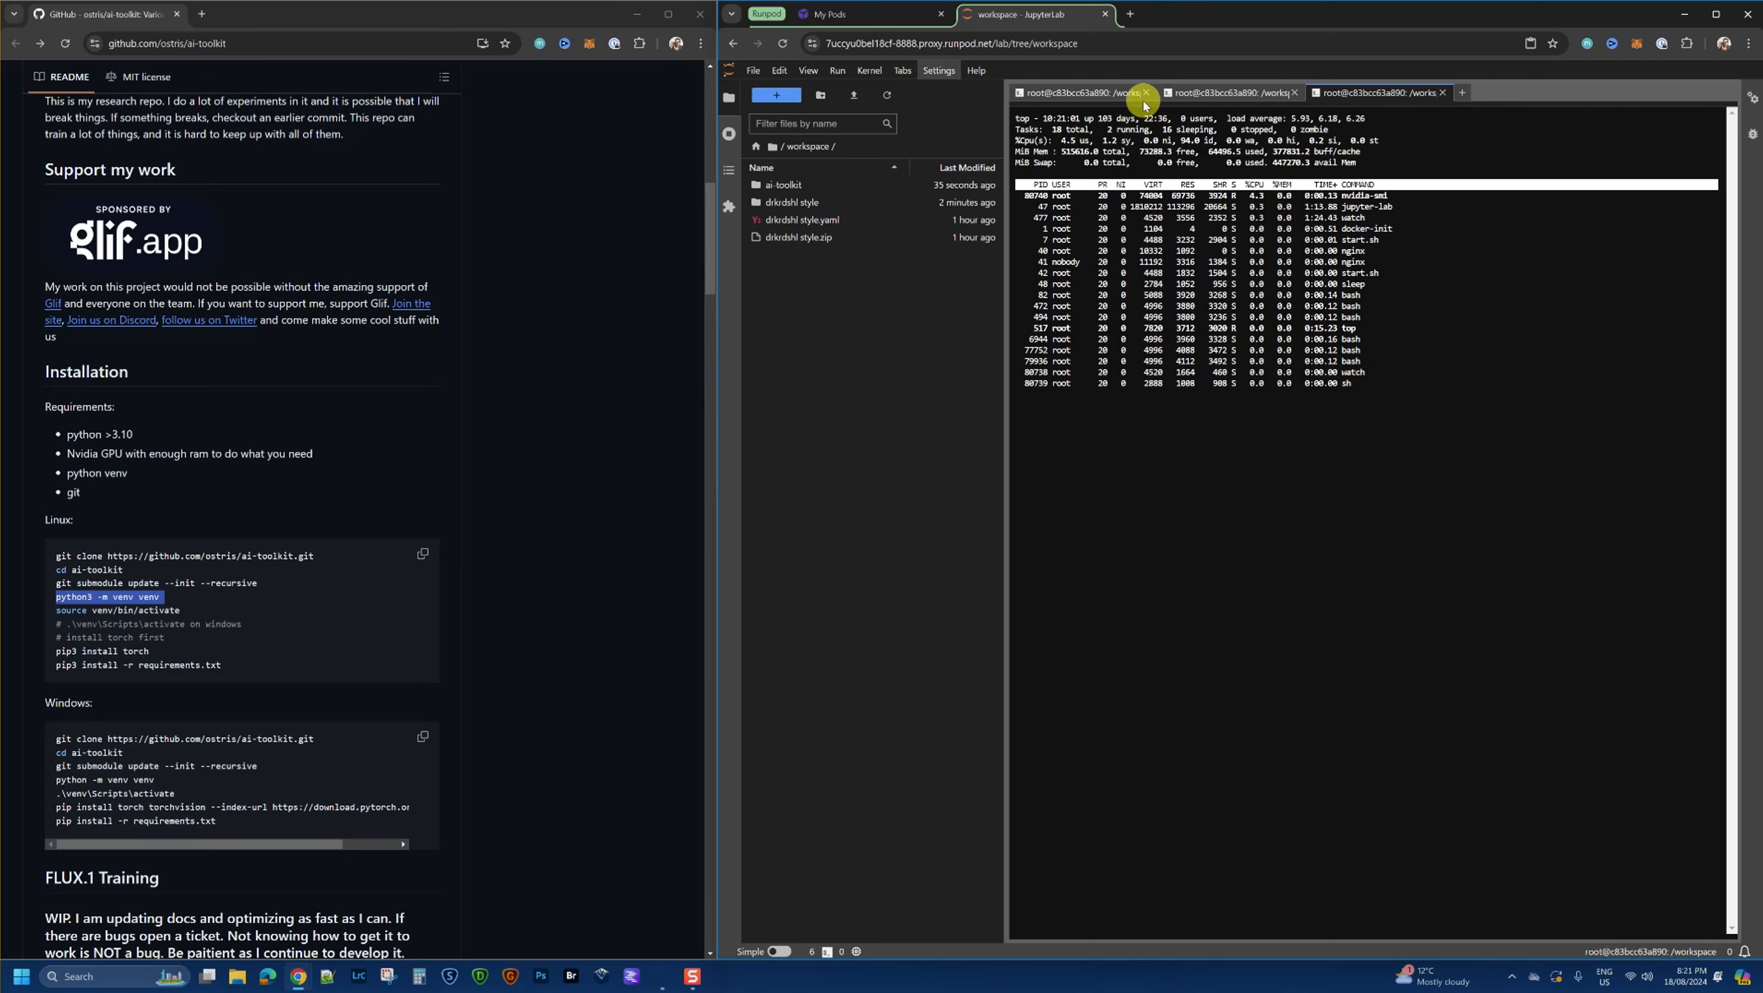
click(1100, 91)
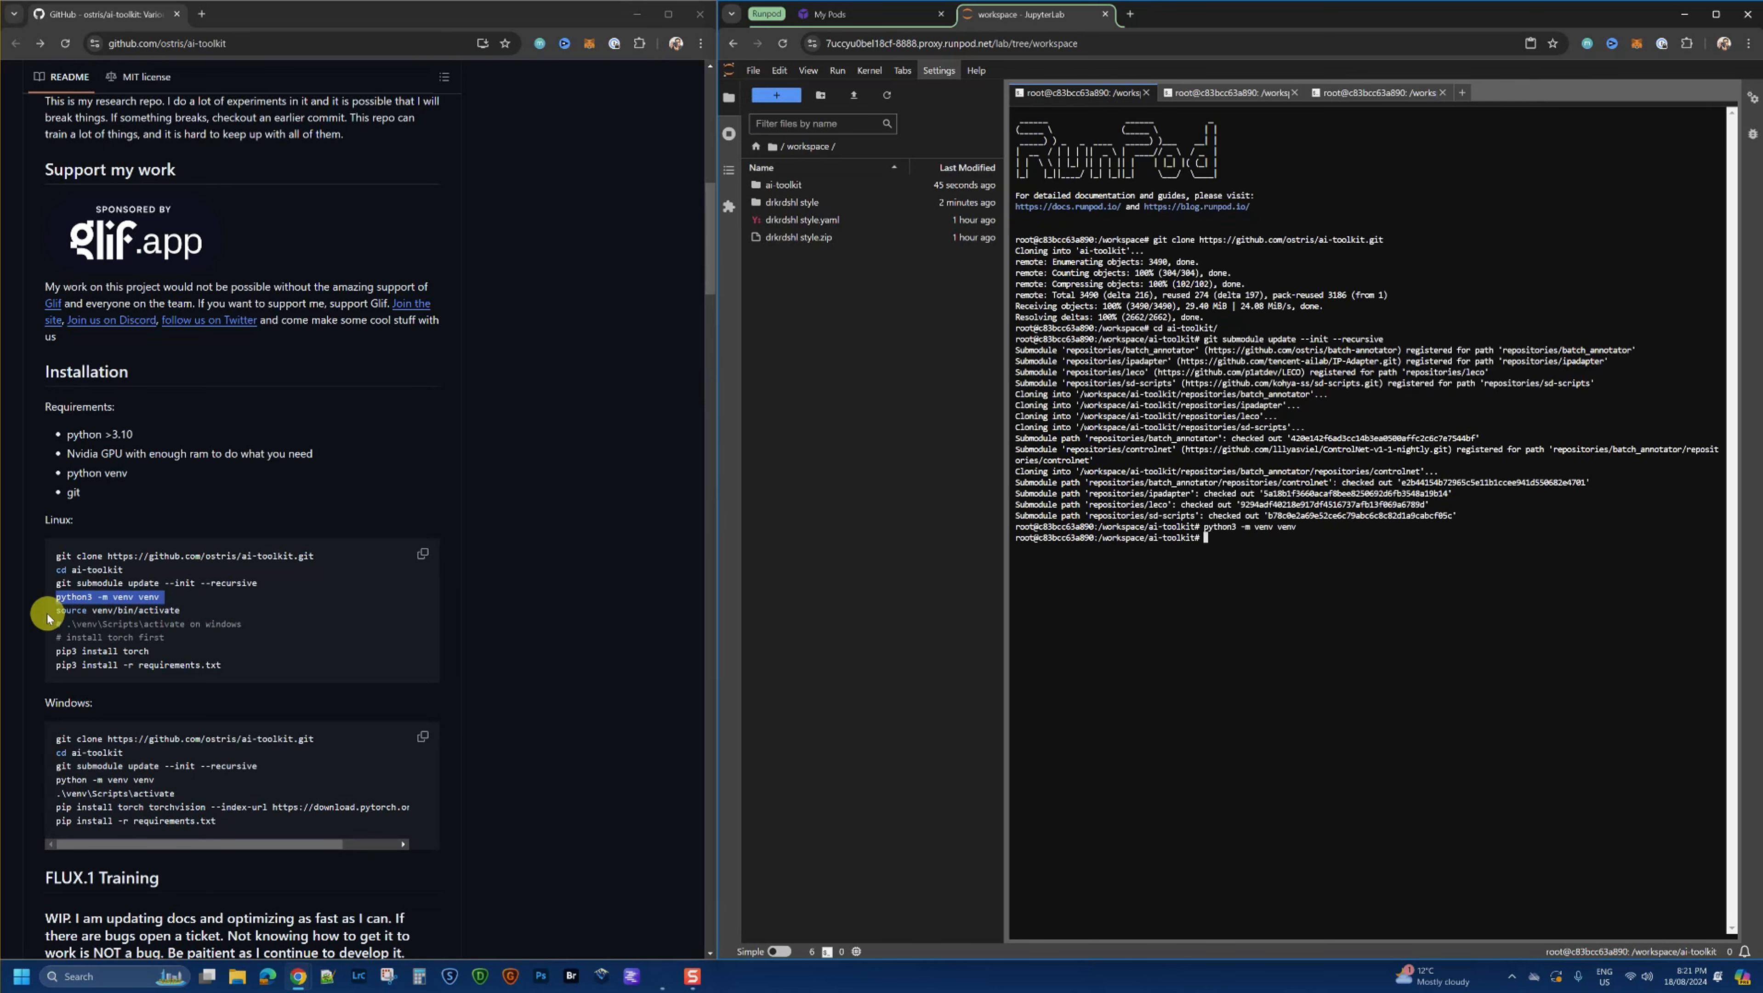
drag(58, 609, 167, 610)
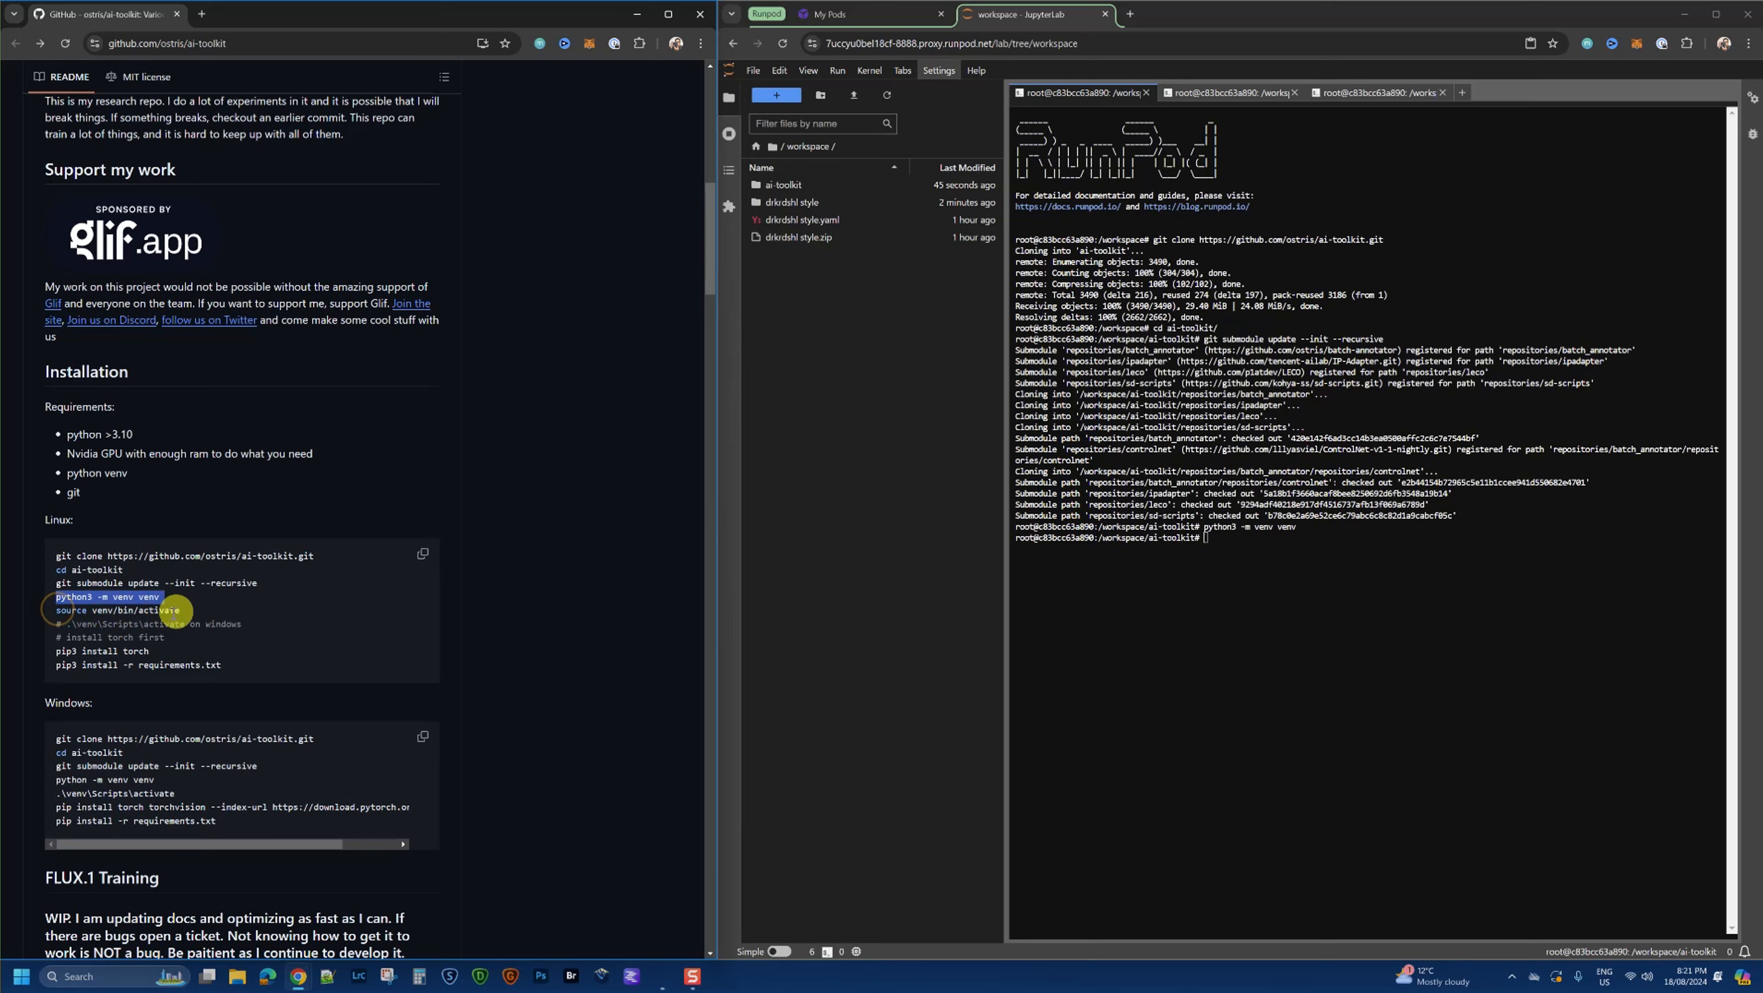
triple_click(165, 612)
key(ctrl+c)
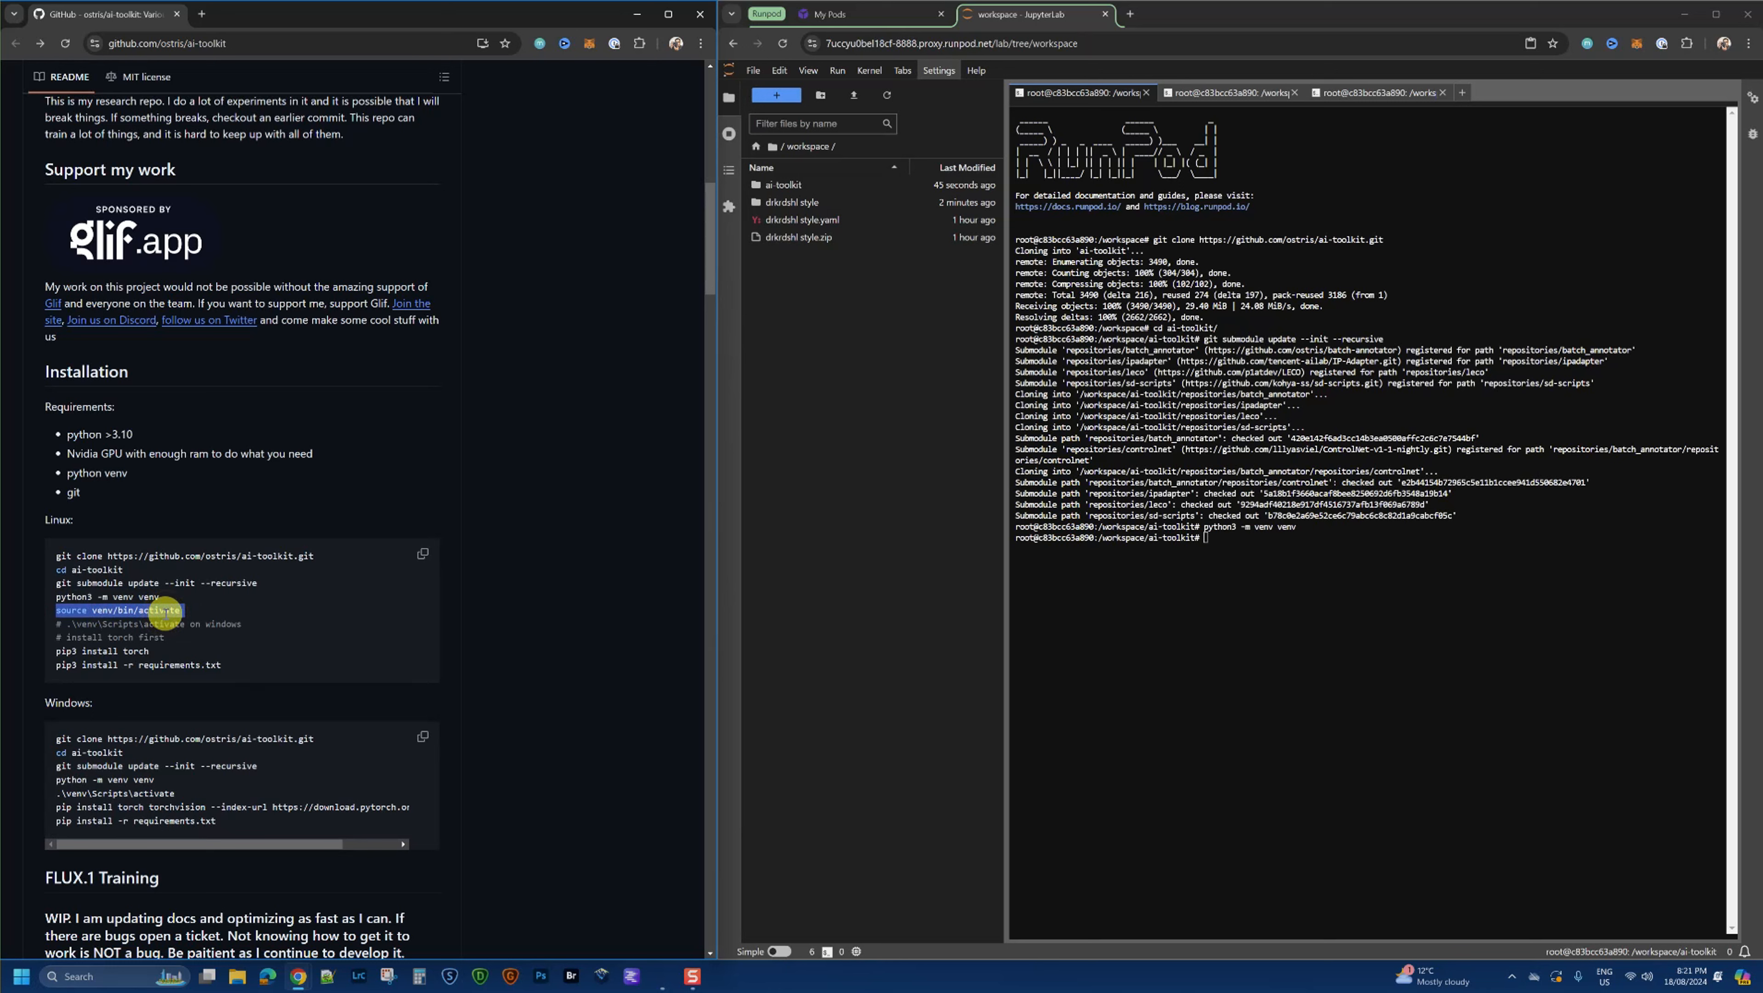
right_click(1266, 559)
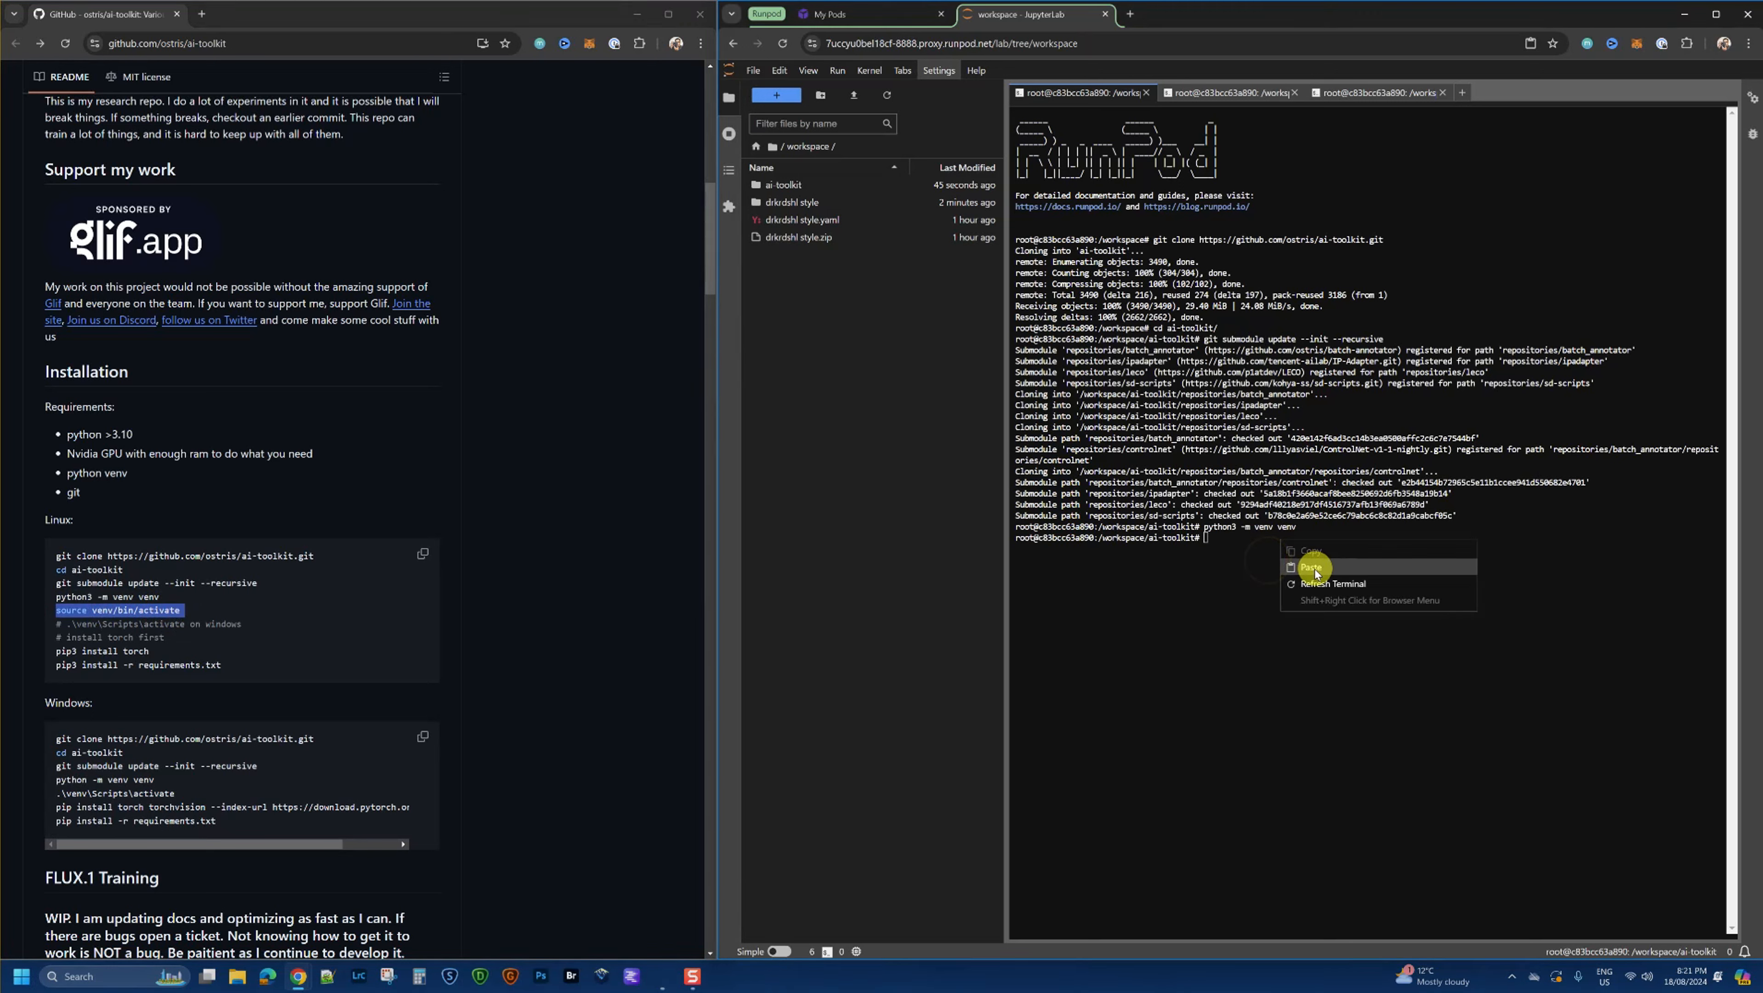
click(1311, 568)
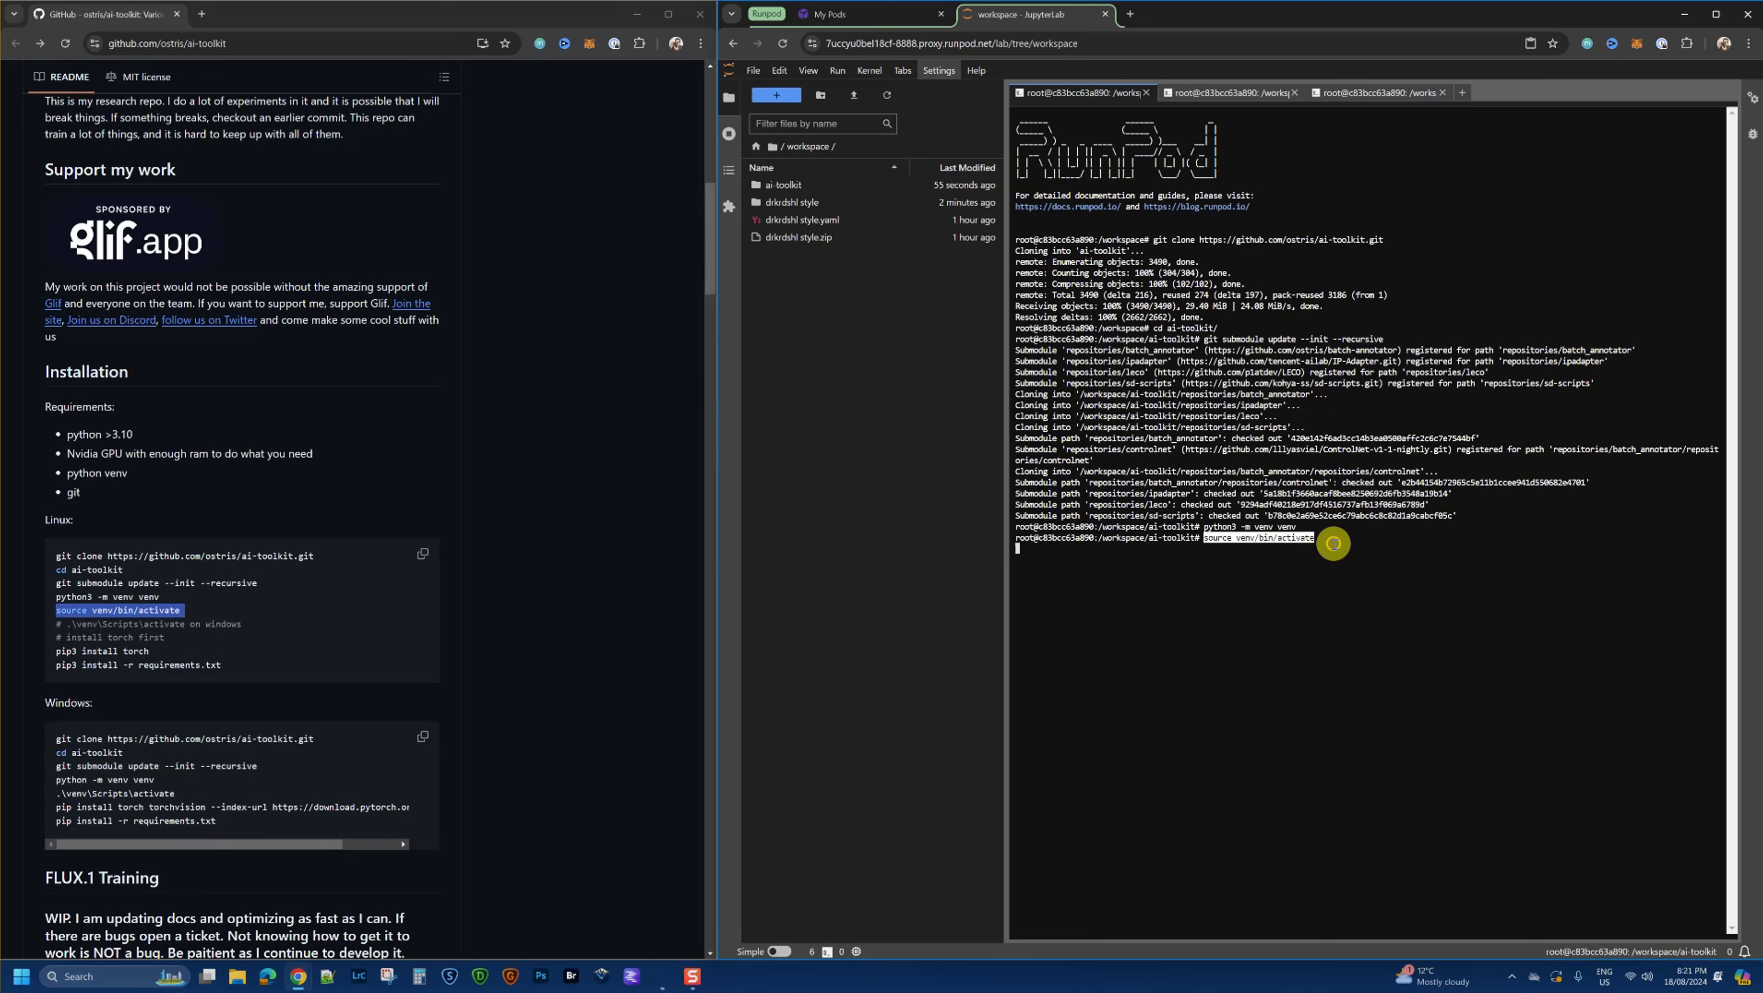
key(Return)
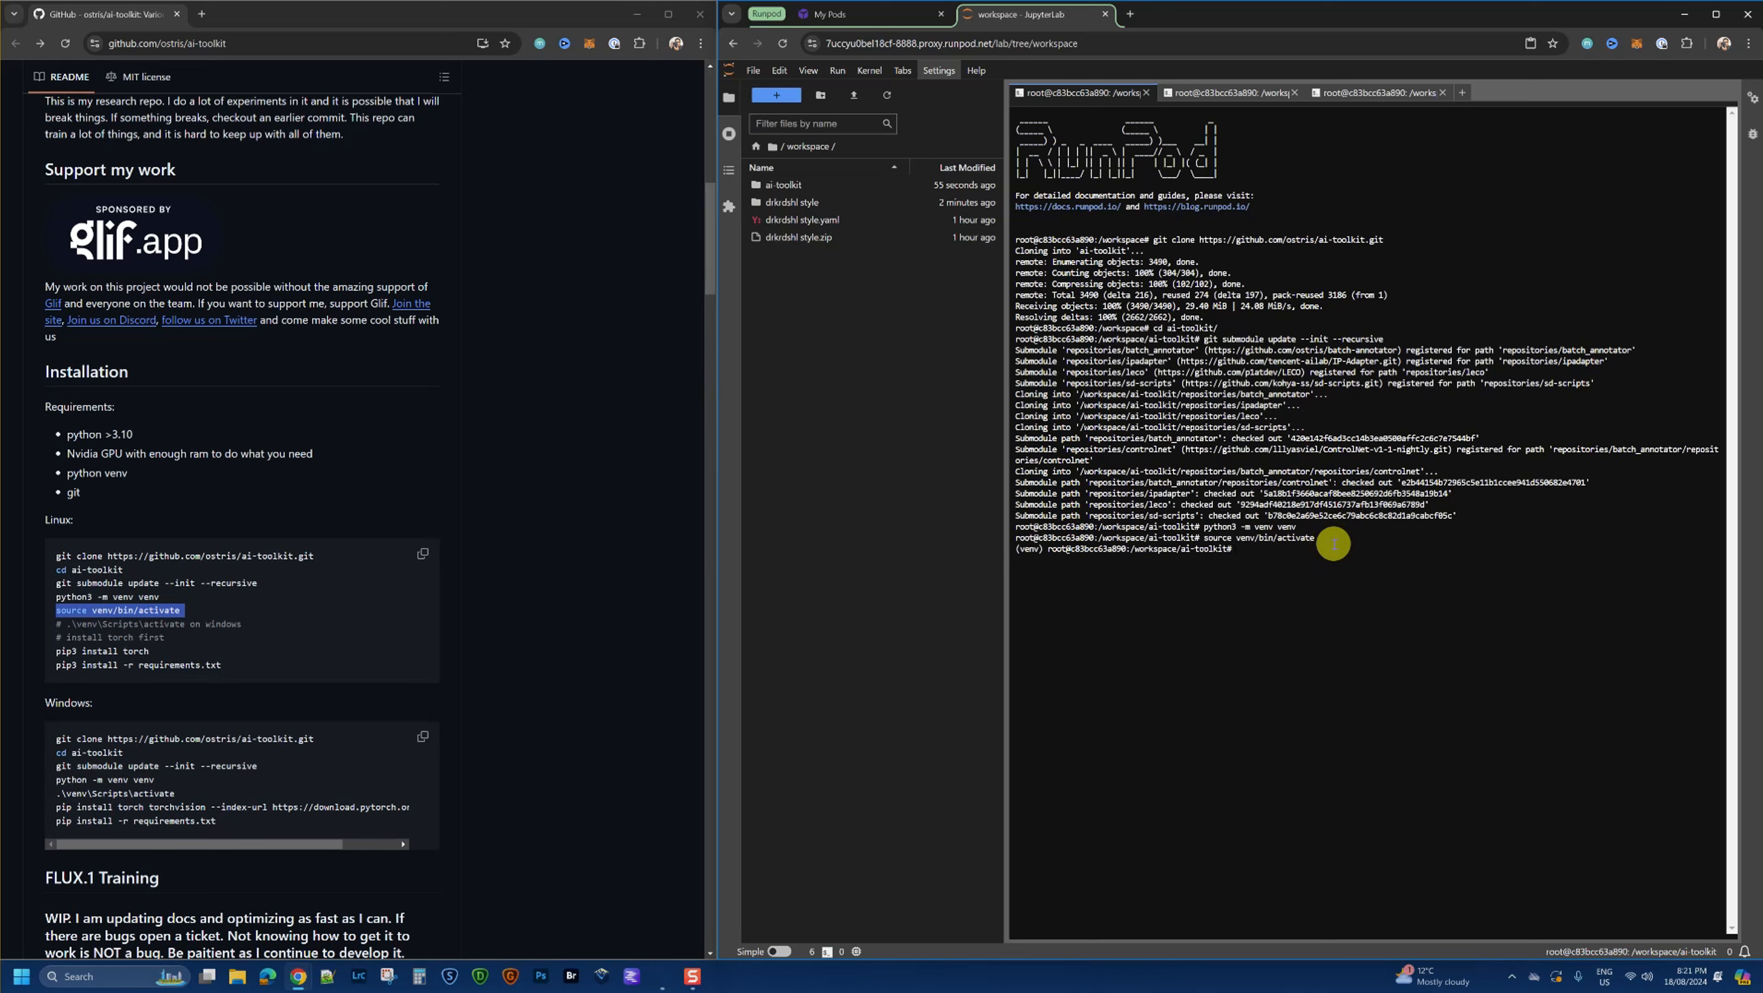
Step: Install PyTorch in the activated virtual environment with the README's pip3 install torch command
triple_click(114, 652)
key(ctrl+c)
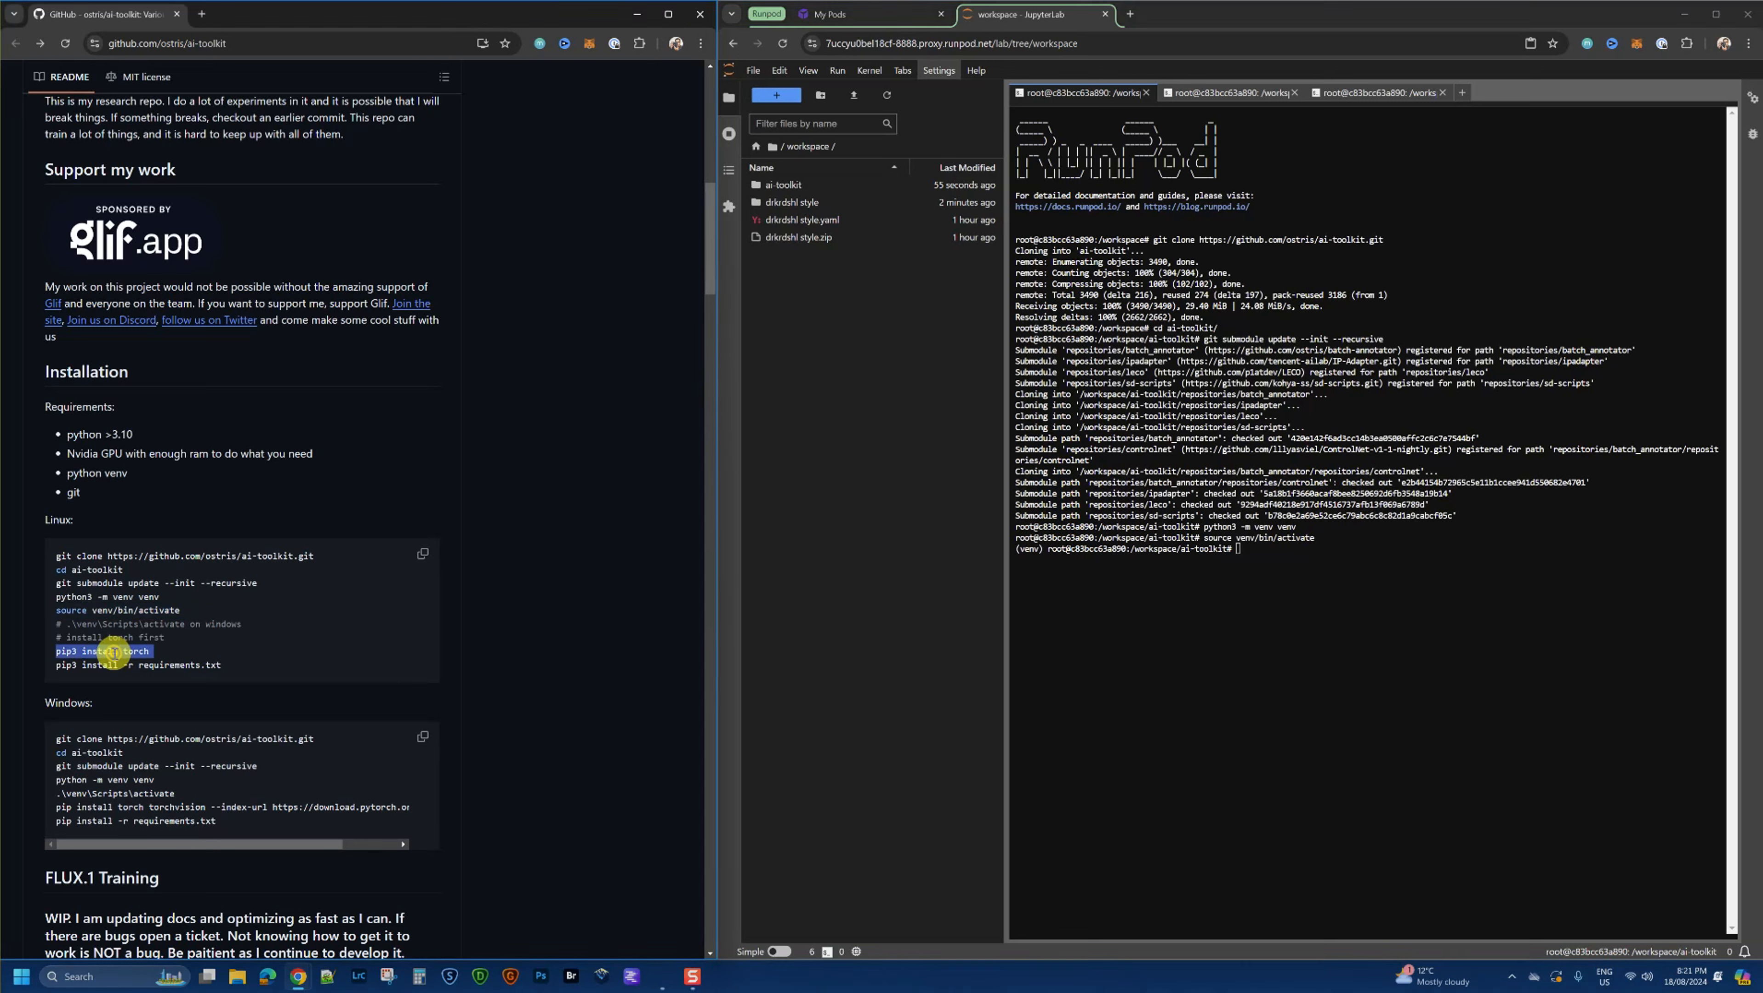
click(1255, 556)
key(ctrl+v)
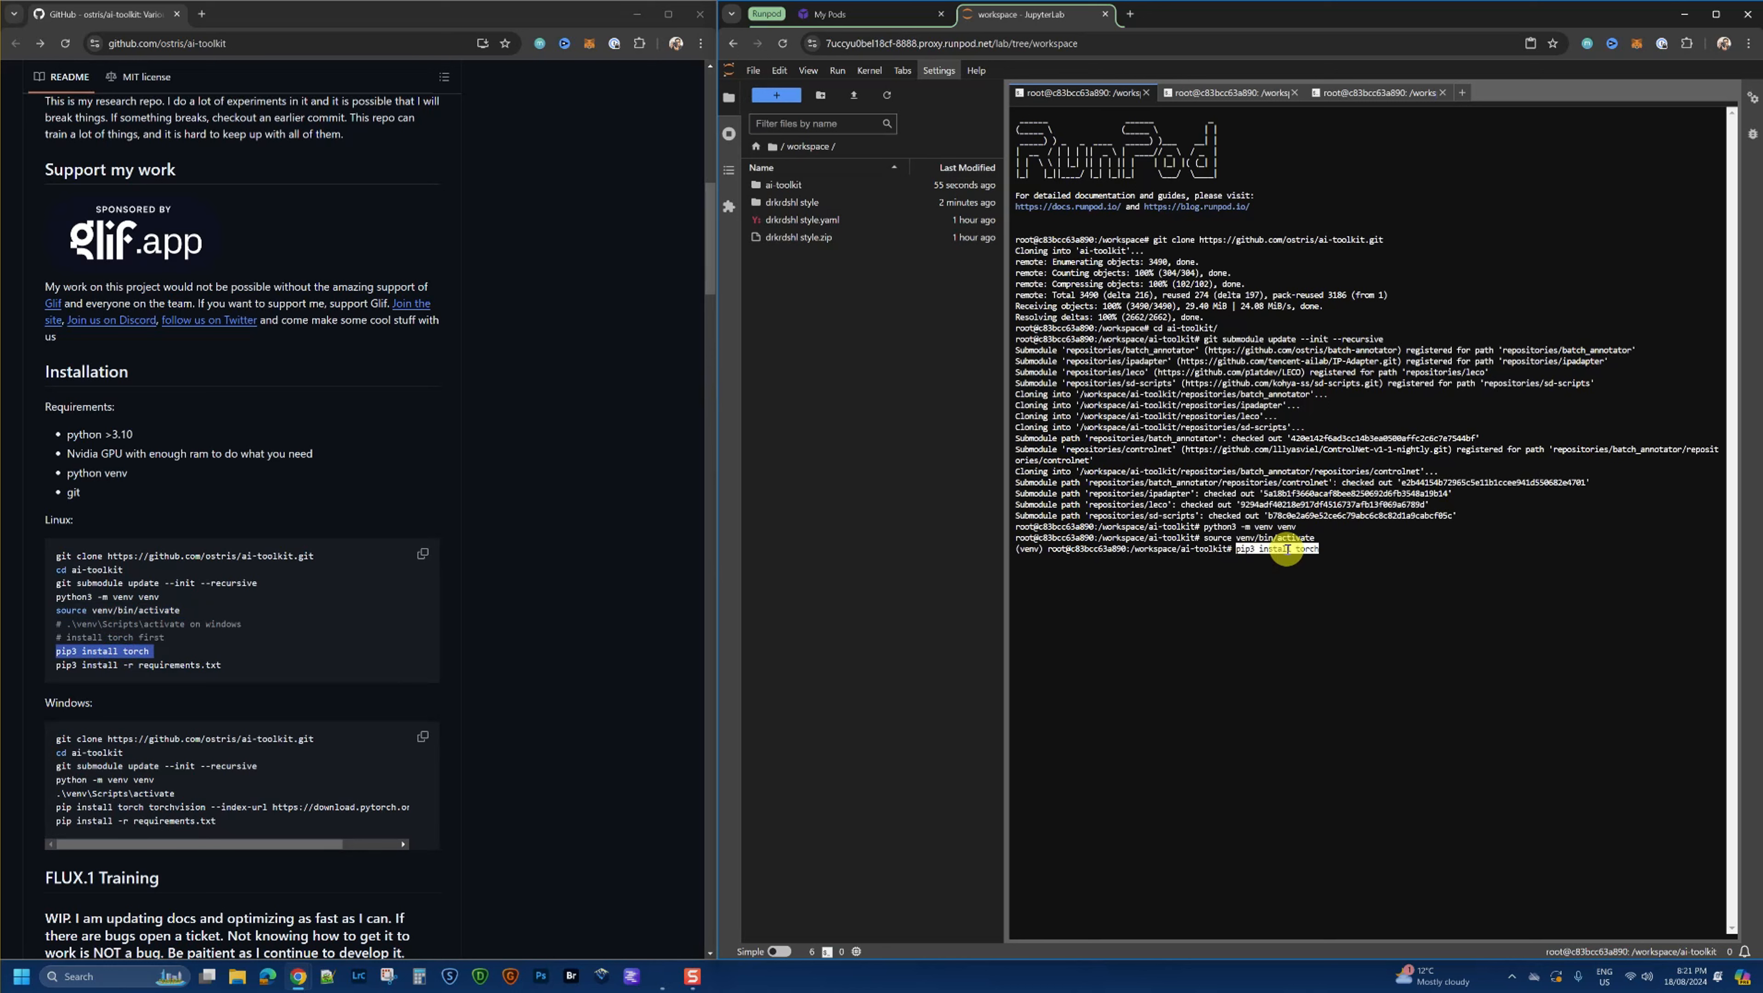
key(Return)
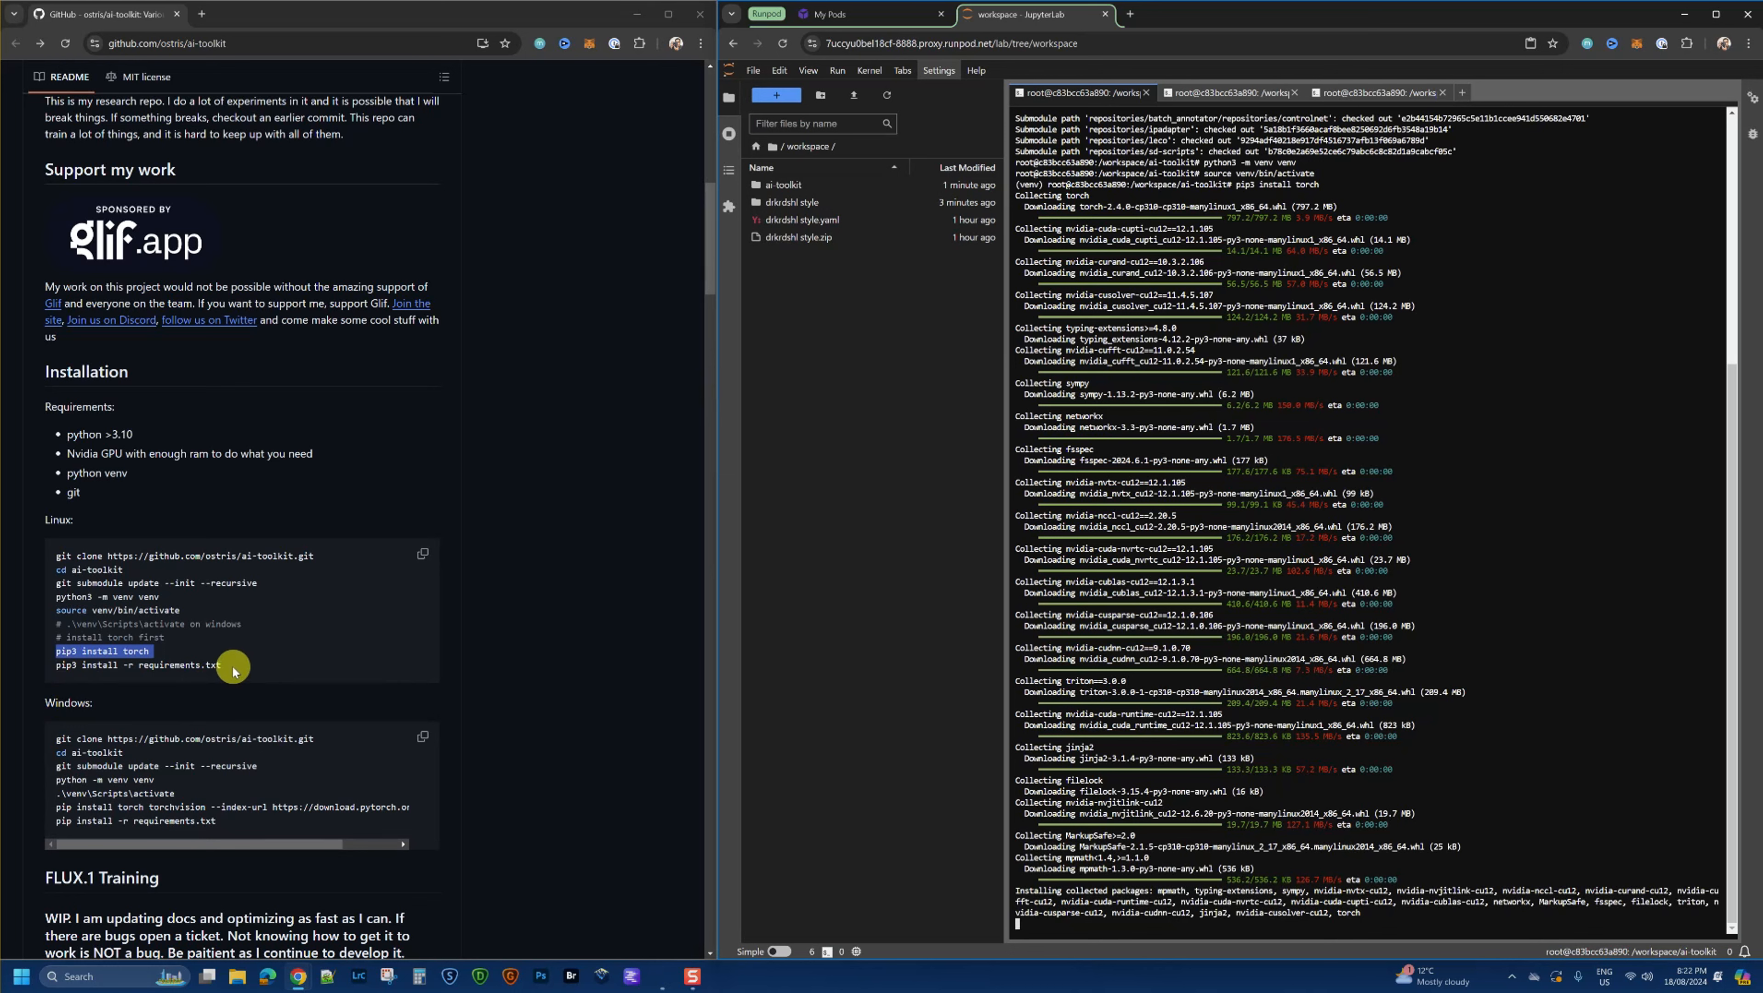
Step: Once the torch installation is done, run the README's pip3 install -r requirements.txt in the ai-toolkit terminal
drag(231, 666, 69, 669)
right_click(69, 669)
click(94, 685)
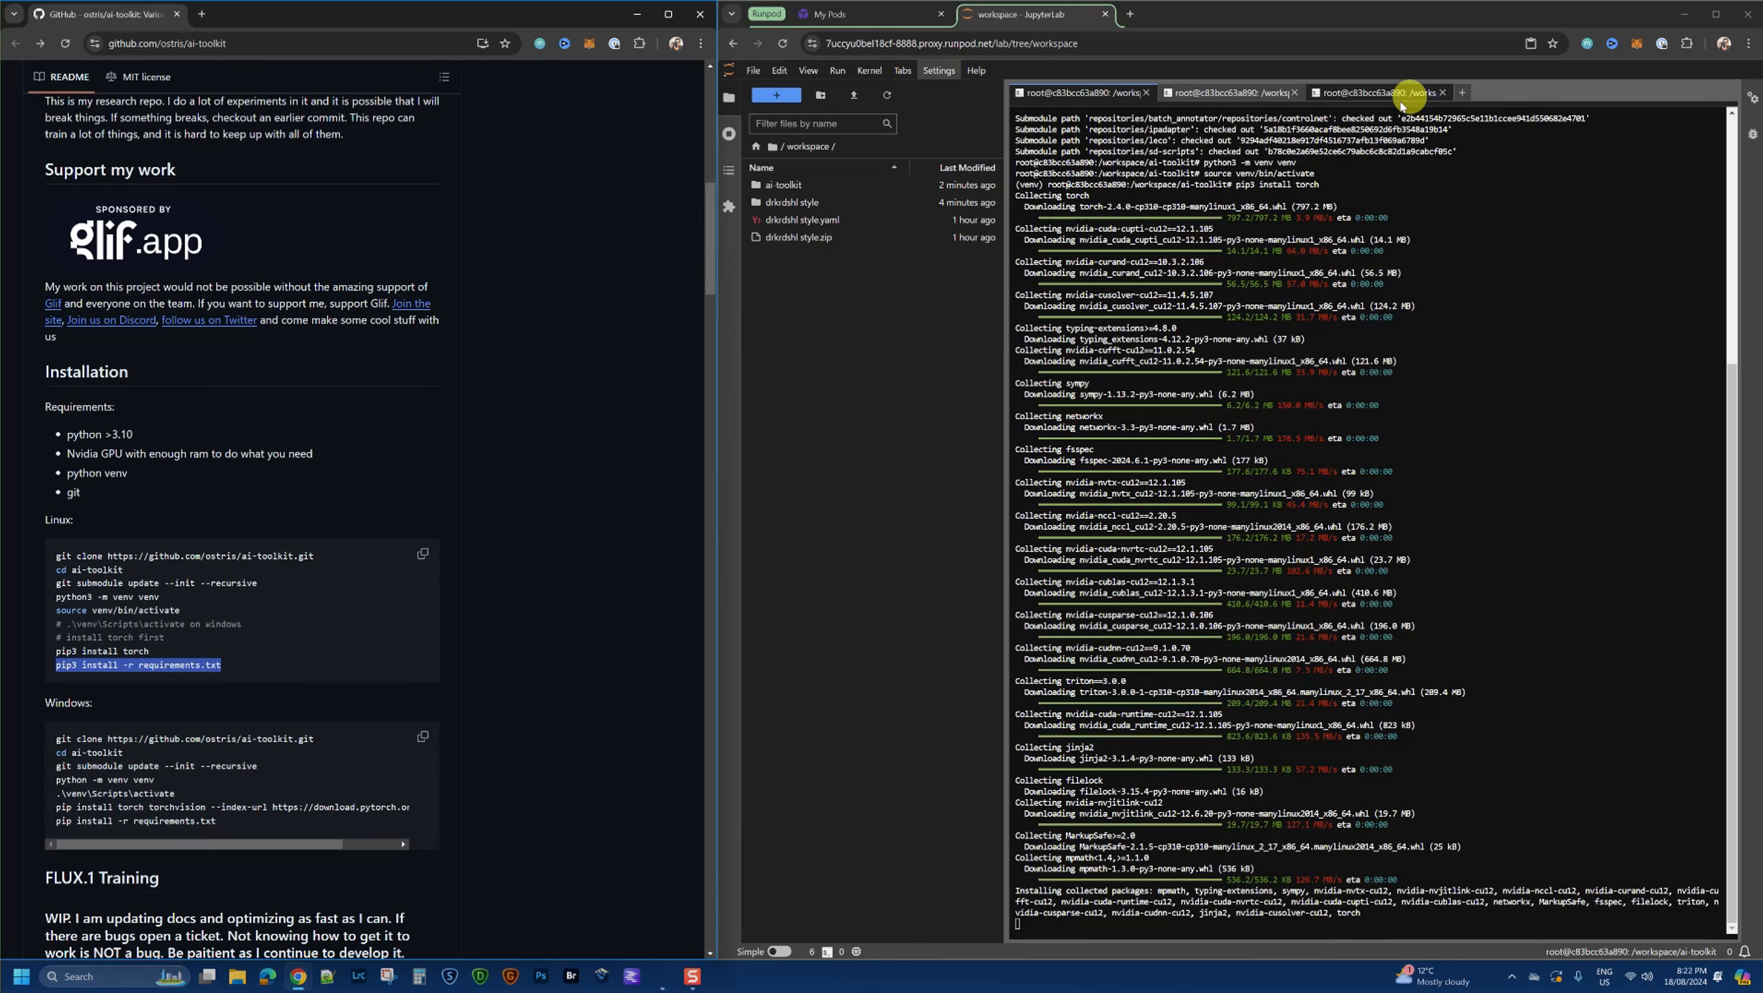
click(1364, 93)
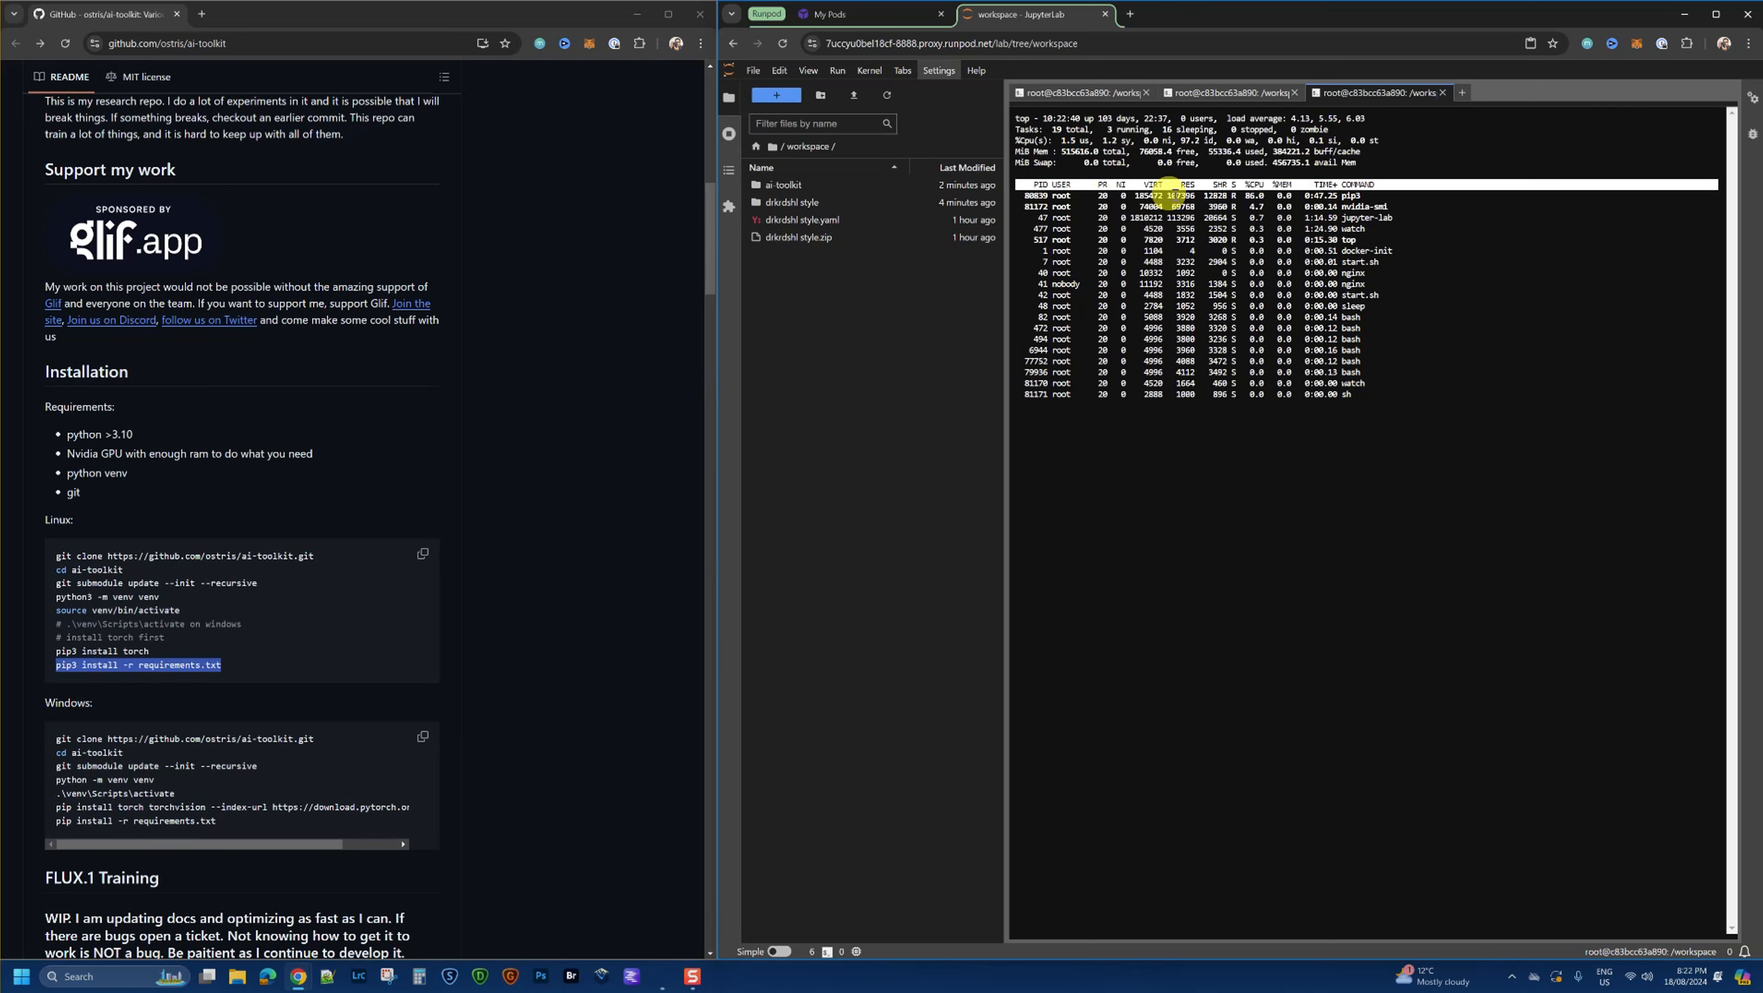
click(1094, 94)
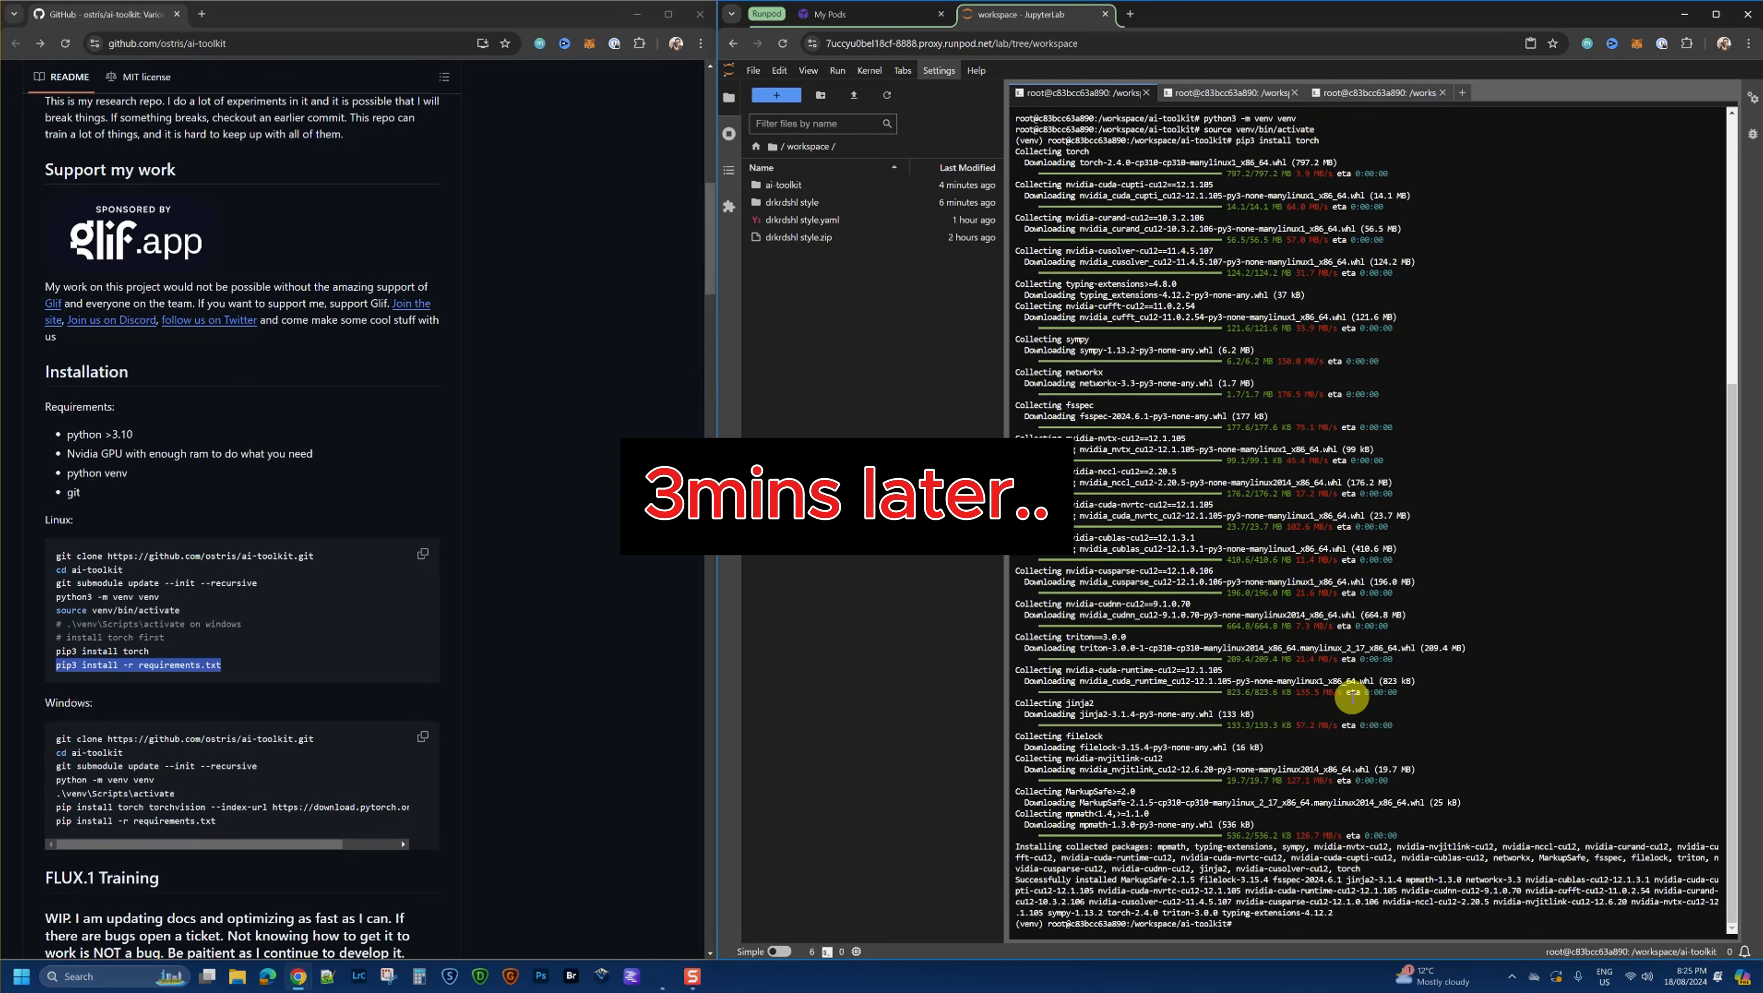
click(1308, 939)
key(ctrl+v)
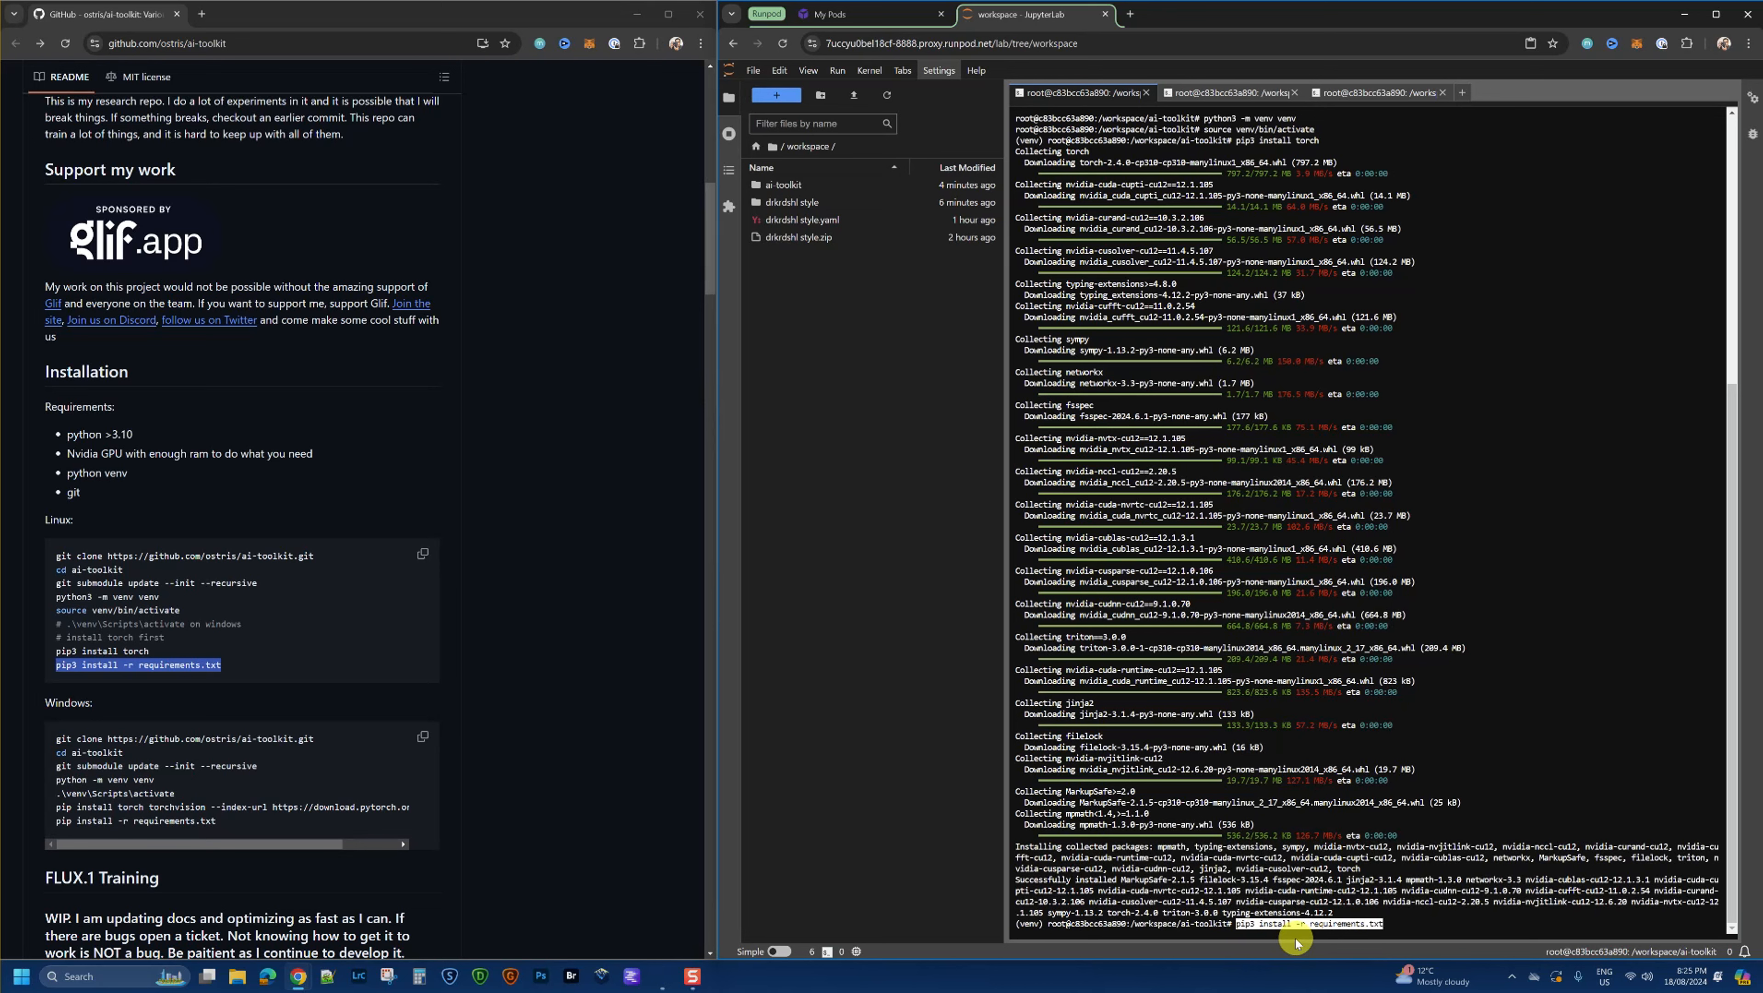
key(Return)
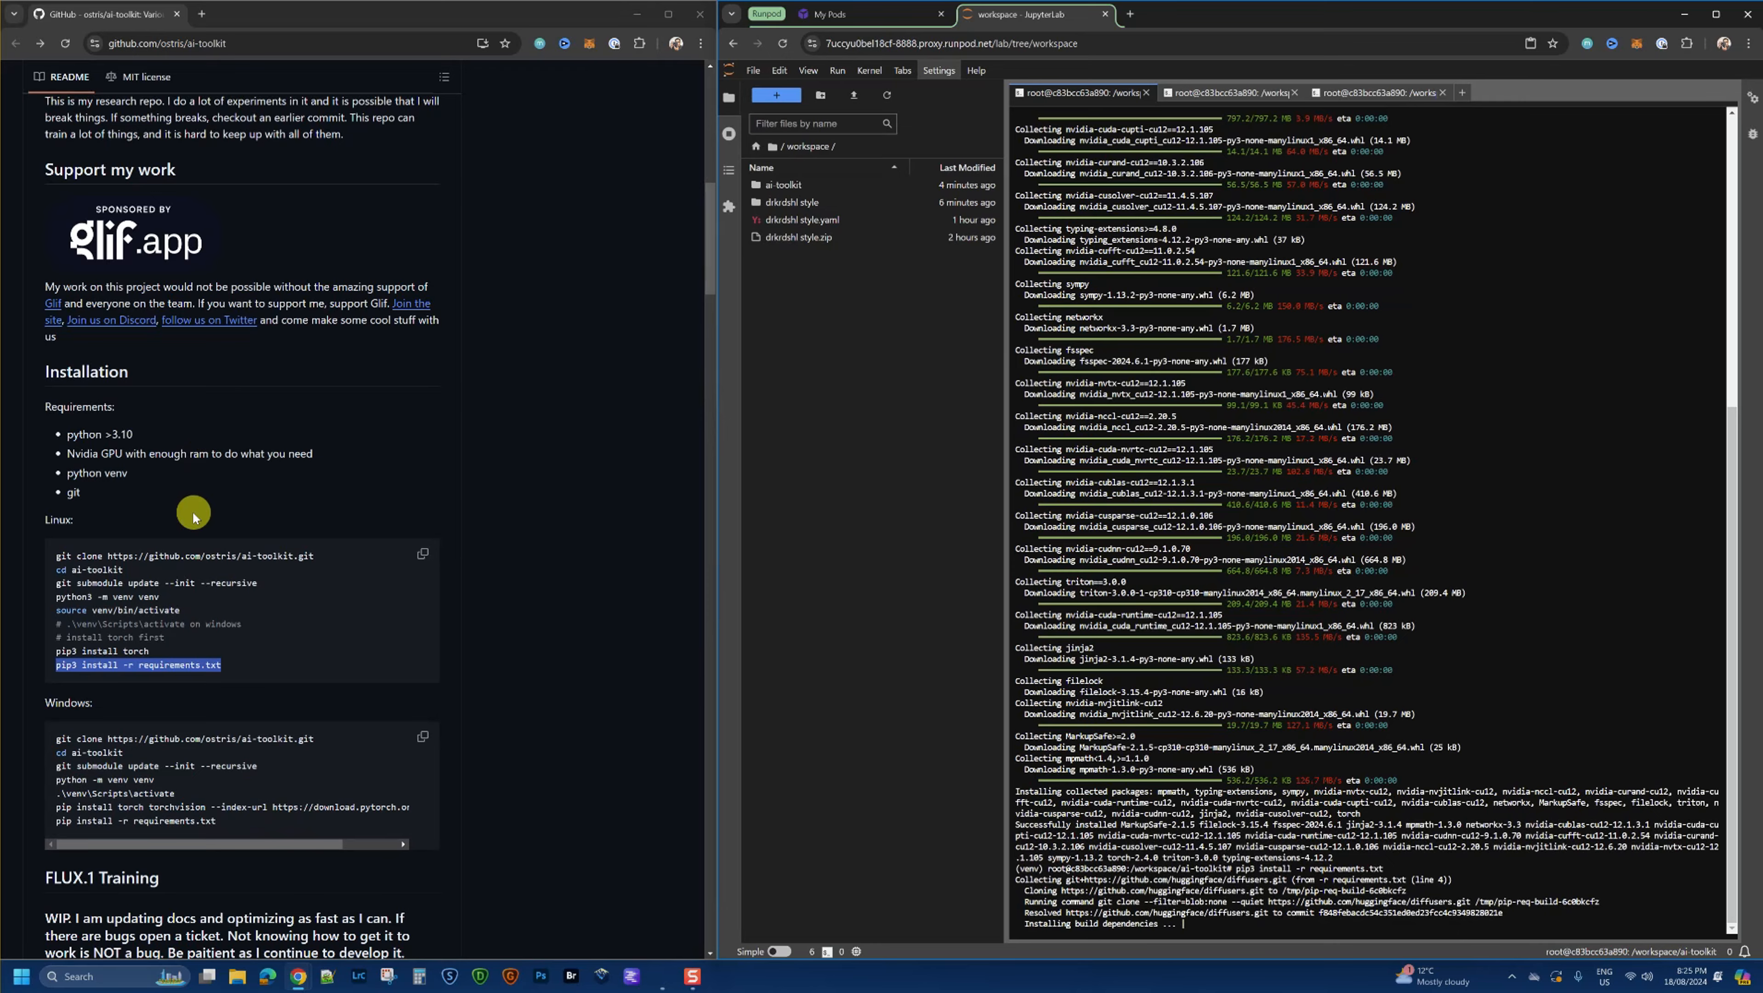
Step: Copy the HF_TOKEN=your_key_here line from the README's FLUX.1-dev section and open the ai-toolkit folder in the file browser
scroll(194, 515, down, 10)
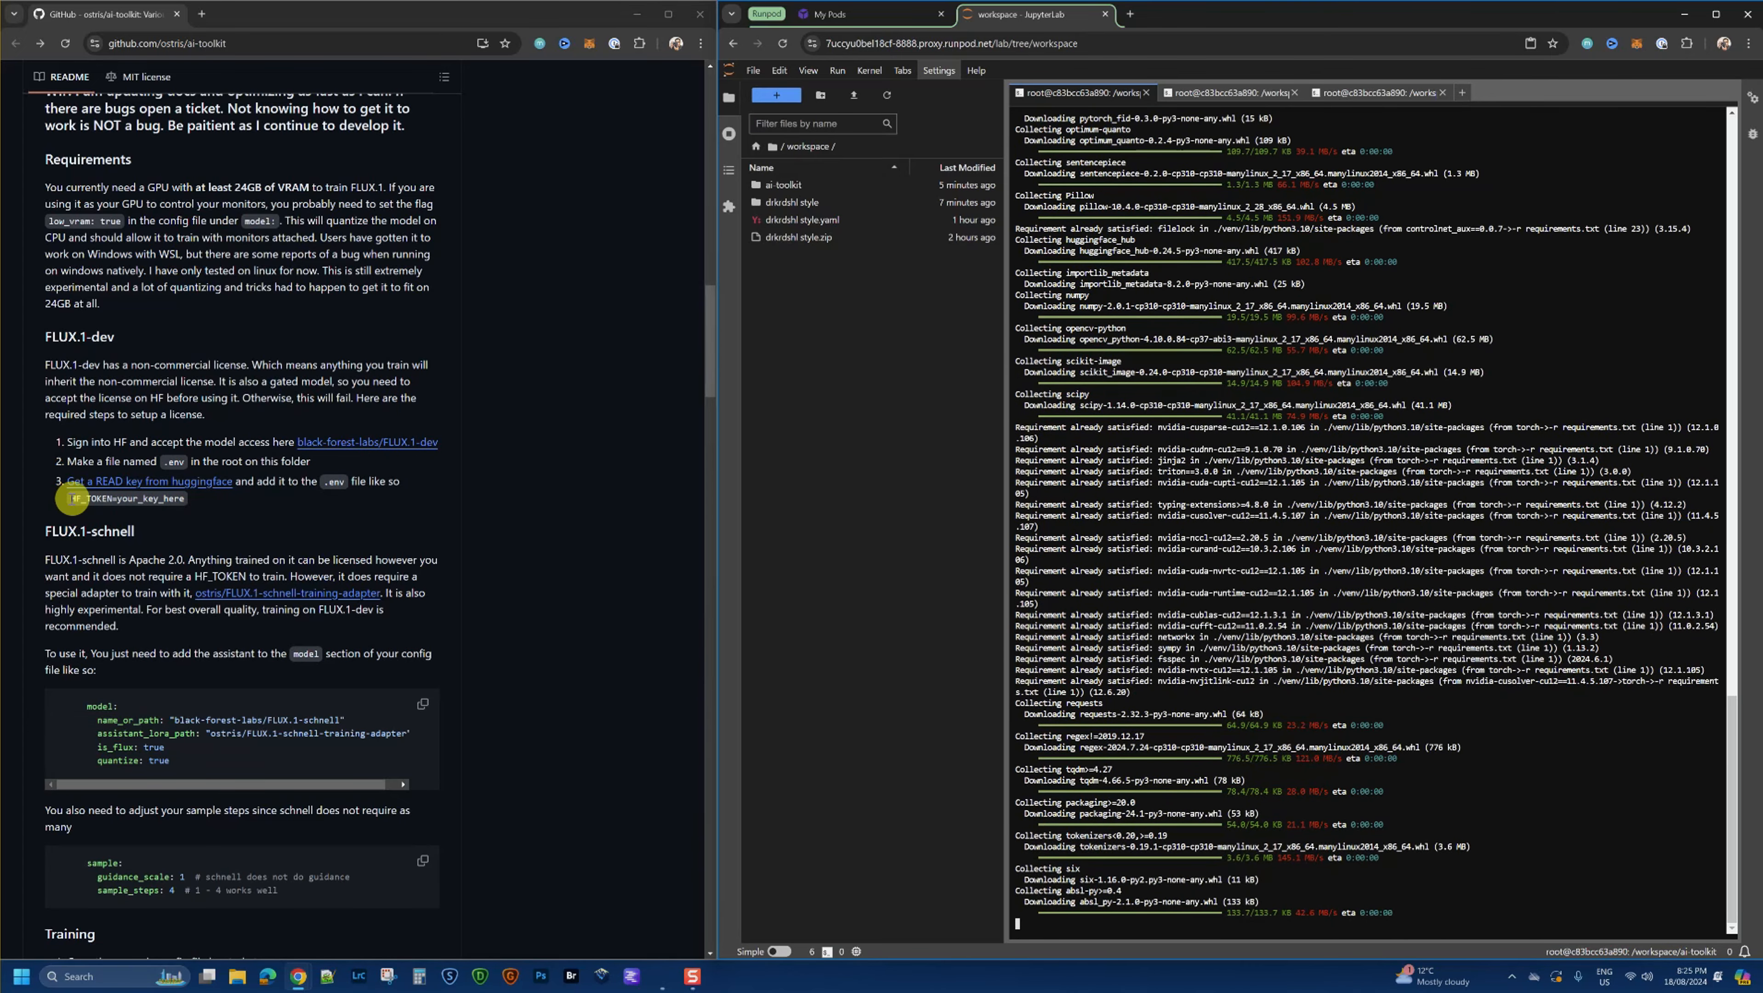
drag(72, 497, 176, 499)
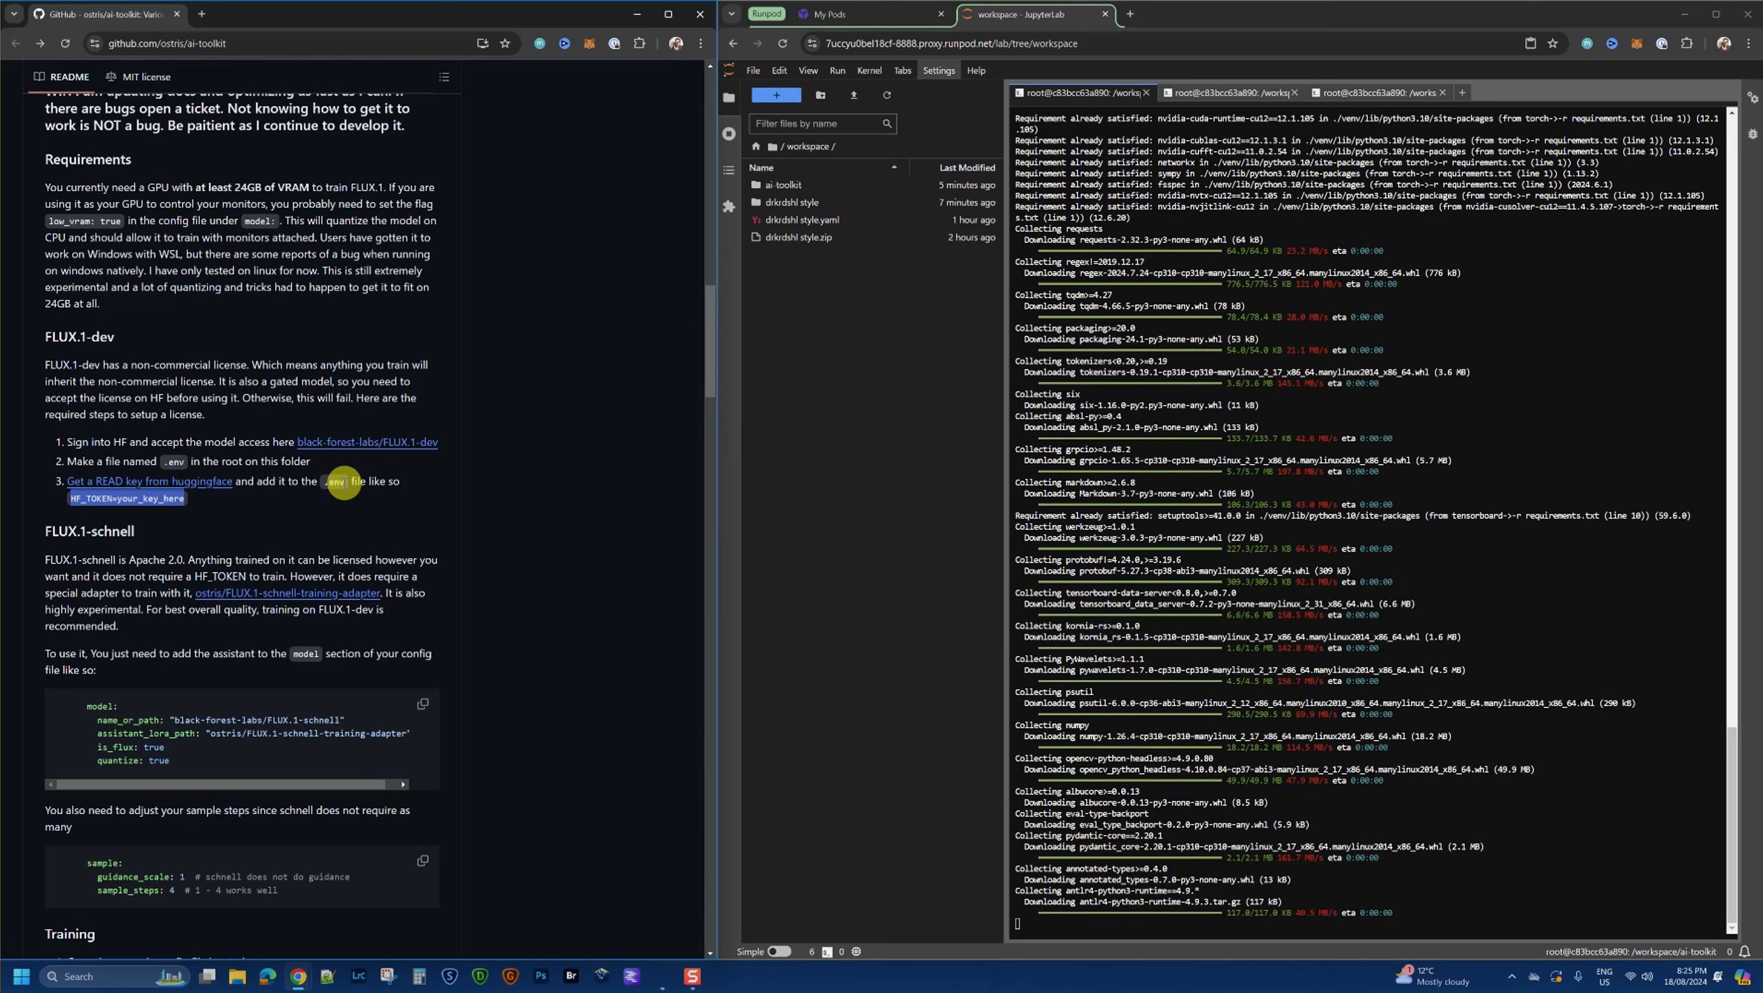
right_click(115, 500)
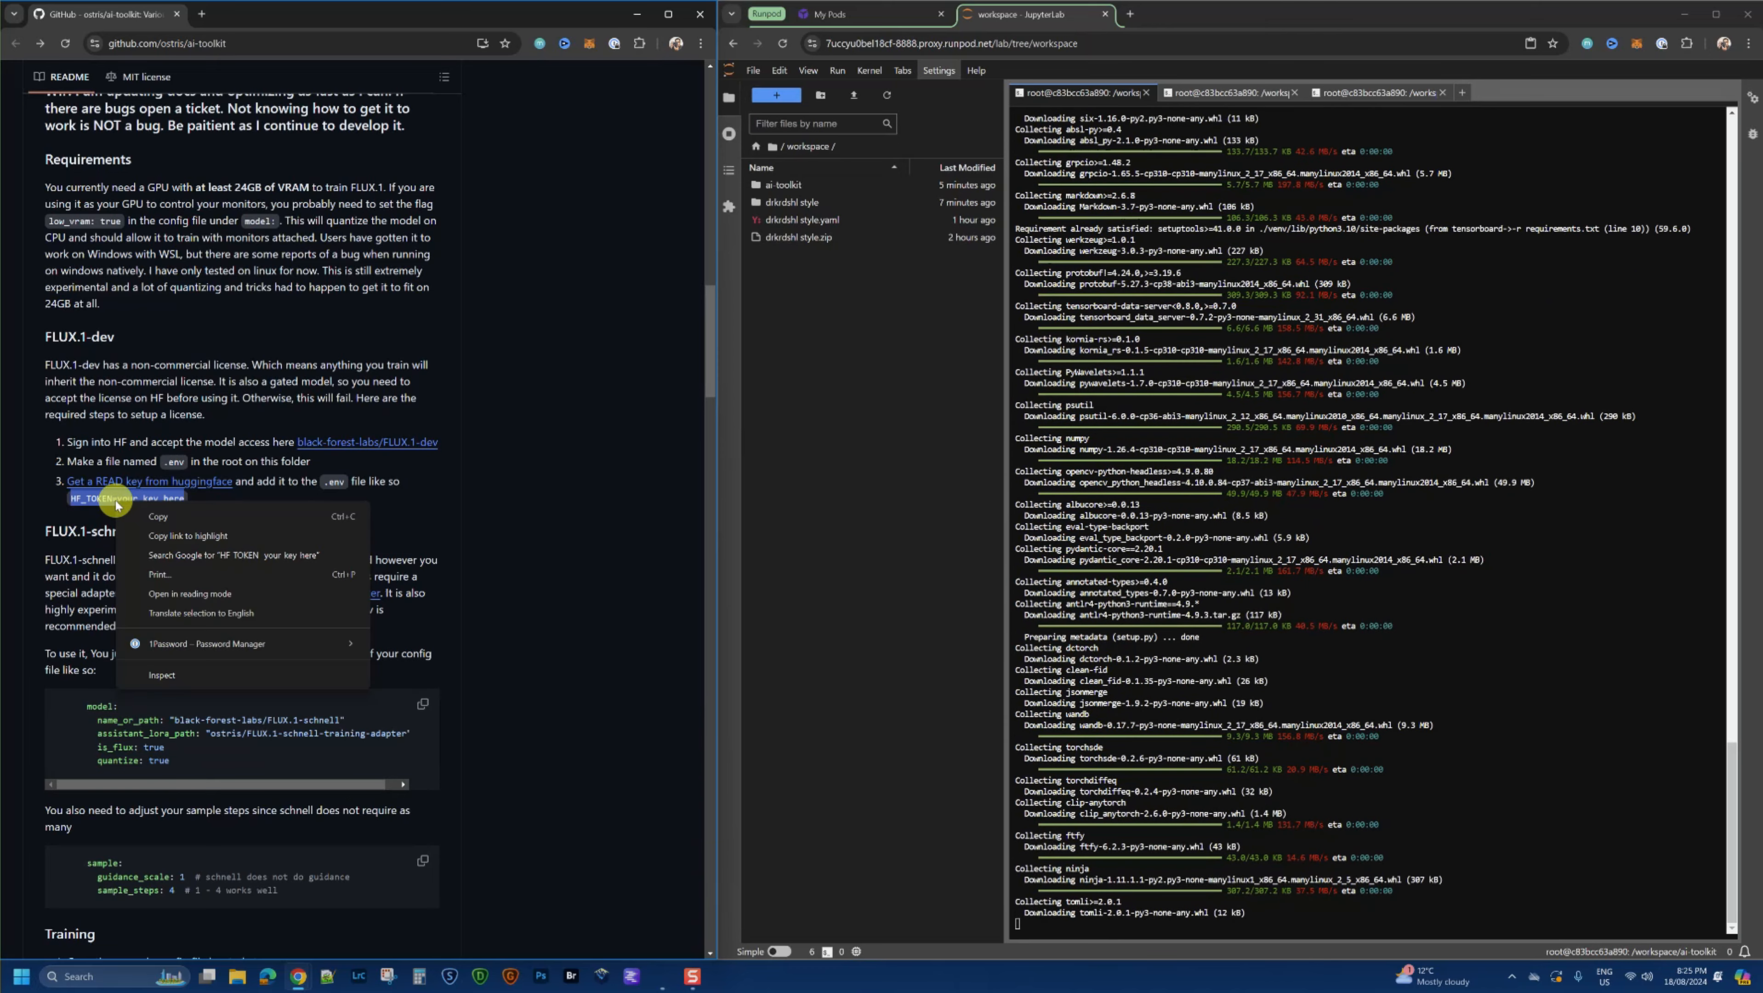
click(132, 517)
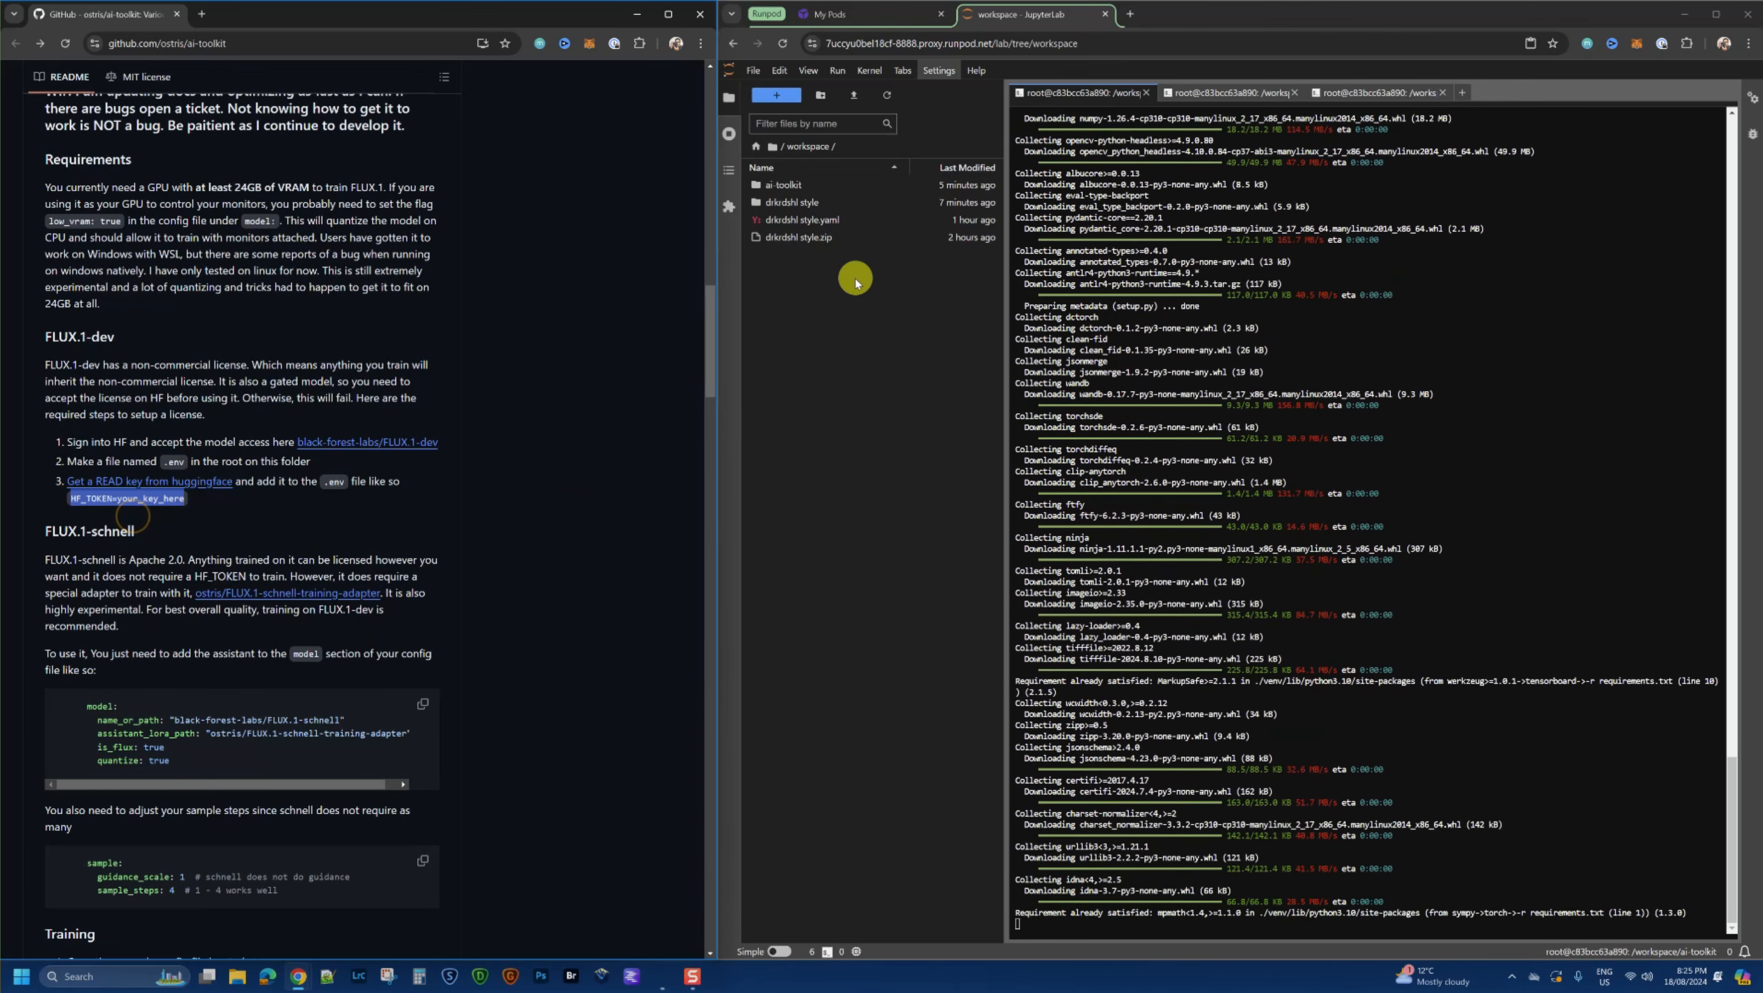
click(769, 188)
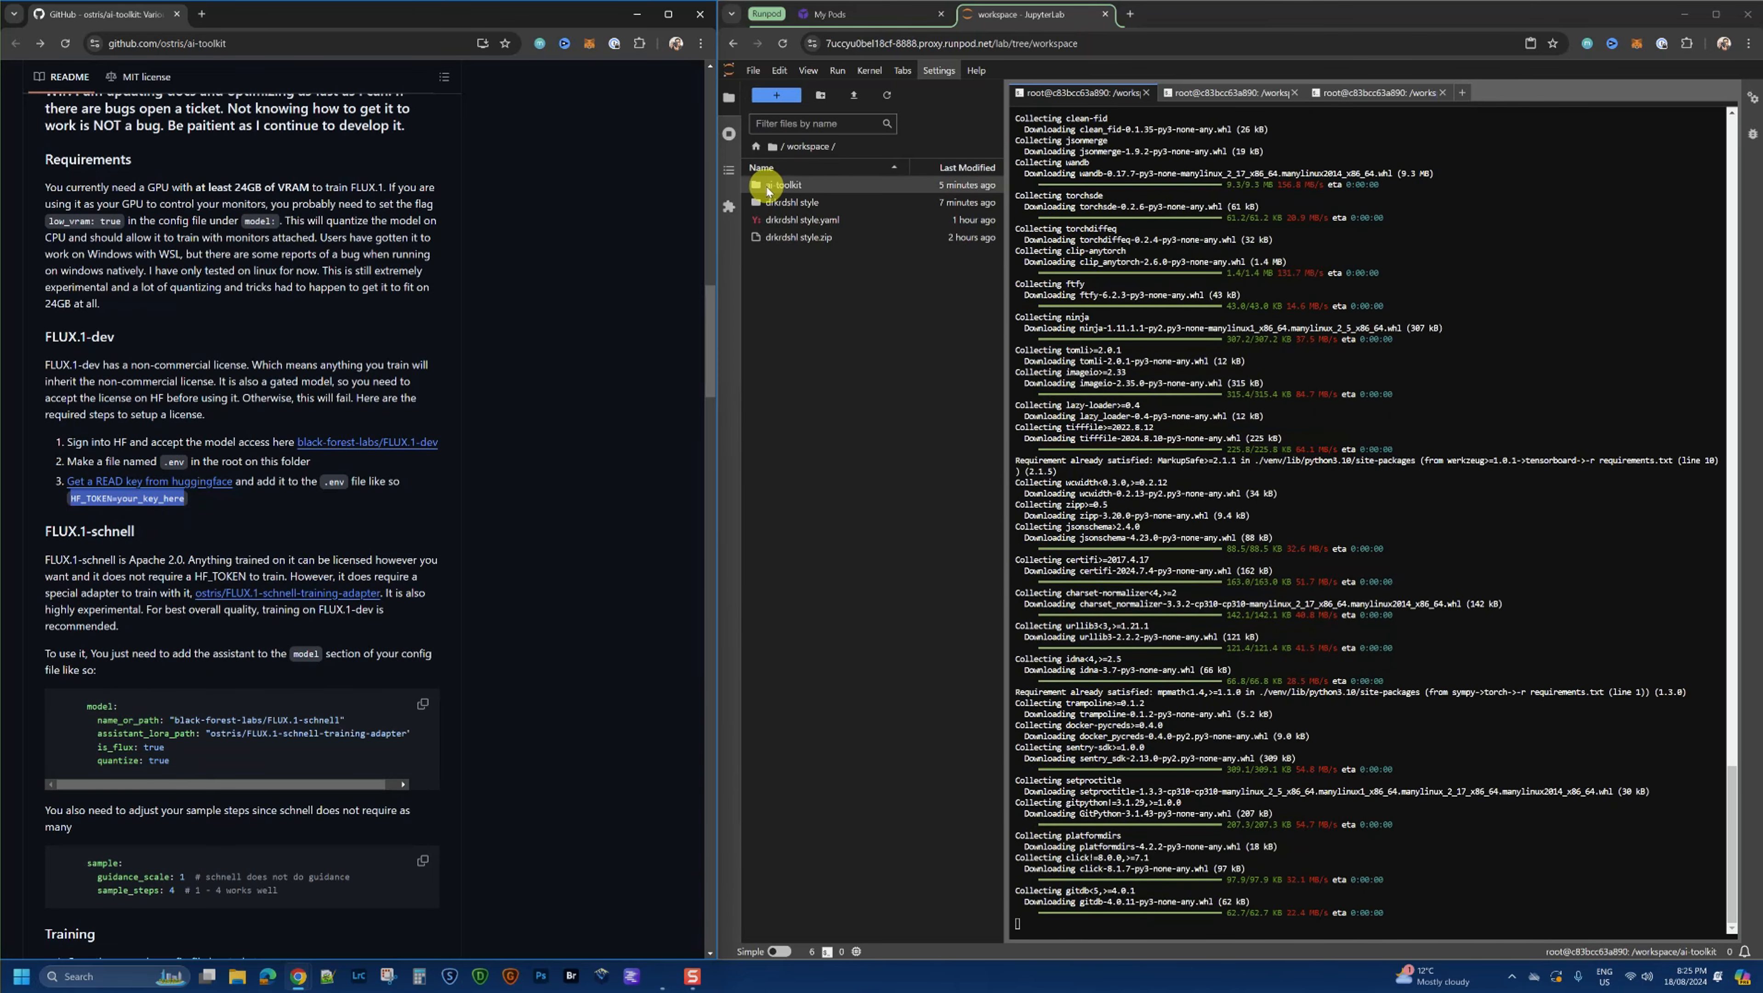
double_click(770, 189)
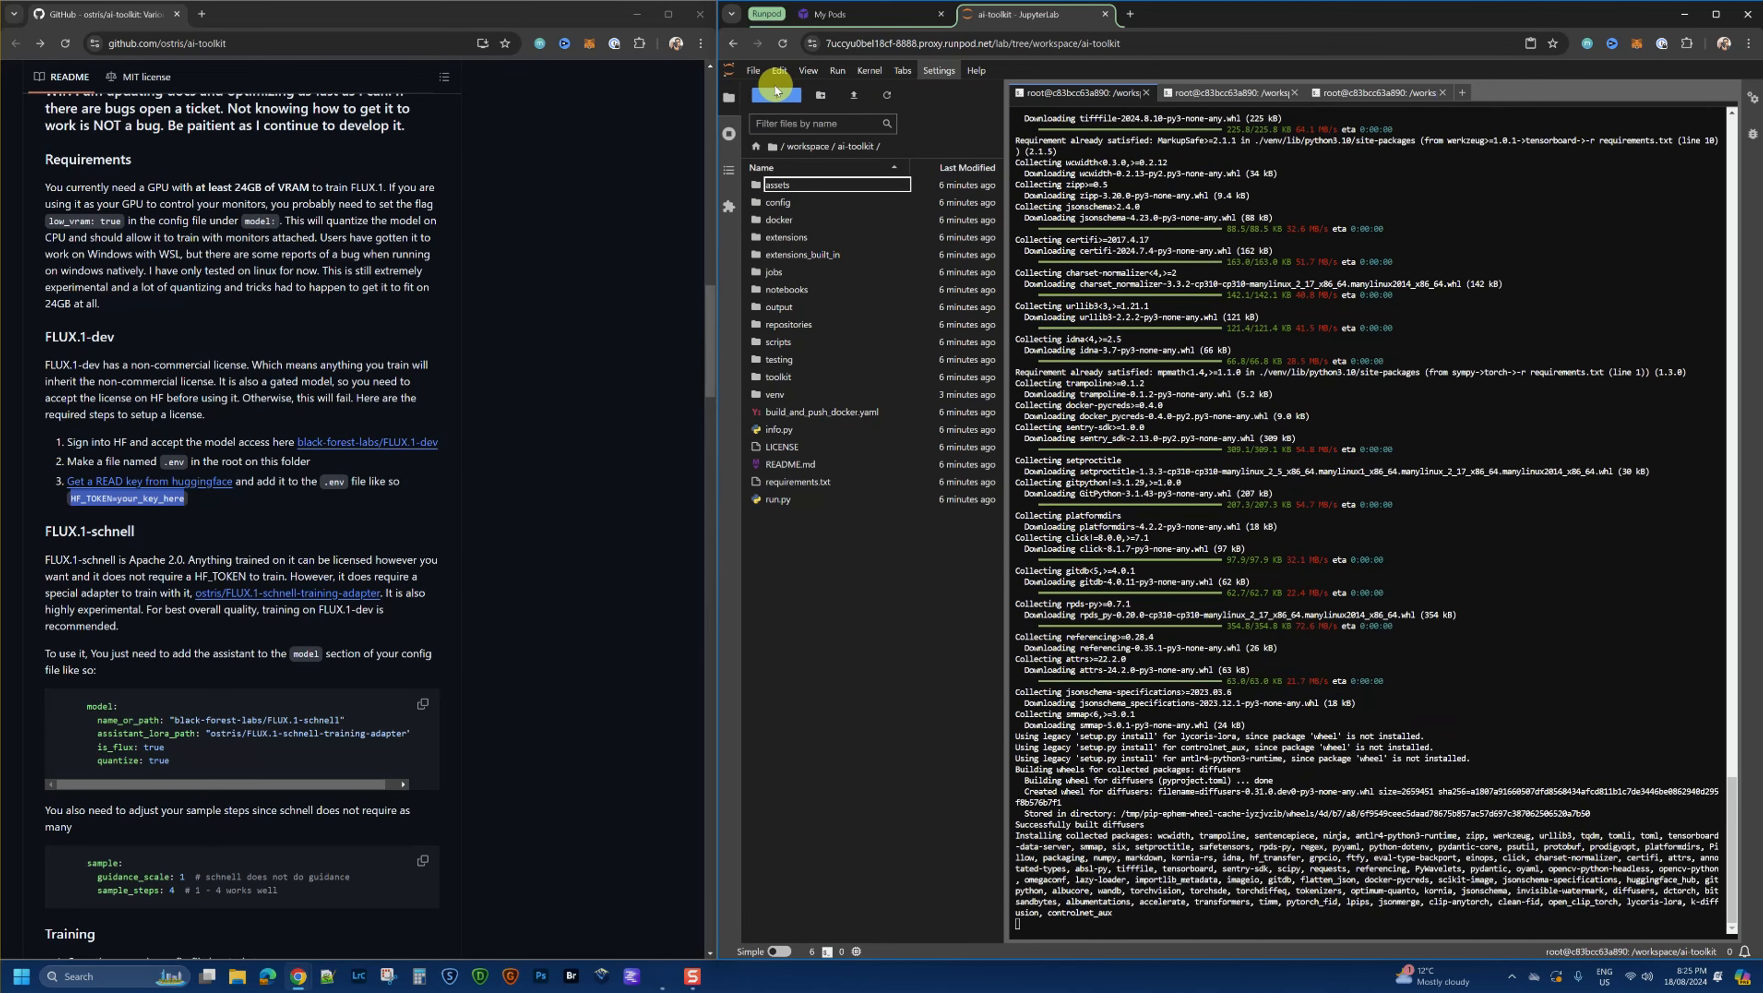
Step: Create a new text file in the ai-toolkit folder containing the line HF_TOKEN=your_key_here
click(752, 70)
mouse_move(906, 91)
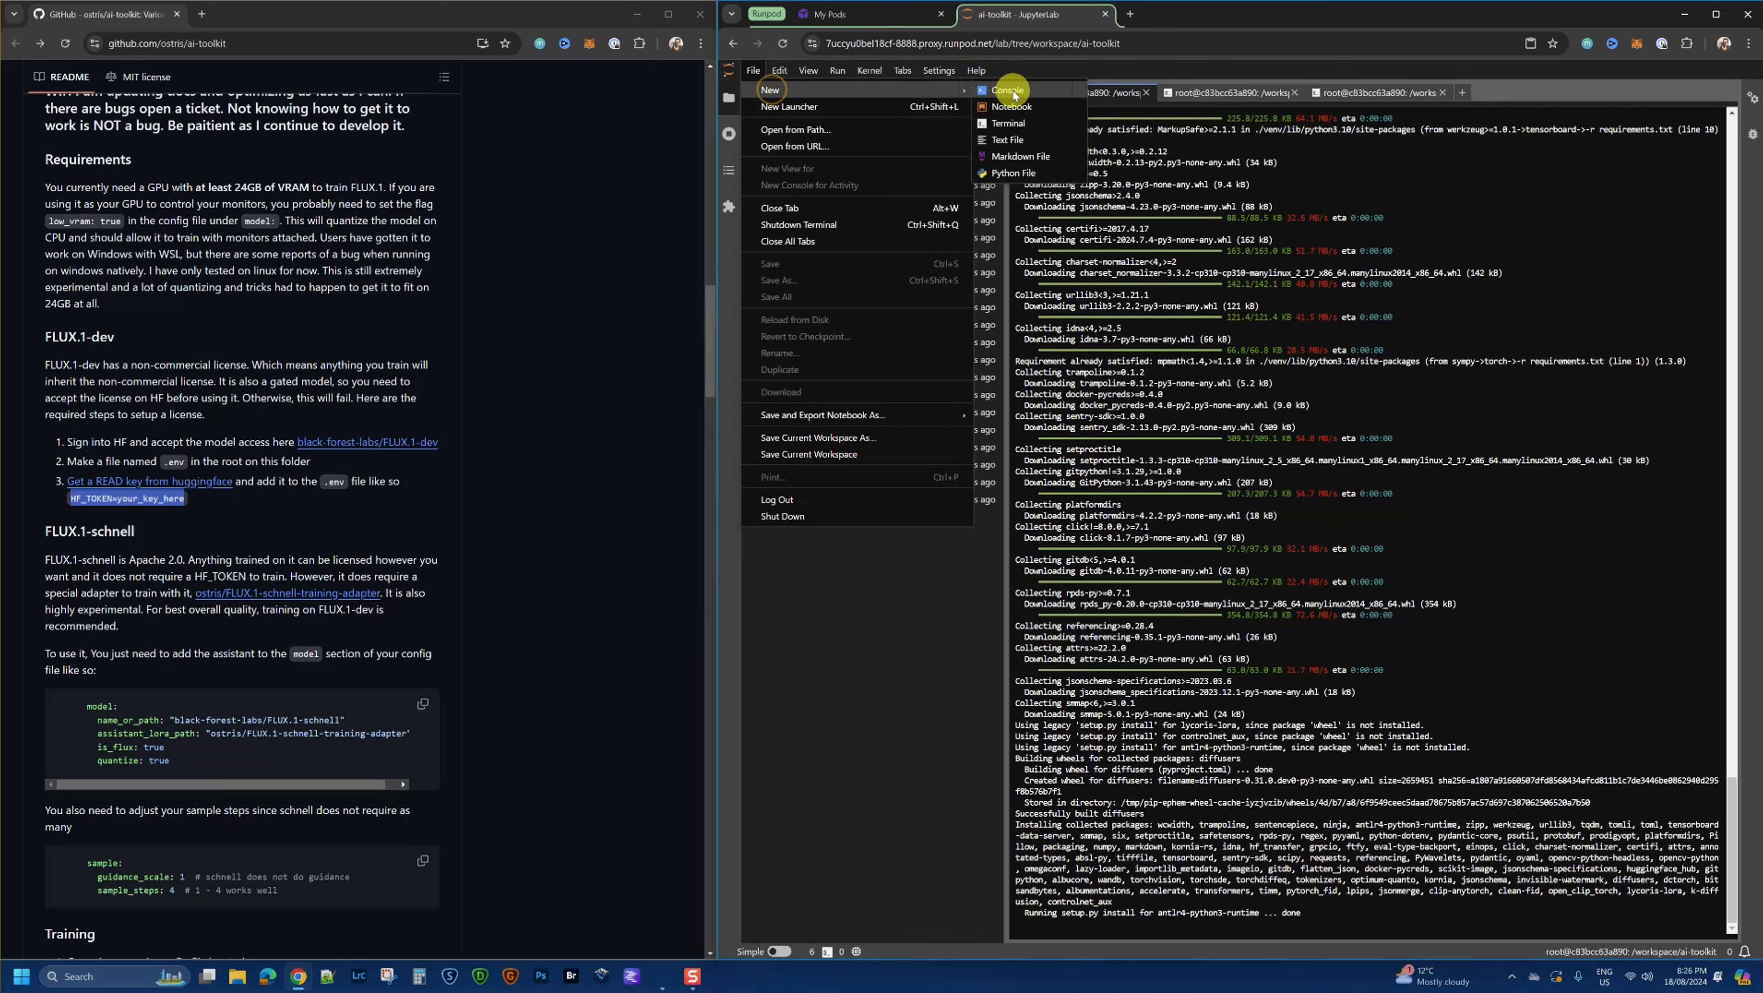
click(1010, 139)
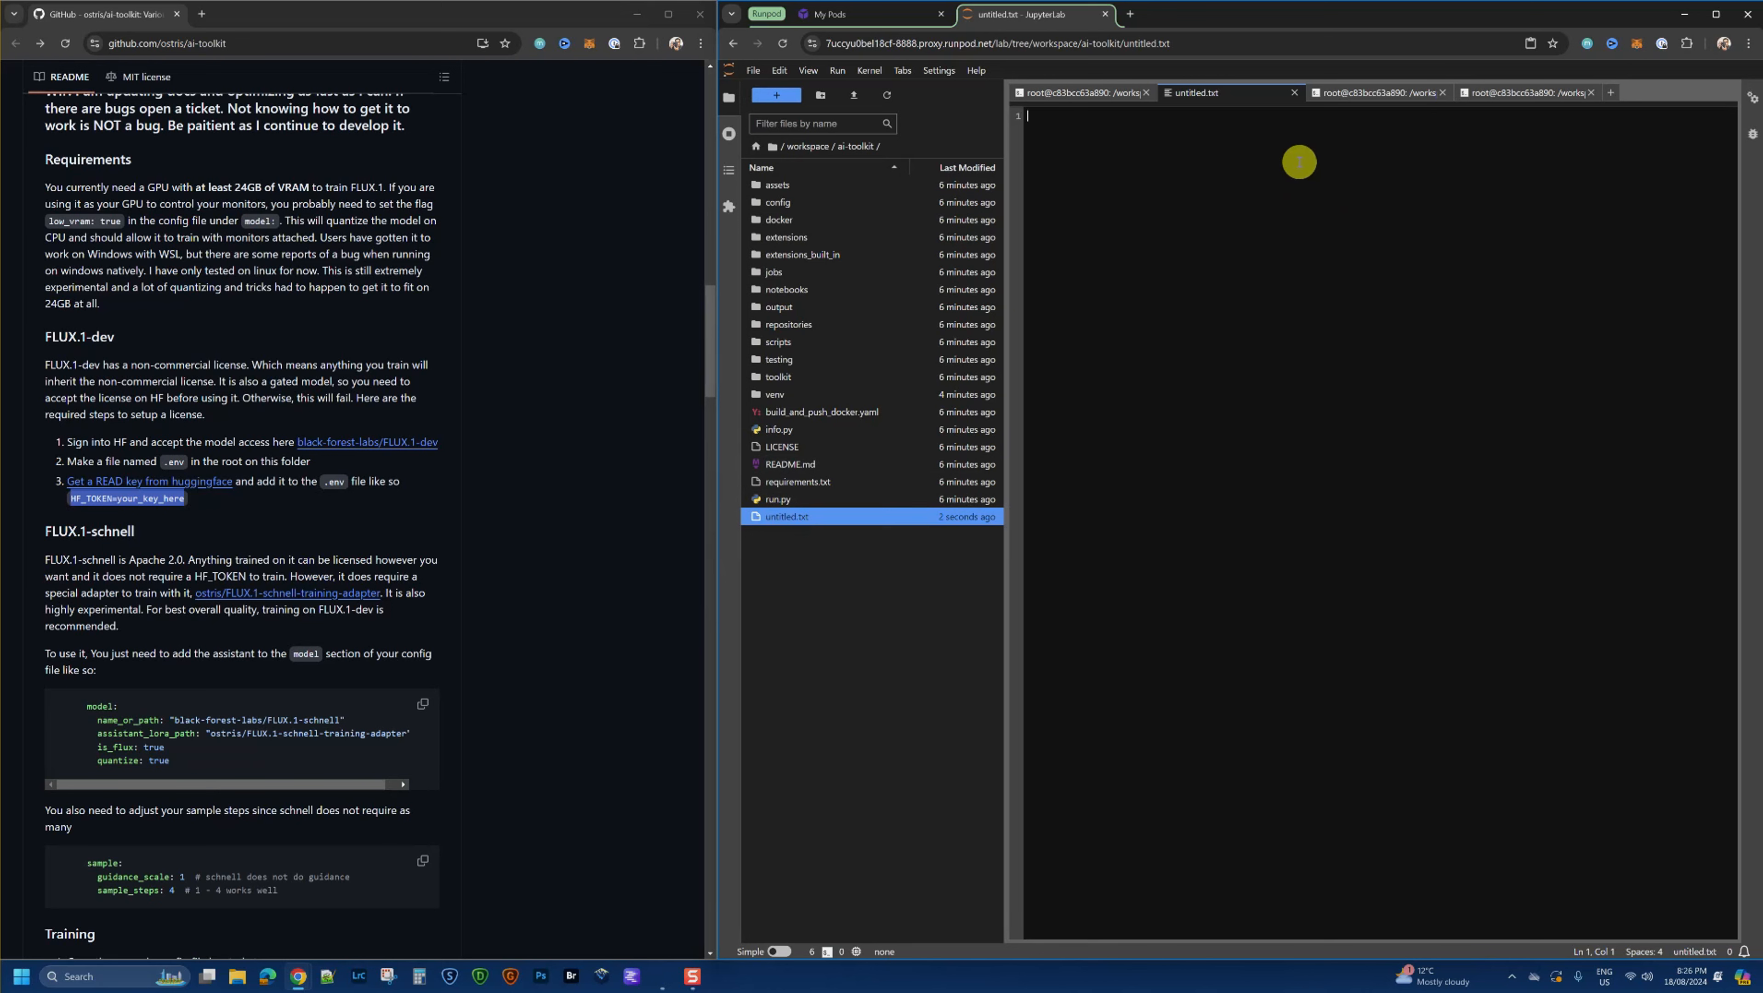
key(ctrl+v)
click(900, 551)
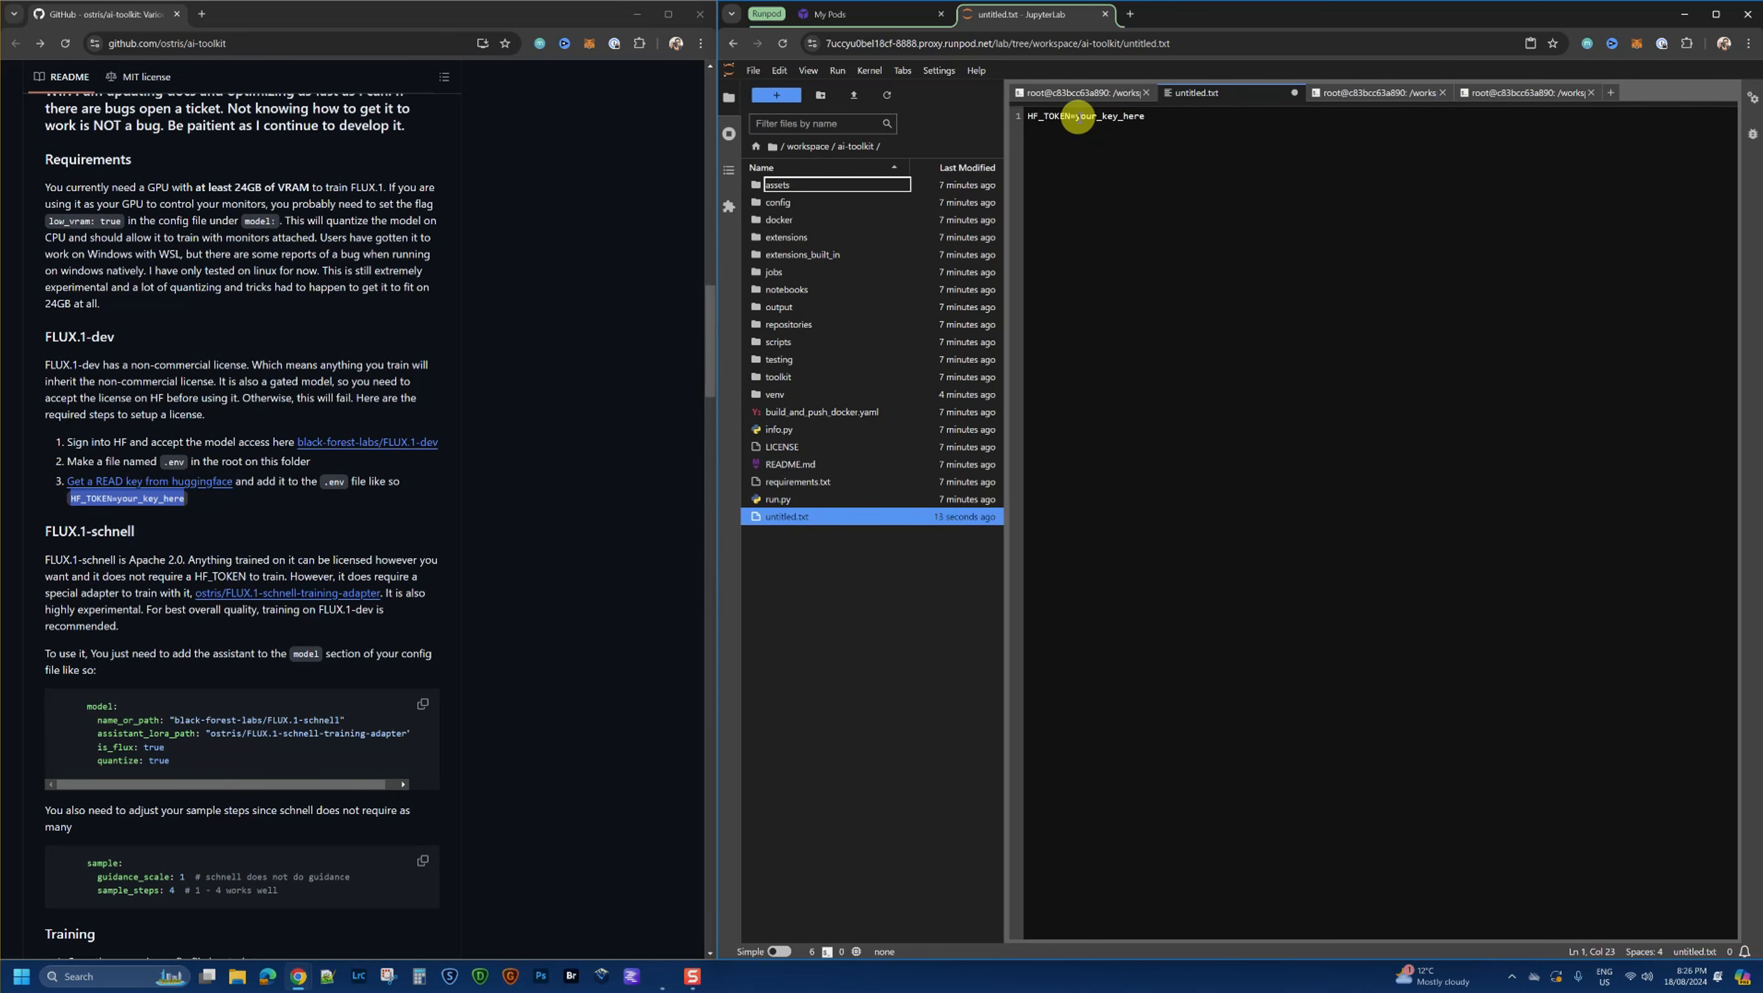
Step: Replace the your_key_here placeholder with the Hugging Face READ access token, and close untitled.txt with its changes saved
drag(1076, 116, 1156, 117)
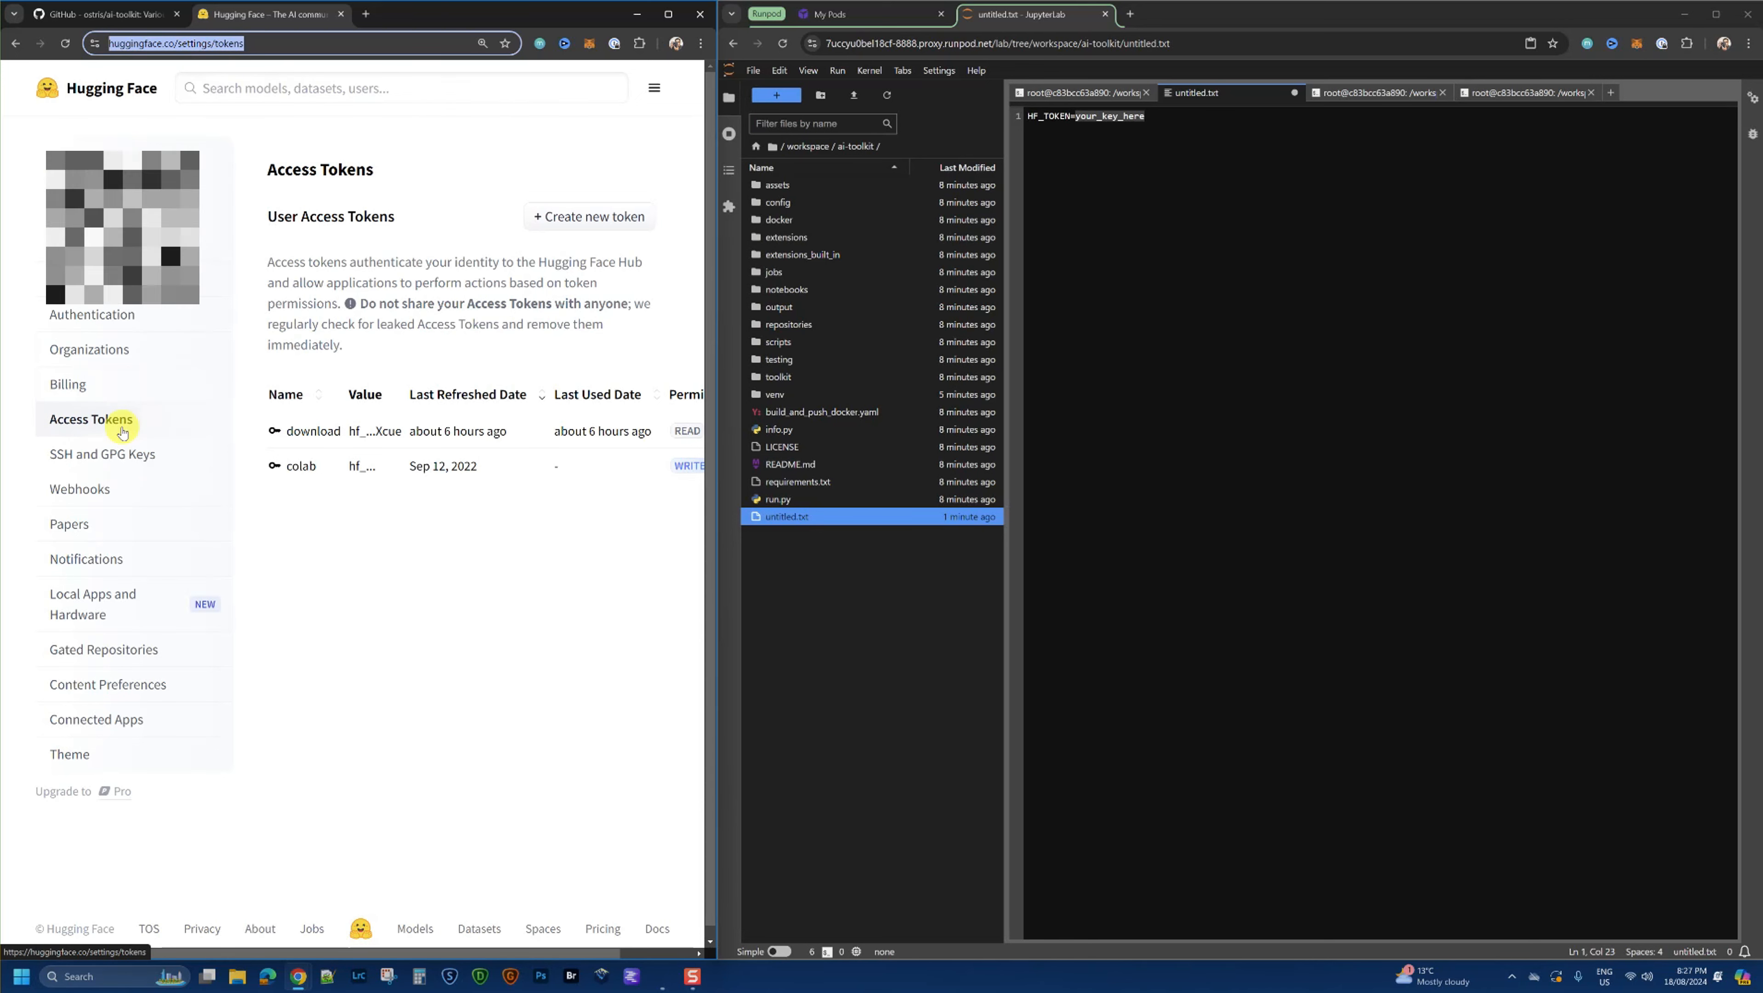
click(340, 14)
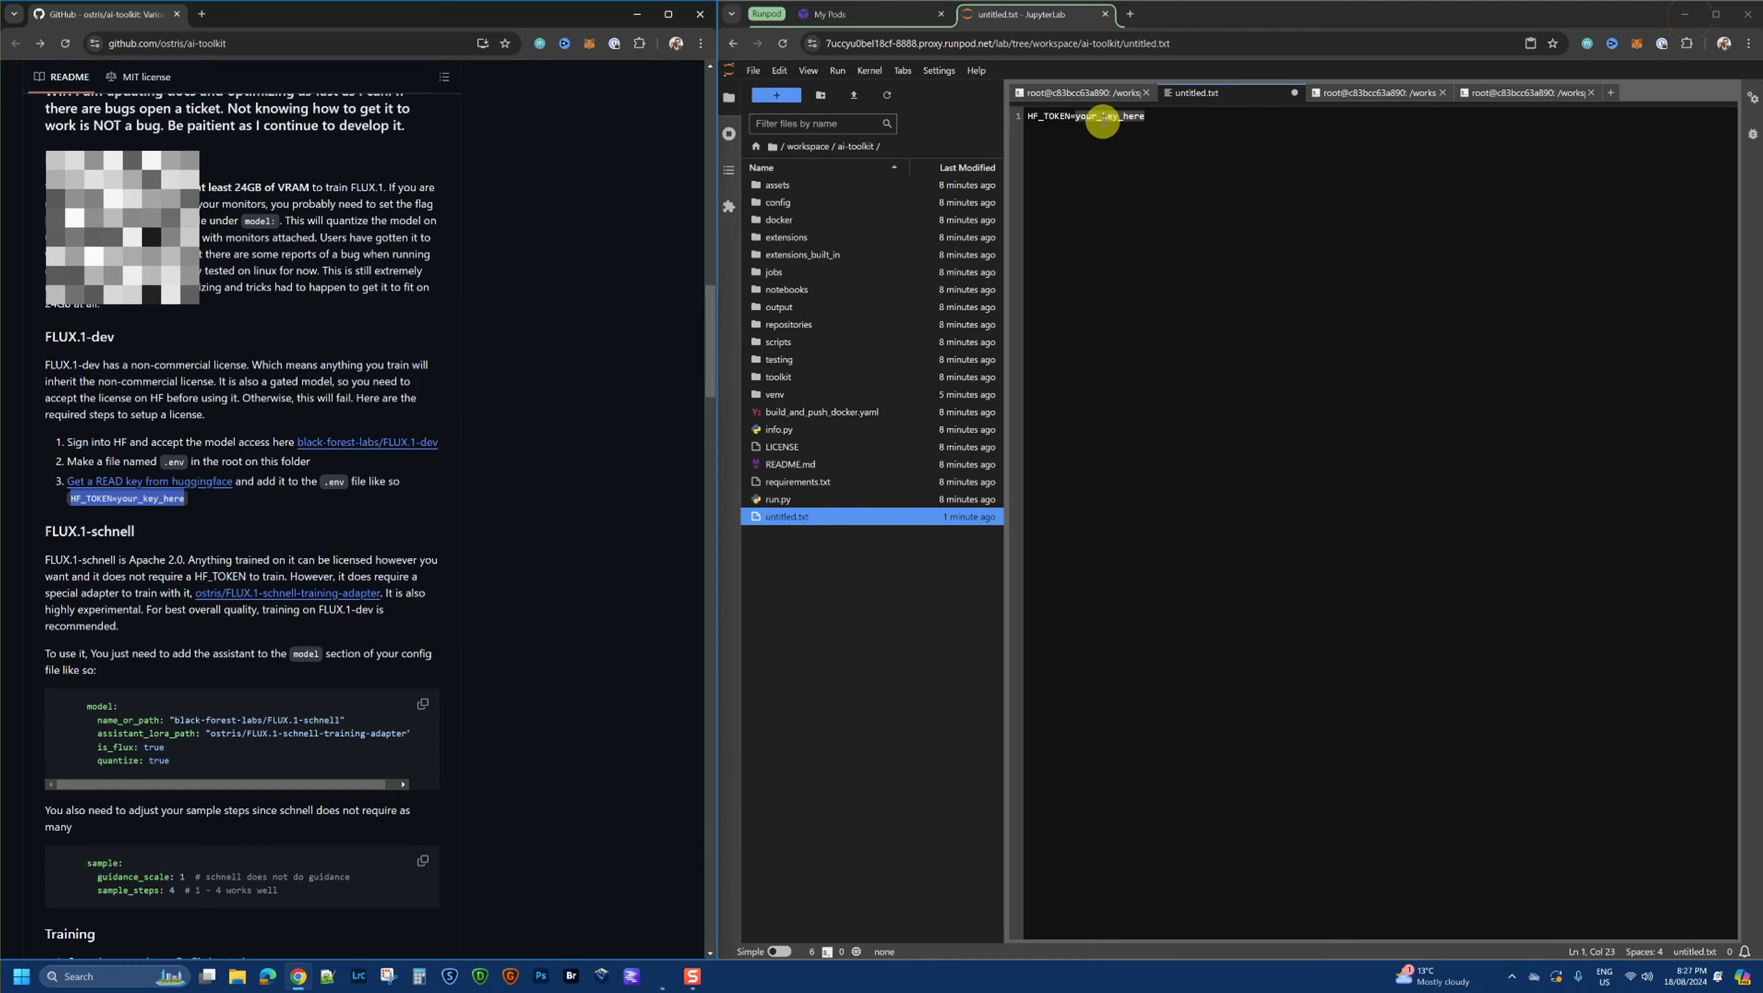
right_click(1085, 116)
click(1127, 192)
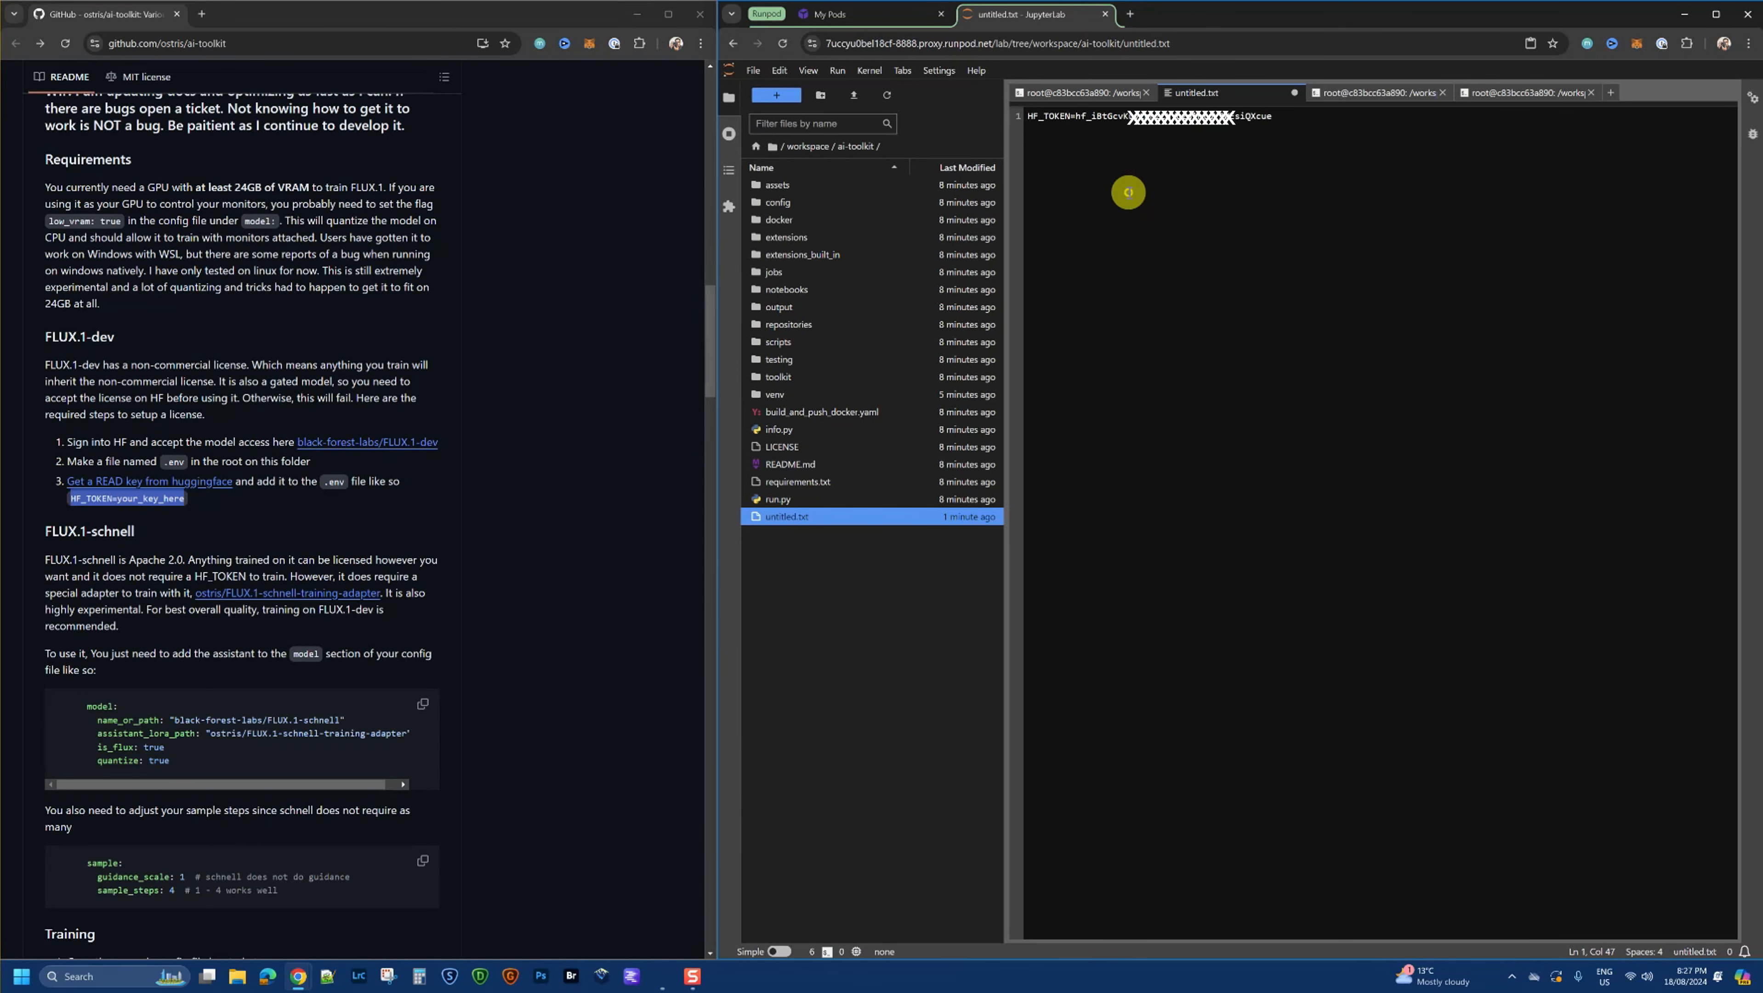
click(1258, 127)
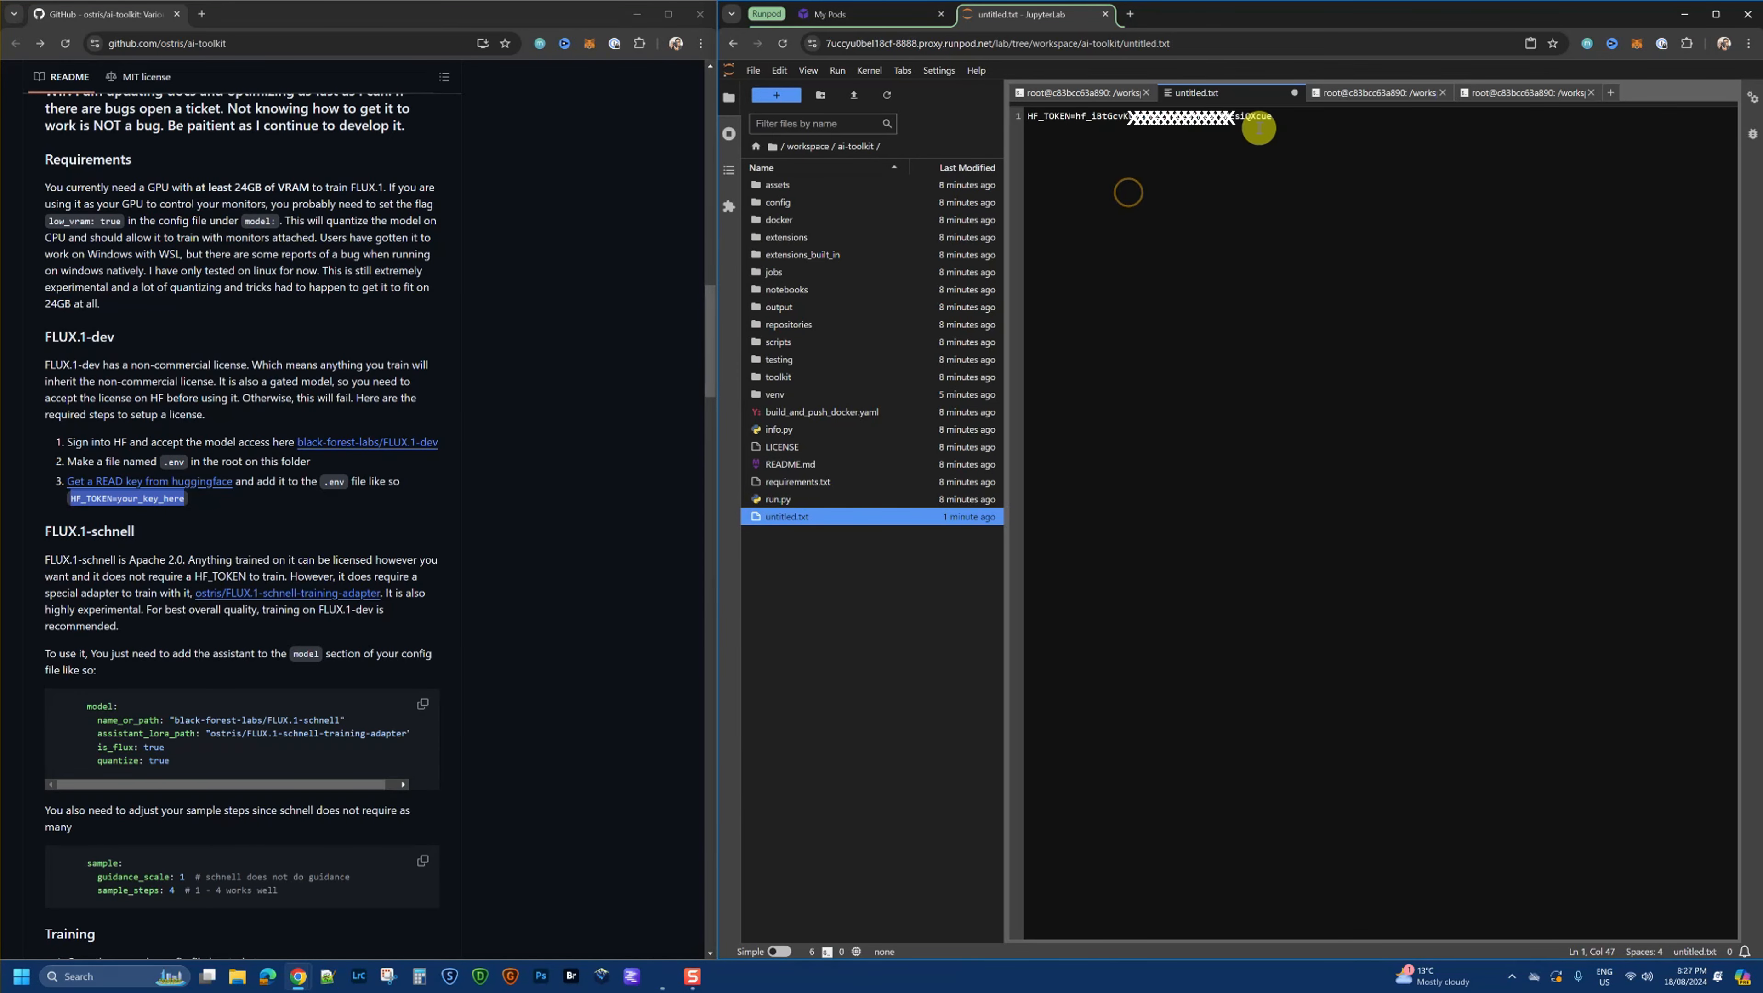
click(1294, 93)
click(1314, 535)
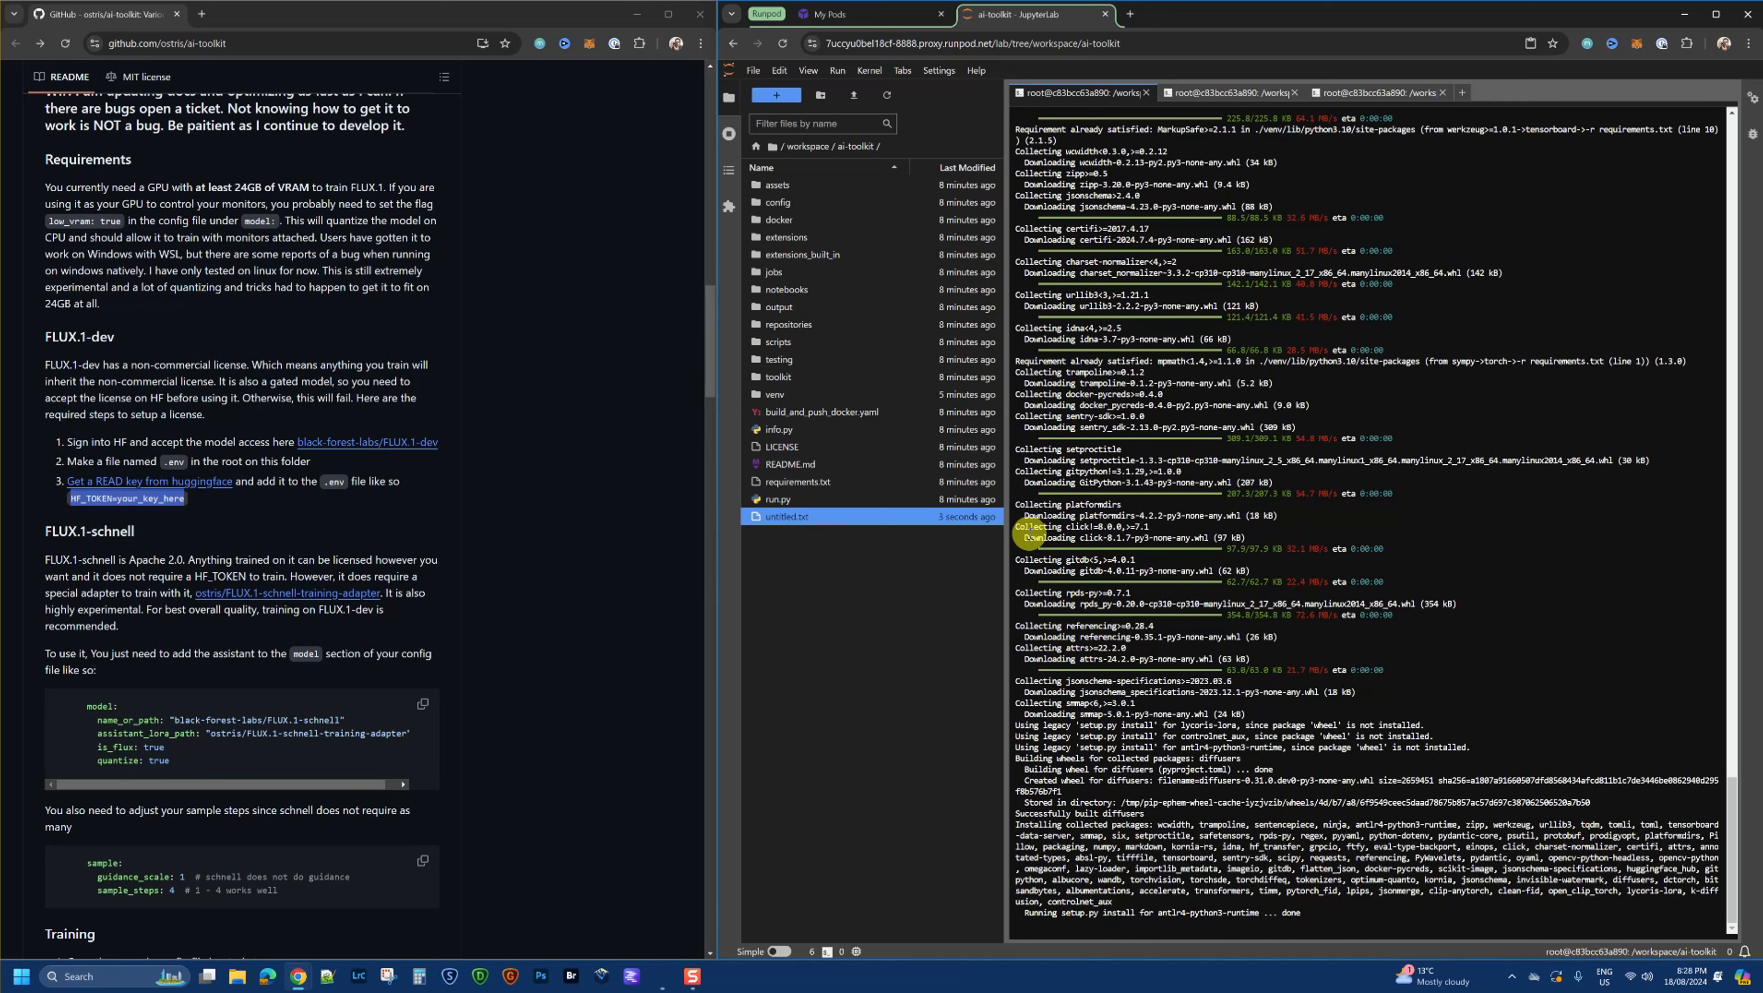
Step: Rename untitled.txt to .env with mv untitled.txt .env in a new ai-toolkit terminal, and close that terminal
click(1463, 94)
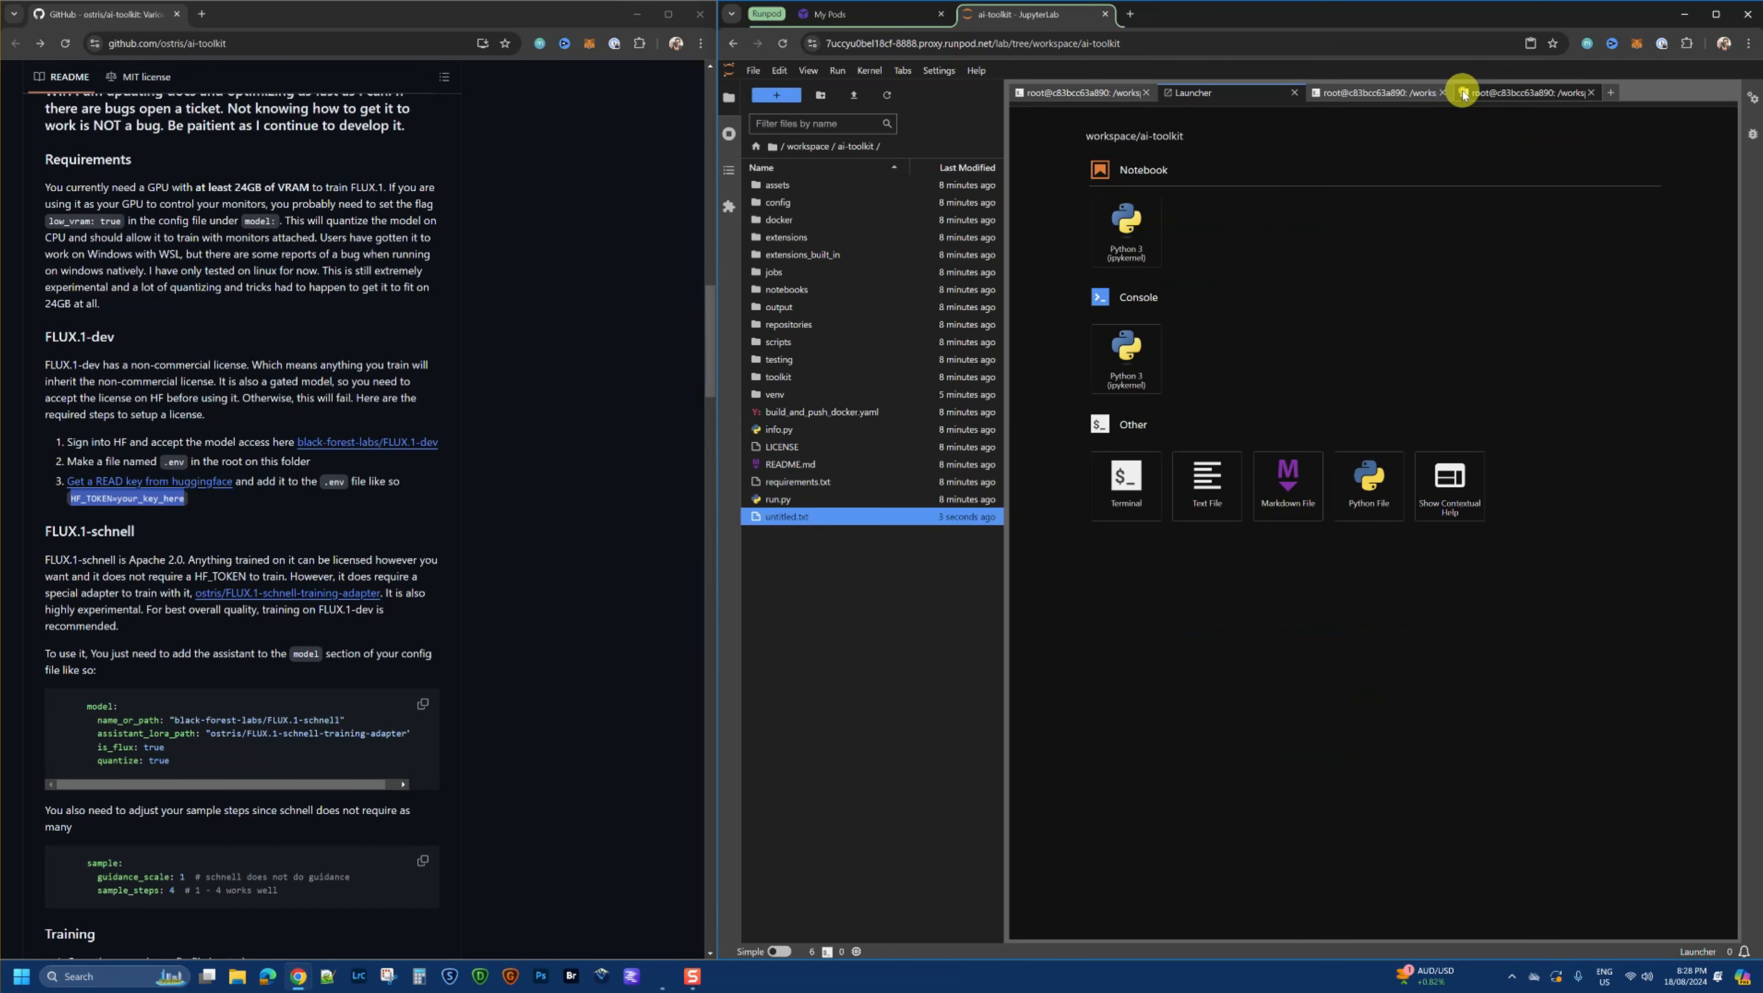
click(1126, 487)
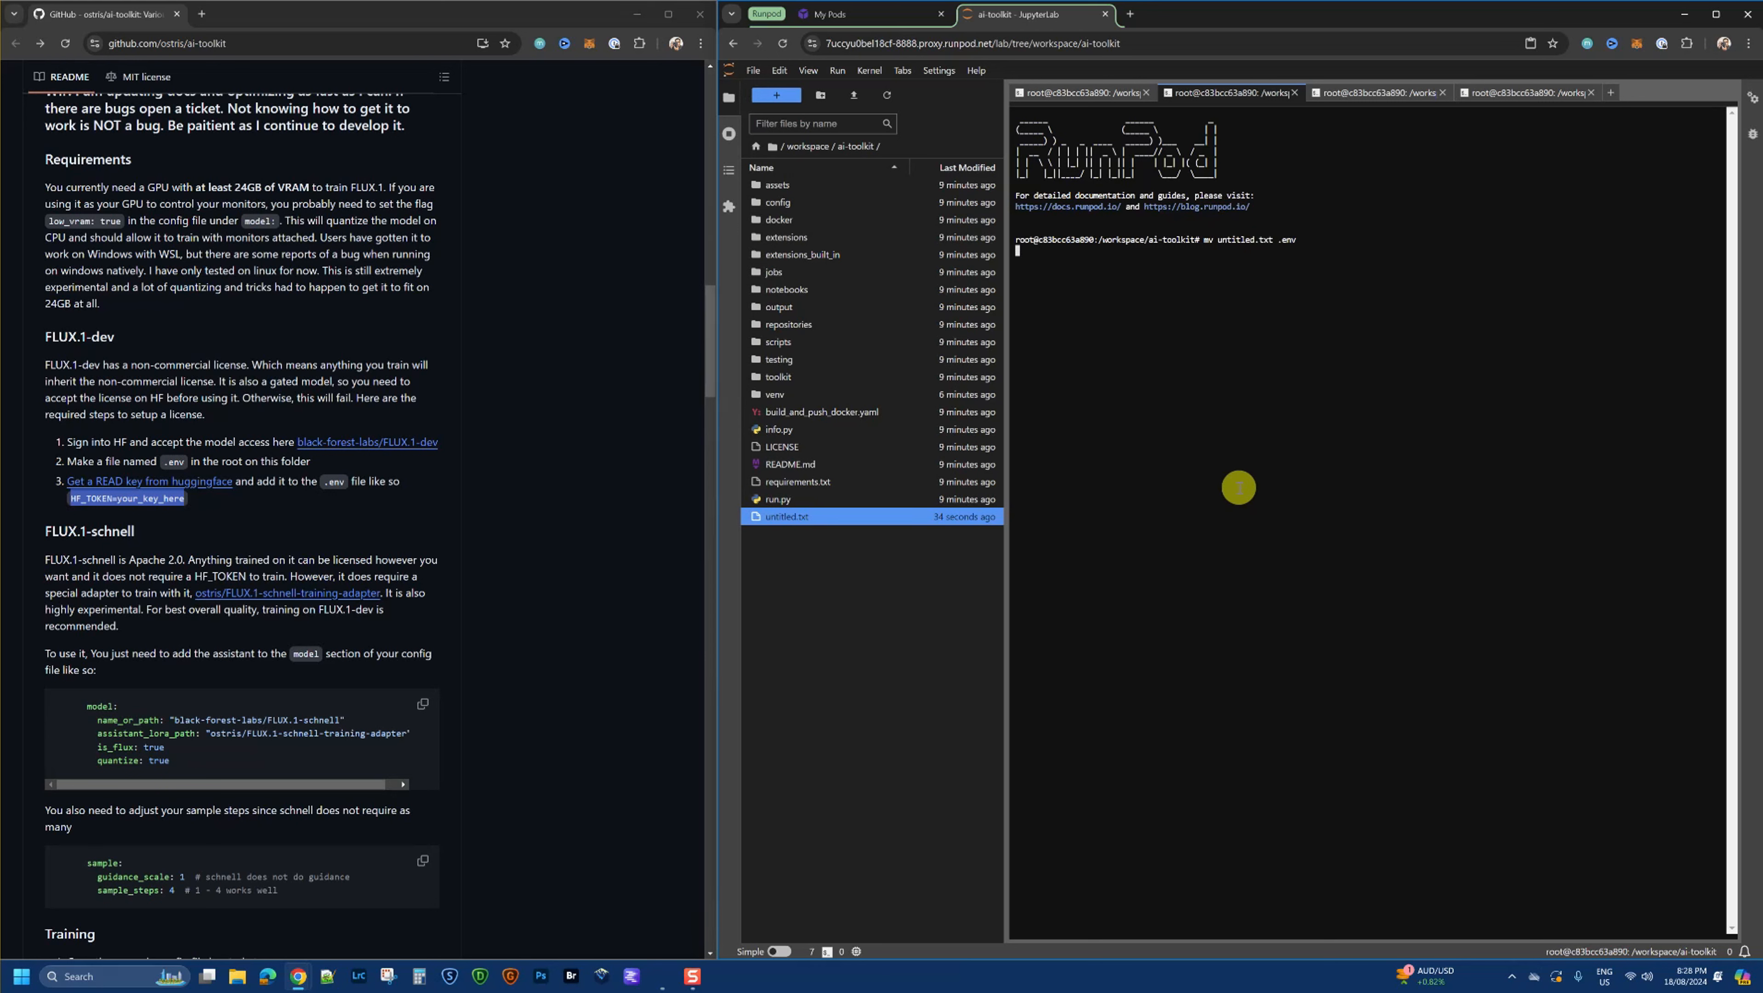
click(920, 630)
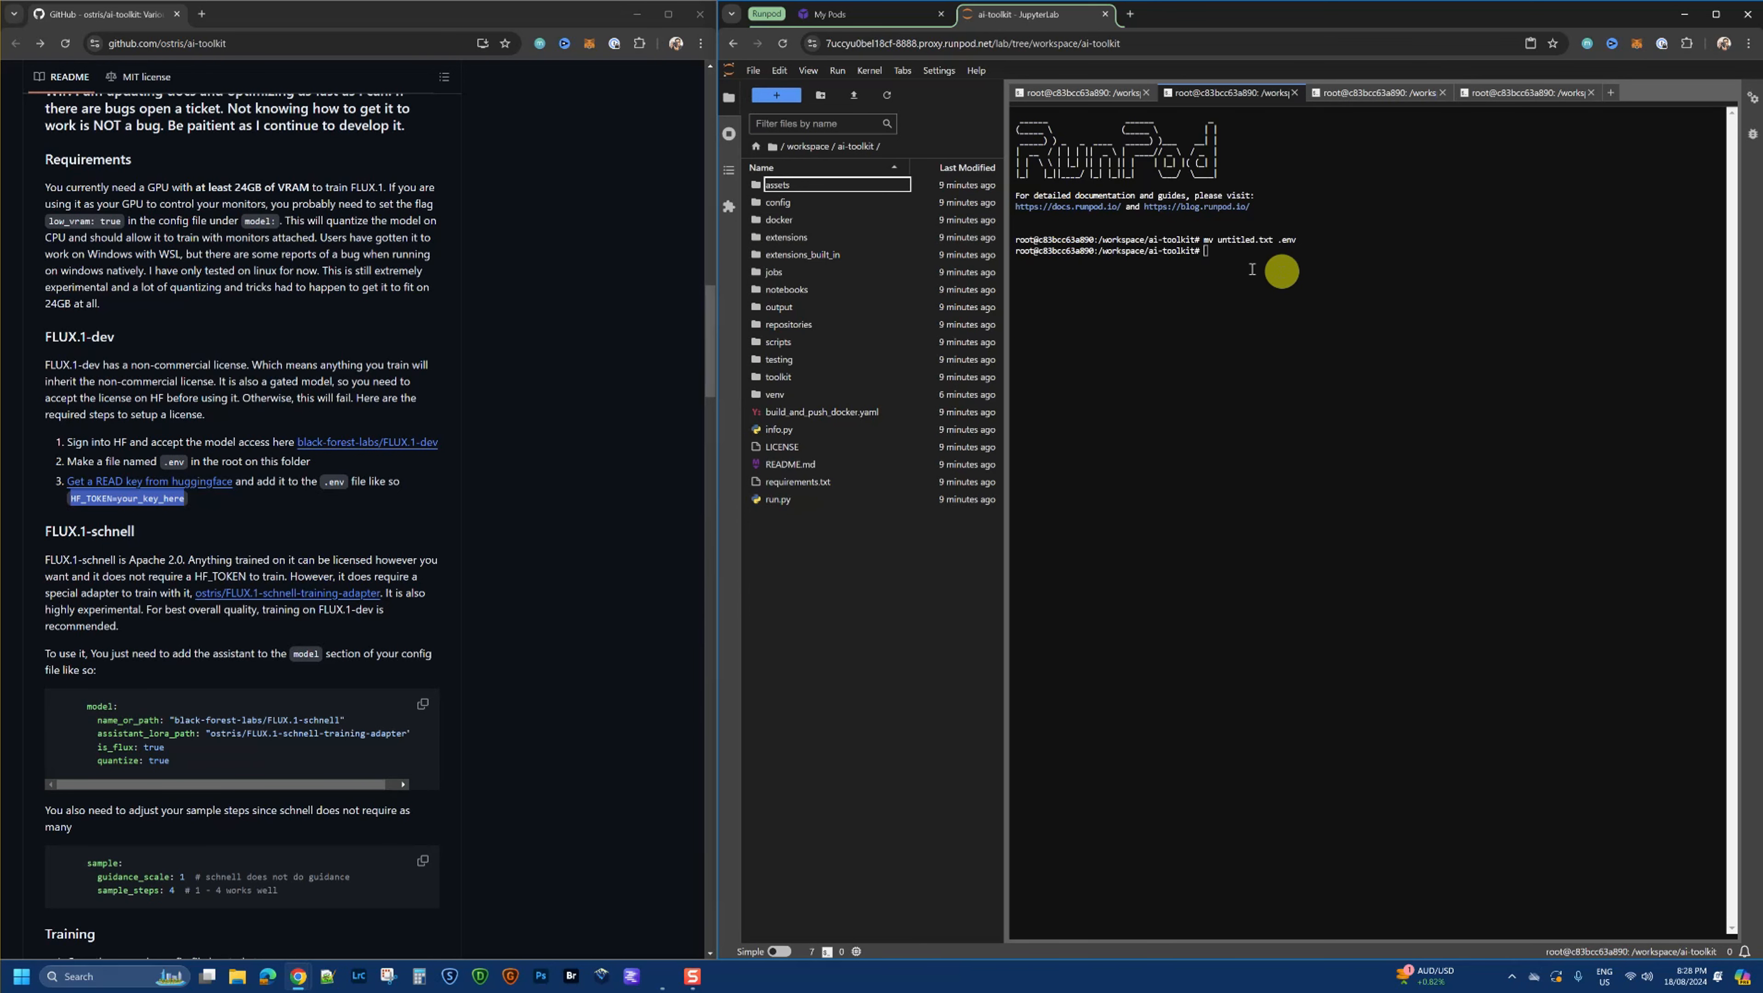
click(1294, 93)
click(1093, 92)
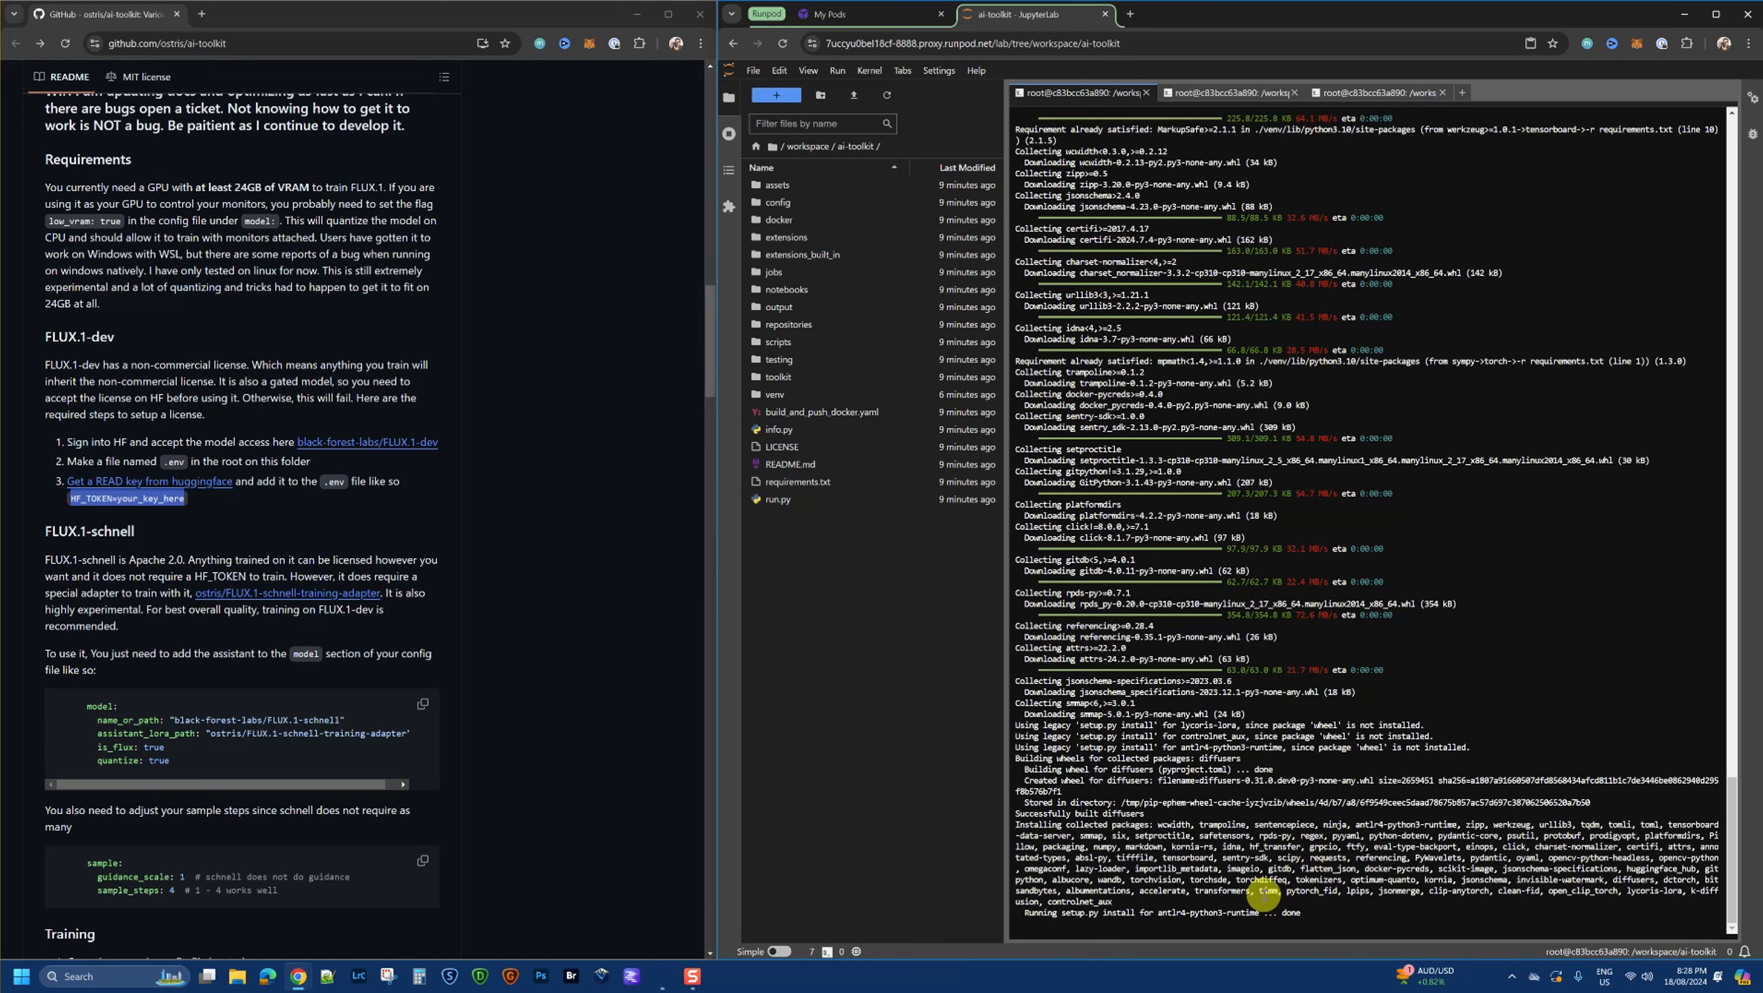
Step: Return the file browser to the workspace folder and show the README's Training section
click(808, 146)
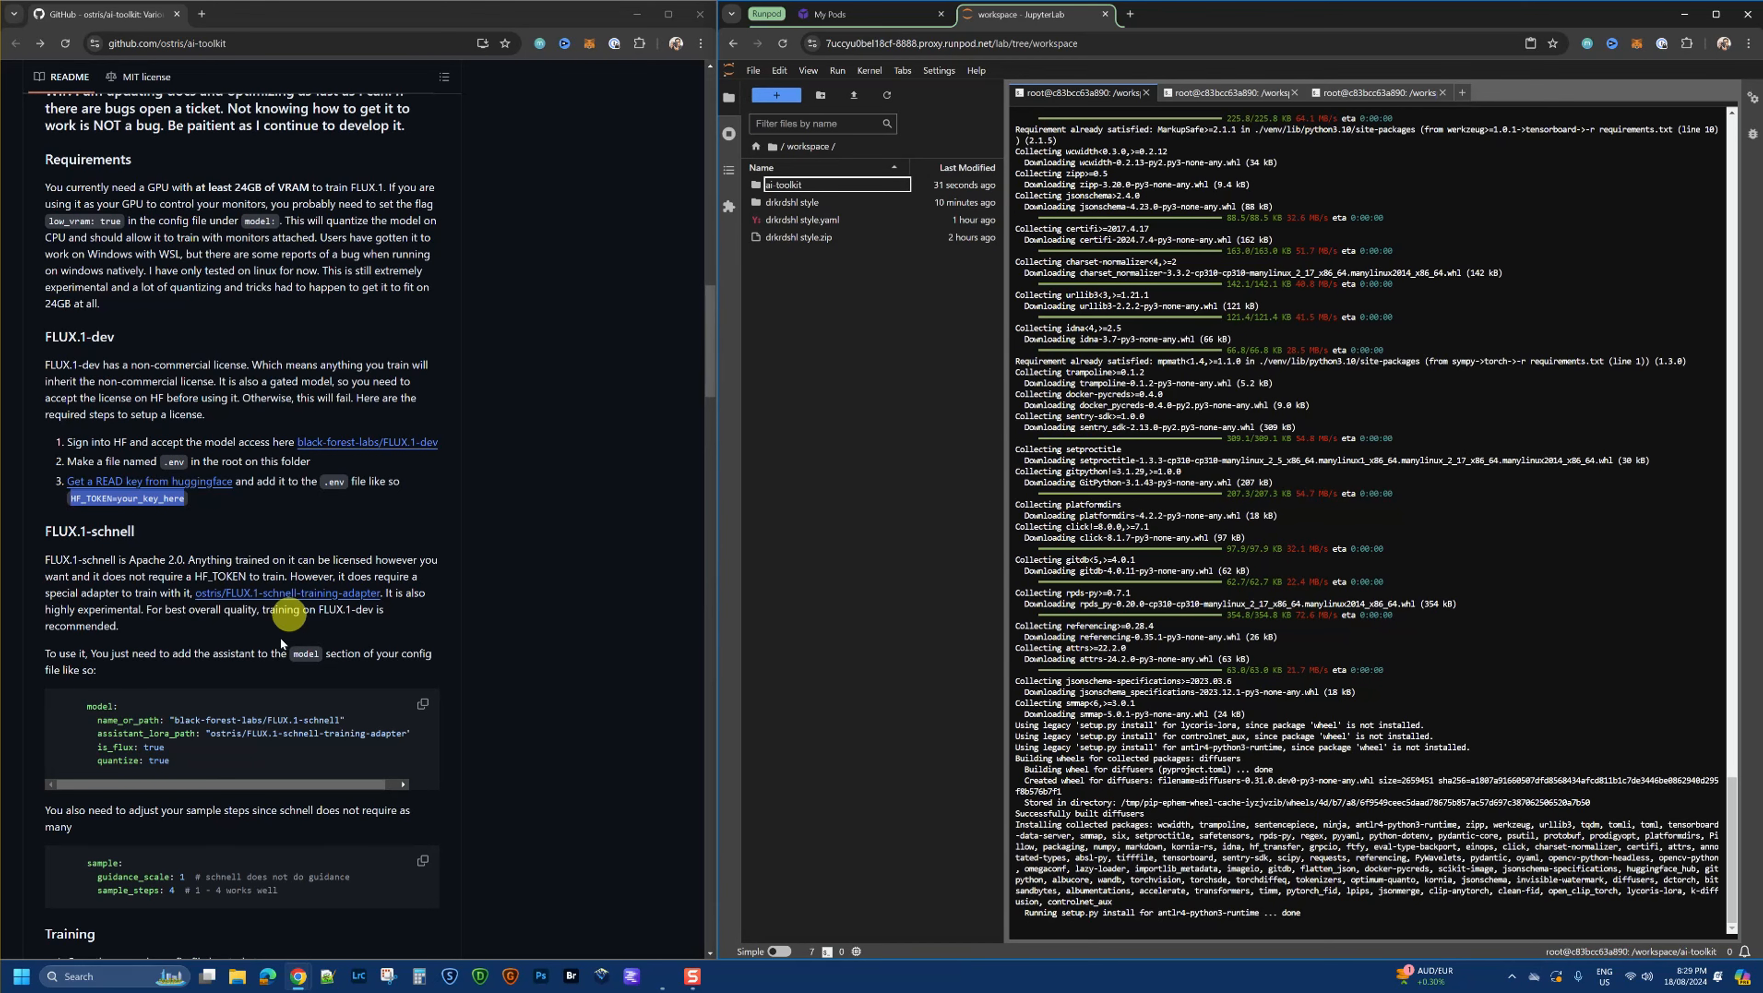
scroll(466, 685, down, 1)
scroll(465, 685, down, 8)
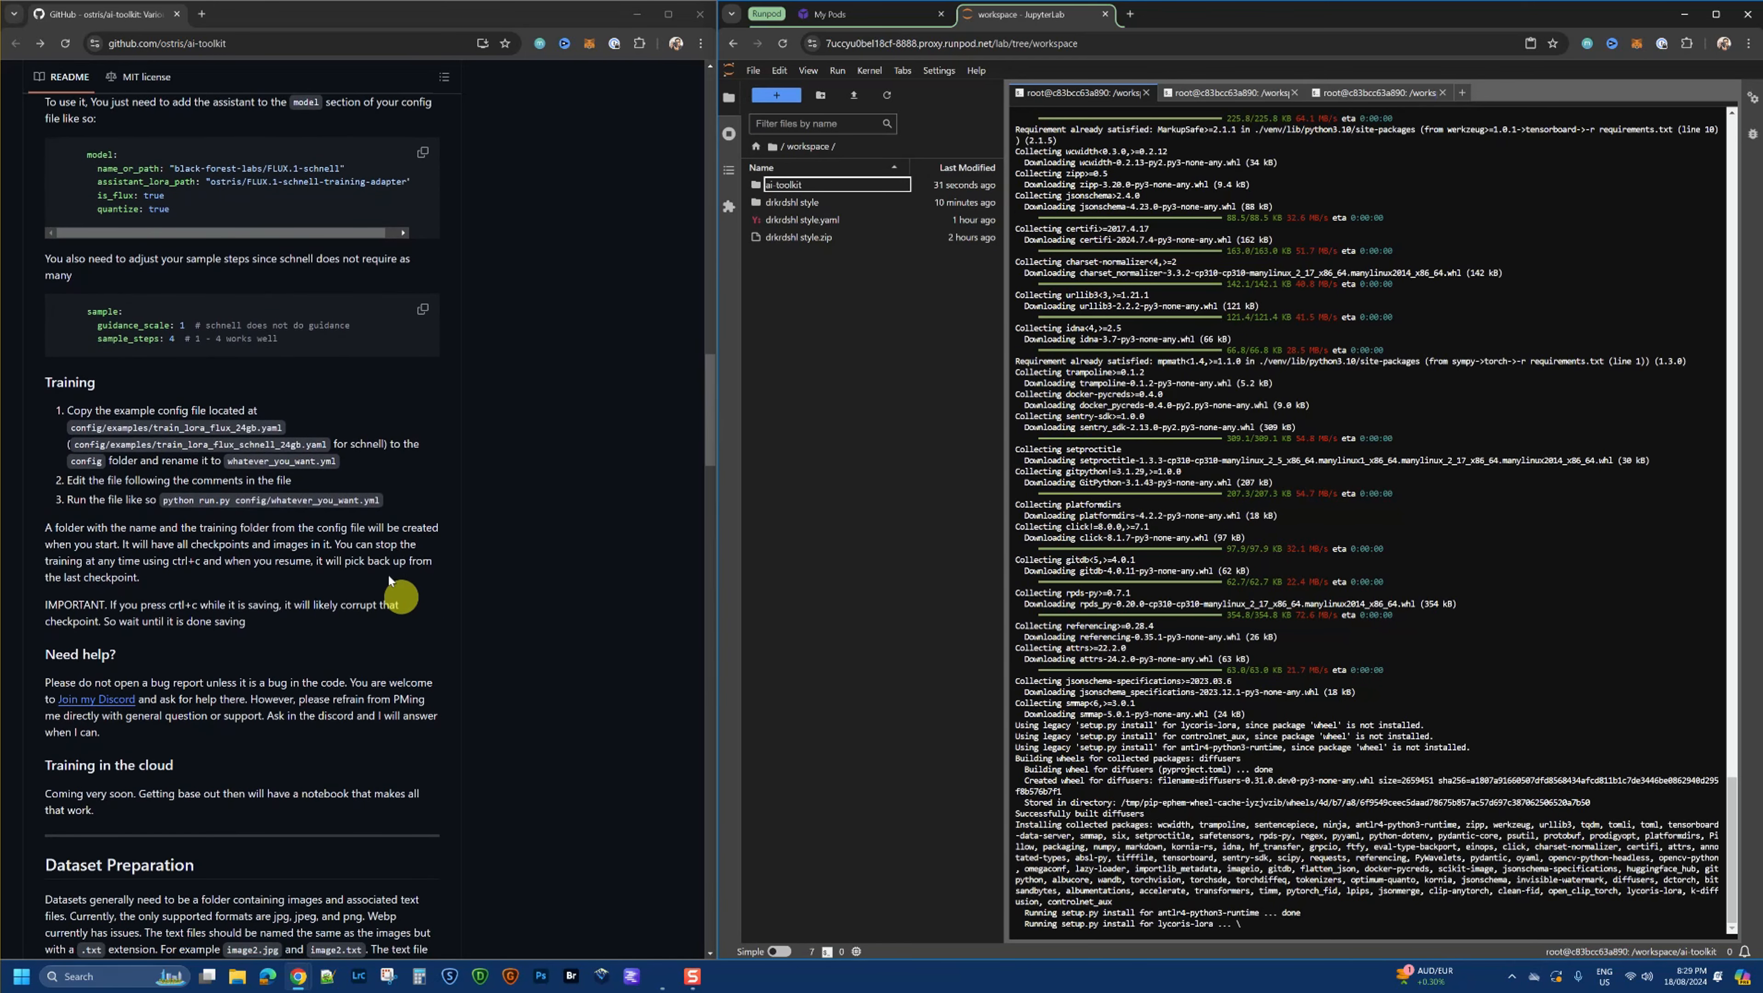
Step: Look up the README's run command and the example training configs in config/examples, and return to the repository's README
drag(237, 501, 380, 501)
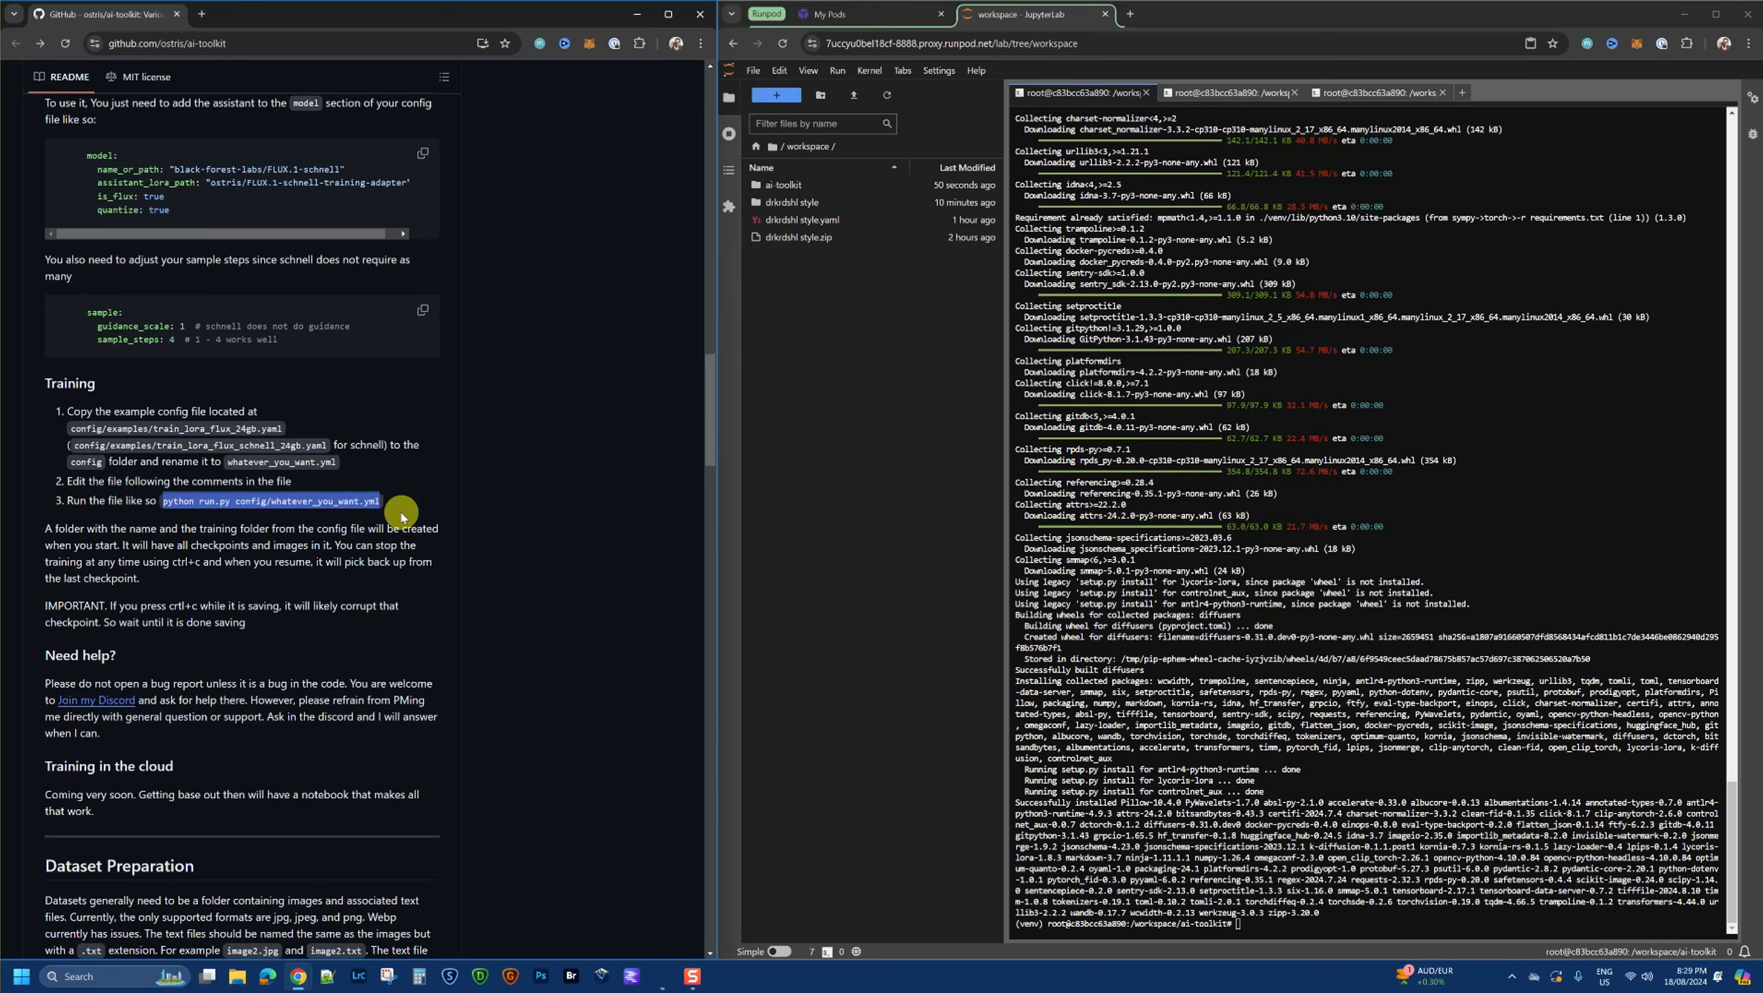
scroll(400, 510, up, 20)
scroll(543, 528, up, 4)
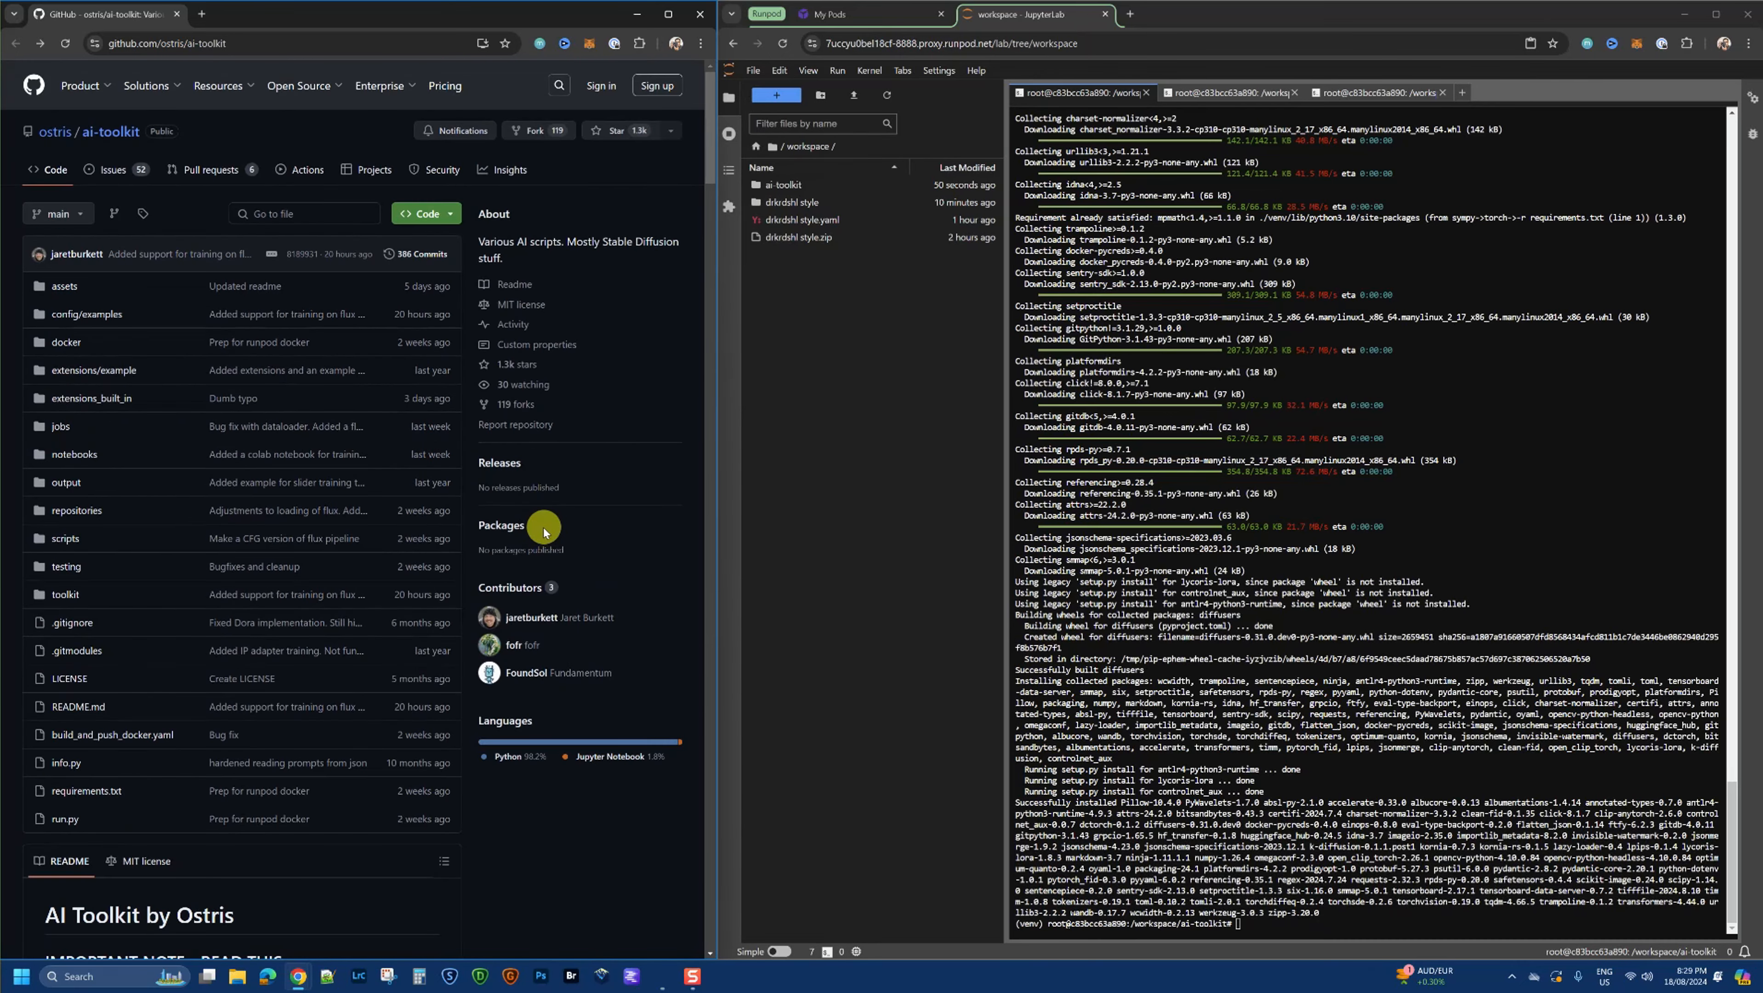
click(60, 320)
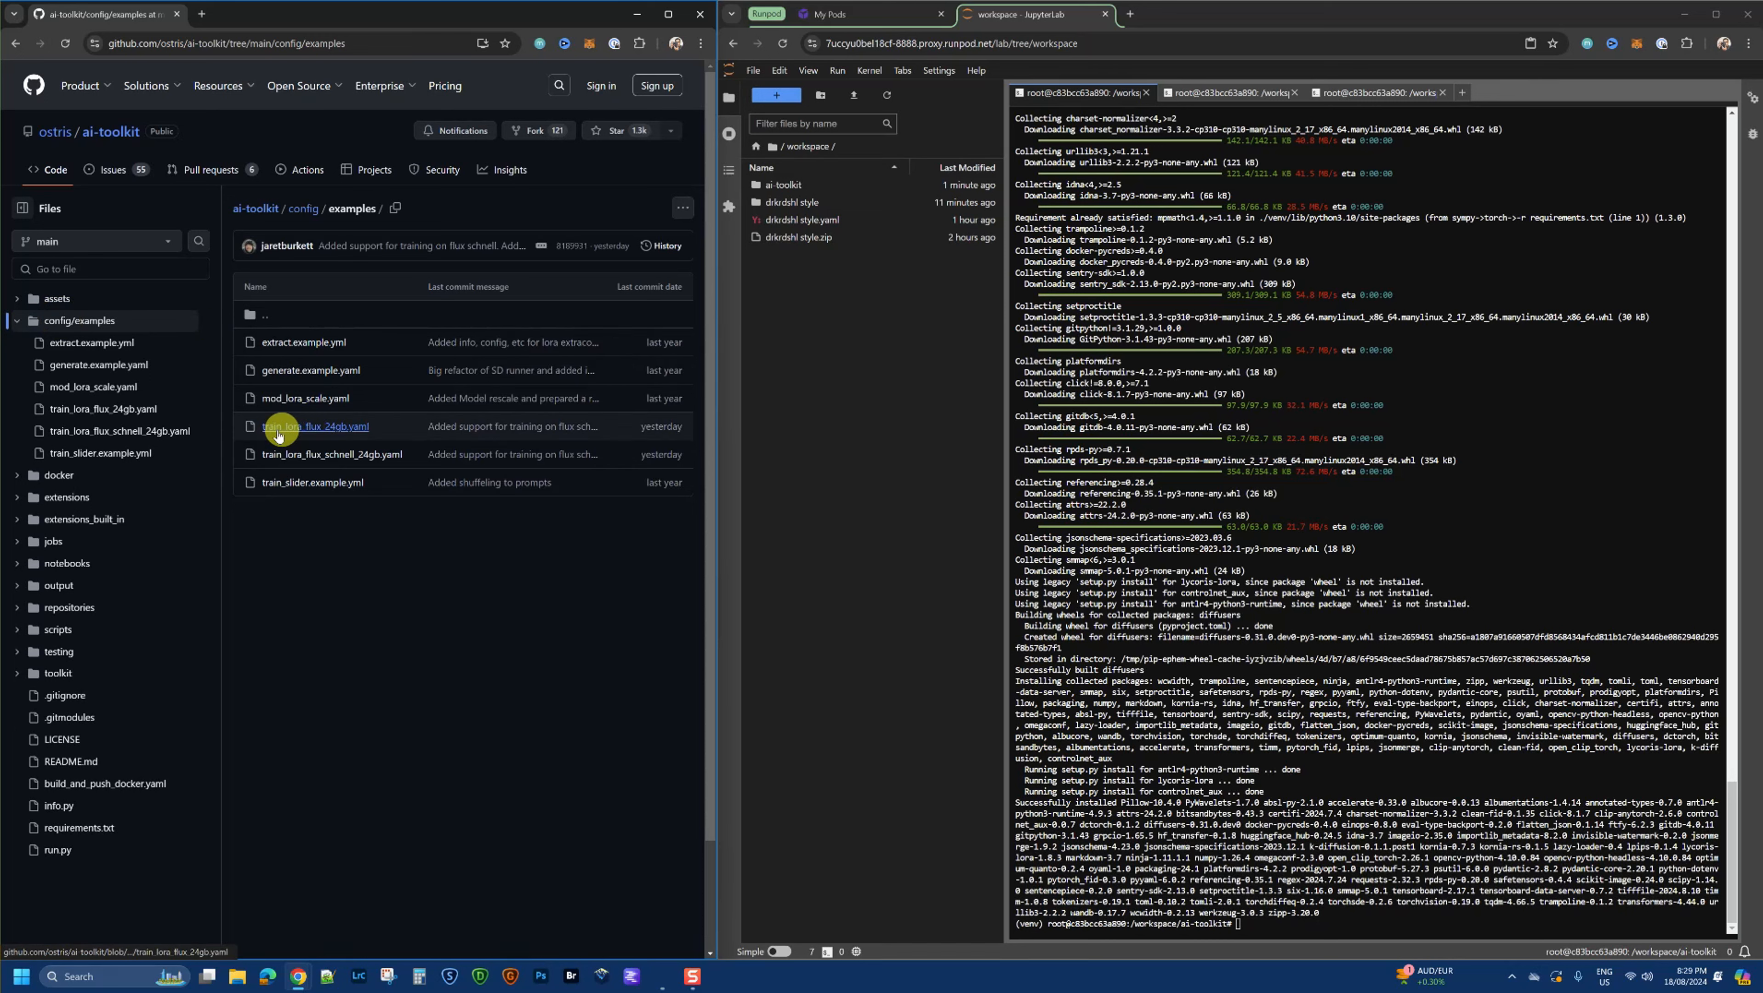
click(262, 220)
scroll(334, 689, down, 10)
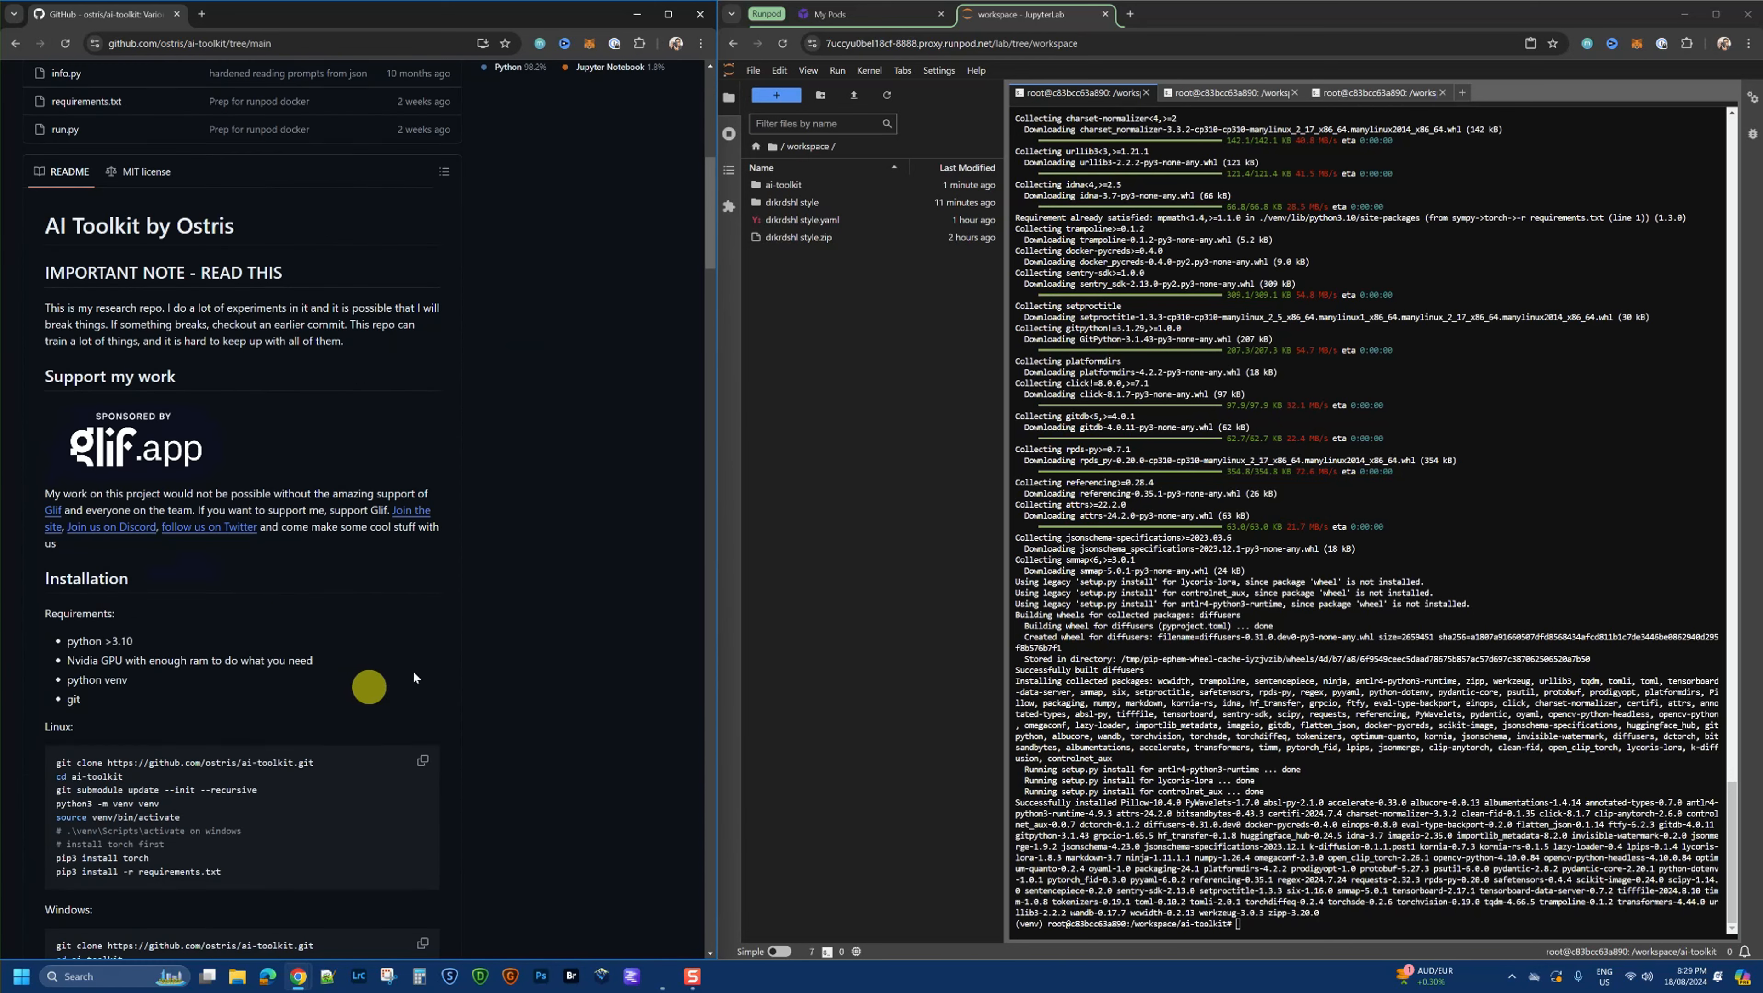
Step: Open drkrdshl style.yaml from the workspace folder in the text editor
right_click(818, 226)
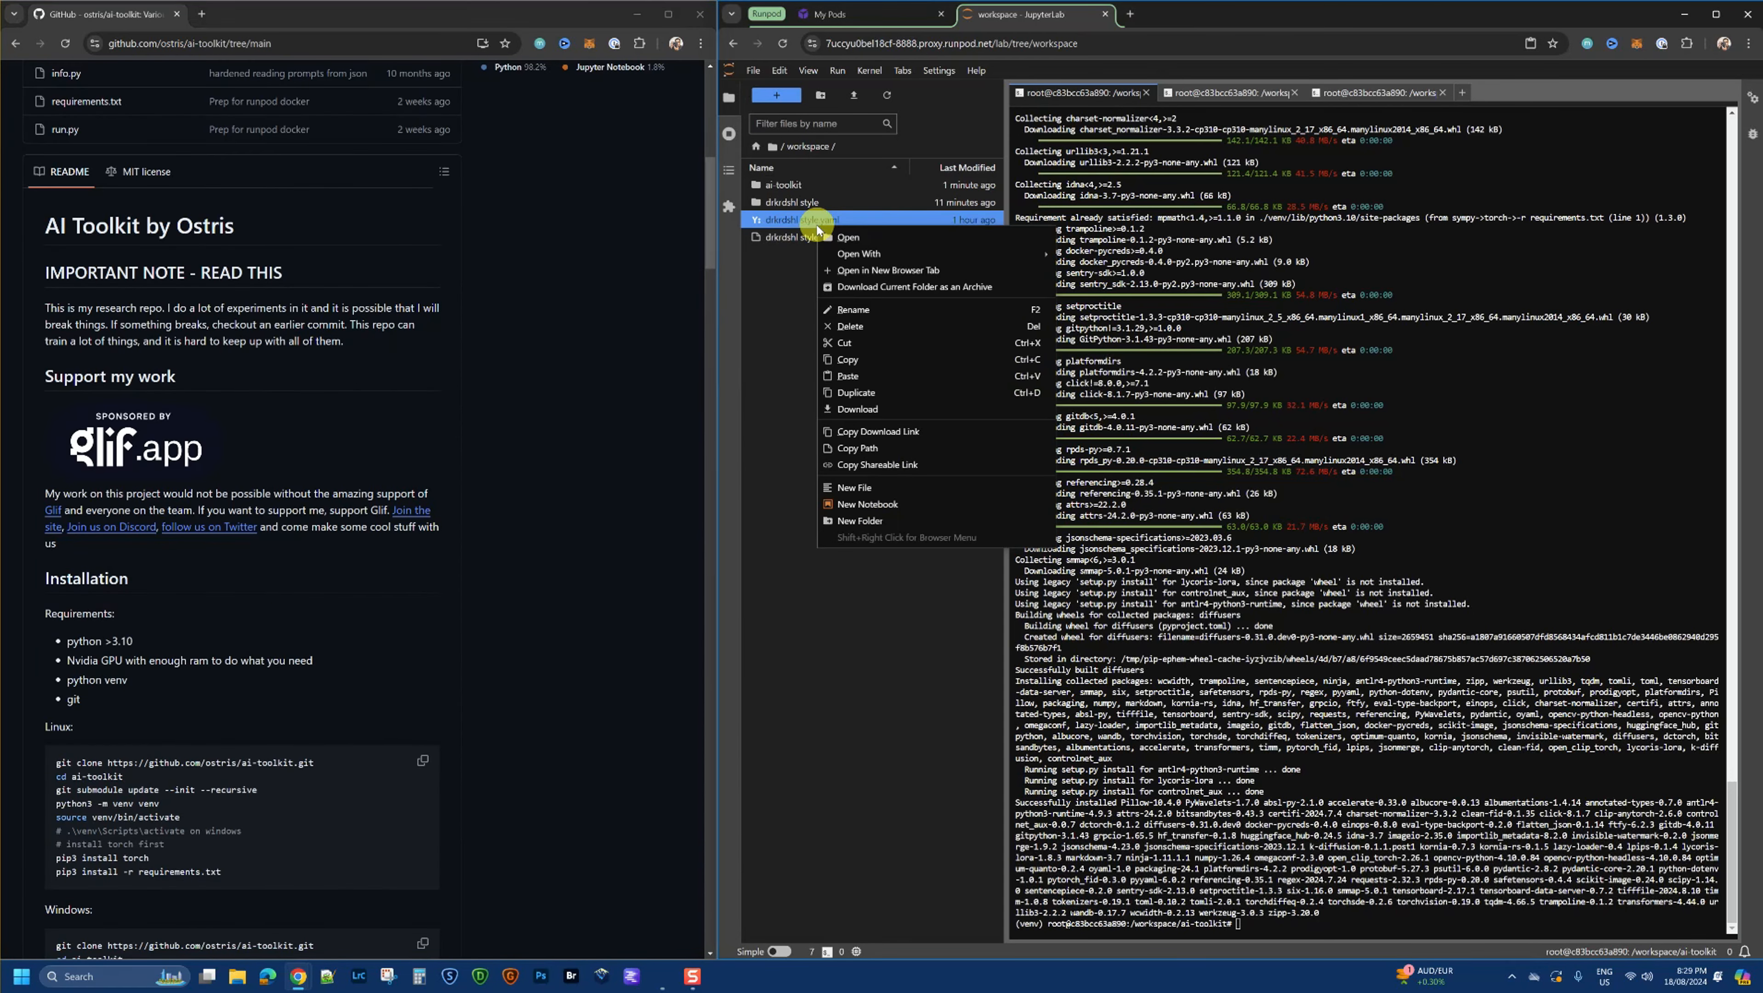
mouse_move(938, 259)
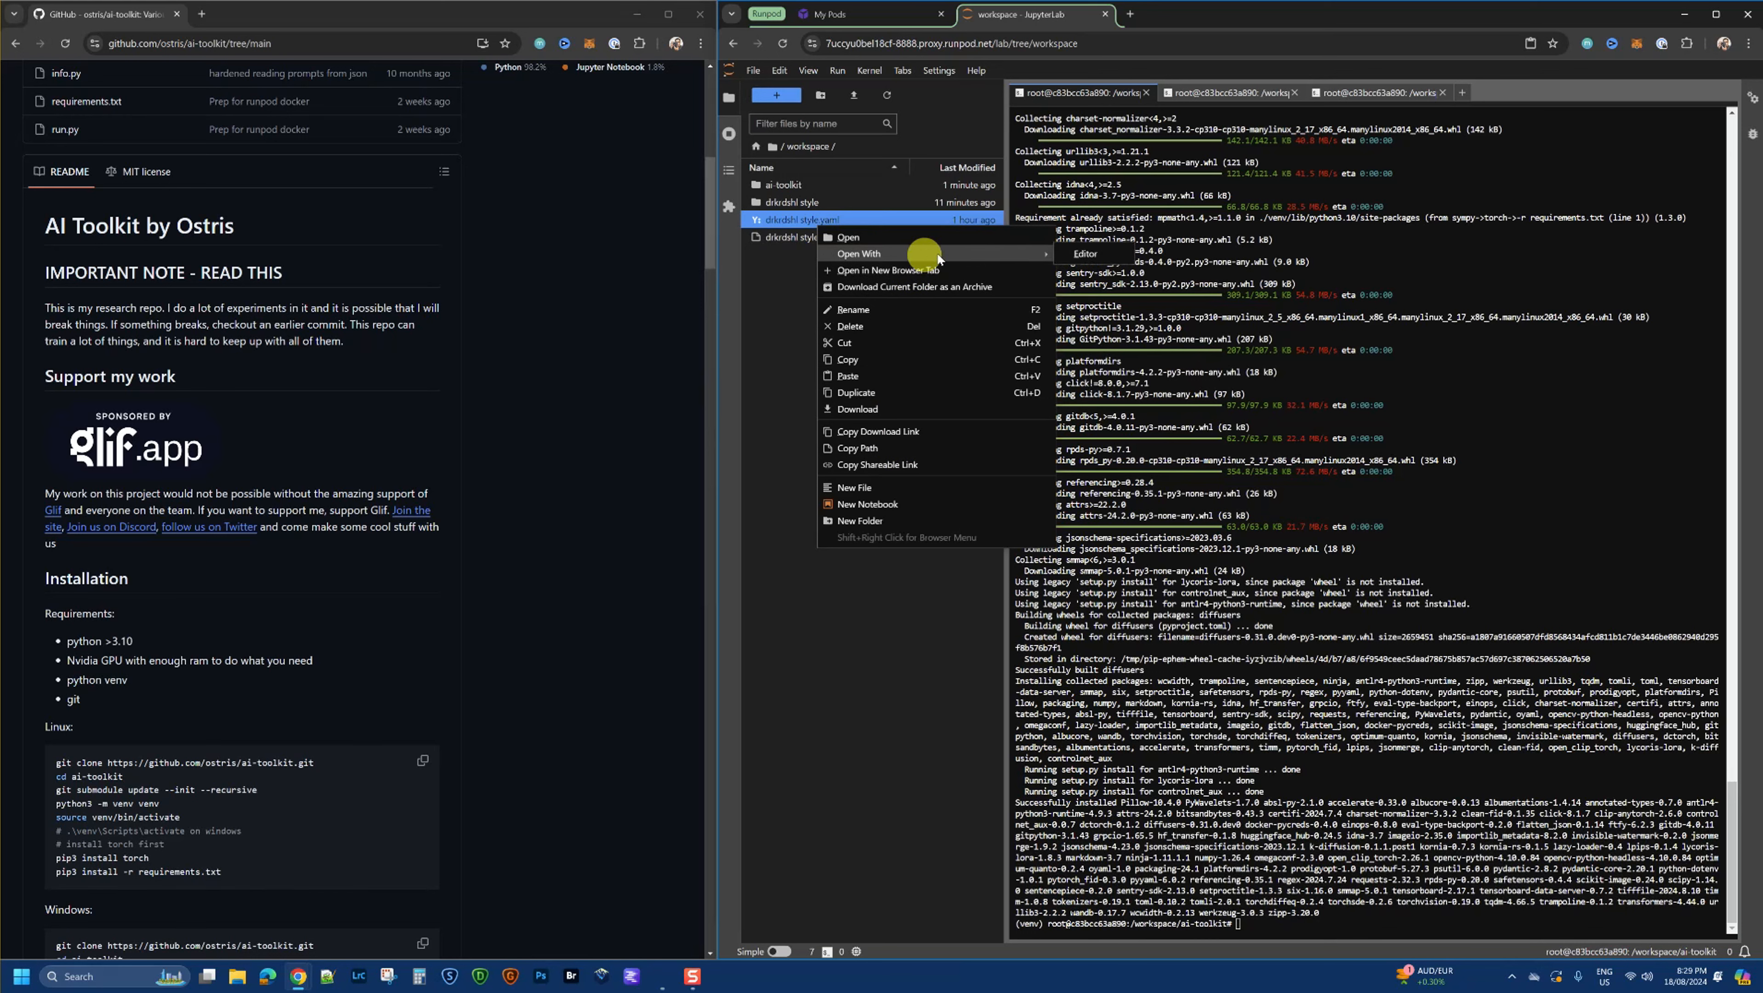
click(1085, 254)
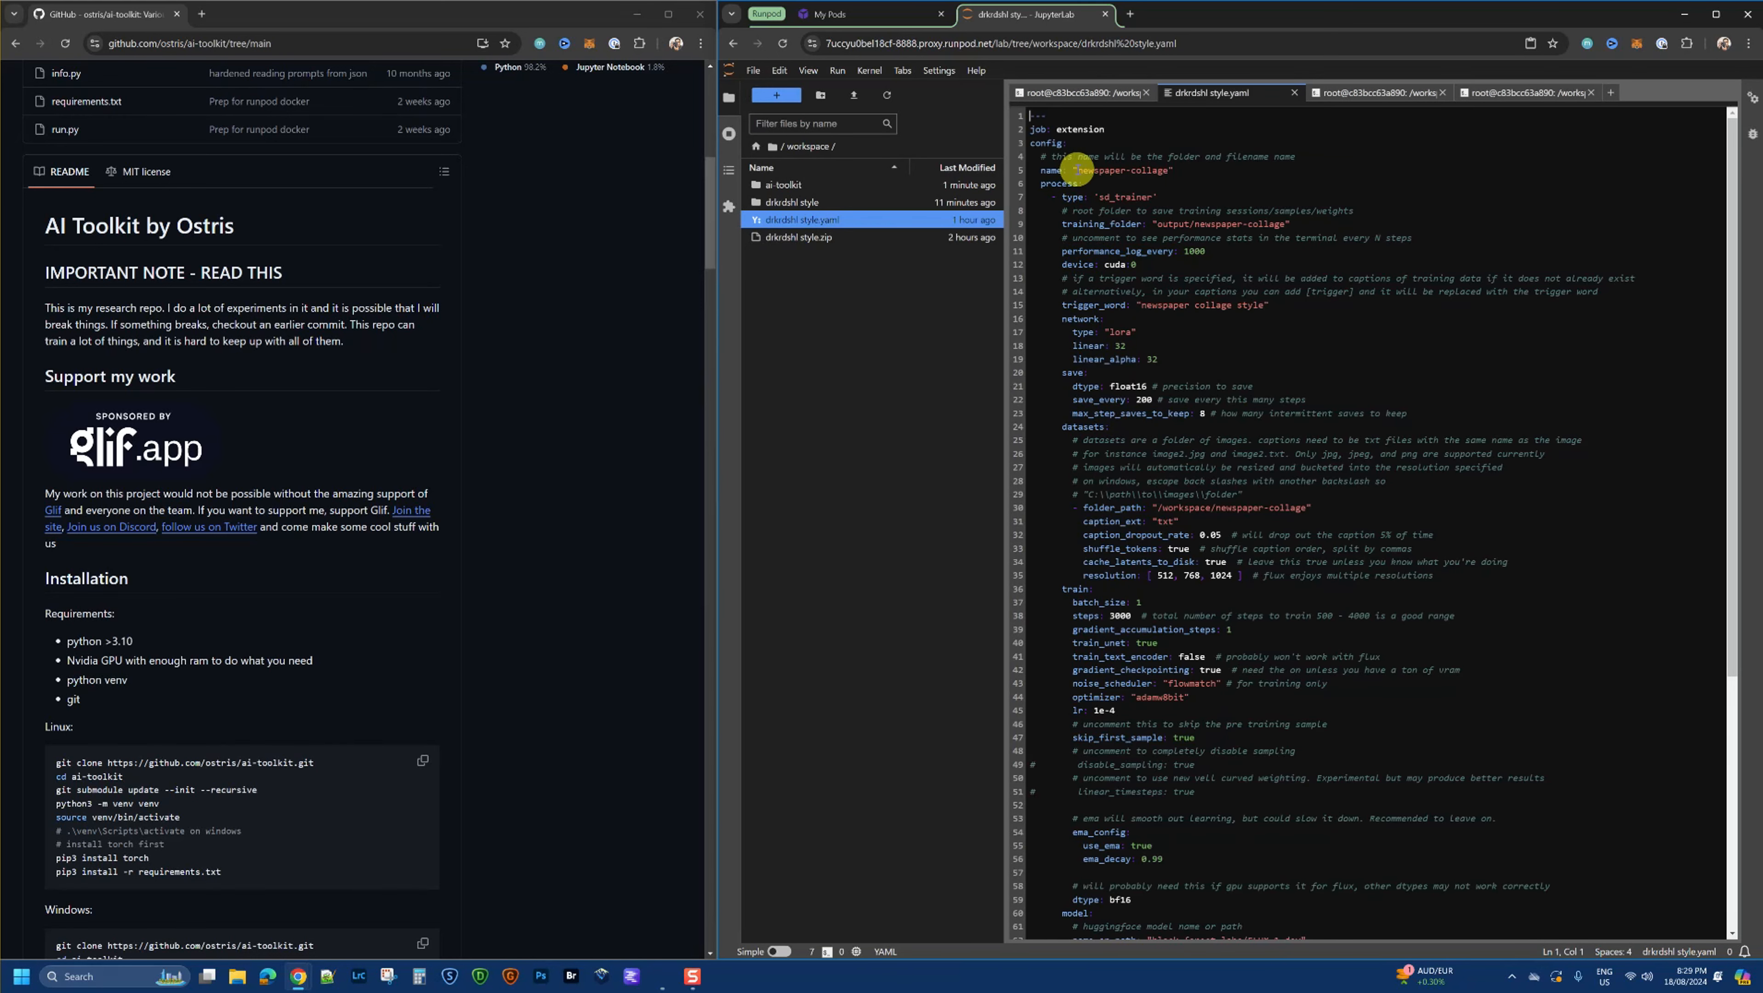
Step: Copy the name "drkrdshl style" from the YAML file's name and use it as the config's name value
click(804, 234)
click(805, 239)
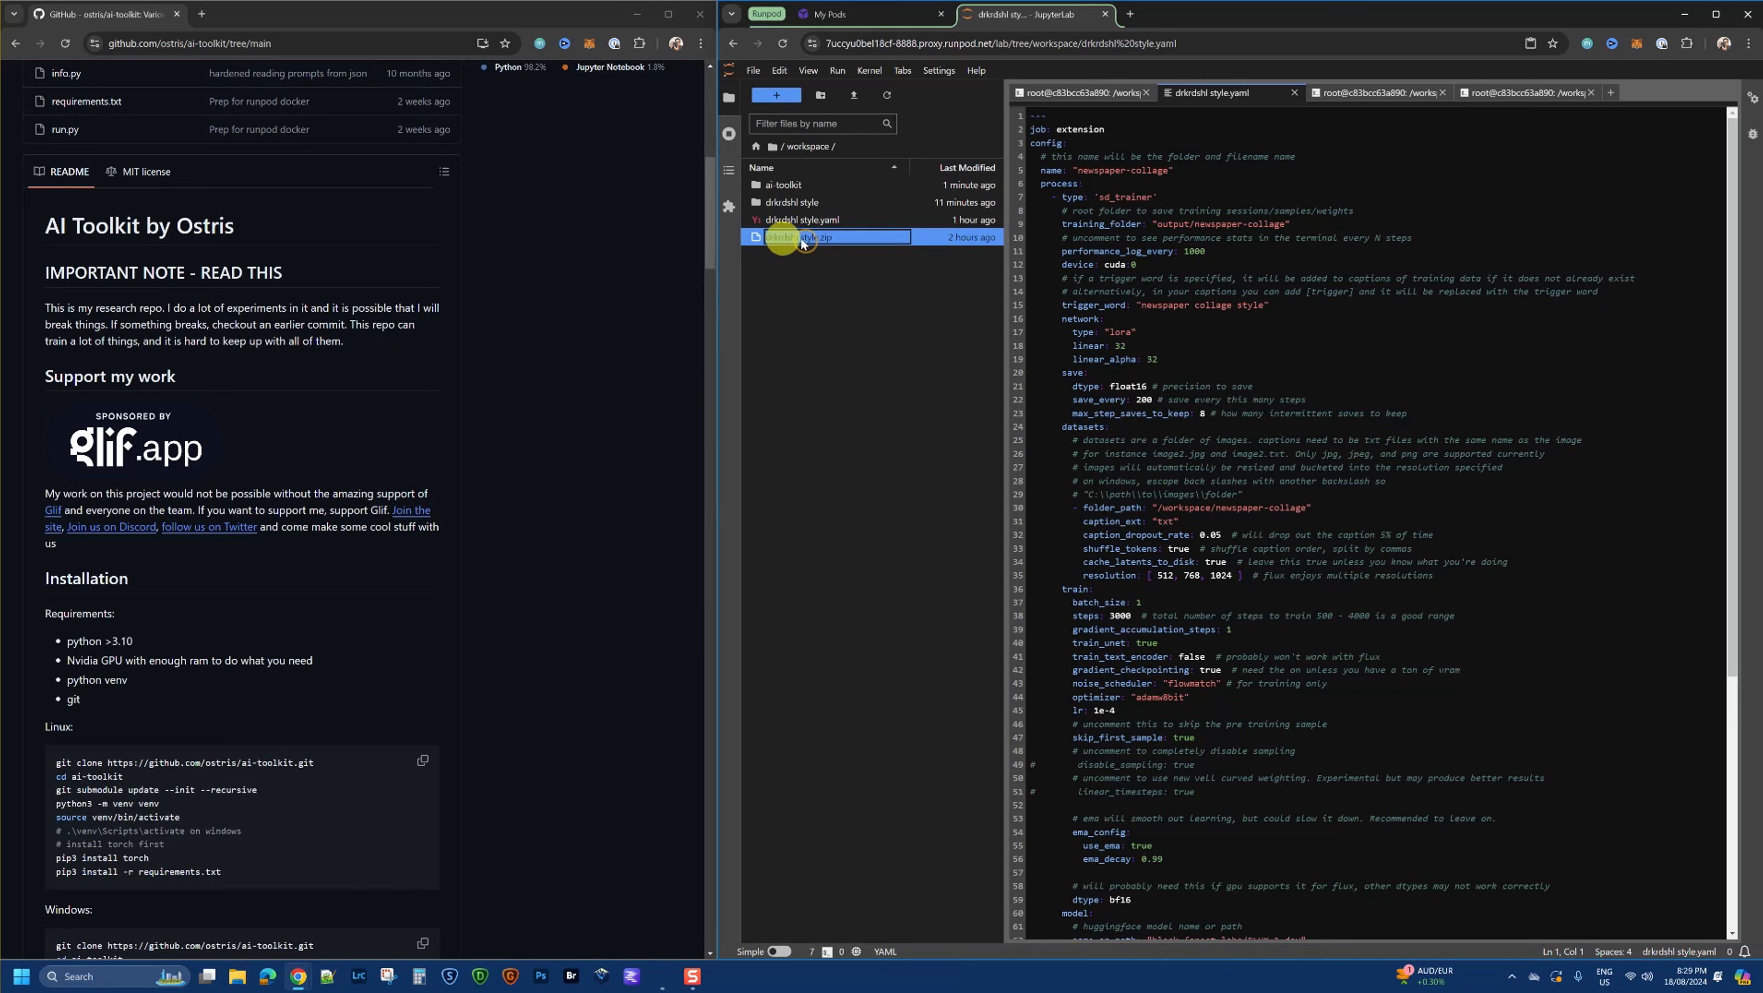
click(804, 220)
click(805, 221)
right_click(806, 222)
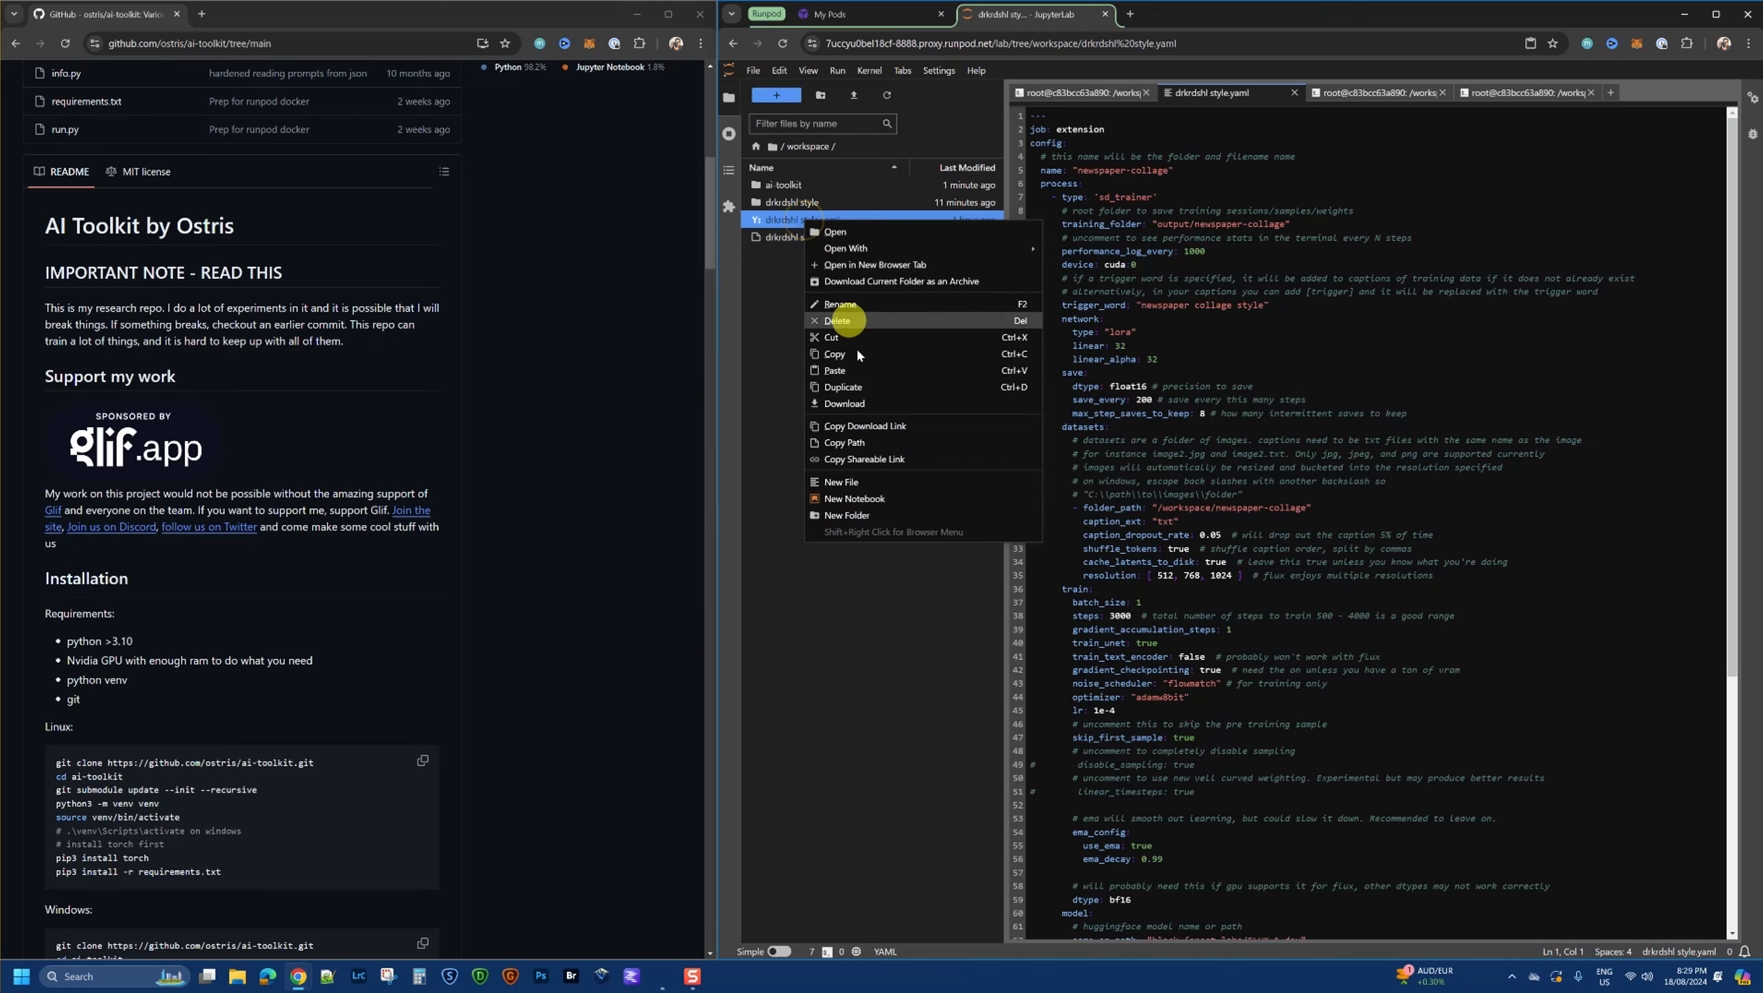
click(866, 306)
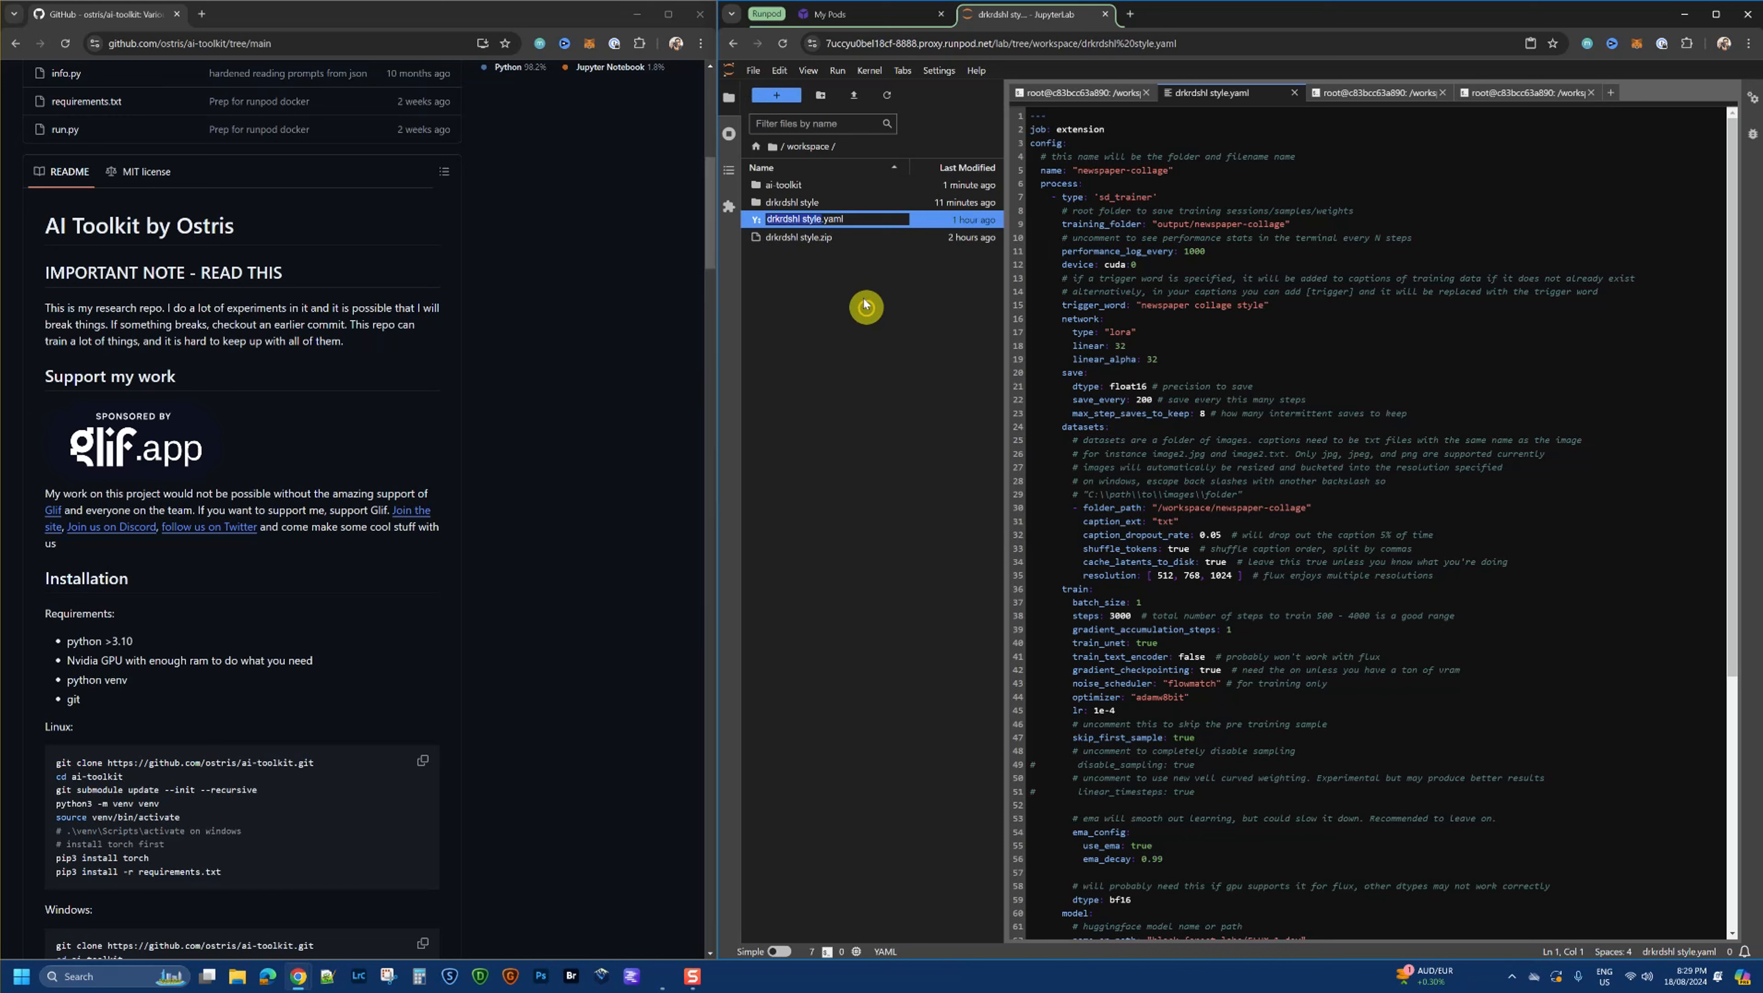
right_click(809, 219)
click(849, 349)
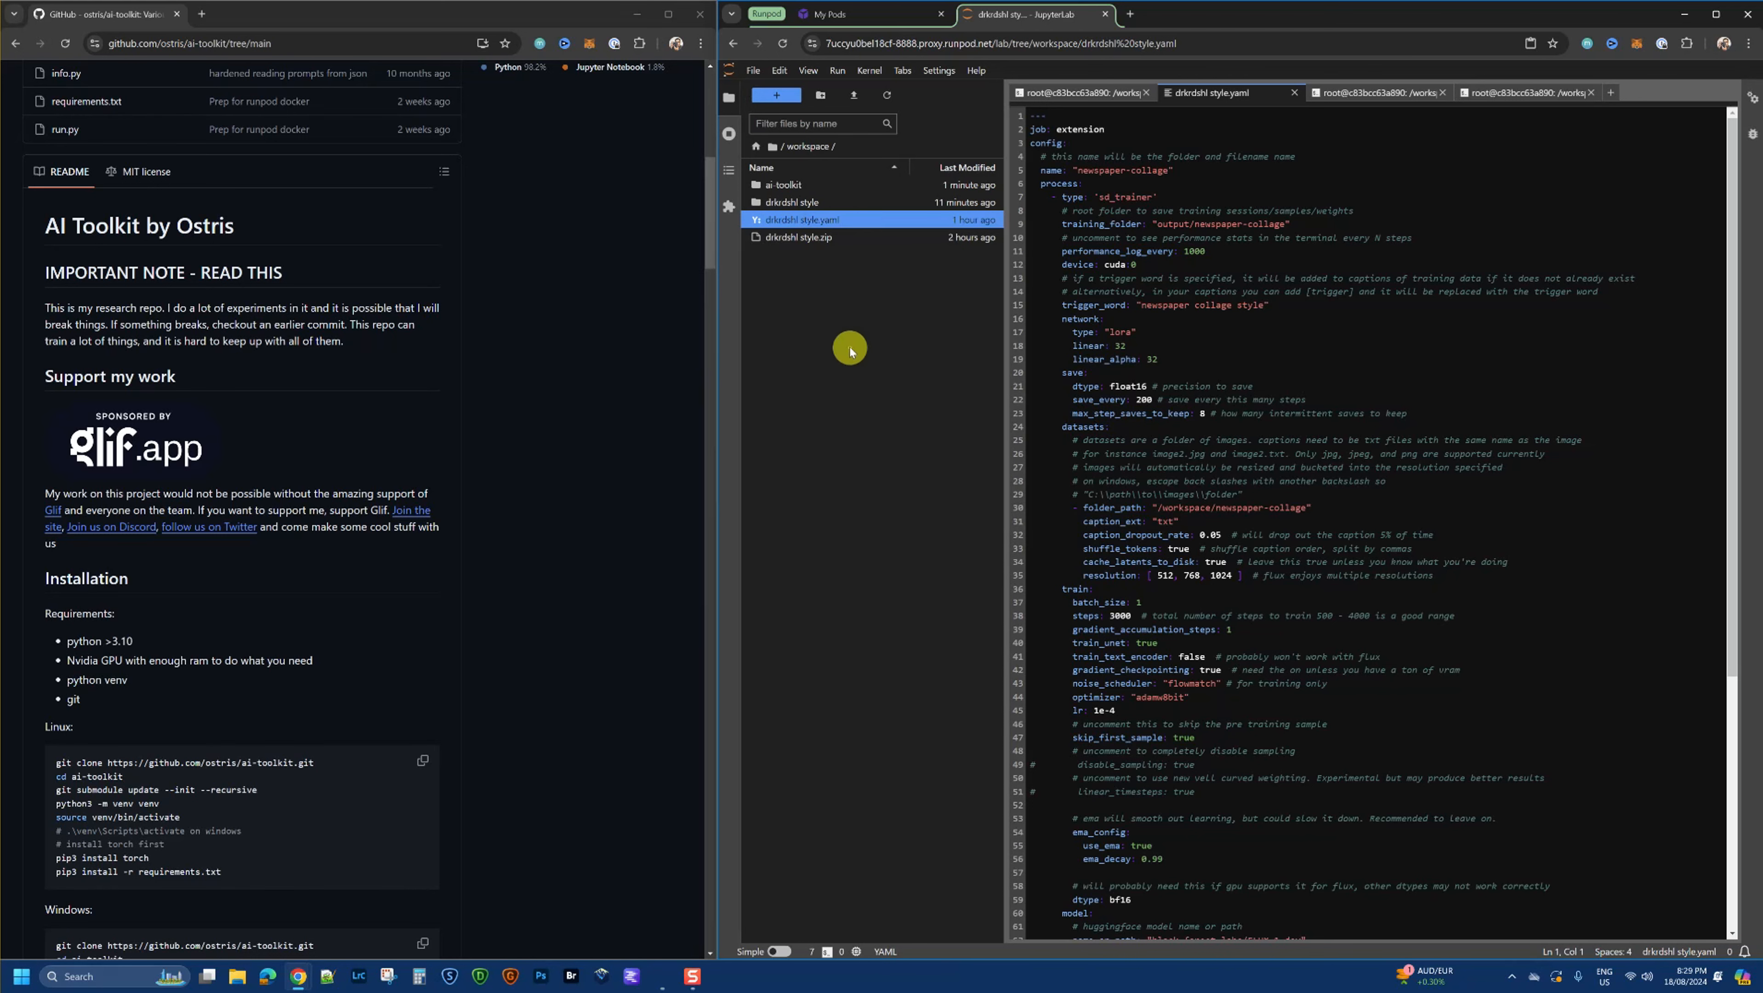
drag(1077, 171, 1168, 169)
key(ctrl+v)
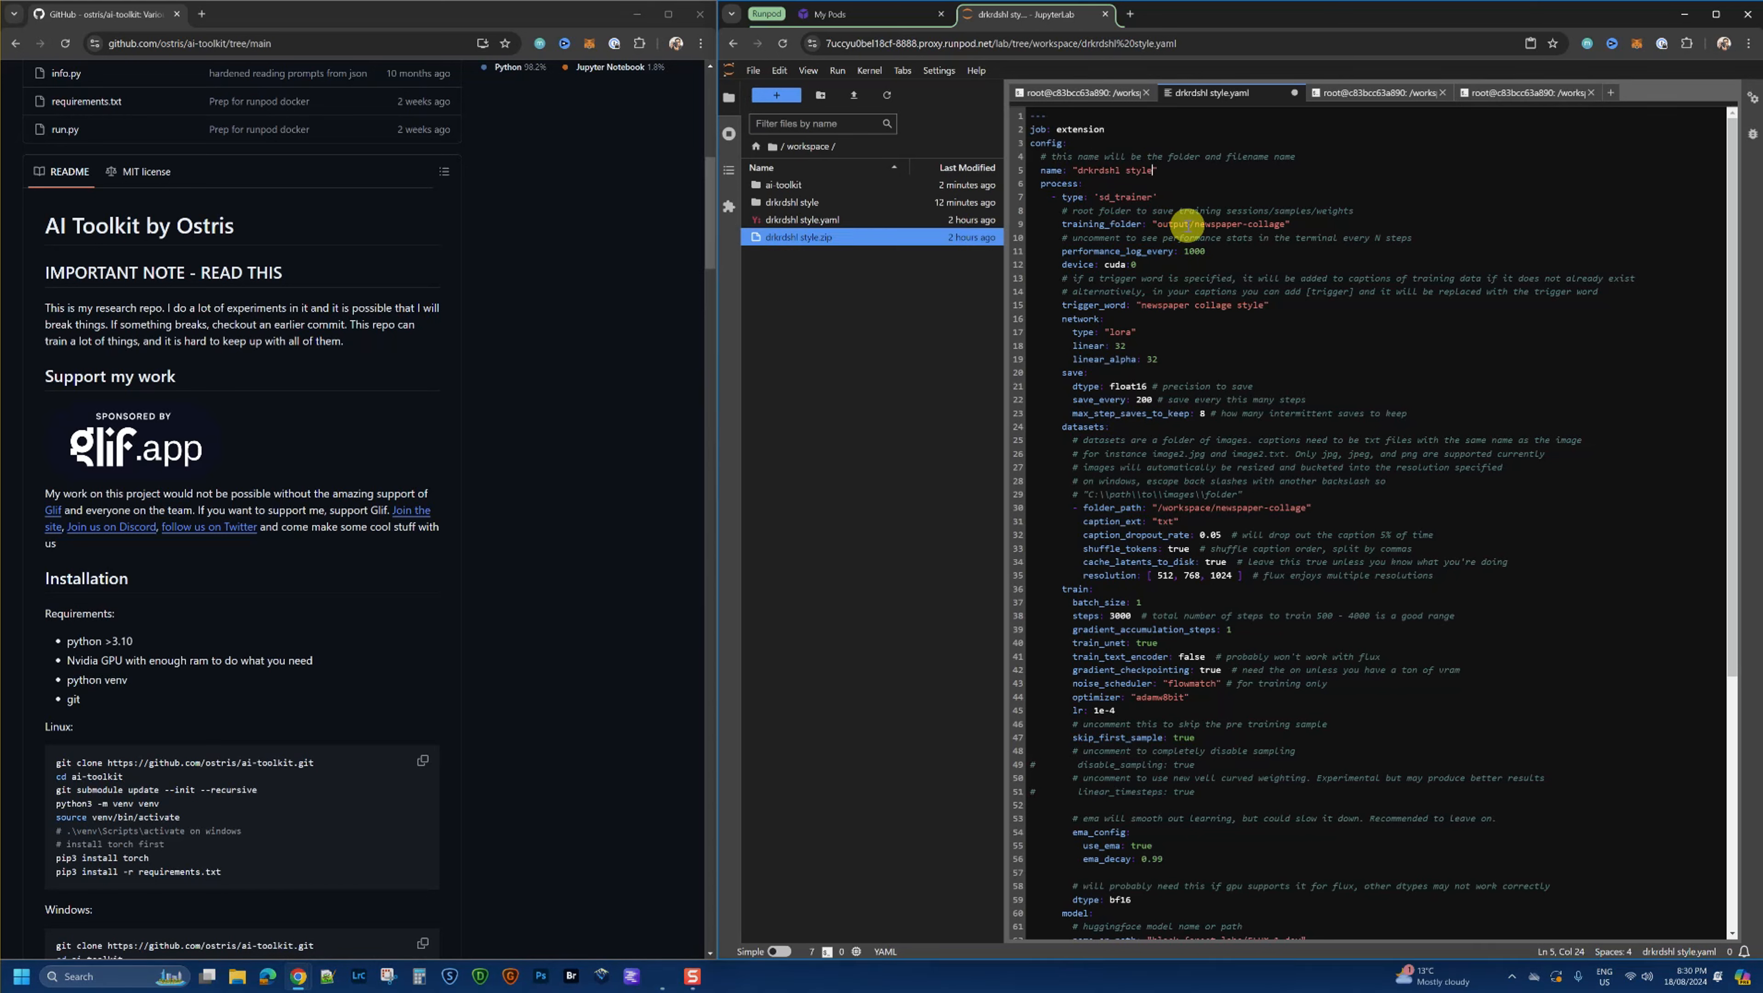
Step: Set training_folder to "output" and trigger_word to "drkrdshl style" in the config
drag(1191, 224, 1273, 224)
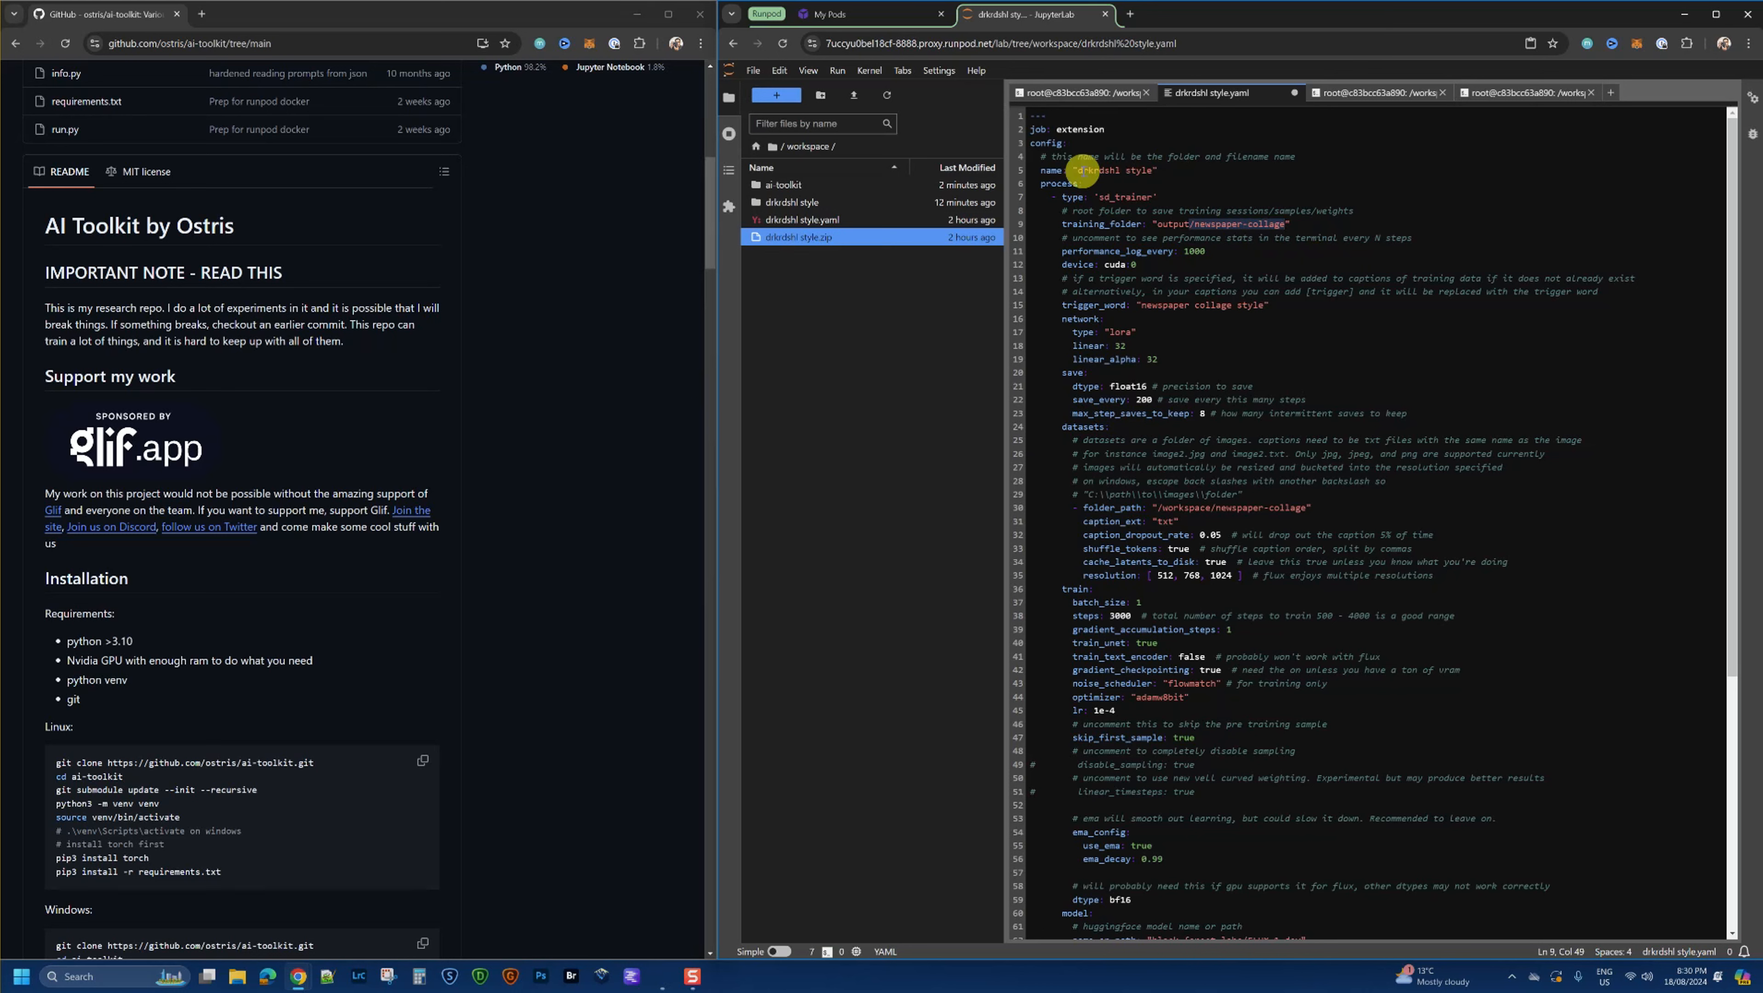
key(BackSpace)
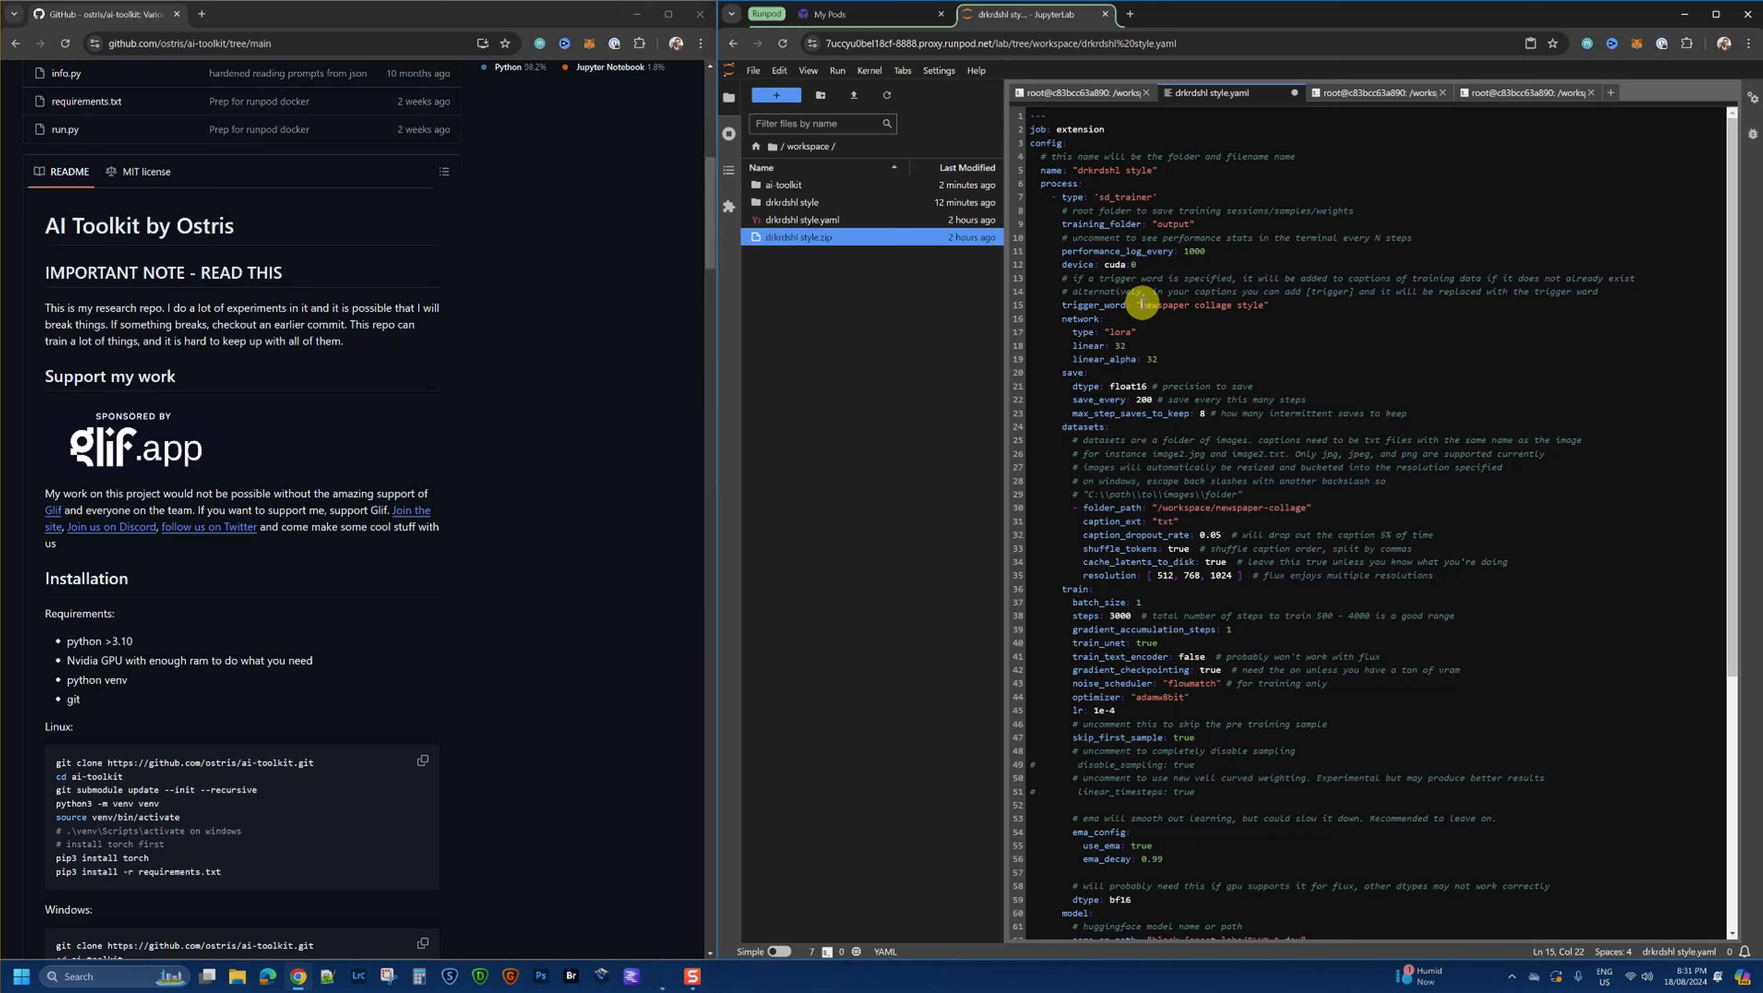
drag(1142, 303, 1259, 303)
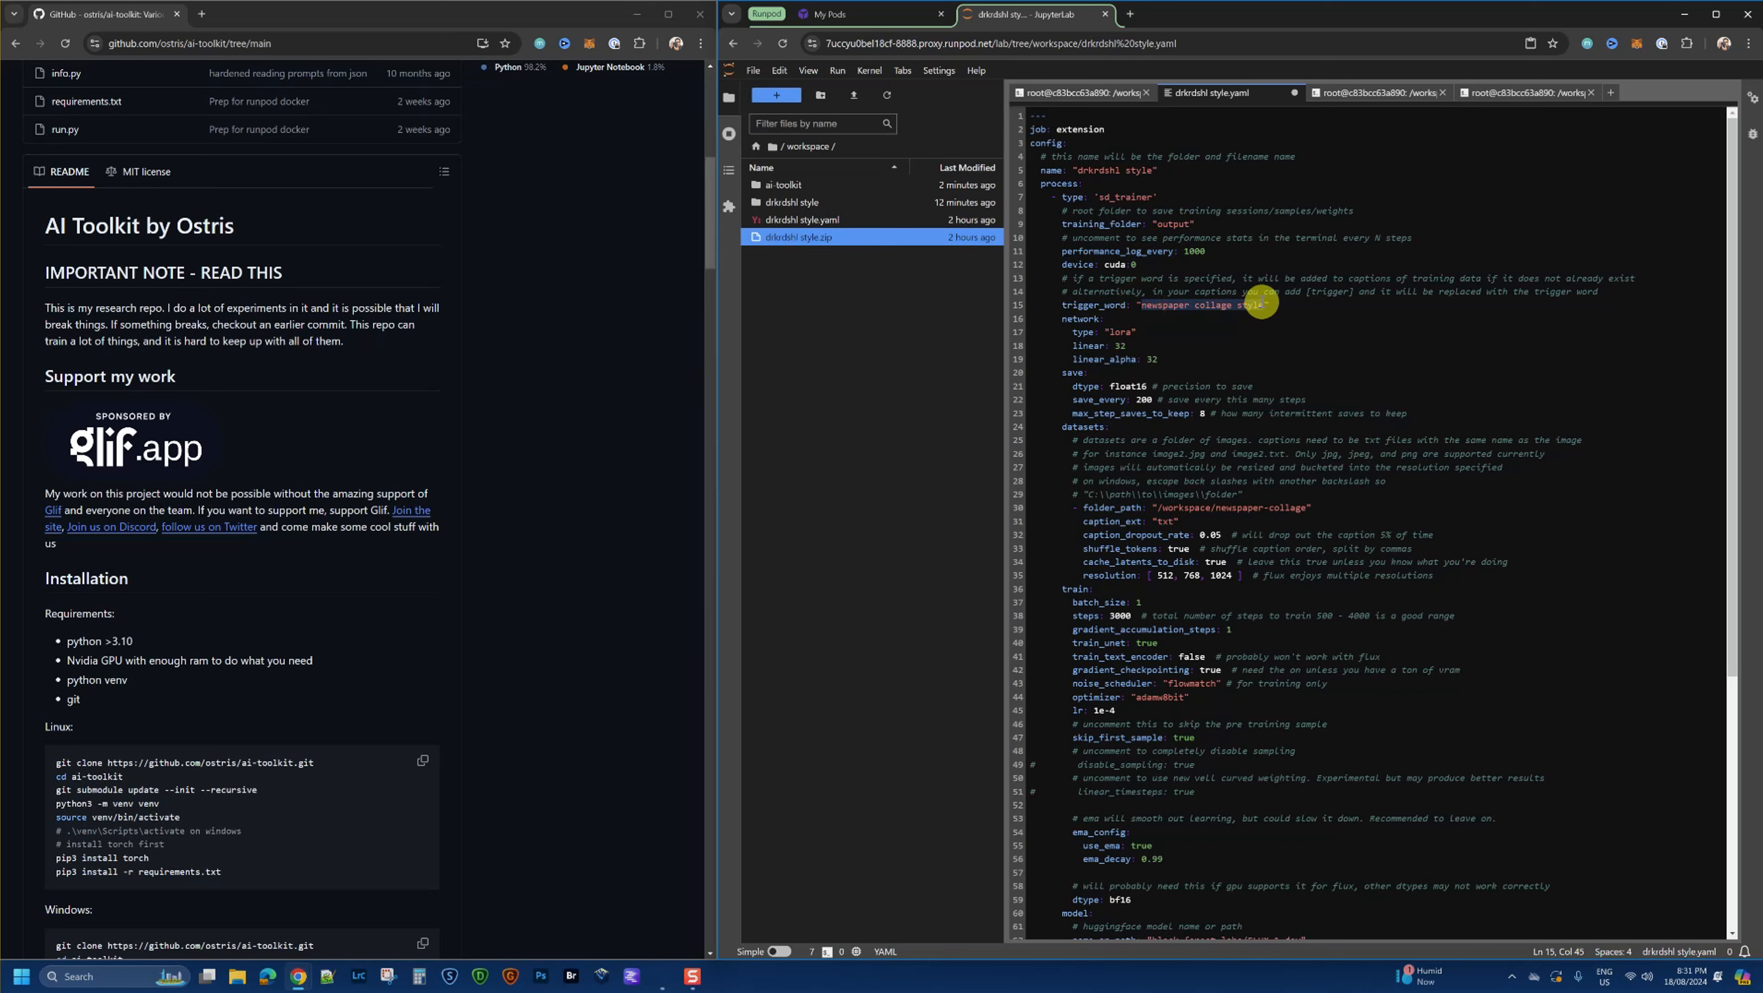
text(drkrdshl style)
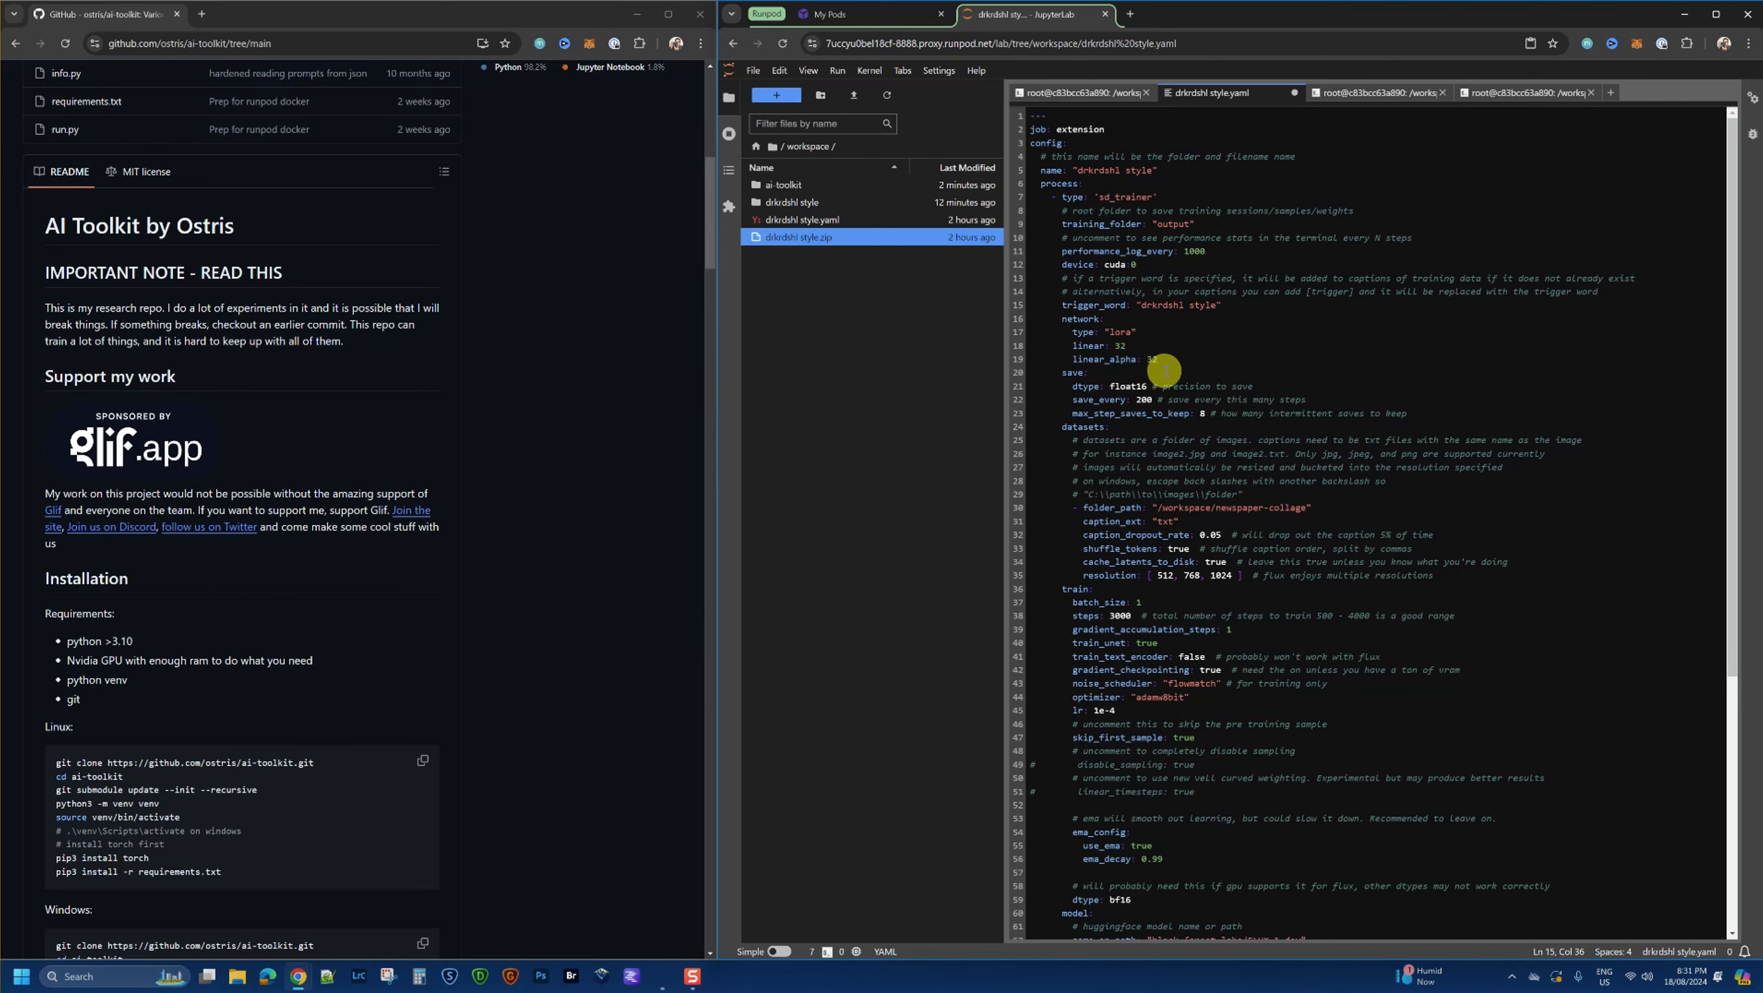
Step: Set the dataset's folder_path to "/workspace/drkrdshl style" and save the config file
scroll(1202, 375, down, 1)
scroll(1201, 375, down, 1)
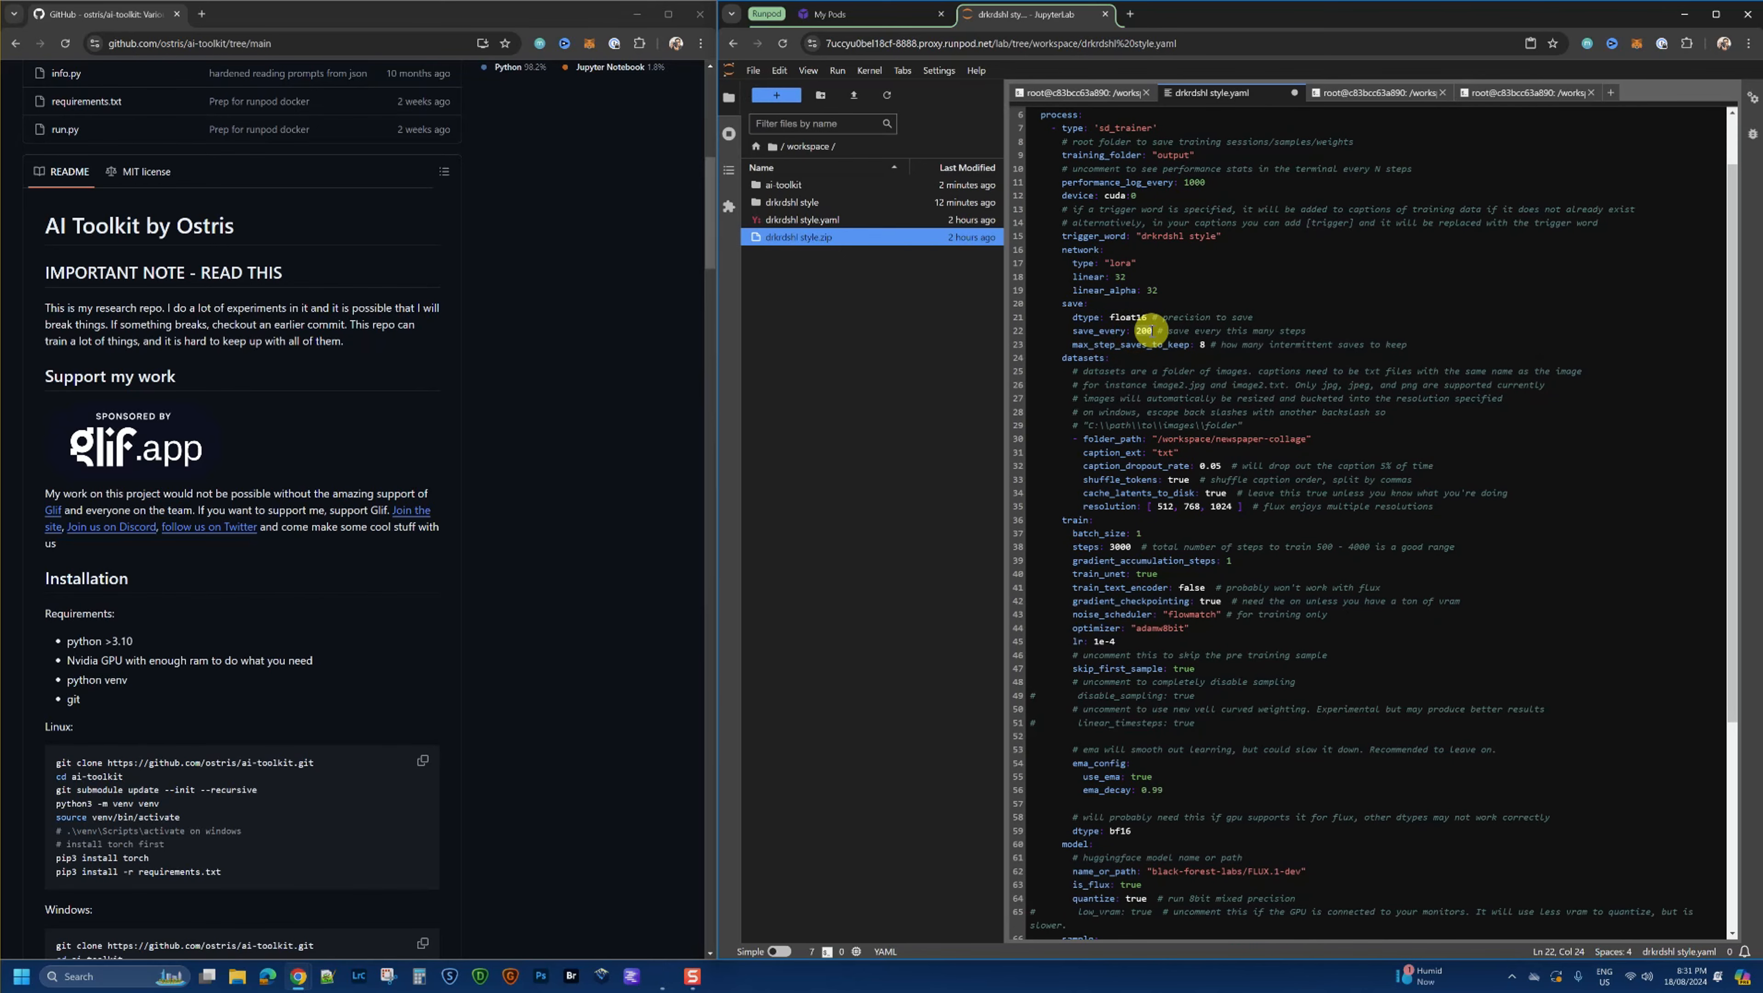
scroll(1196, 365, down, 2)
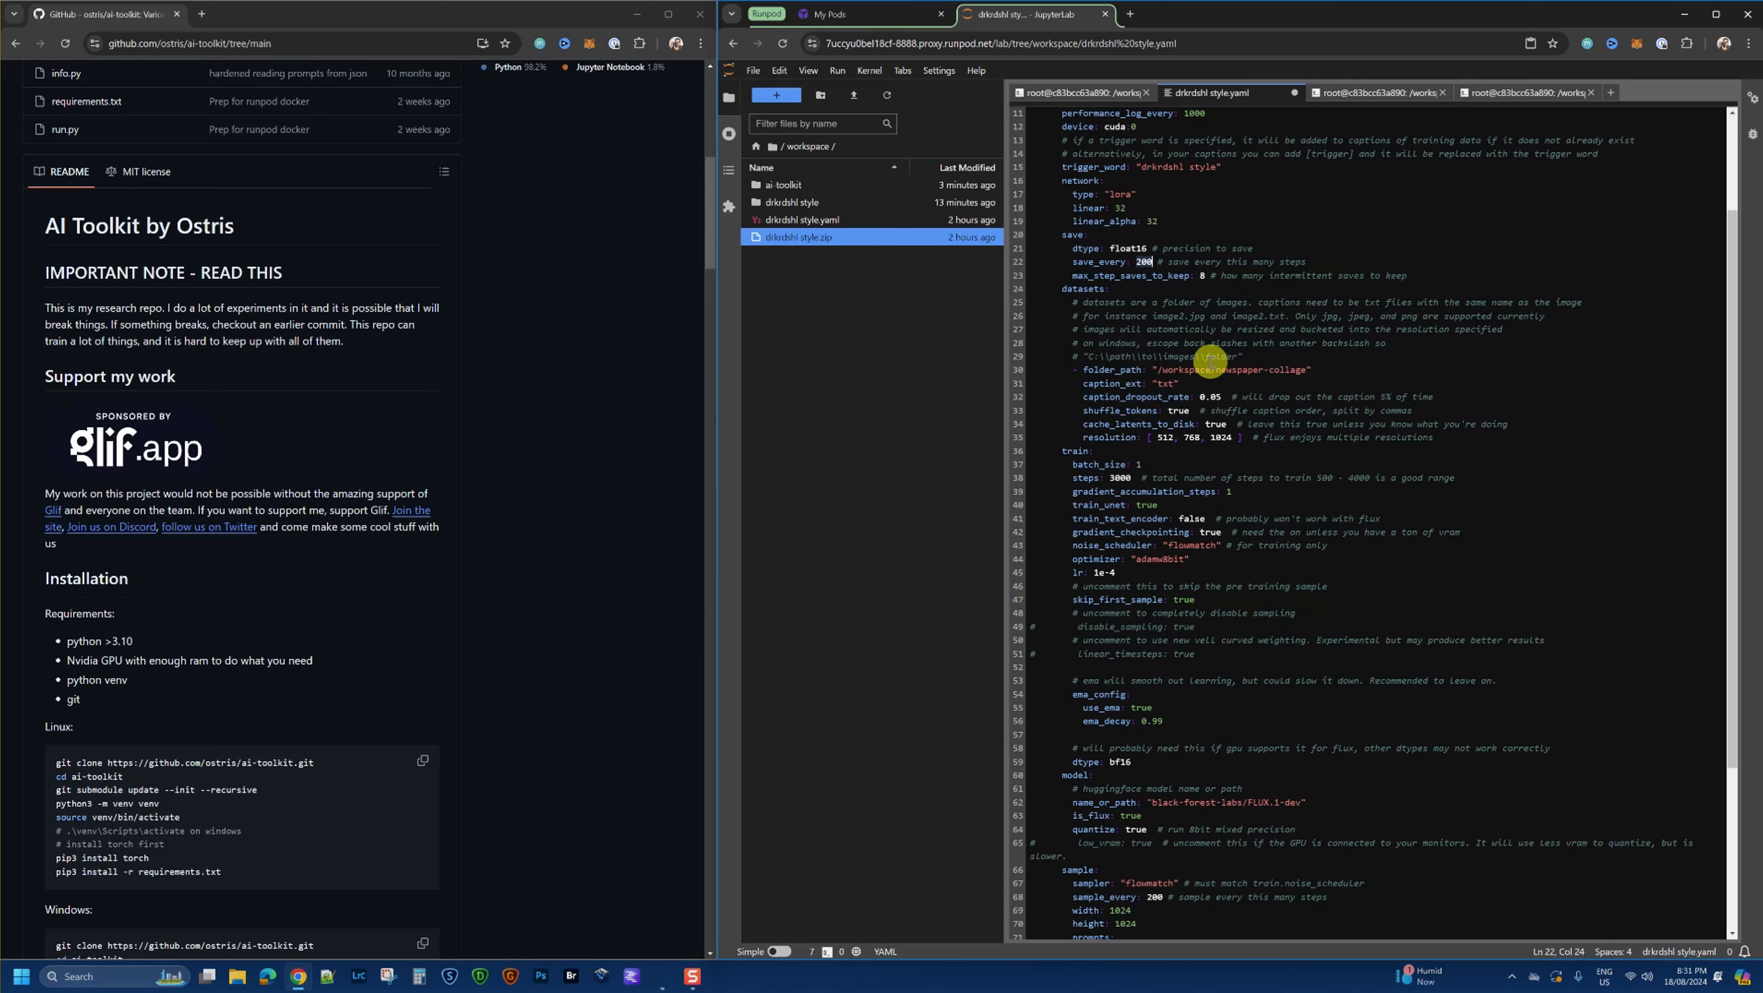
drag(1310, 370, 1307, 370)
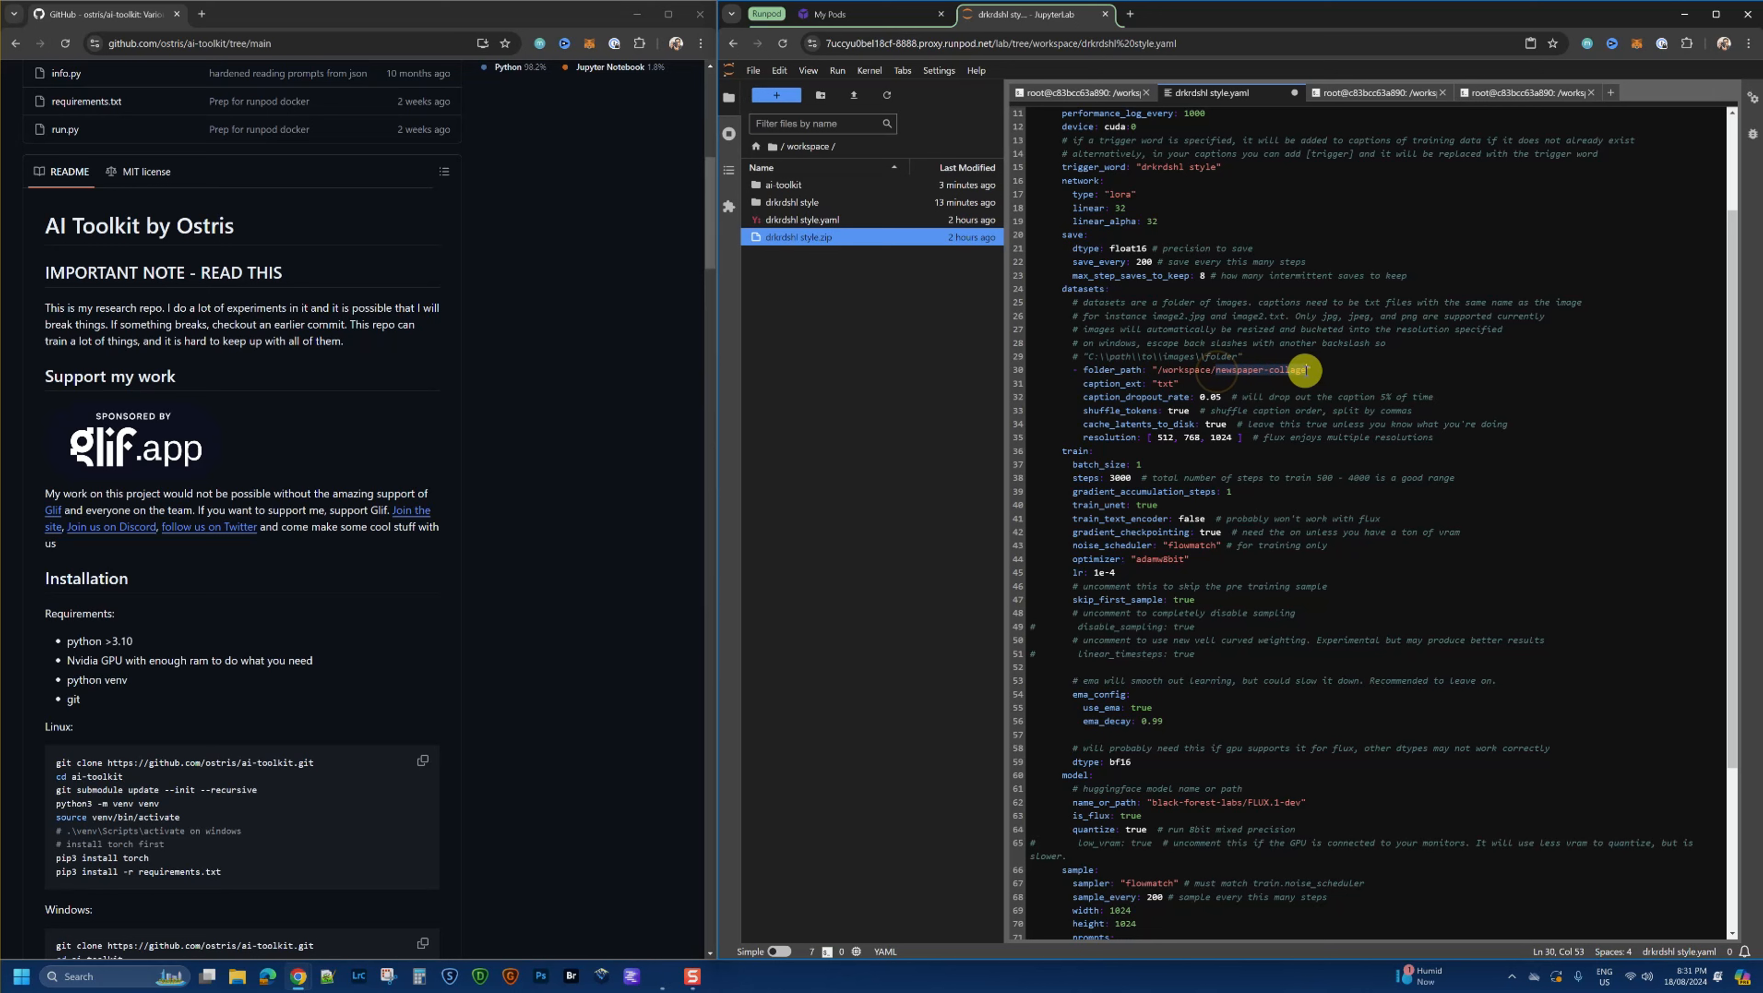
key(ctrl+v)
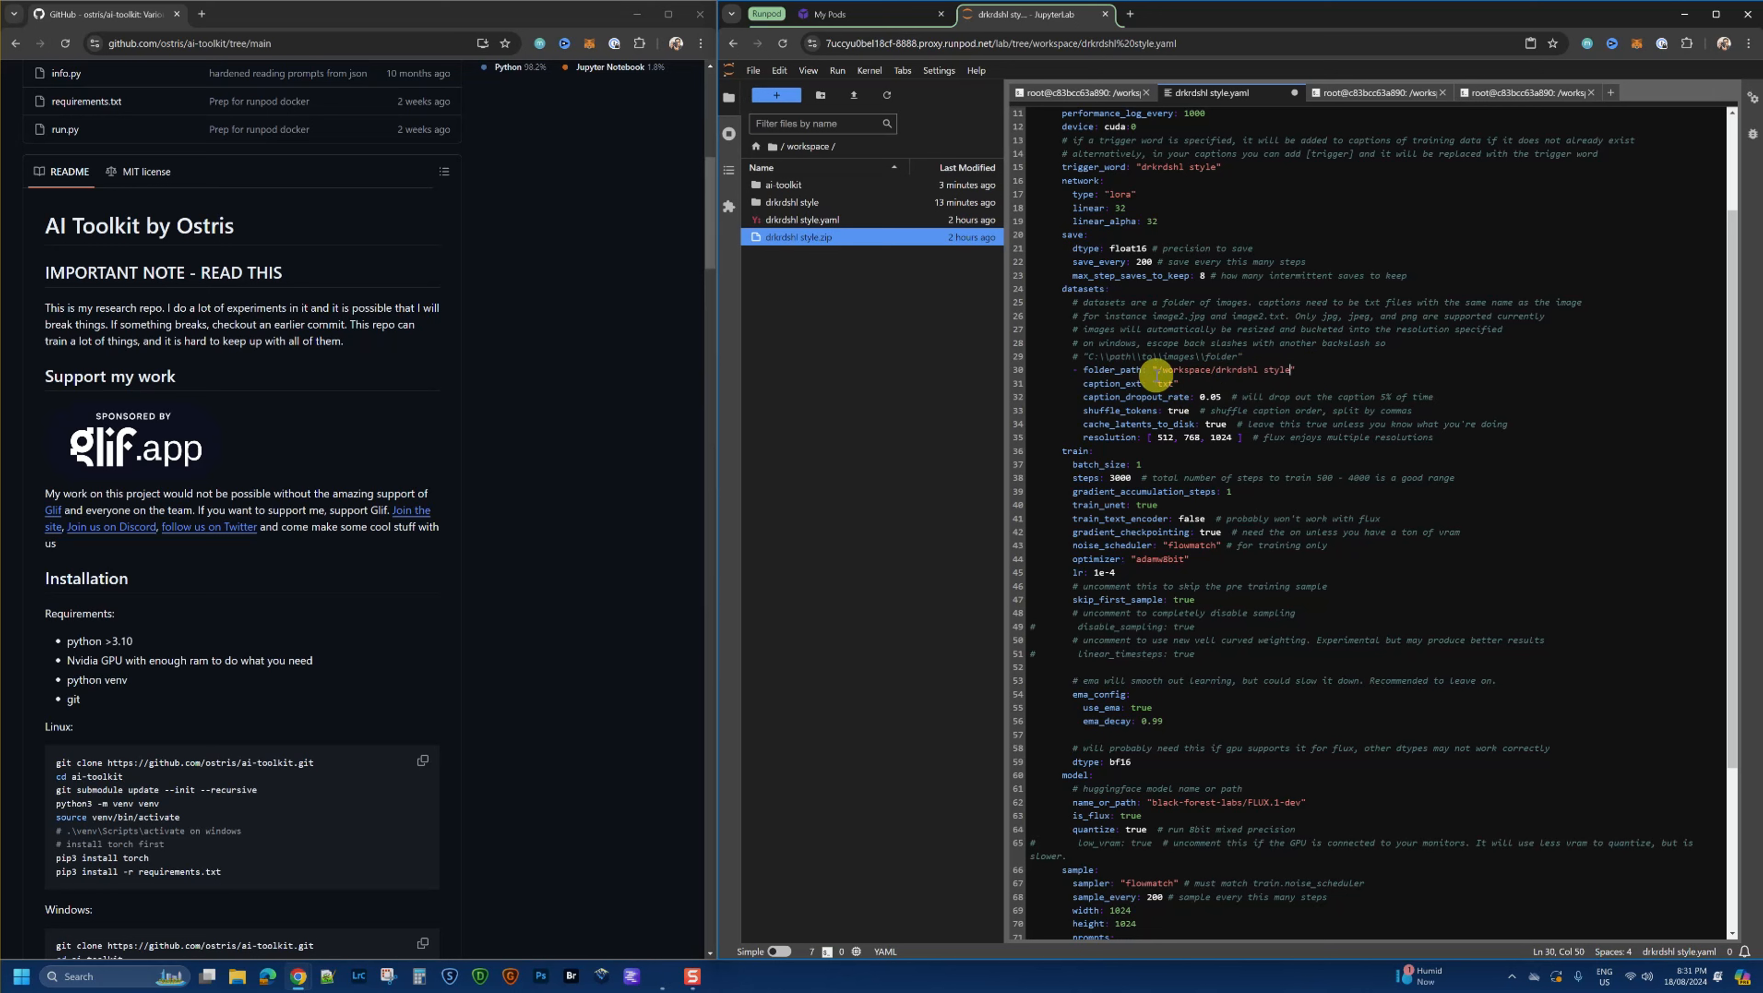
key(ctrl+s)
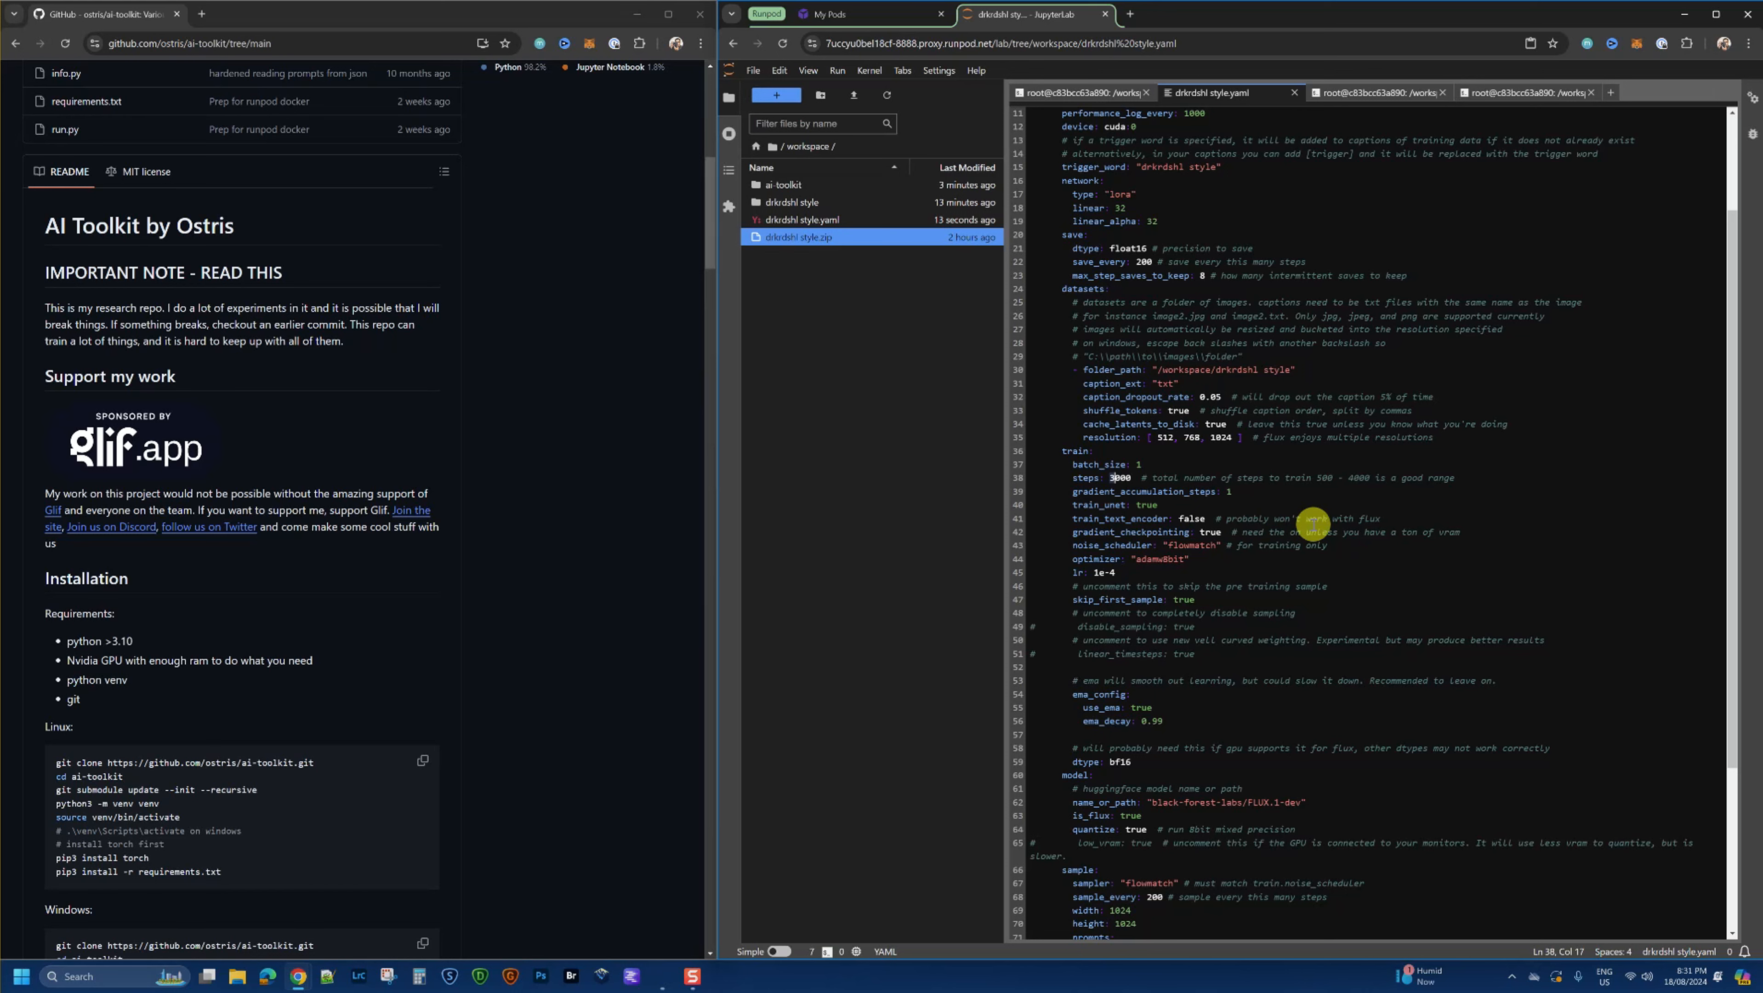
Step: Replace the red-haired woman prompt after [trigger] with the Notepad++ line beginning "a person walking down a street at night with umbrella"
scroll(1175, 512, down, 2)
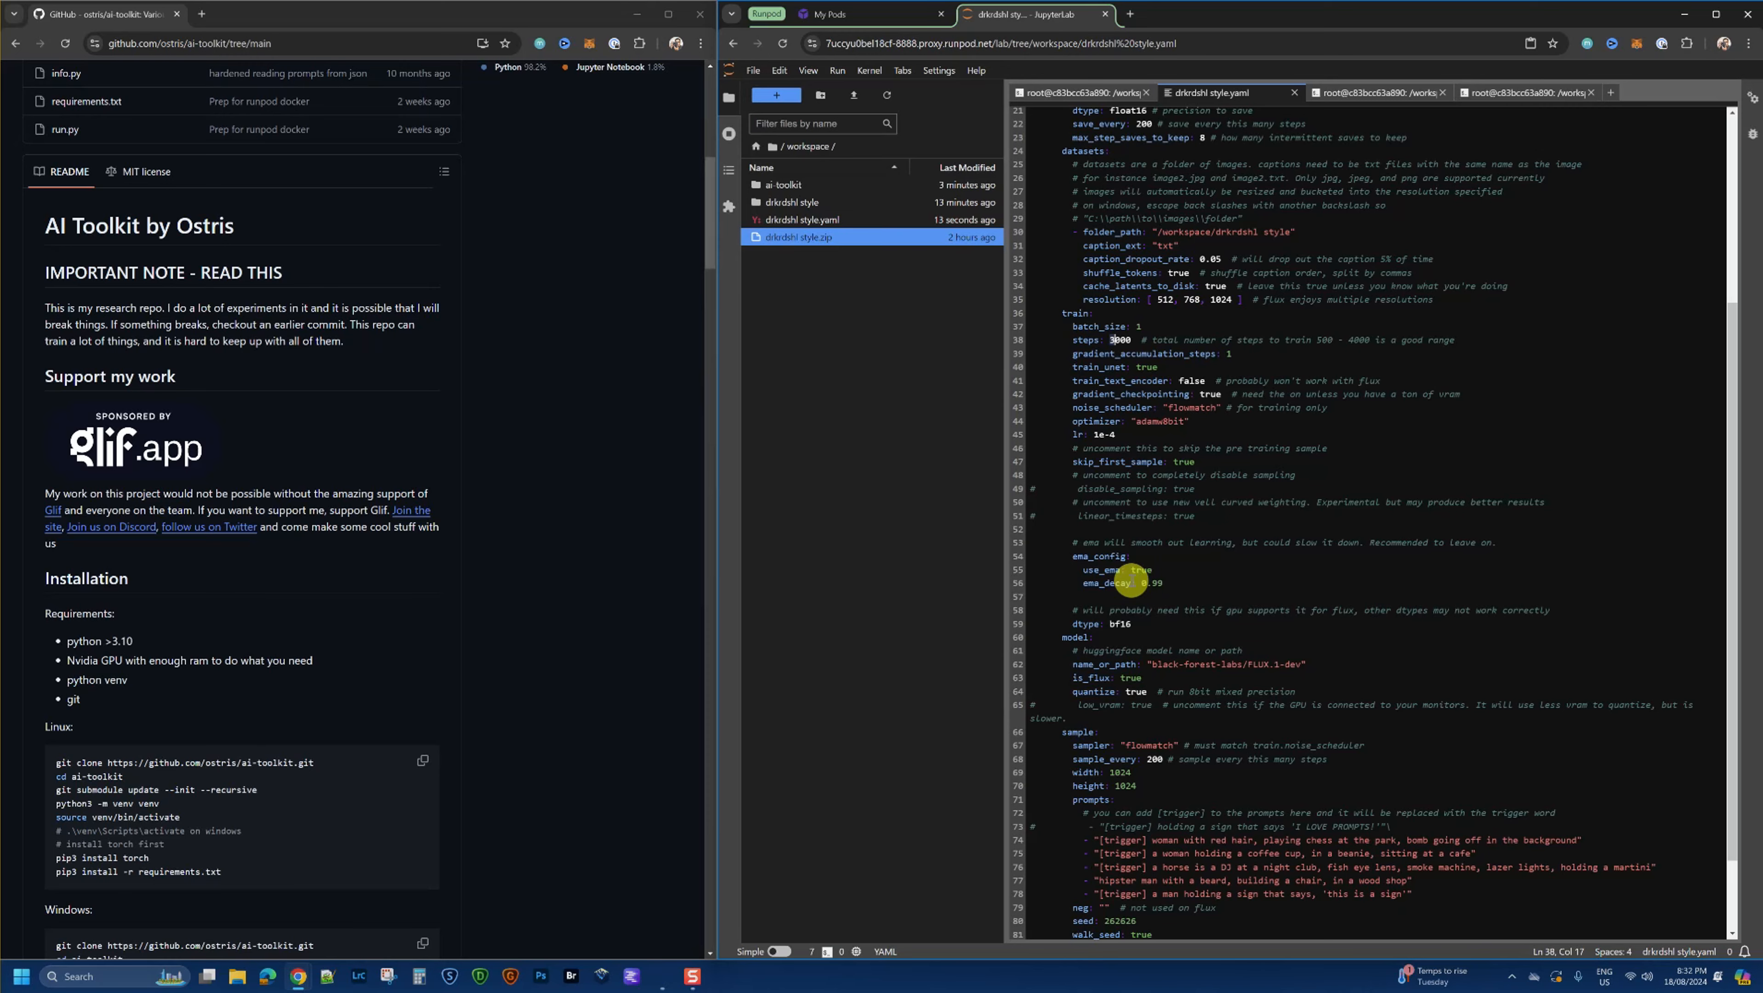
scroll(1131, 582, down, 2)
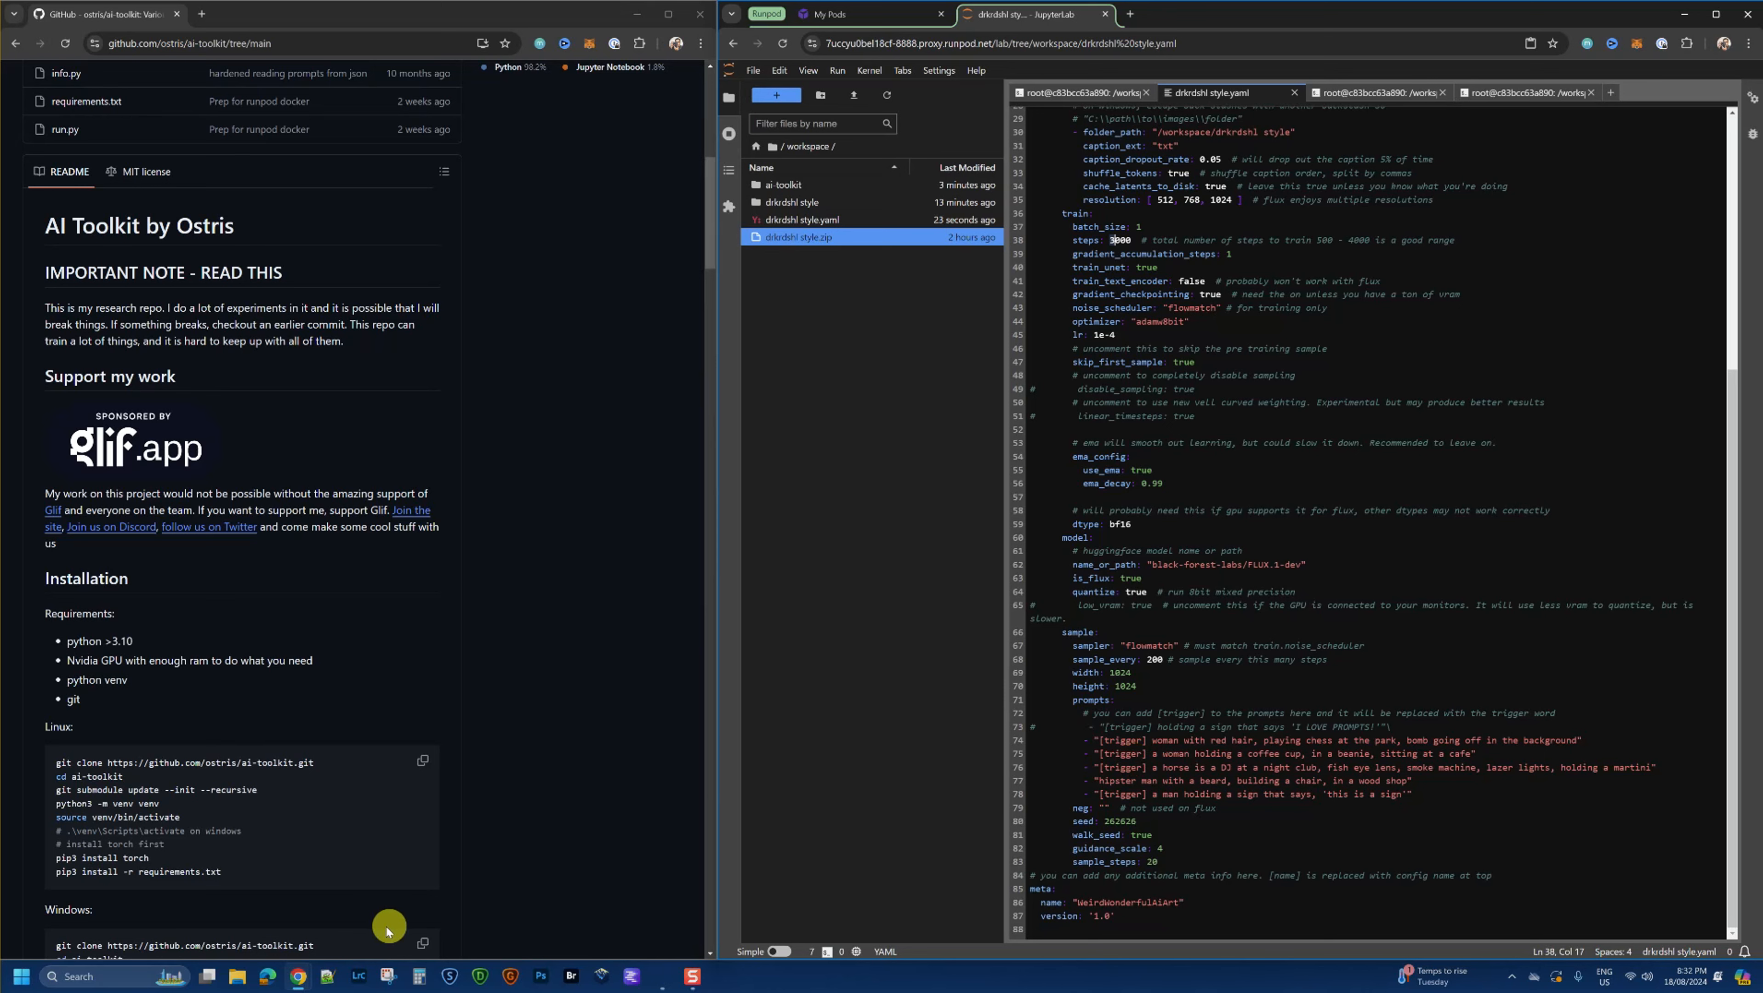
key(alt+Tab)
key(alt+Tab)
key(alt+Tab)
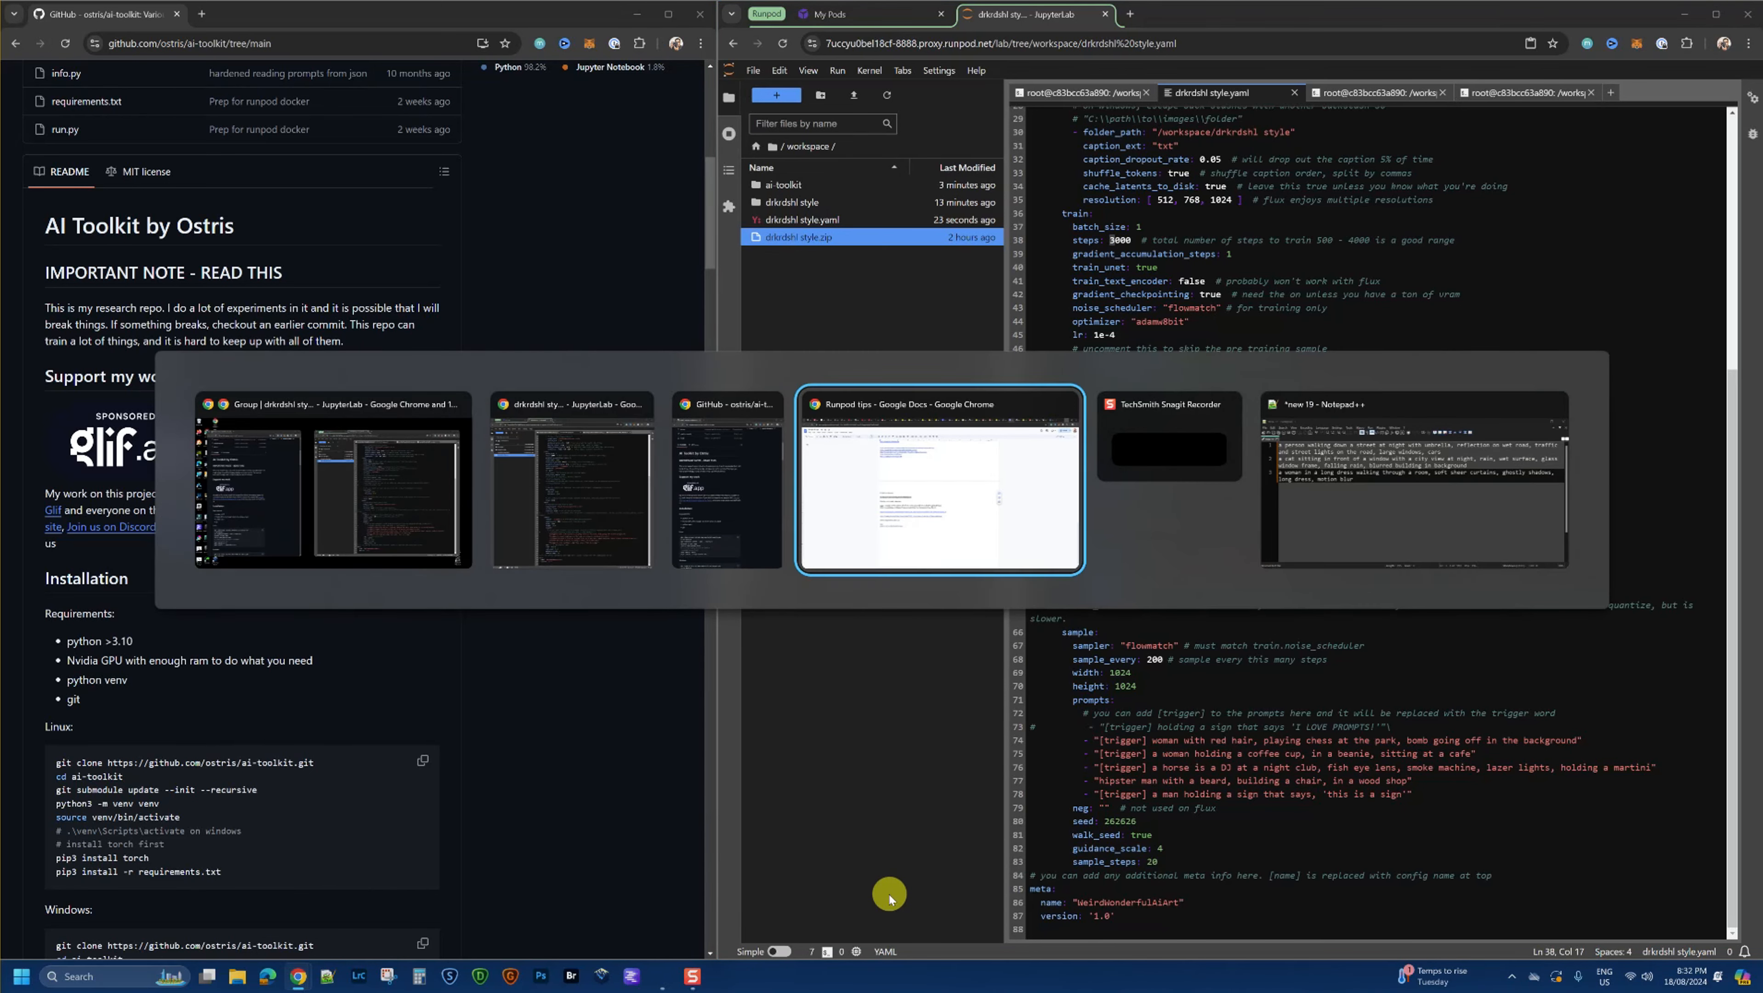
key(alt+Tab)
key(alt+Tab)
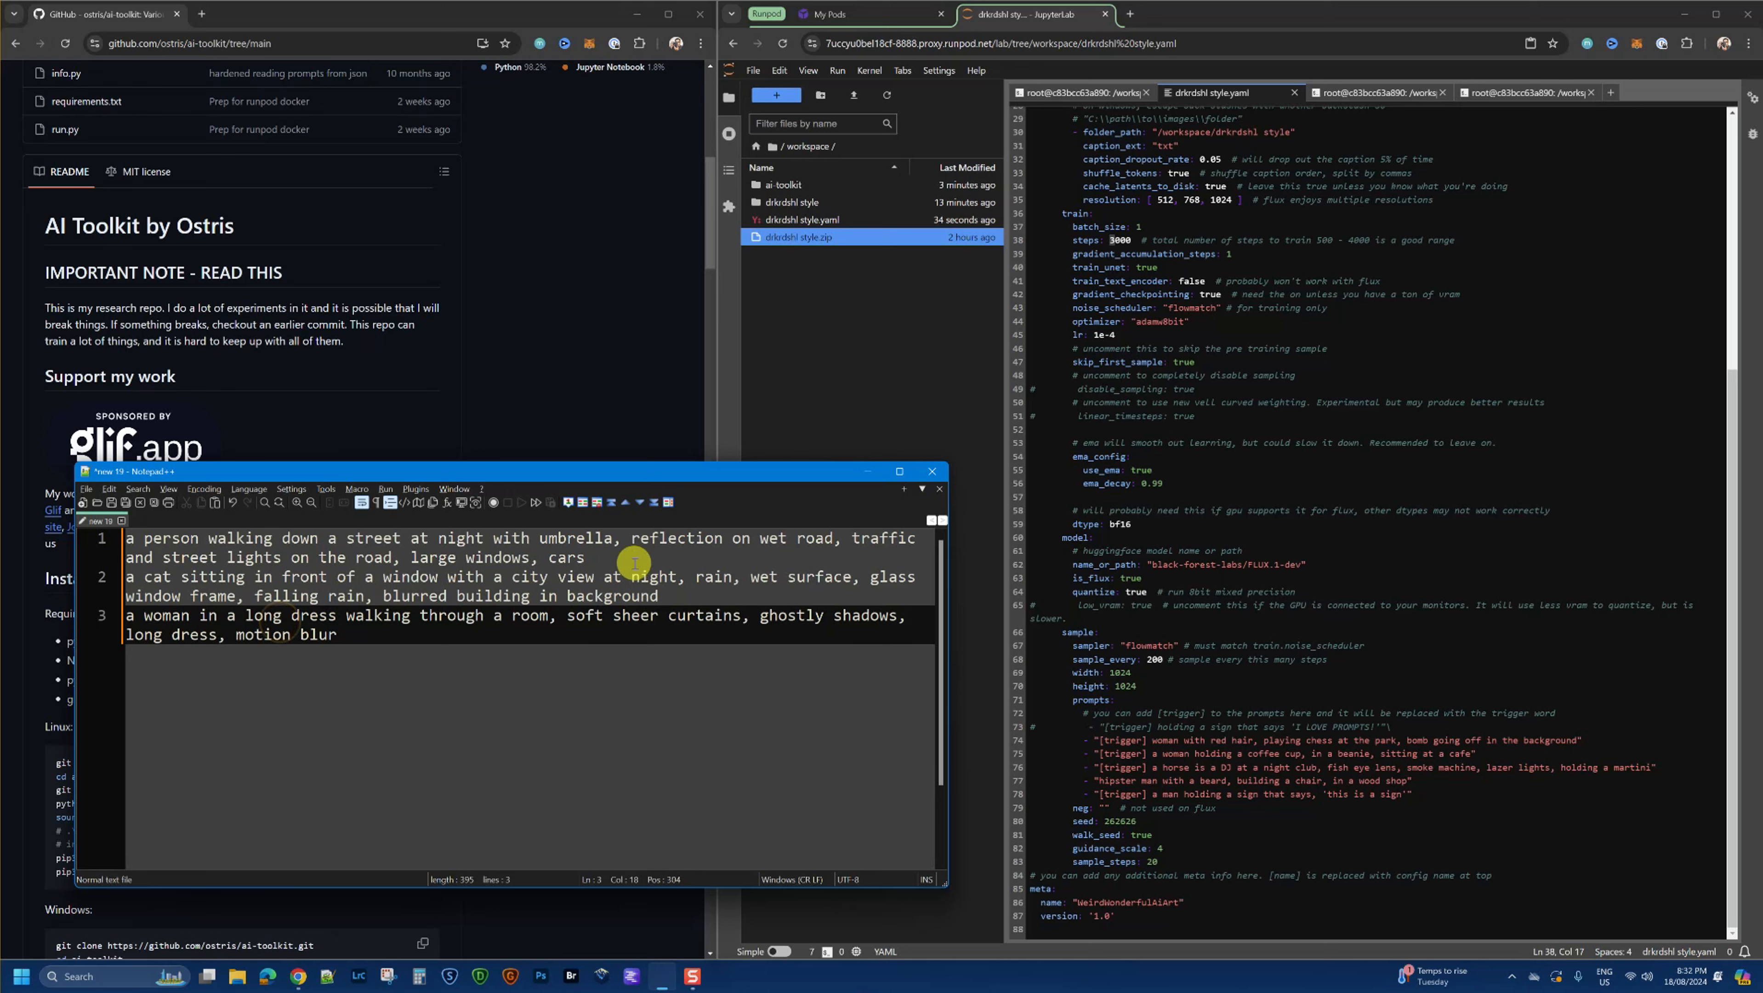
drag(634, 562, 96, 523)
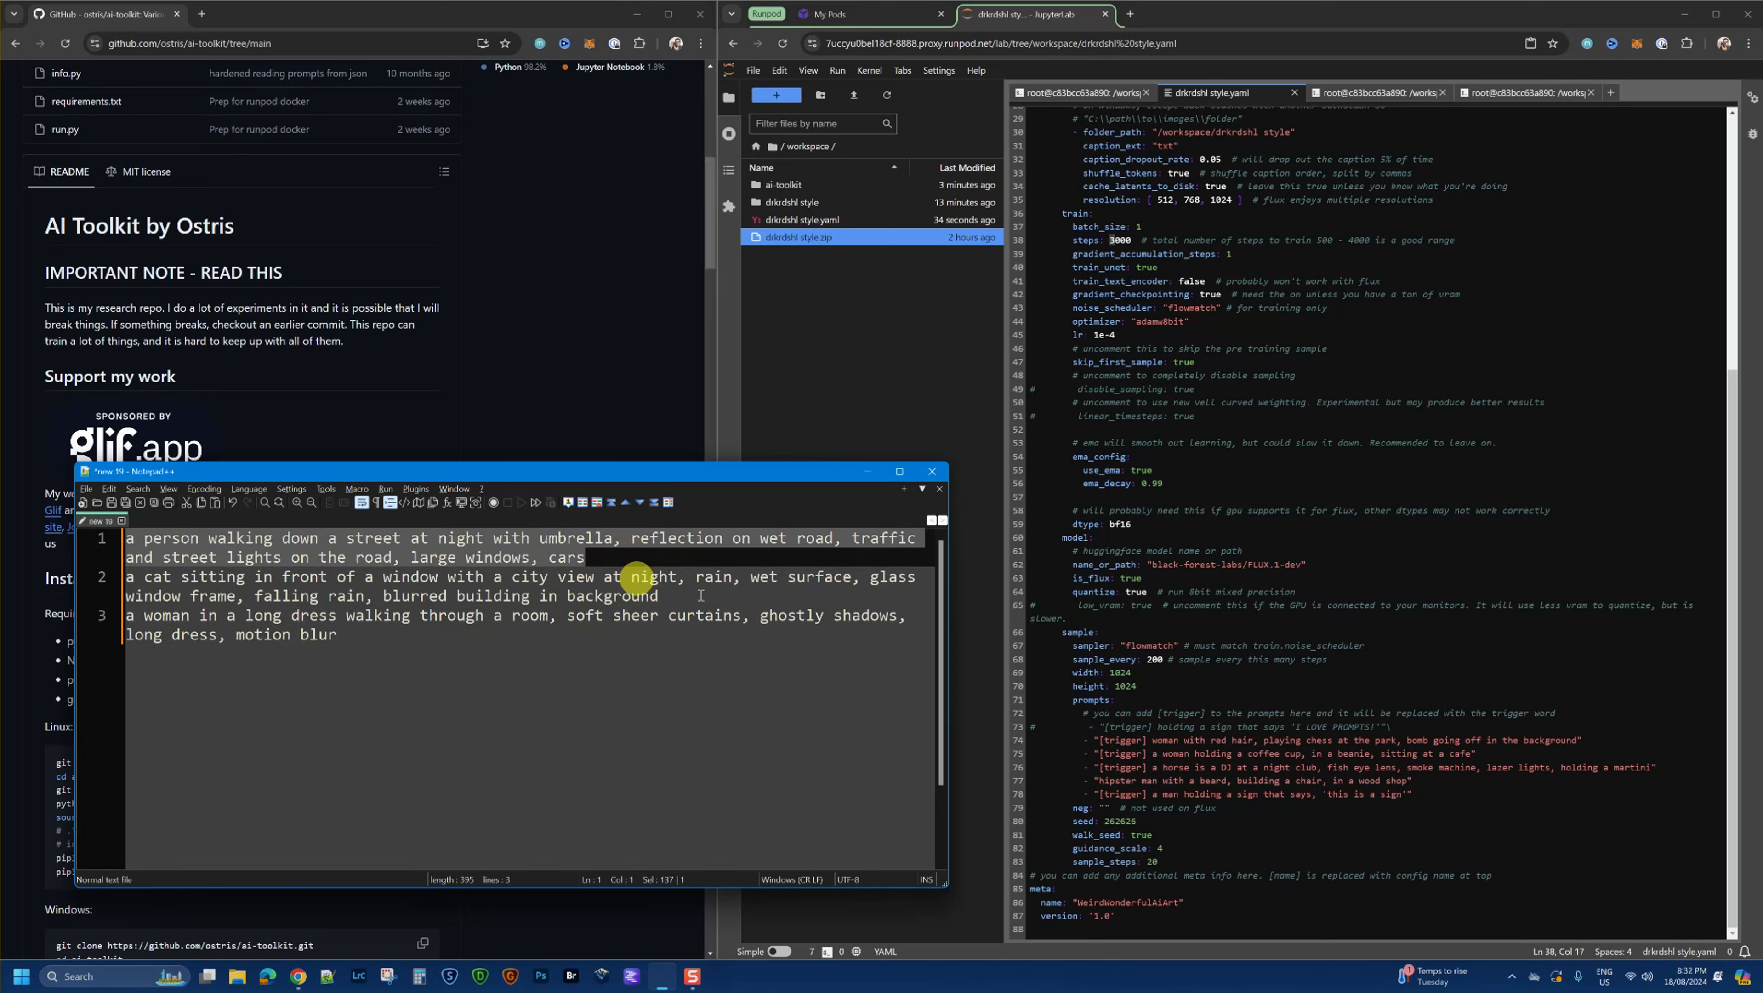
click(1142, 754)
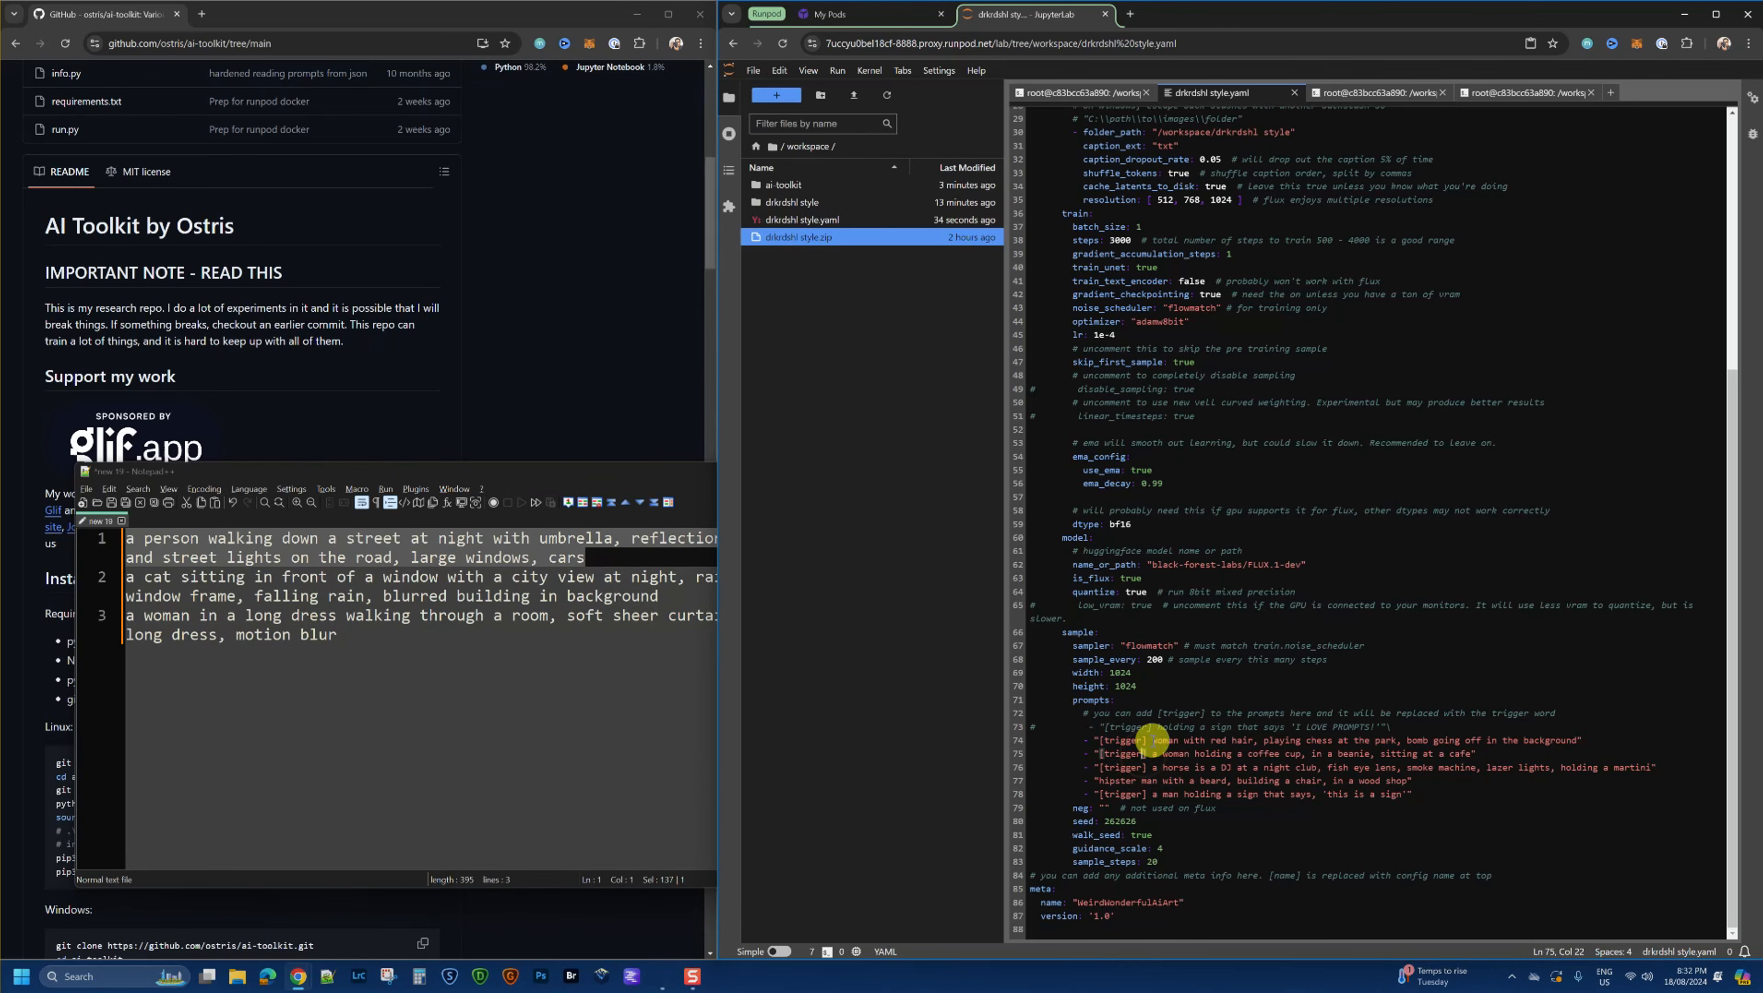
drag(1152, 740, 1576, 741)
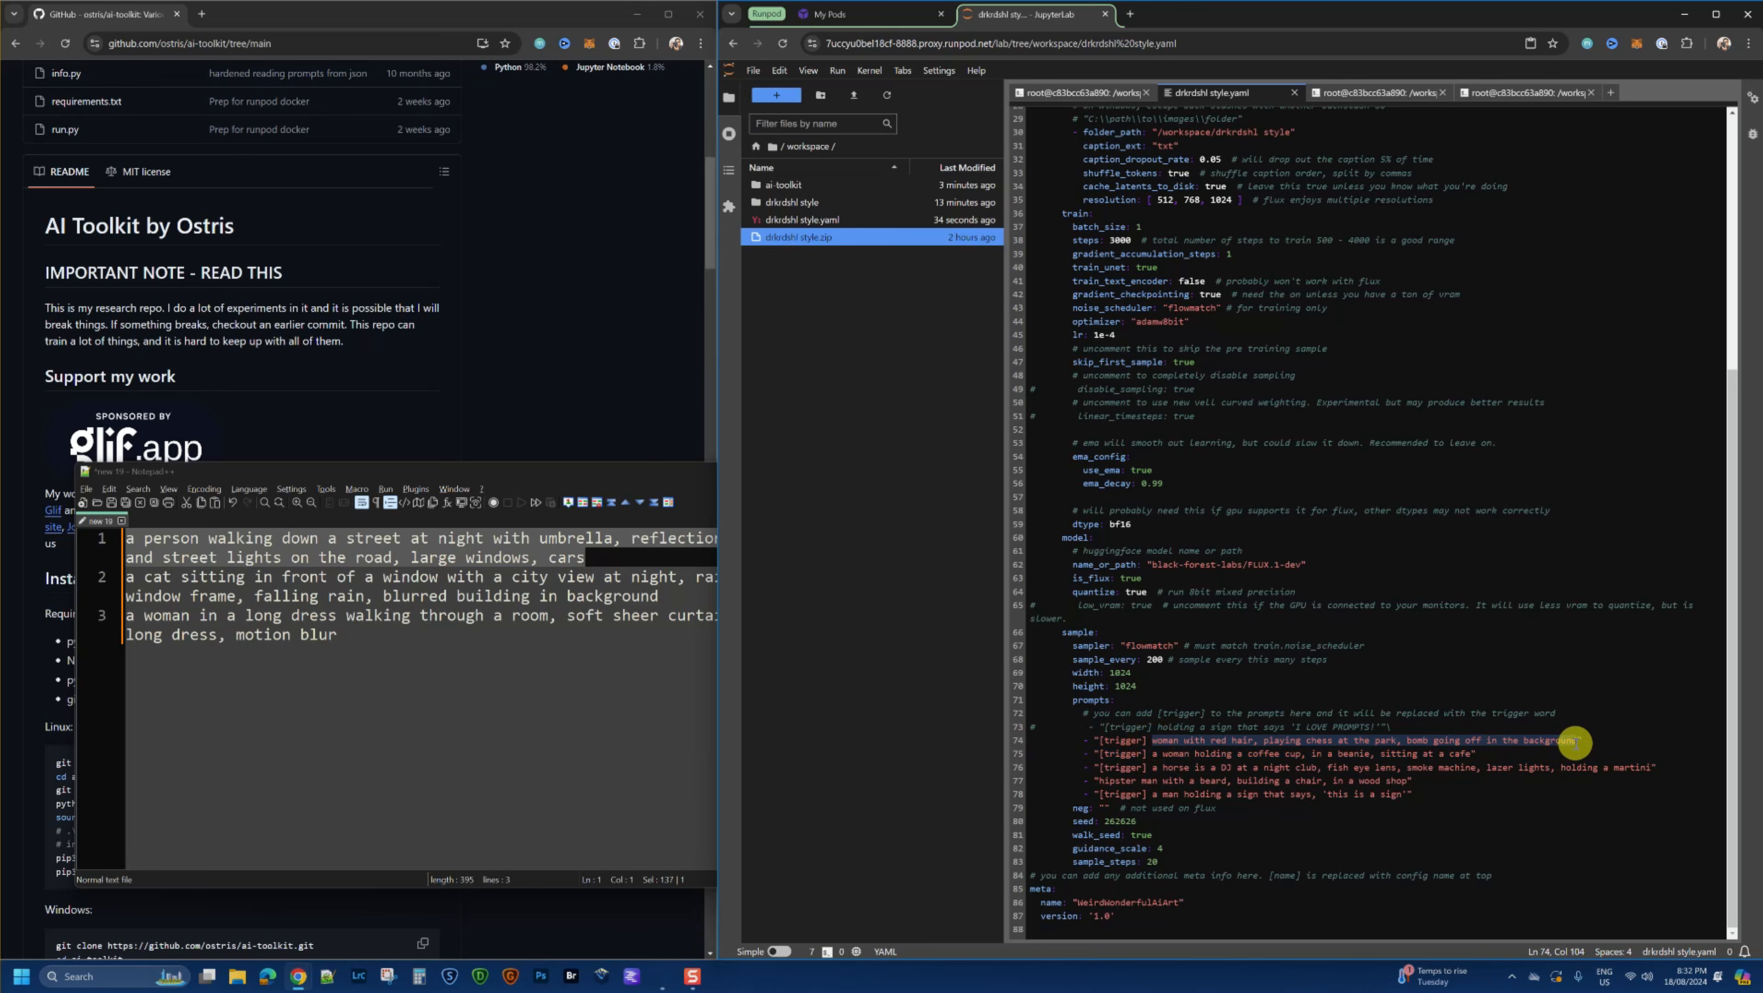
key(ctrl+v)
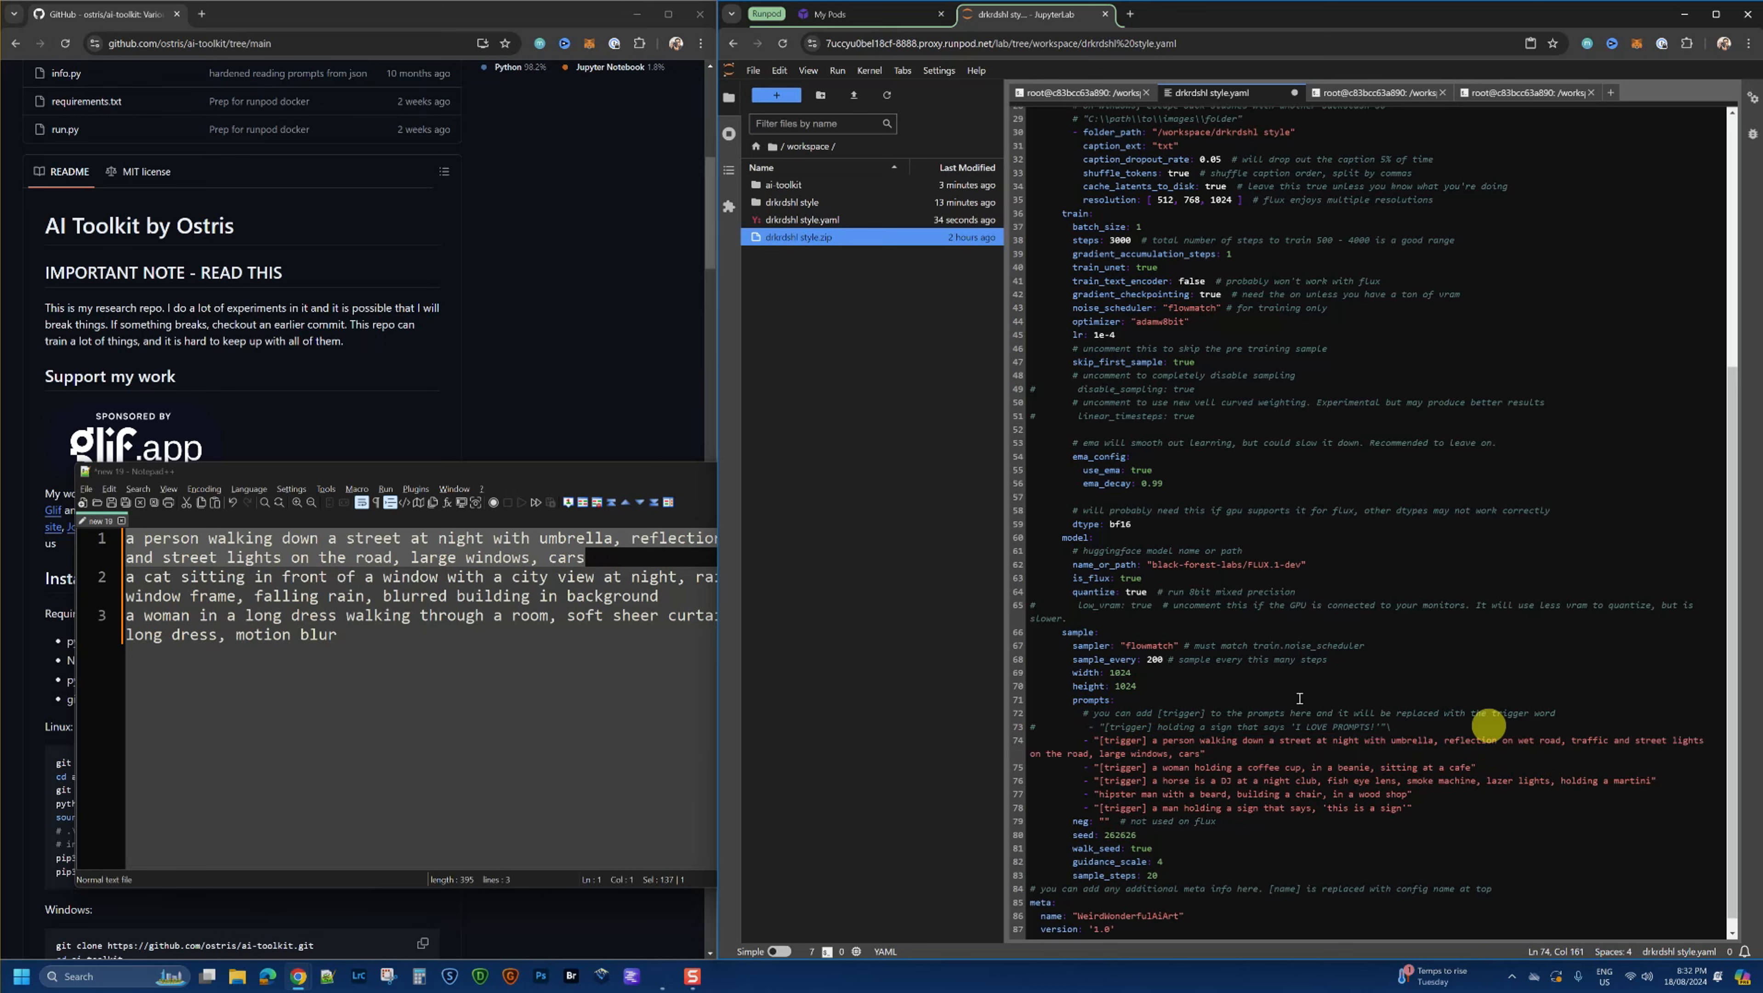
Step: Replace the coffee cup prompt after [trigger] with the Notepad++ line beginning "a cat sitting in front of a window with a city view"
click(195, 581)
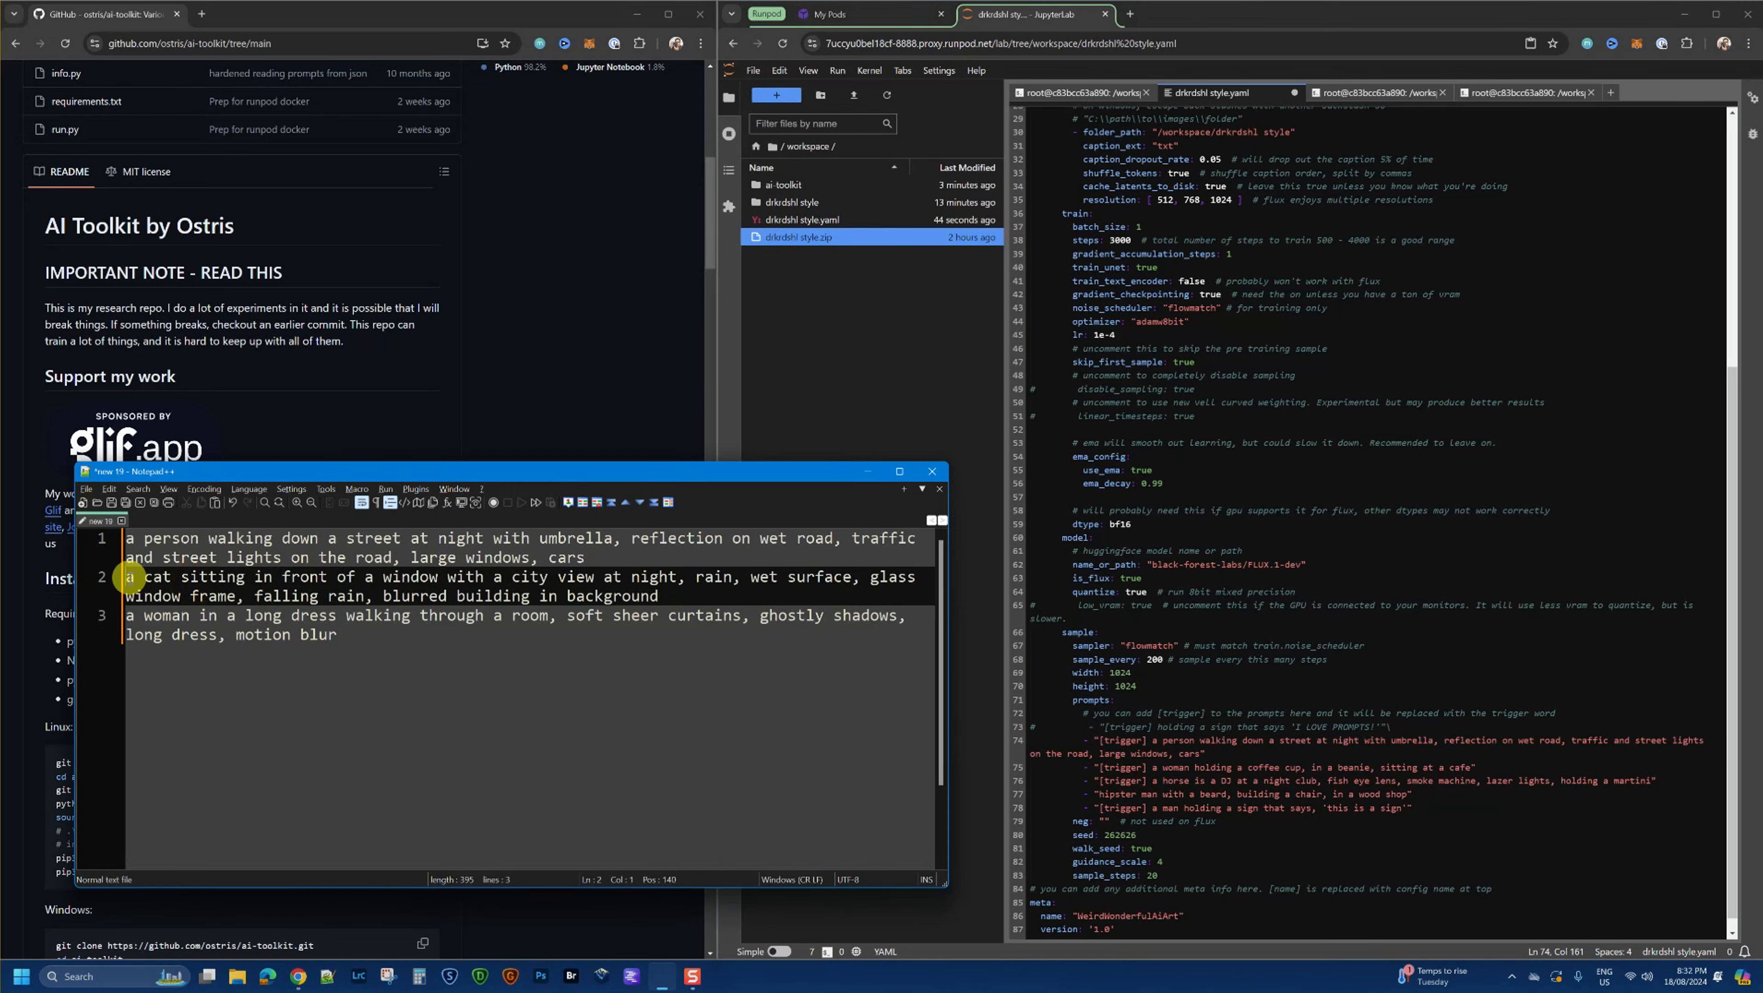
drag(130, 576, 656, 595)
key(ctrl+c)
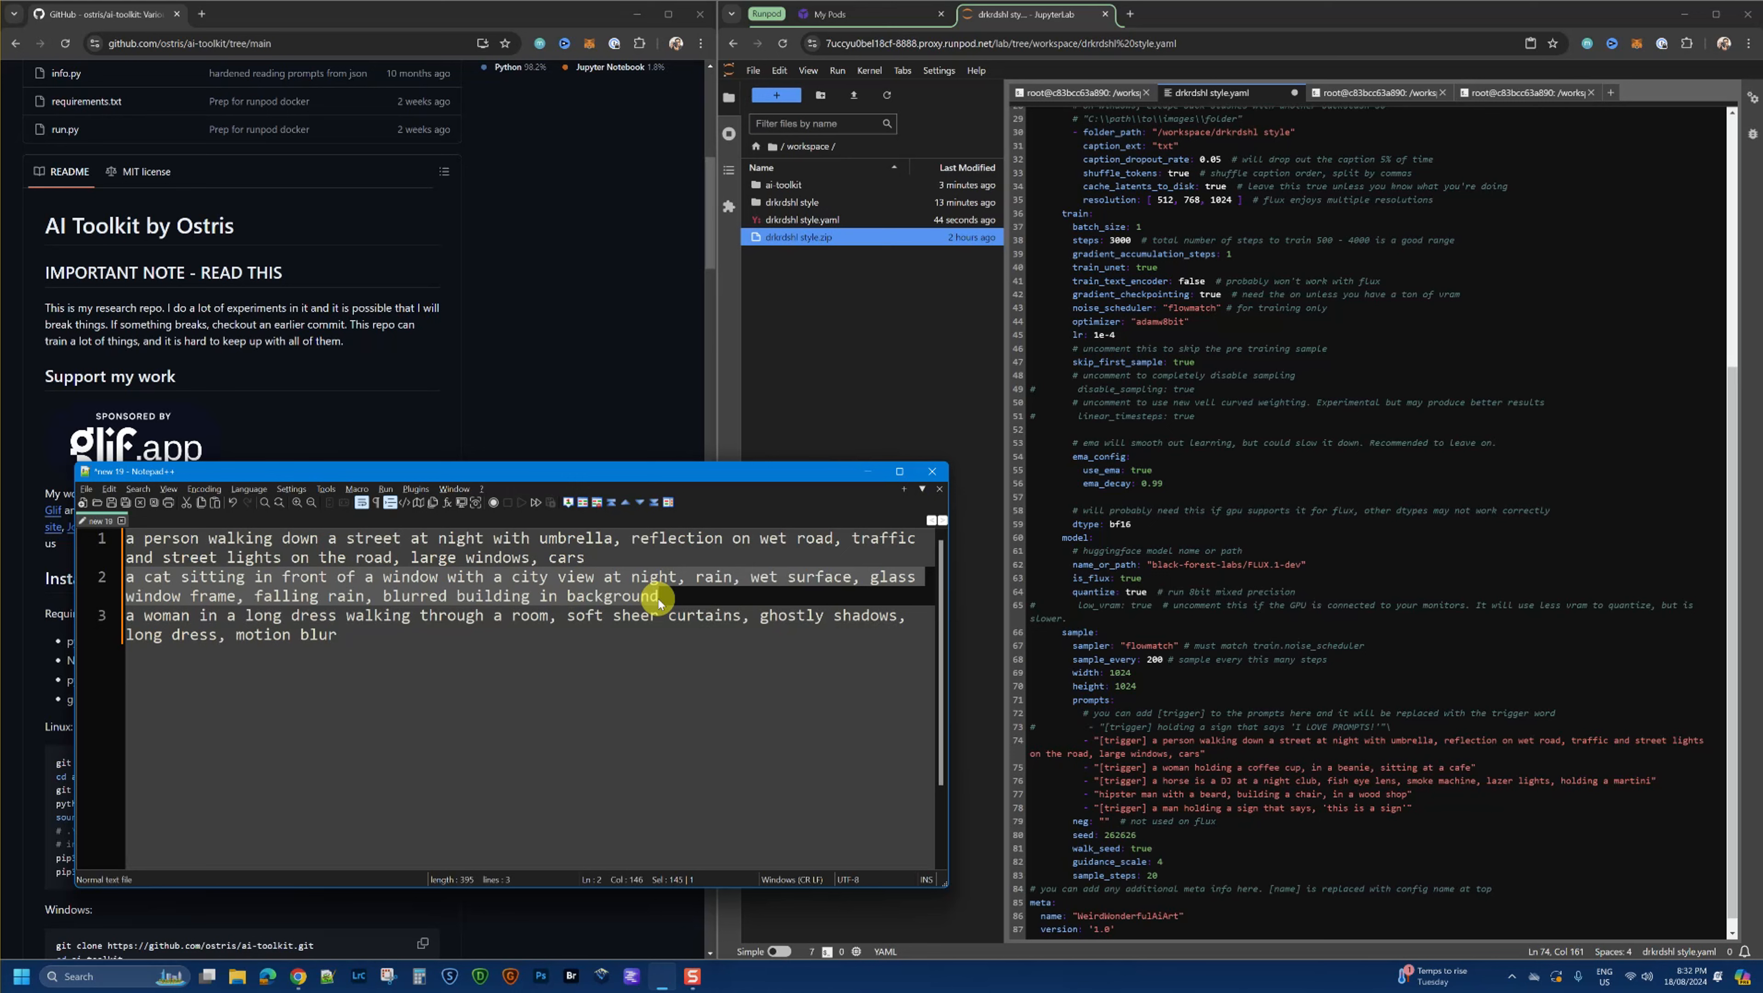
click(1150, 766)
drag(1150, 766, 1464, 765)
key(ctrl+v)
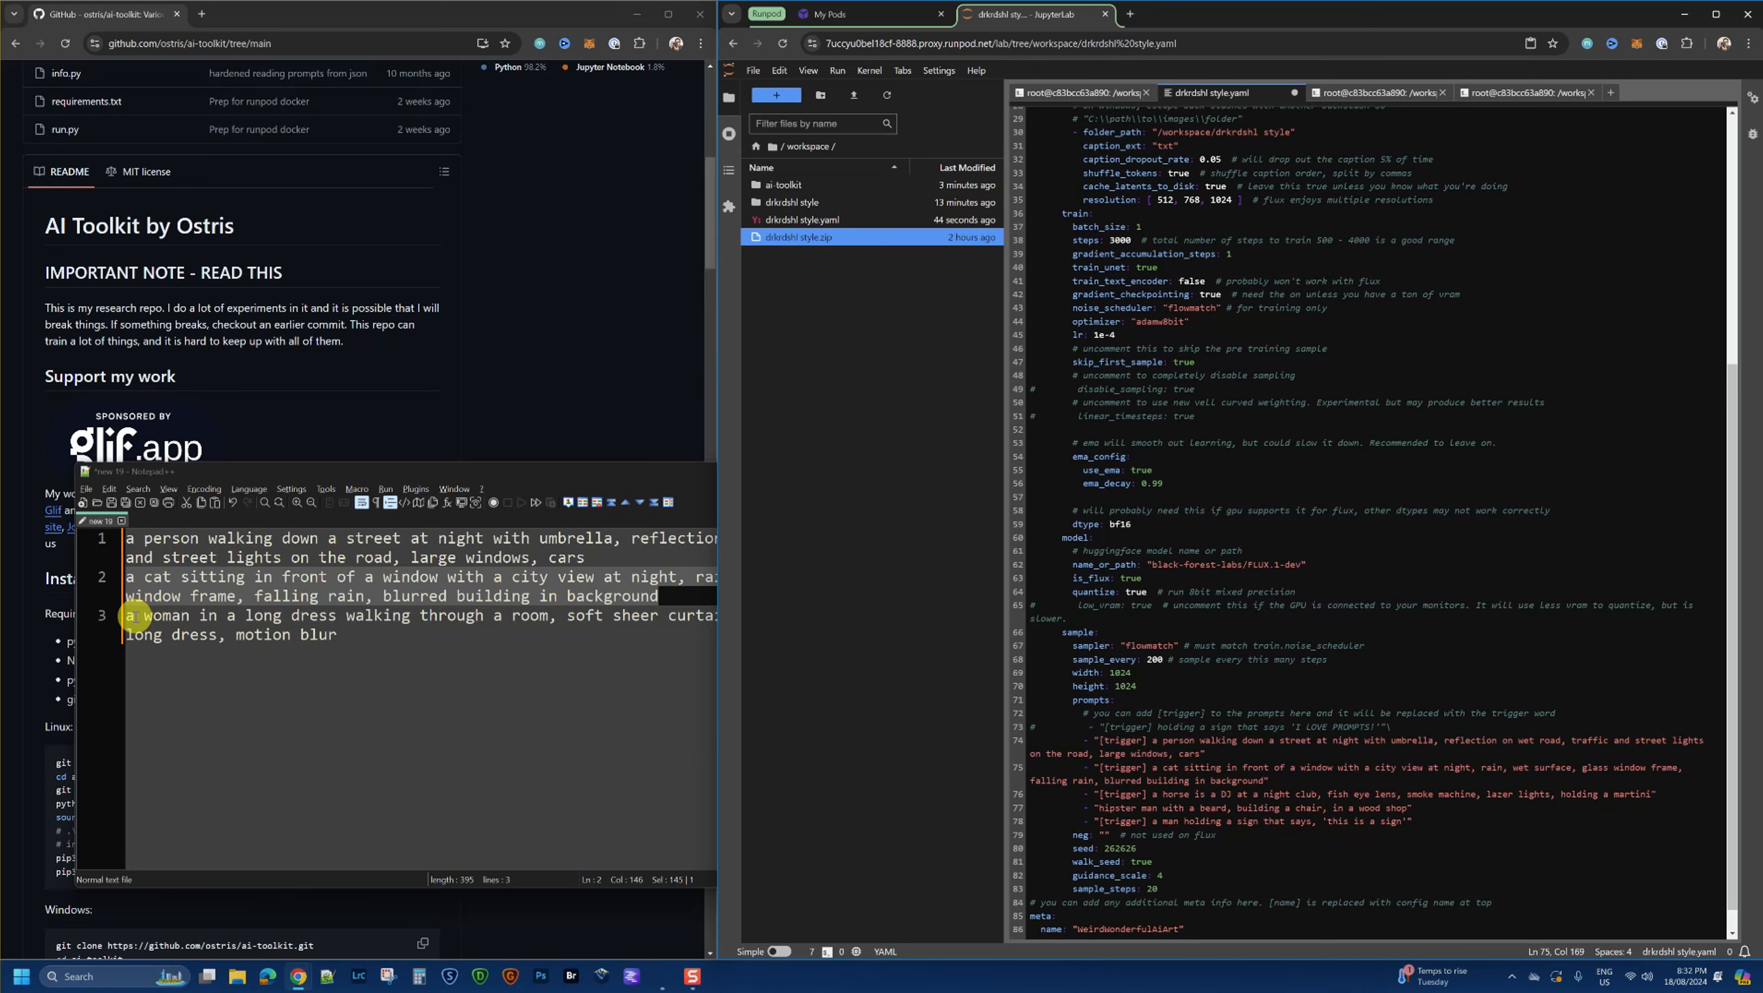
Step: Replace the horse DJ prompt after [trigger] with the Notepad++ line beginning "a woman in a long dress walking through a room"
drag(129, 616, 332, 645)
key(ctrl+c)
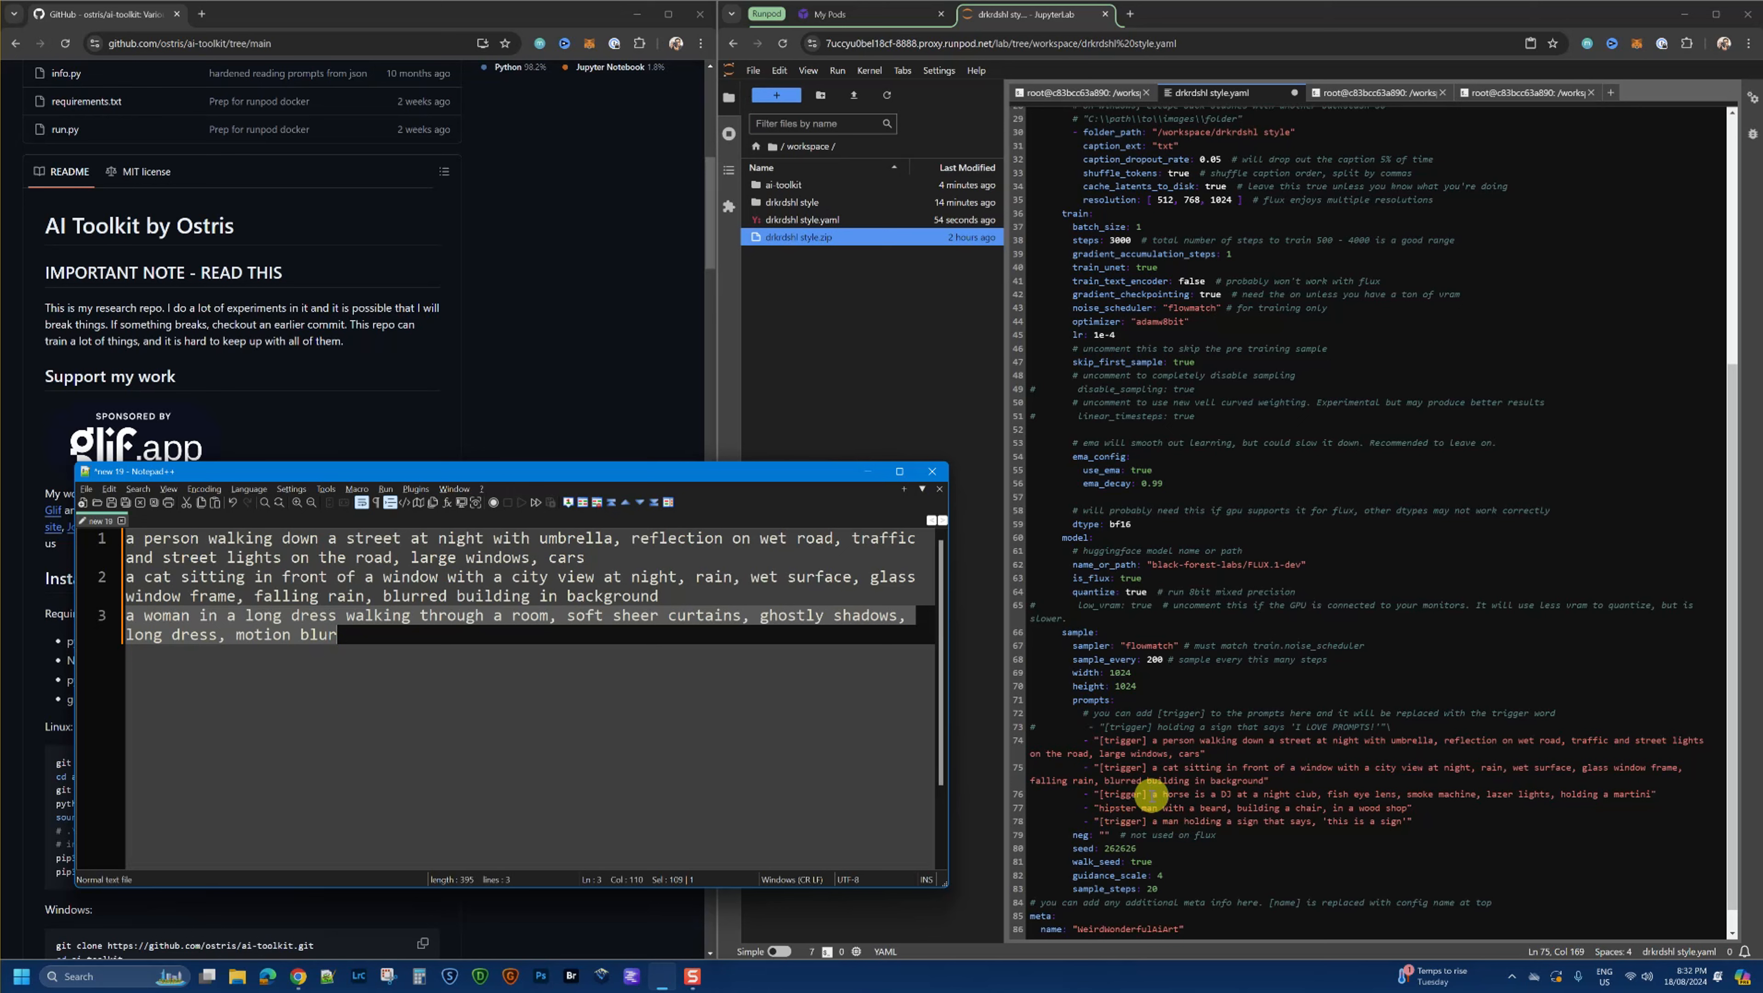
drag(1150, 793, 1658, 795)
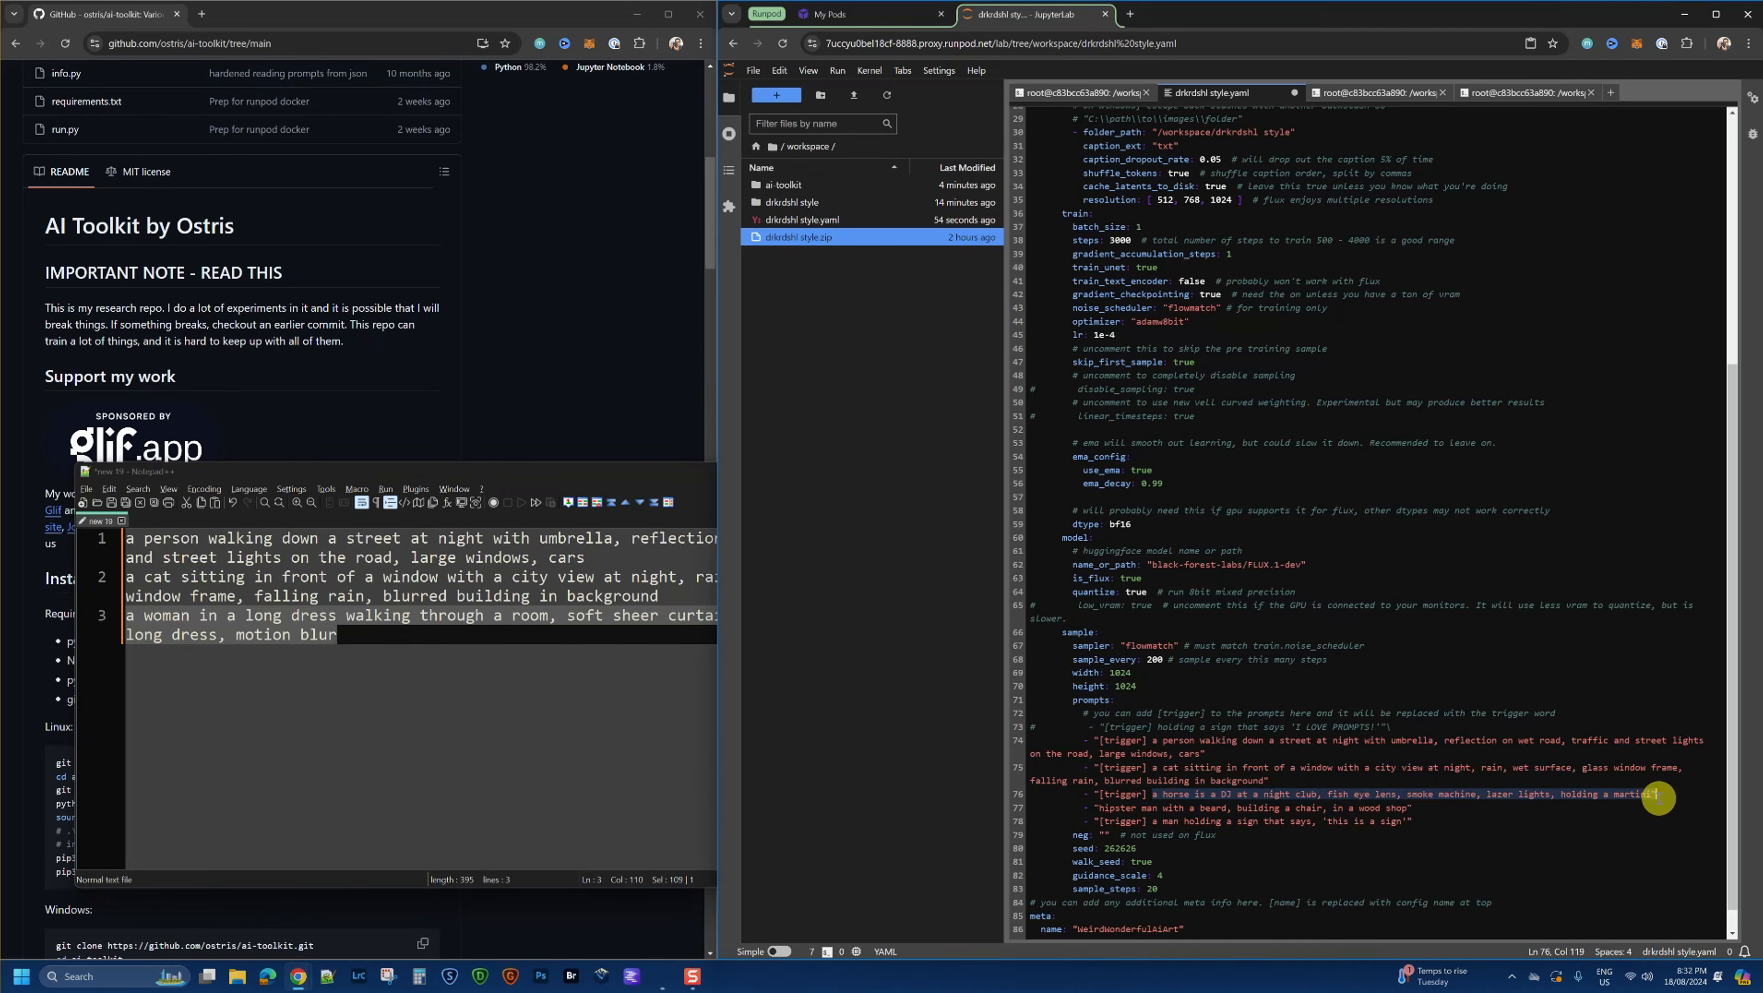
key(ctrl+v)
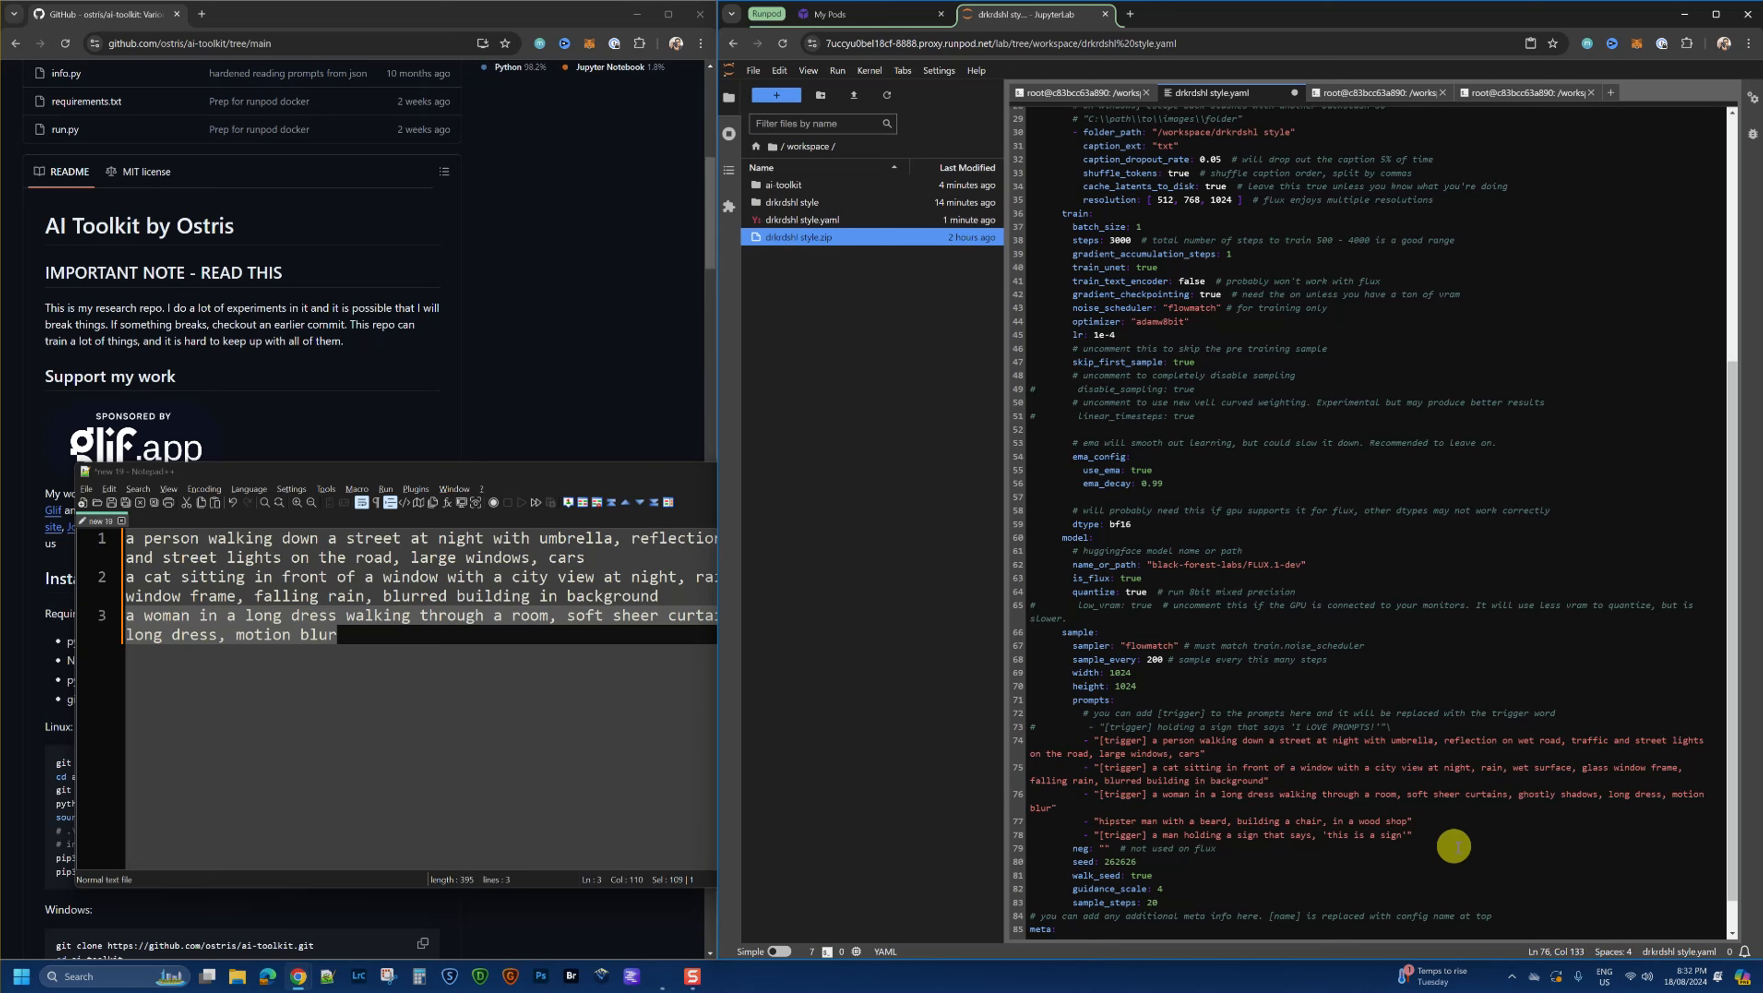
Step: Delete the hipster man and the man holding a sign prompts from the sample prompts list
drag(1457, 839, 1018, 824)
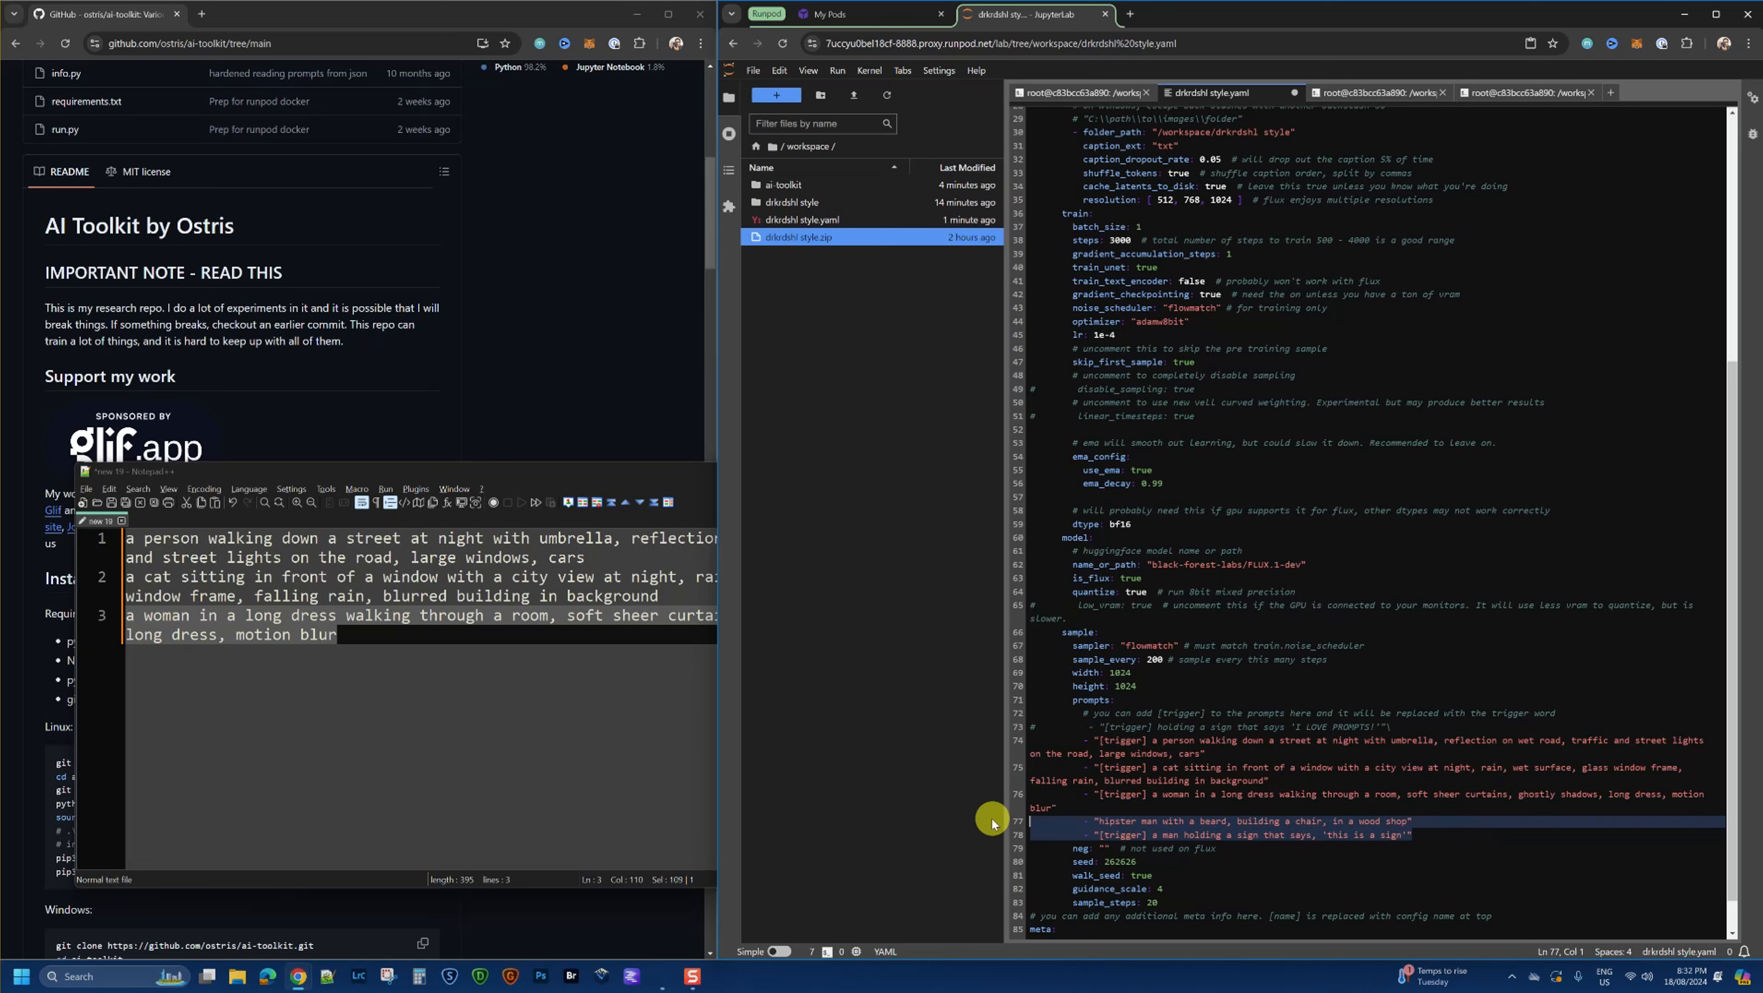
key(BackSpace)
key(BackSpace)
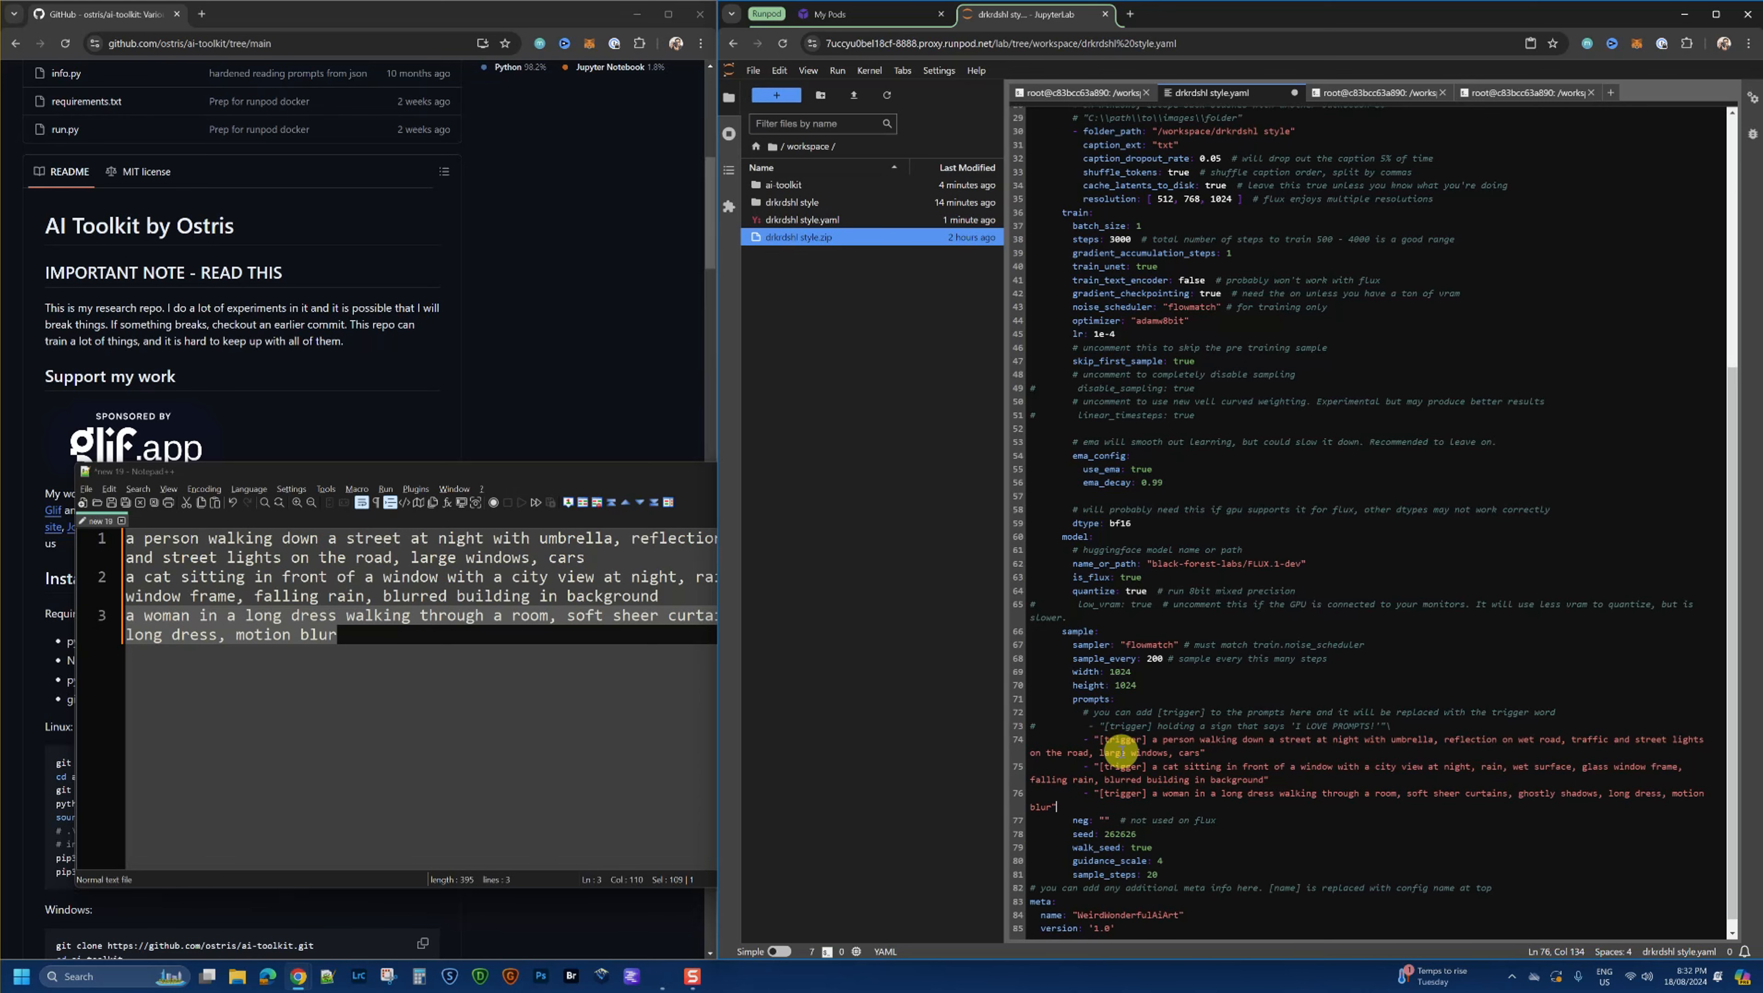
Step: Set the sample seed to 88888888 and review the guidance scale, sample steps and meta name below it
scroll(1113, 751, down, 1)
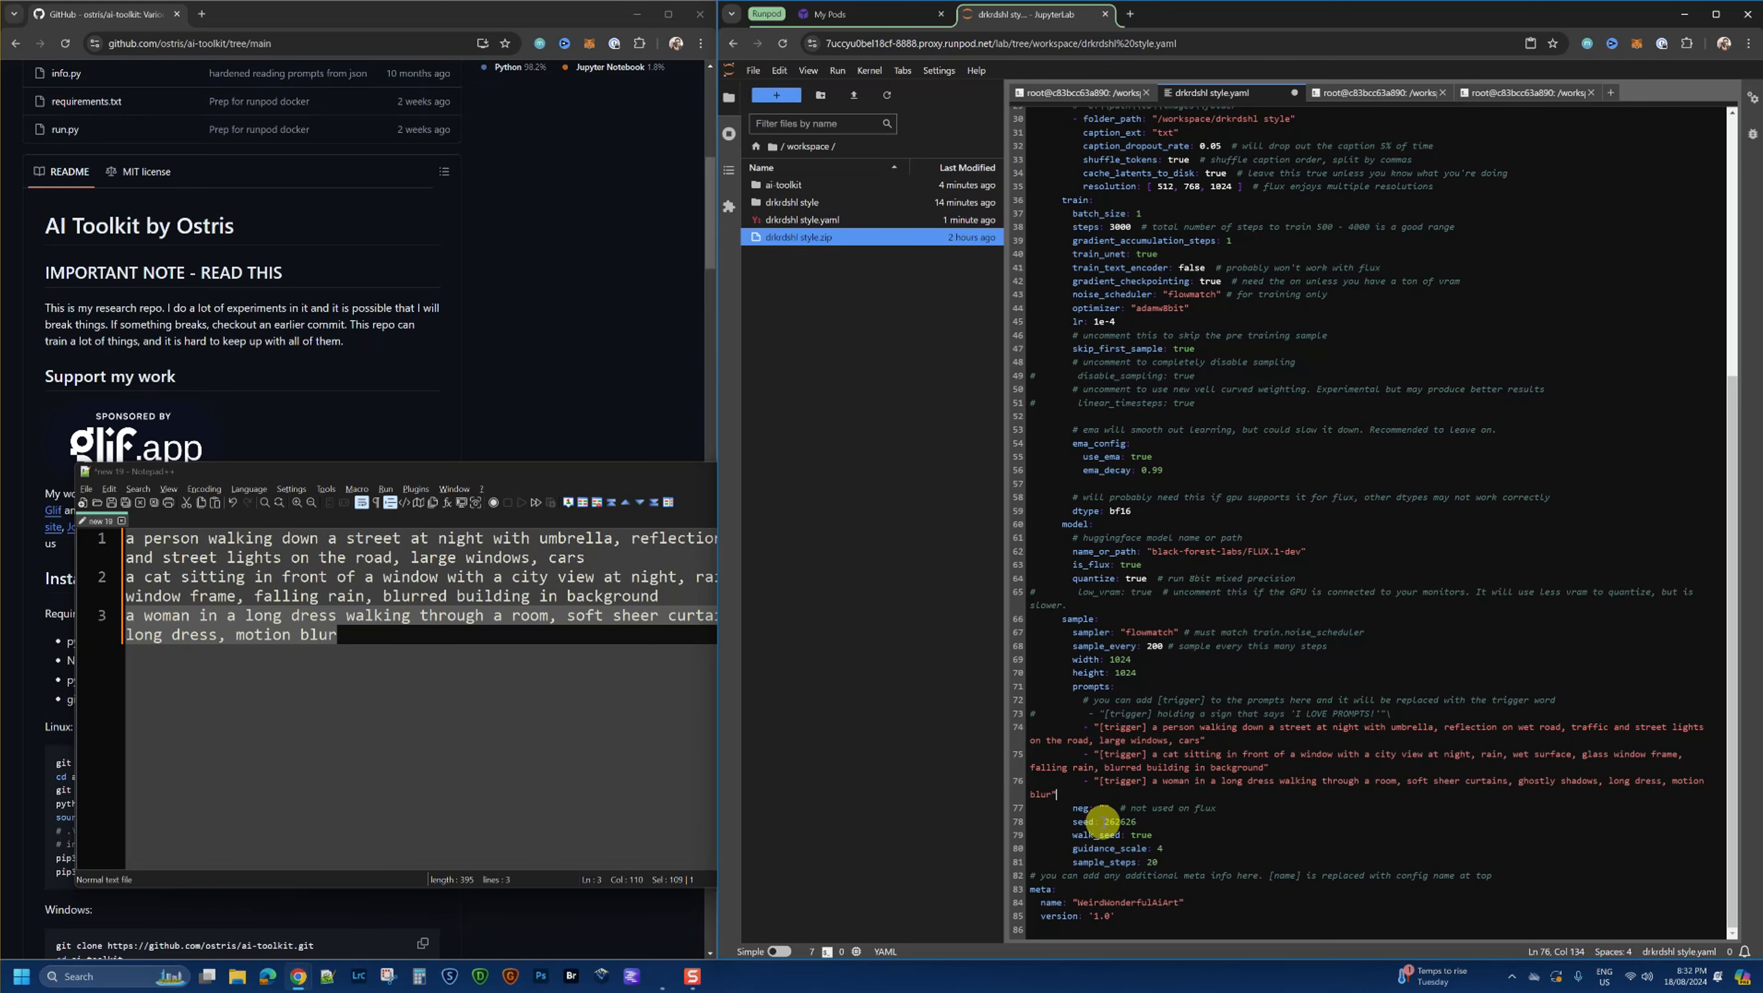
drag(1105, 822, 1135, 821)
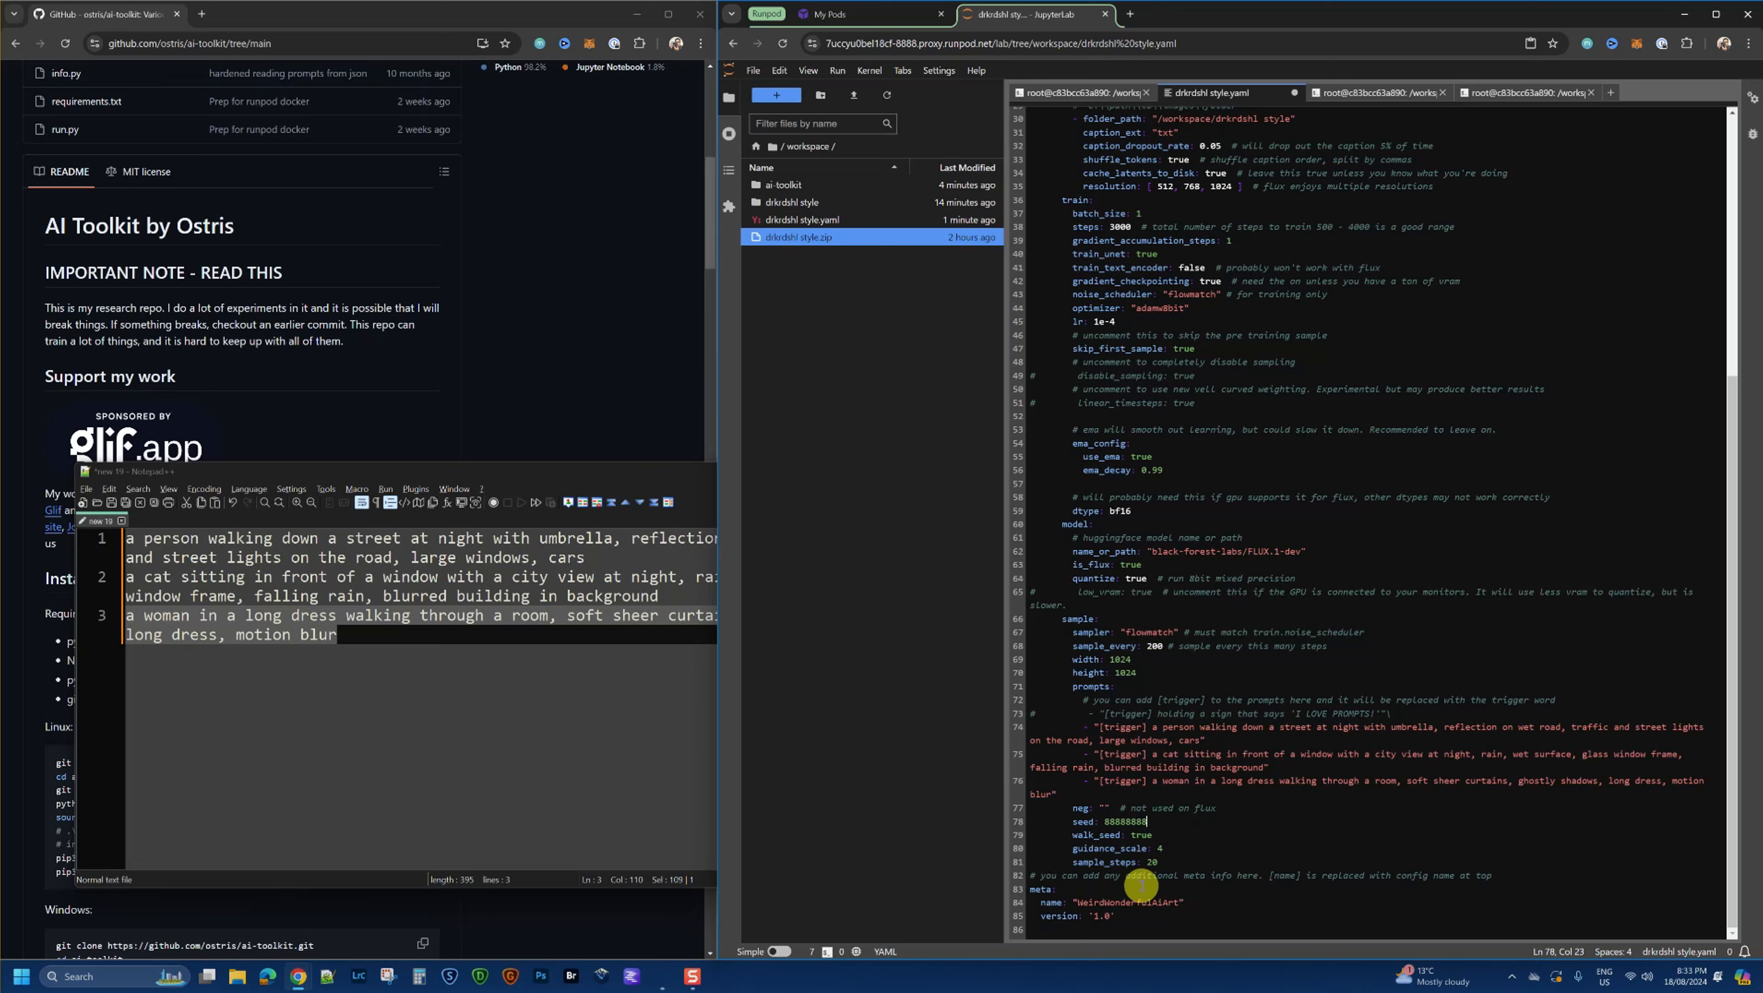
click(1154, 850)
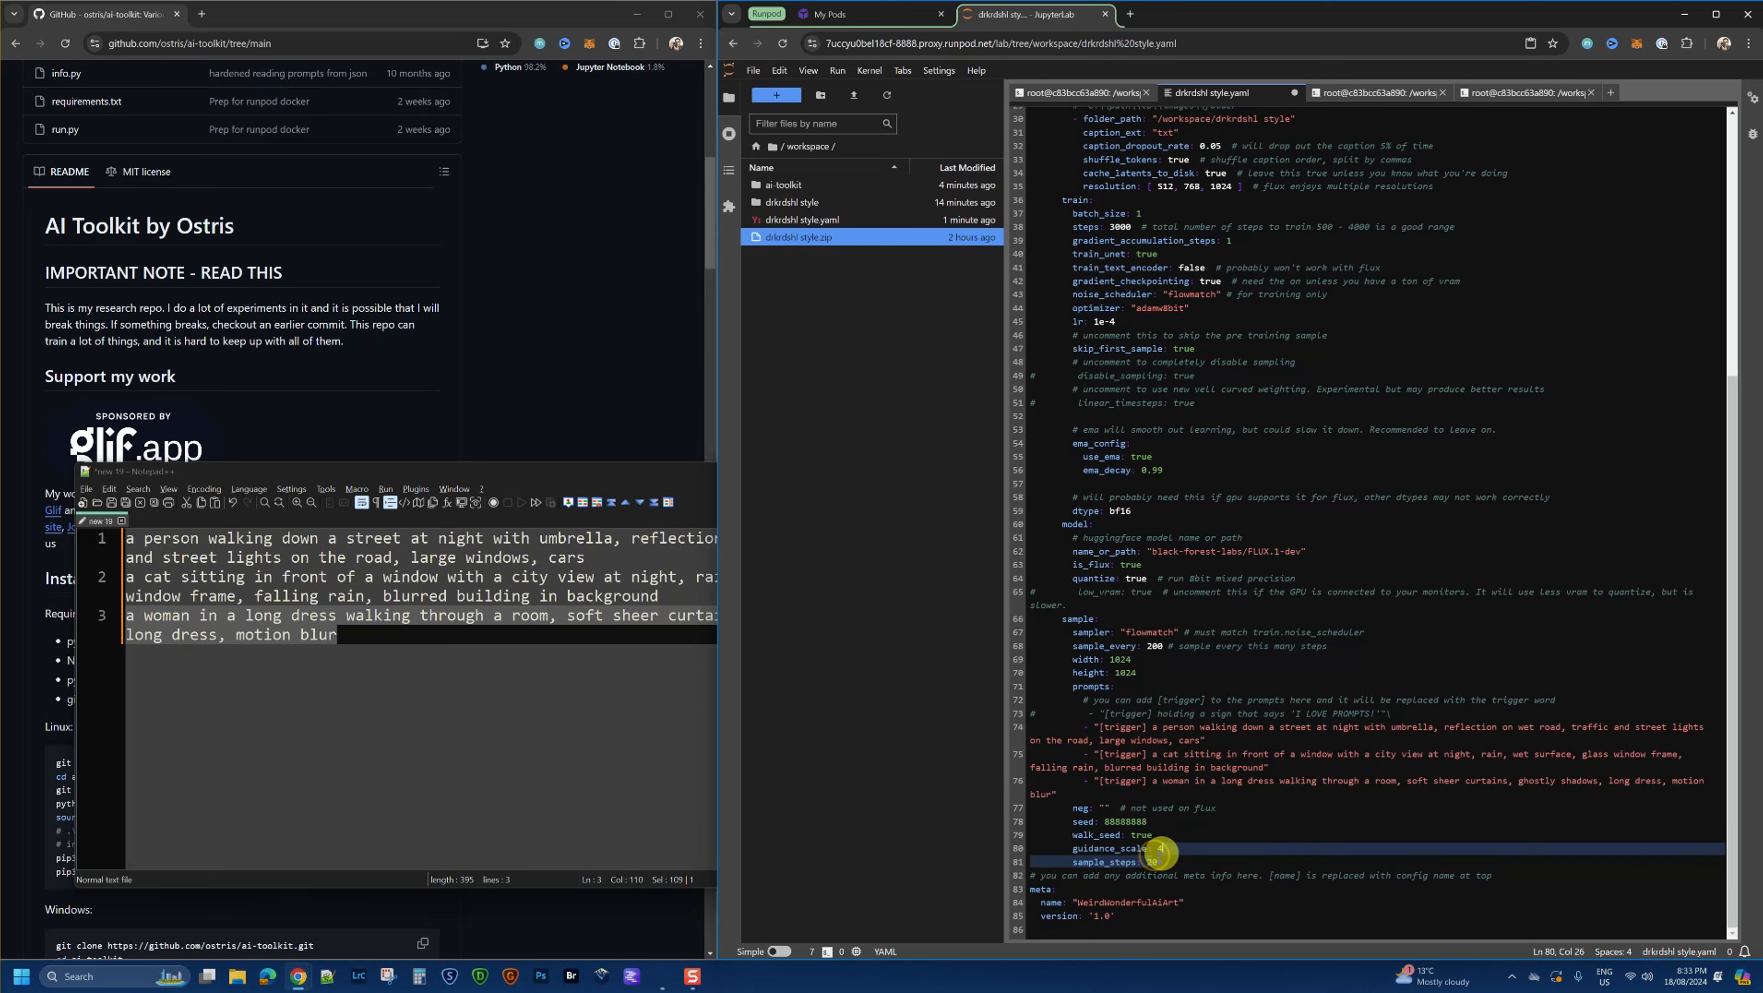
click(1152, 875)
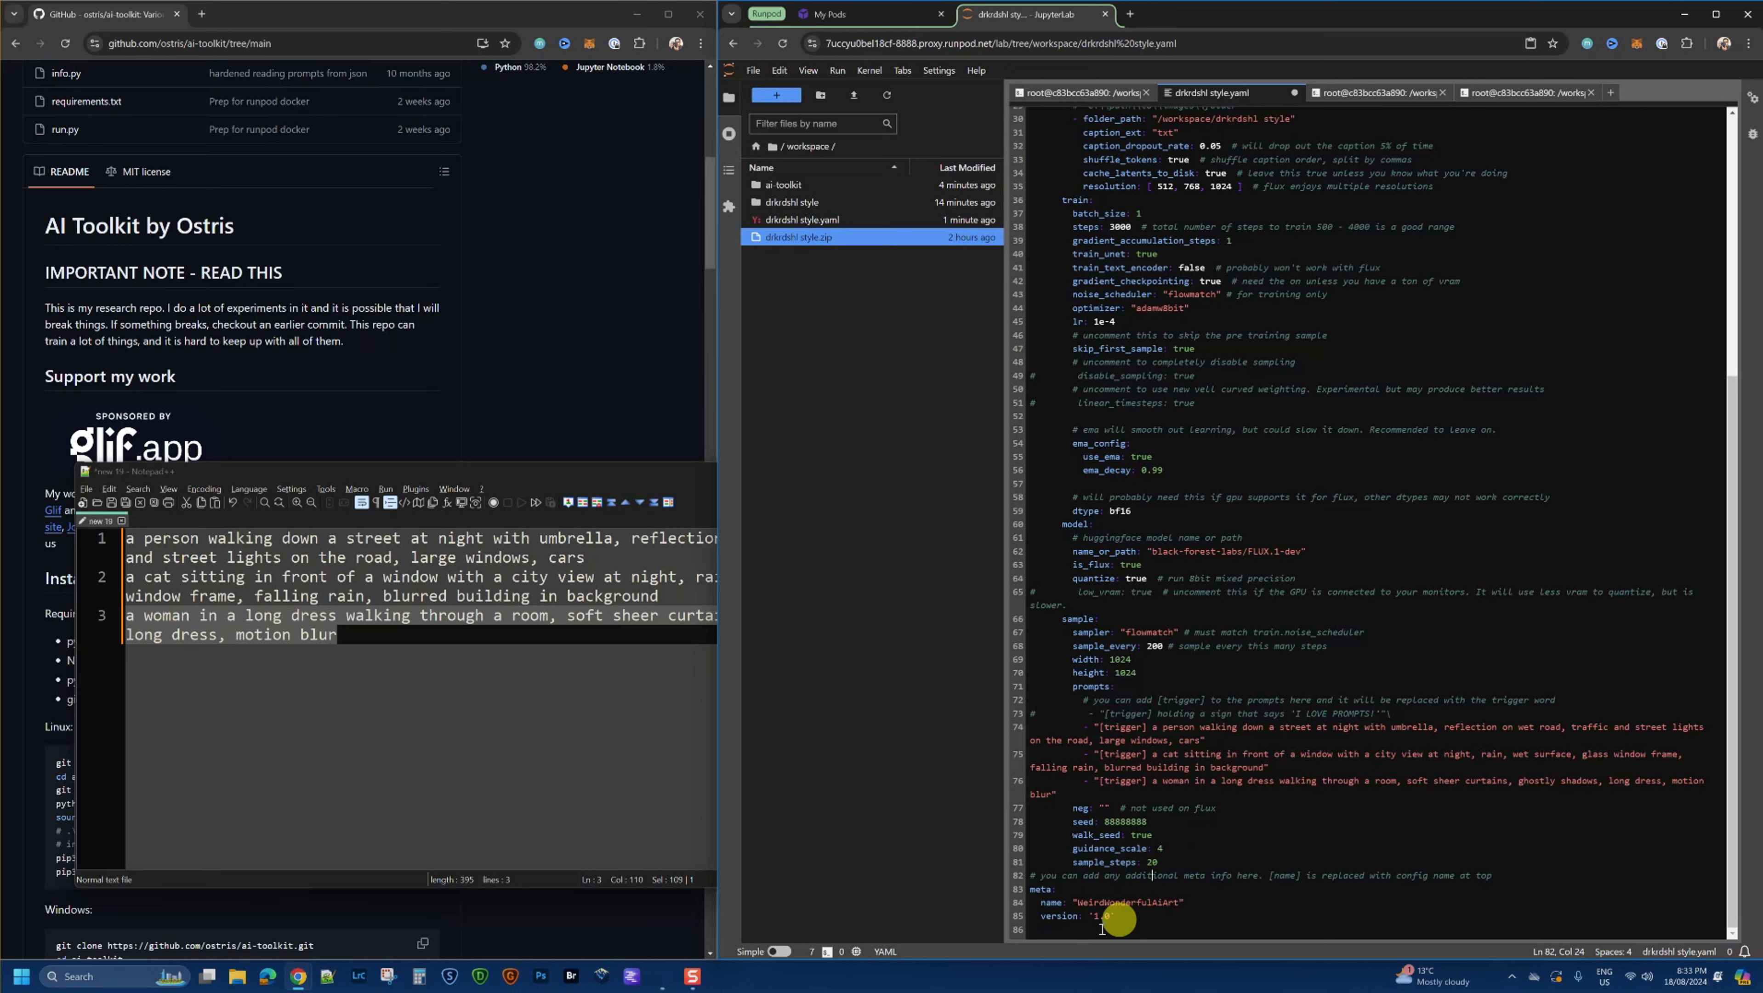
double_click(1077, 901)
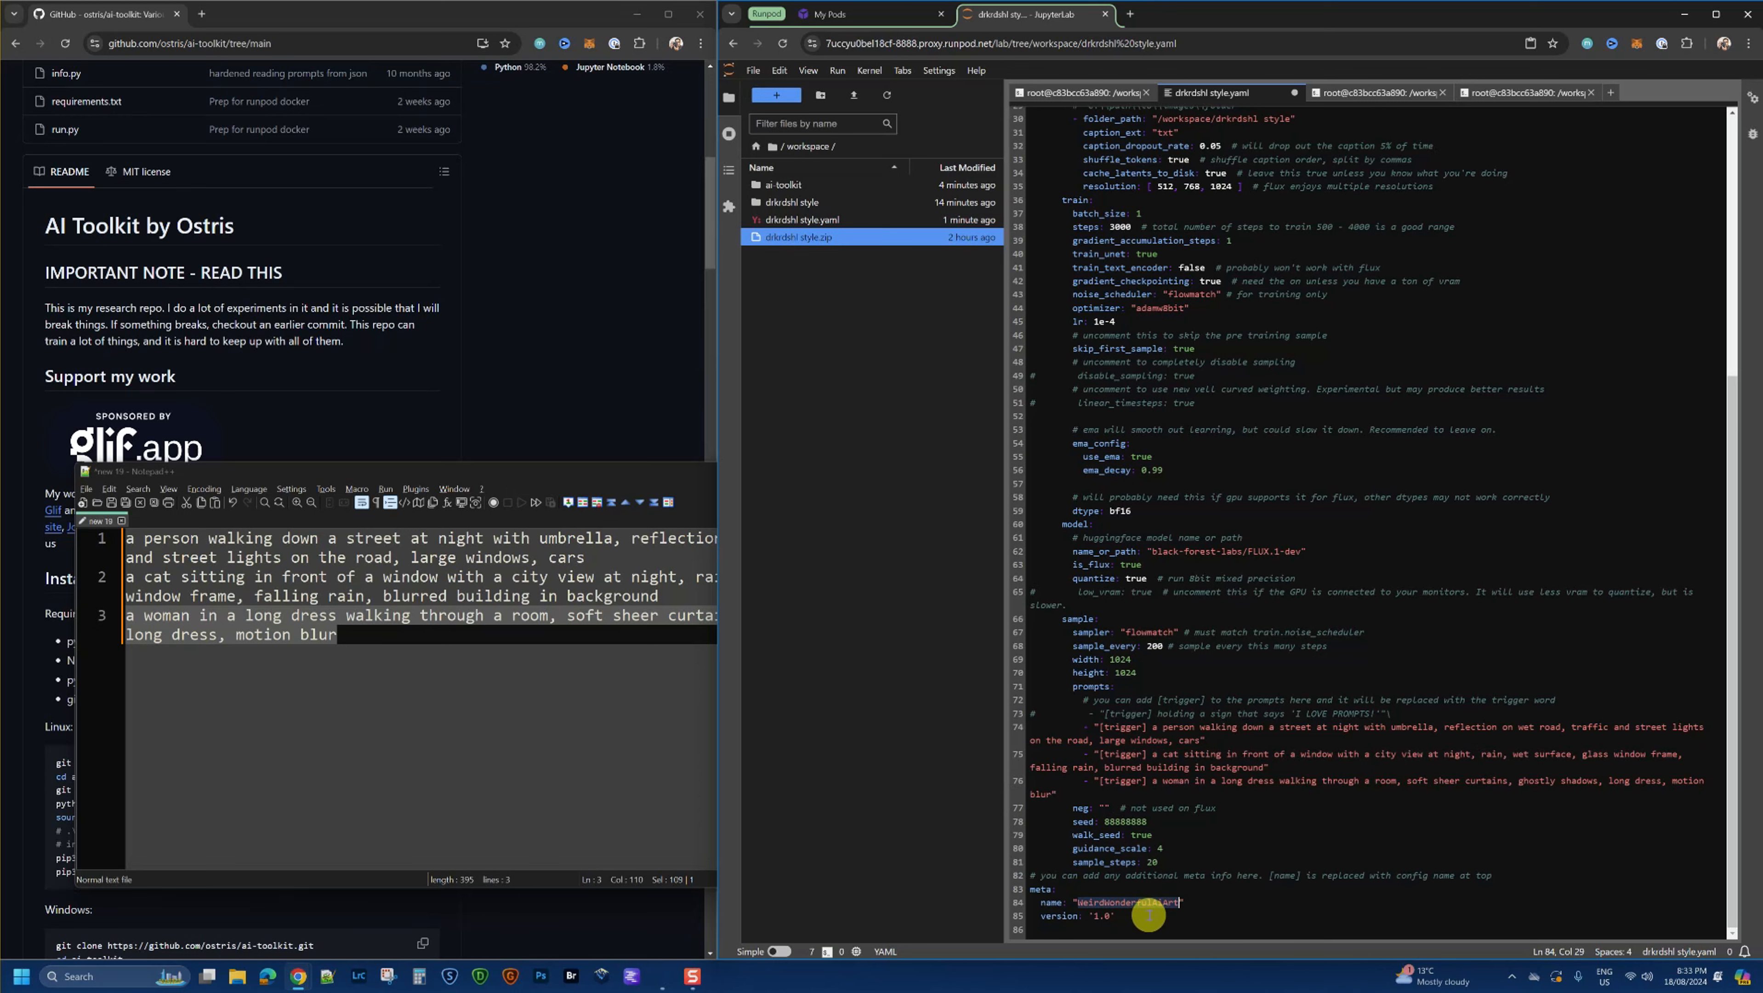
Step: Close drkrdshl style.yaml and save its changes
scroll(1145, 671, up, 5)
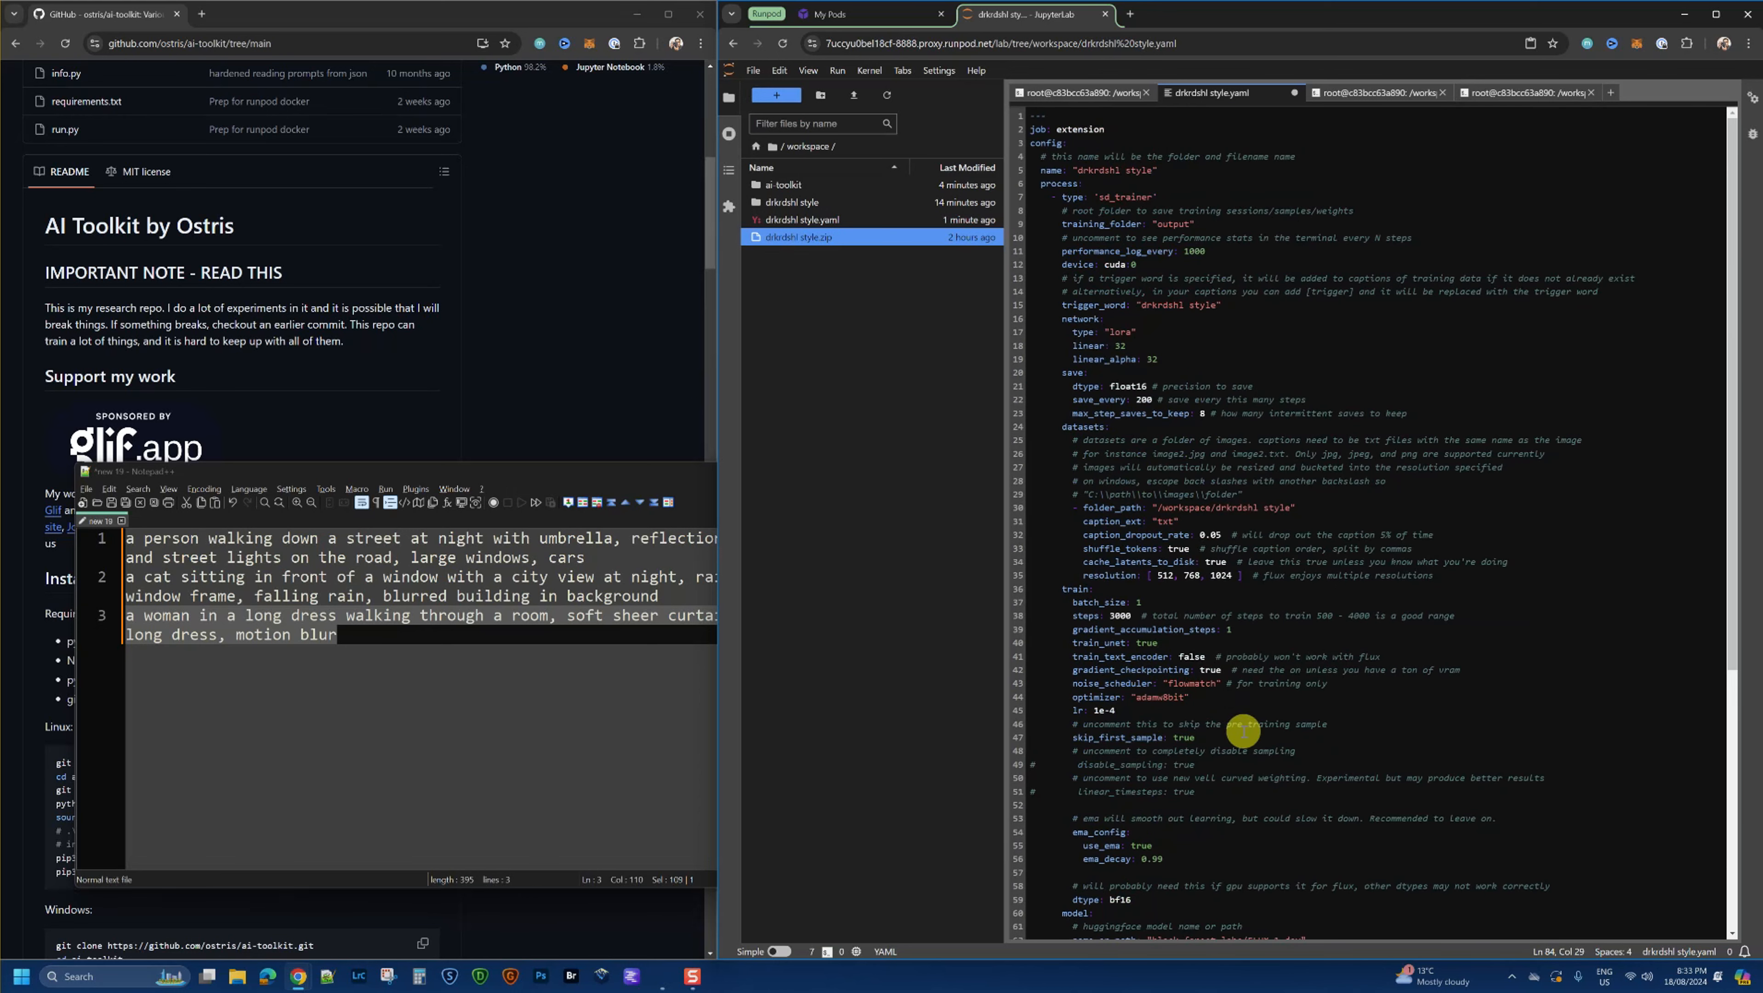
click(1297, 94)
click(1333, 530)
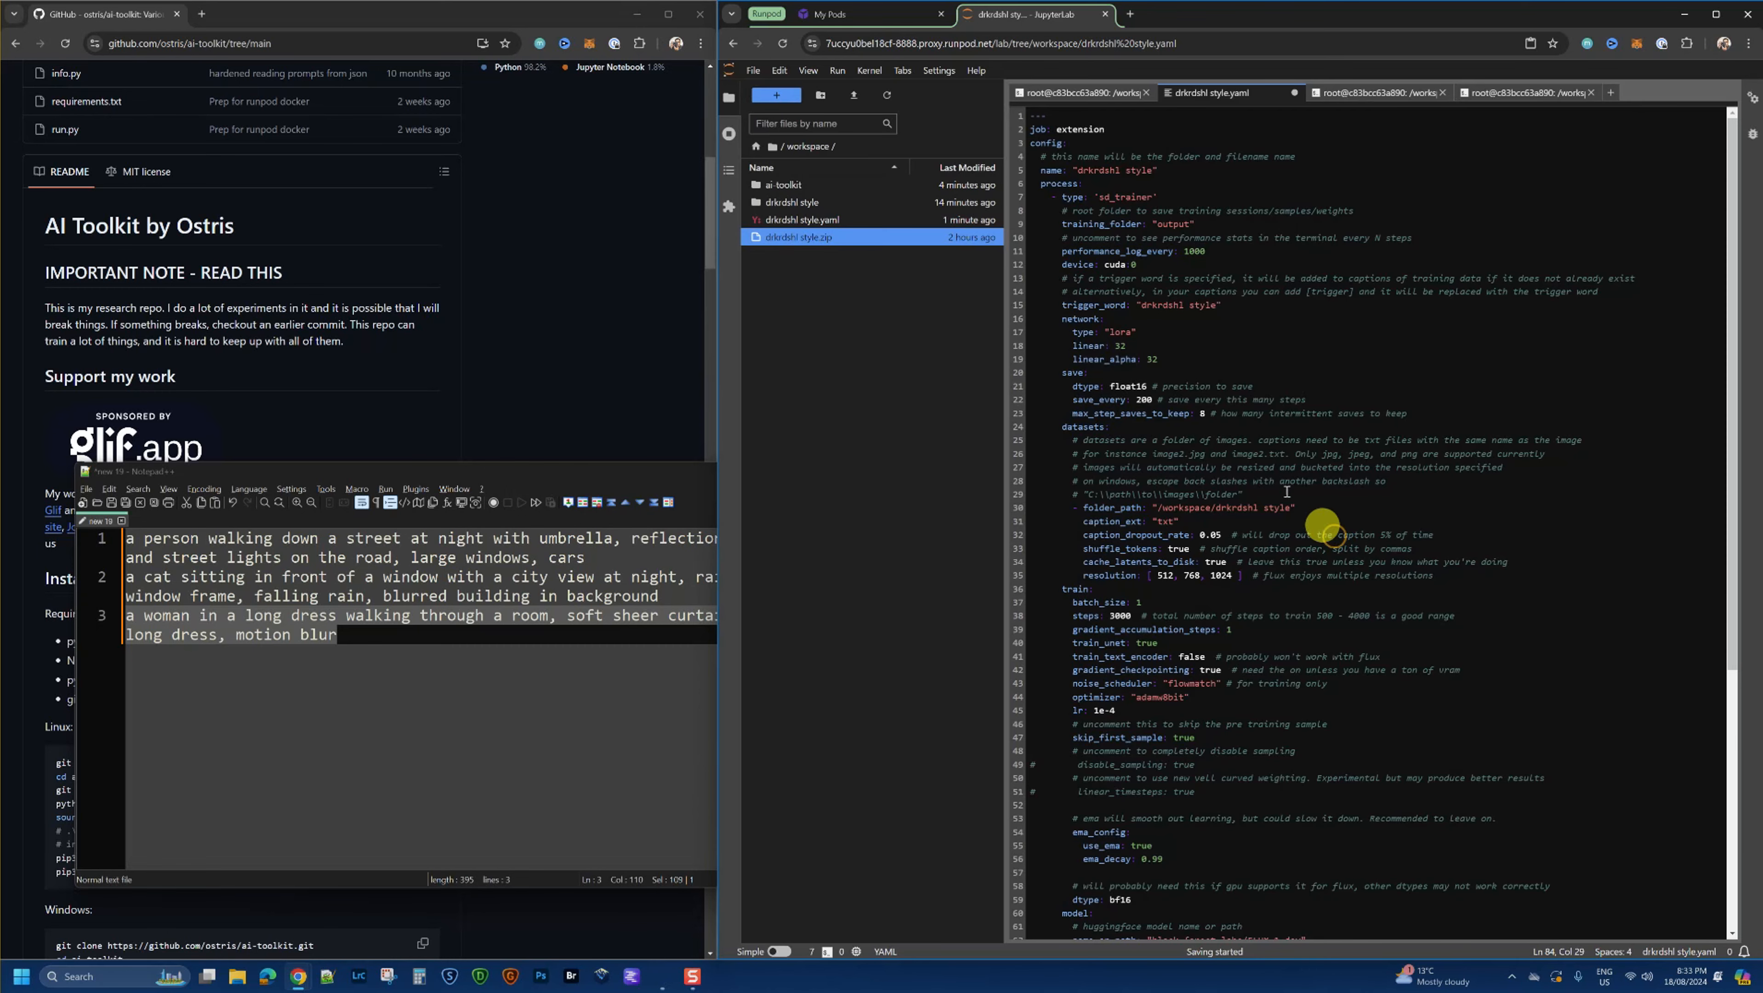
Step: Copy drkrdshl style.zip from the workspace folder into ai-toolkit/config
right_click(804, 246)
click(840, 375)
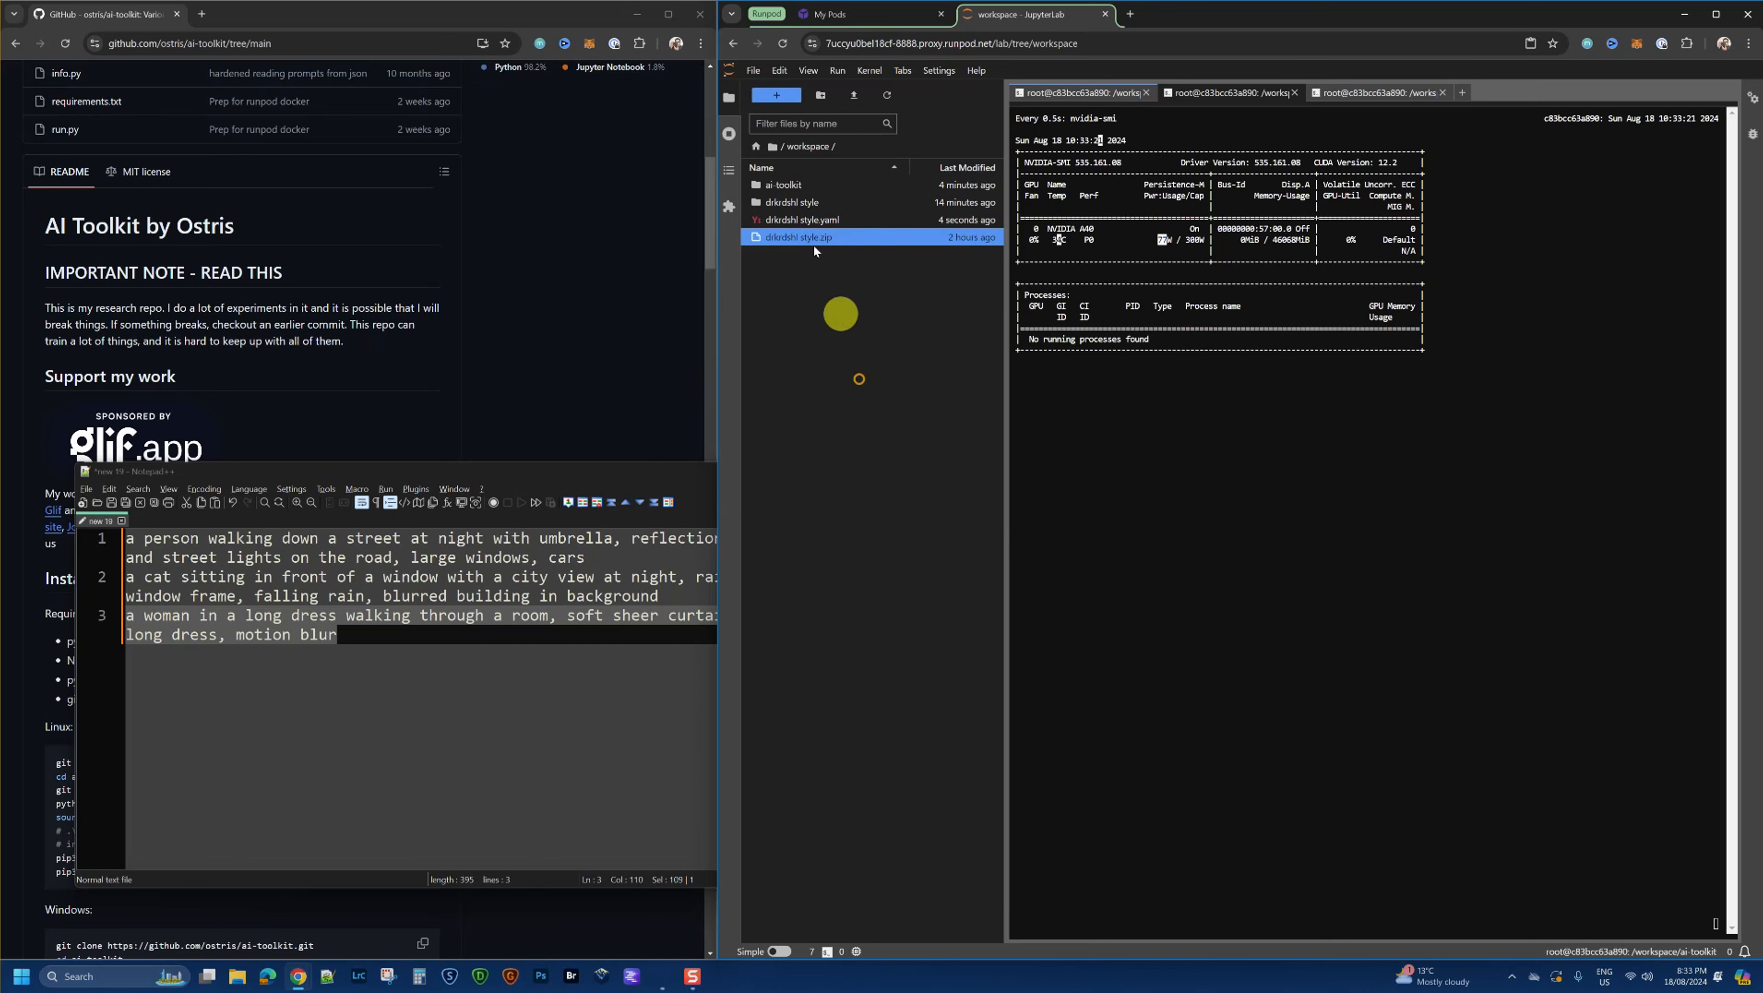
click(787, 185)
click(788, 186)
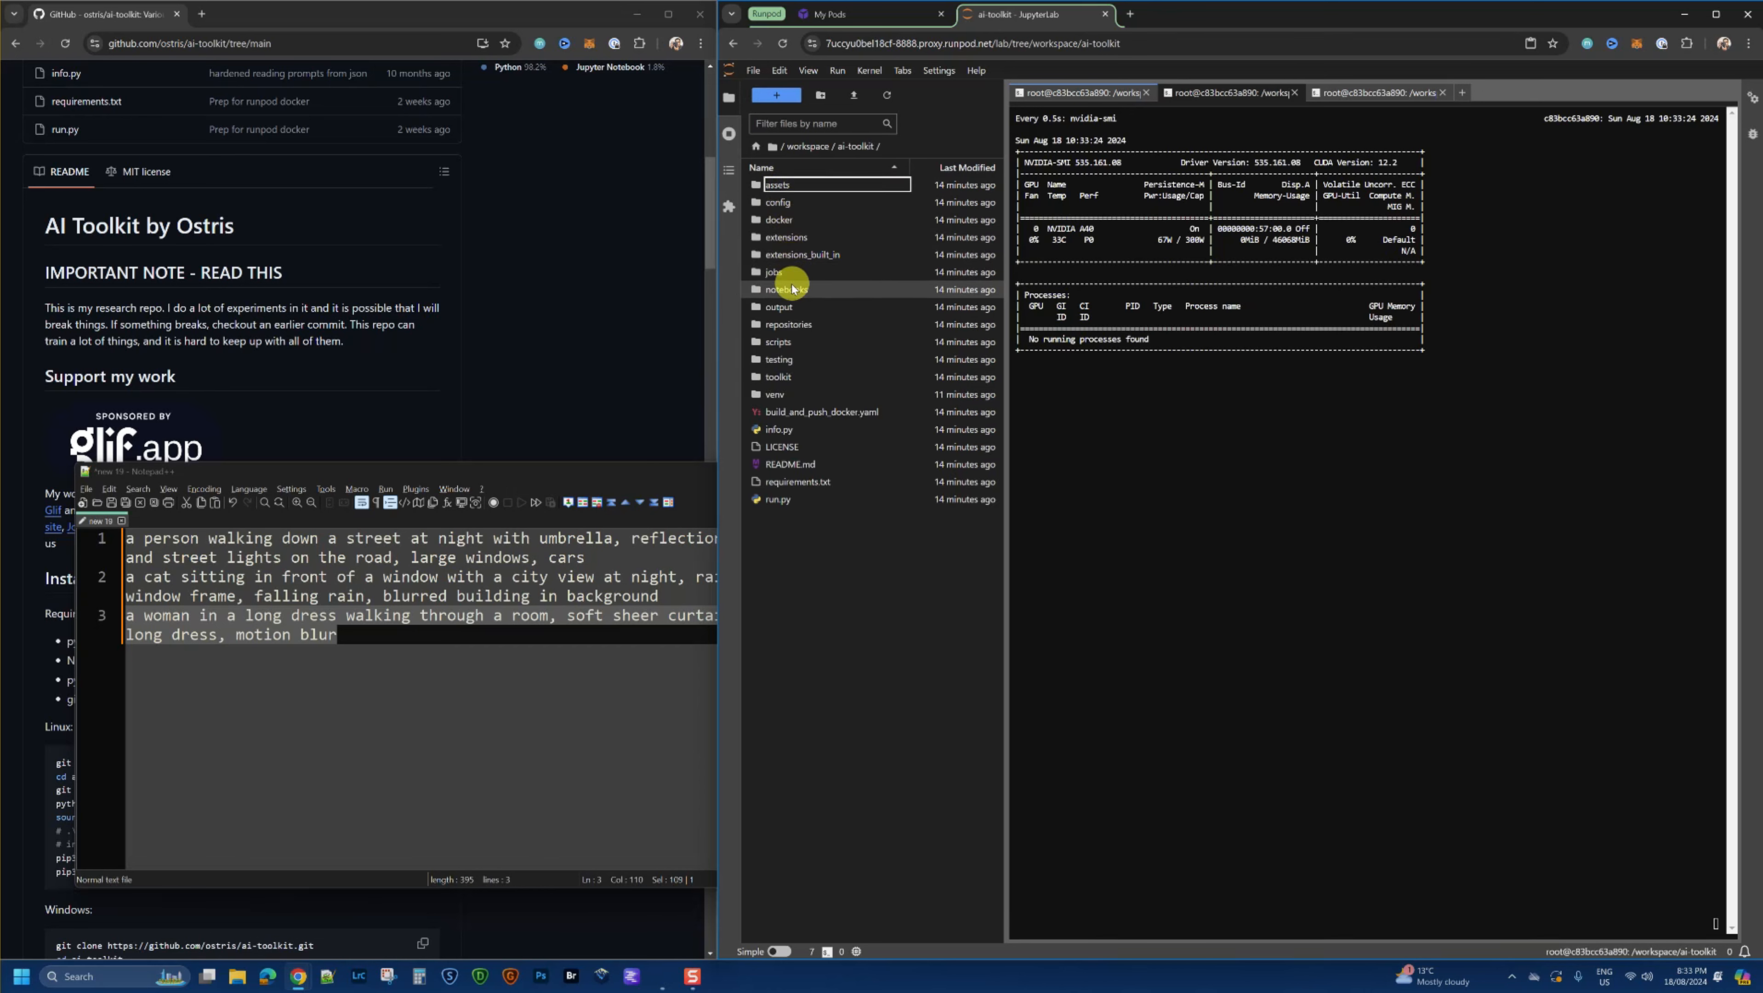
click(796, 203)
double_click(796, 203)
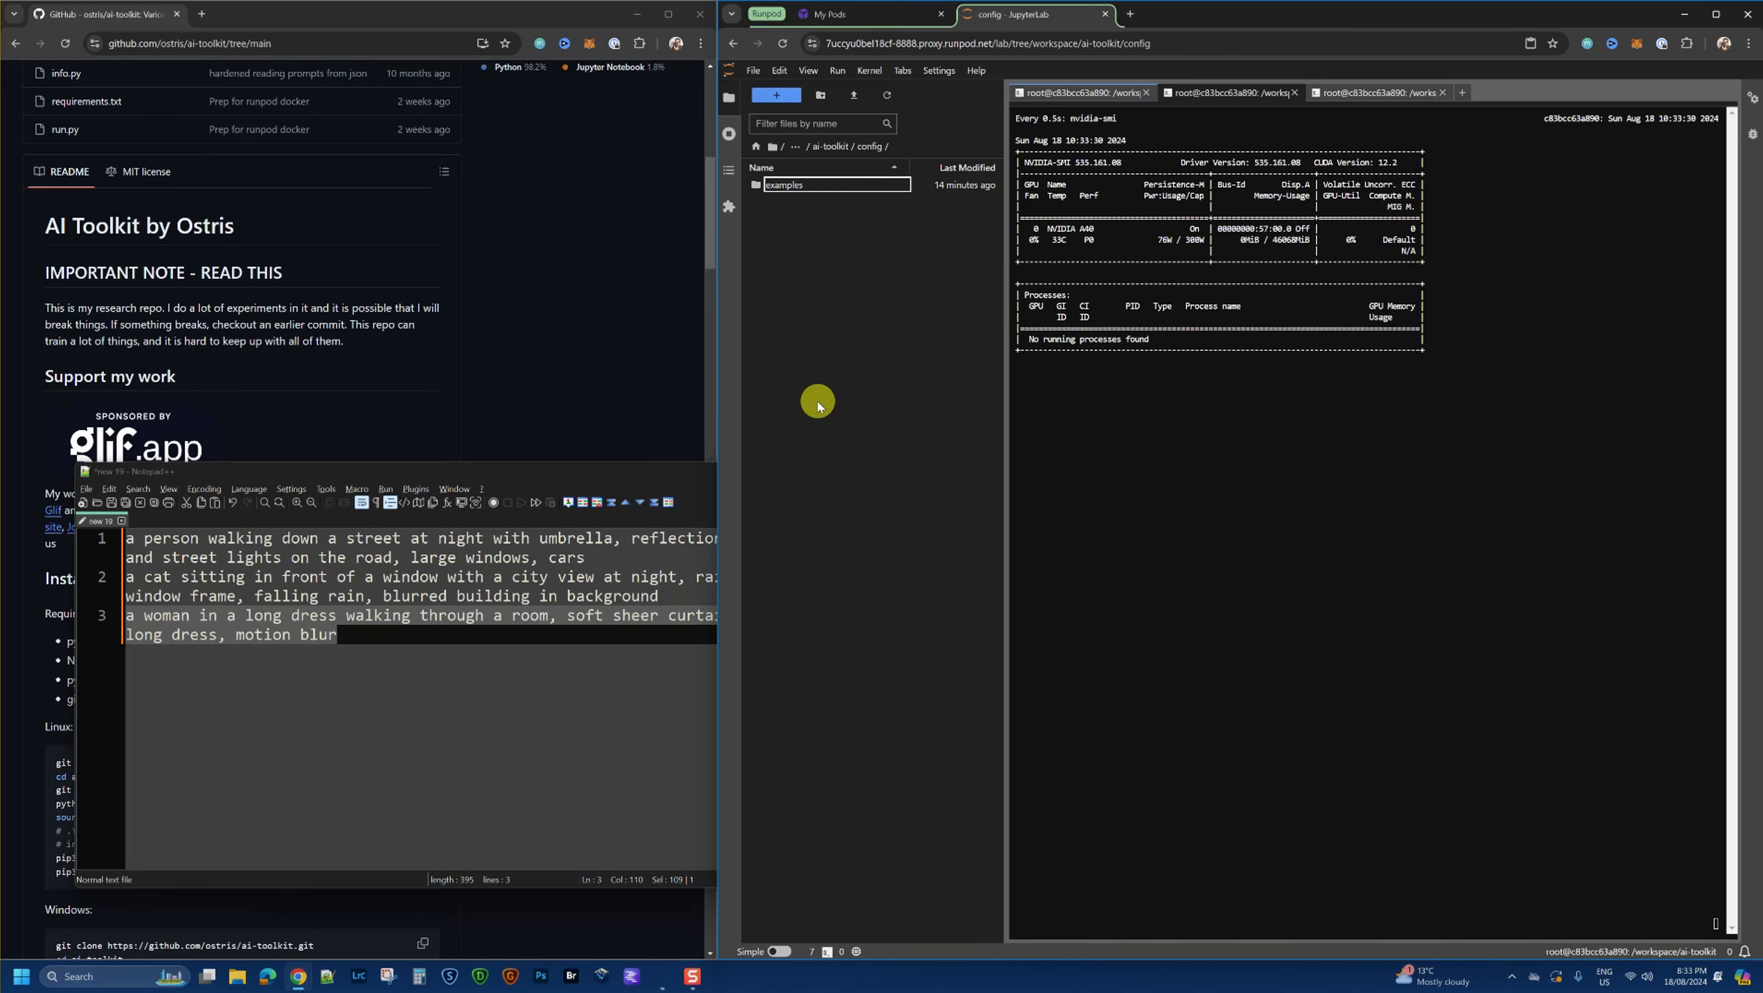
click(828, 203)
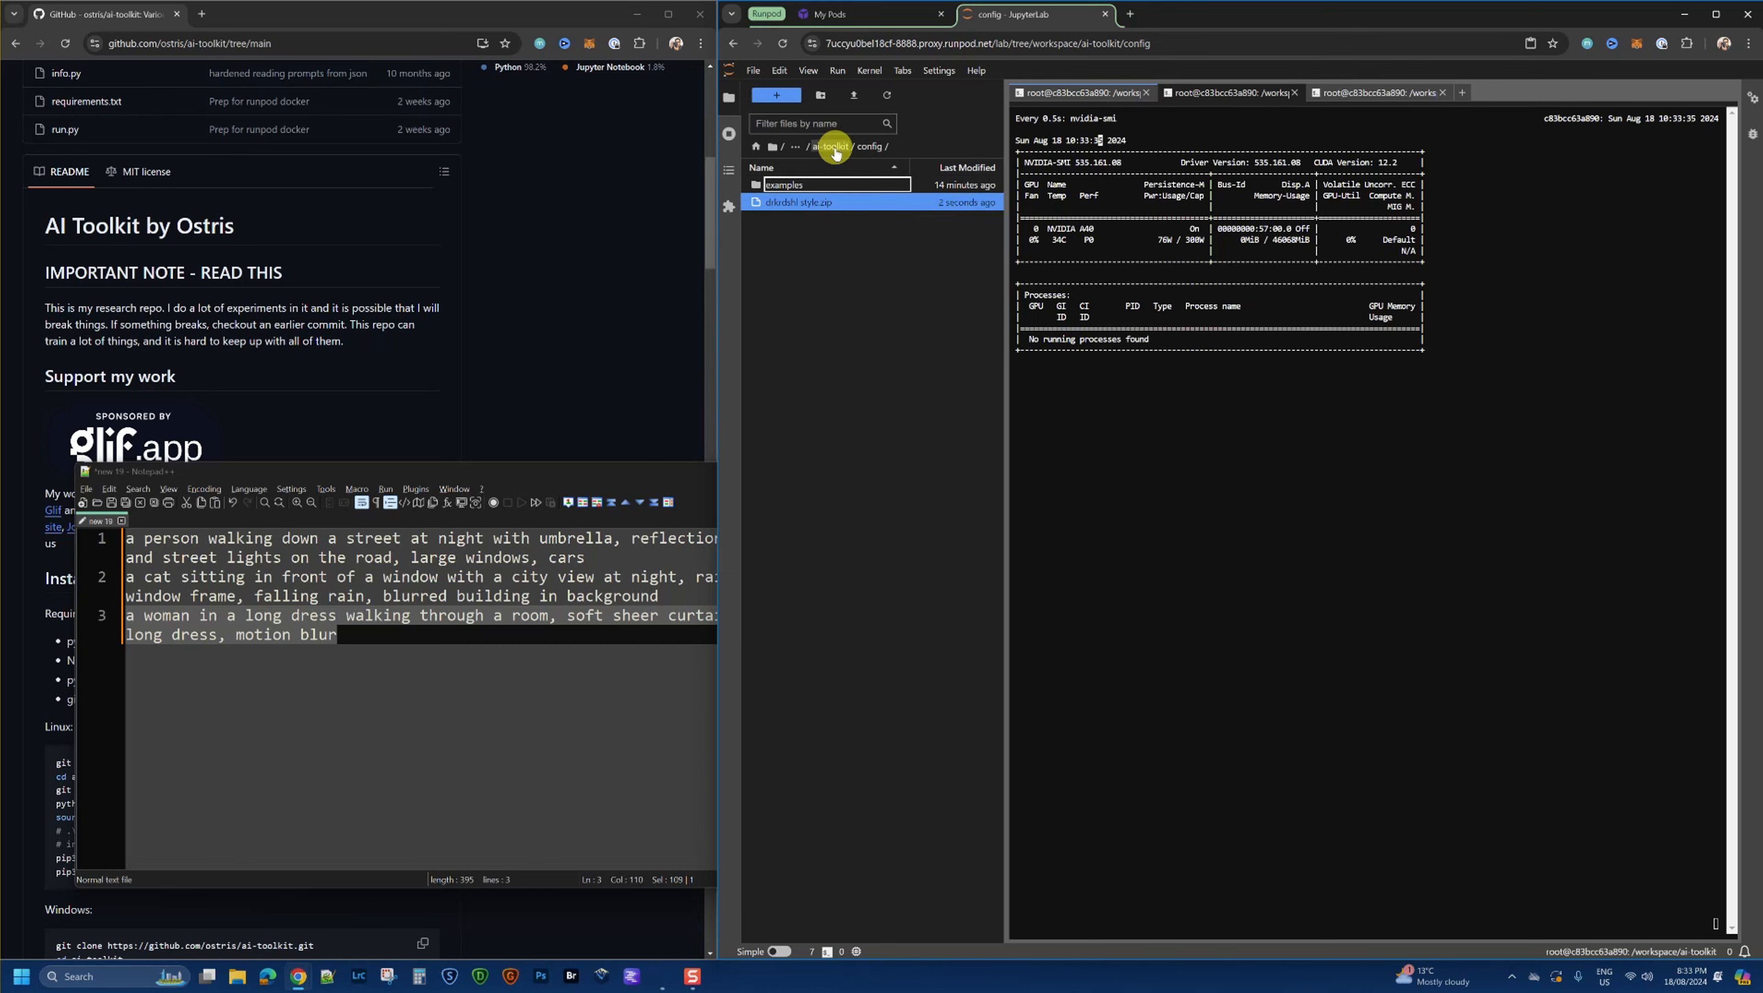
Step: Copy drkrdshl style.yaml from the workspace folder into ai-toolkit/config
click(796, 146)
click(821, 220)
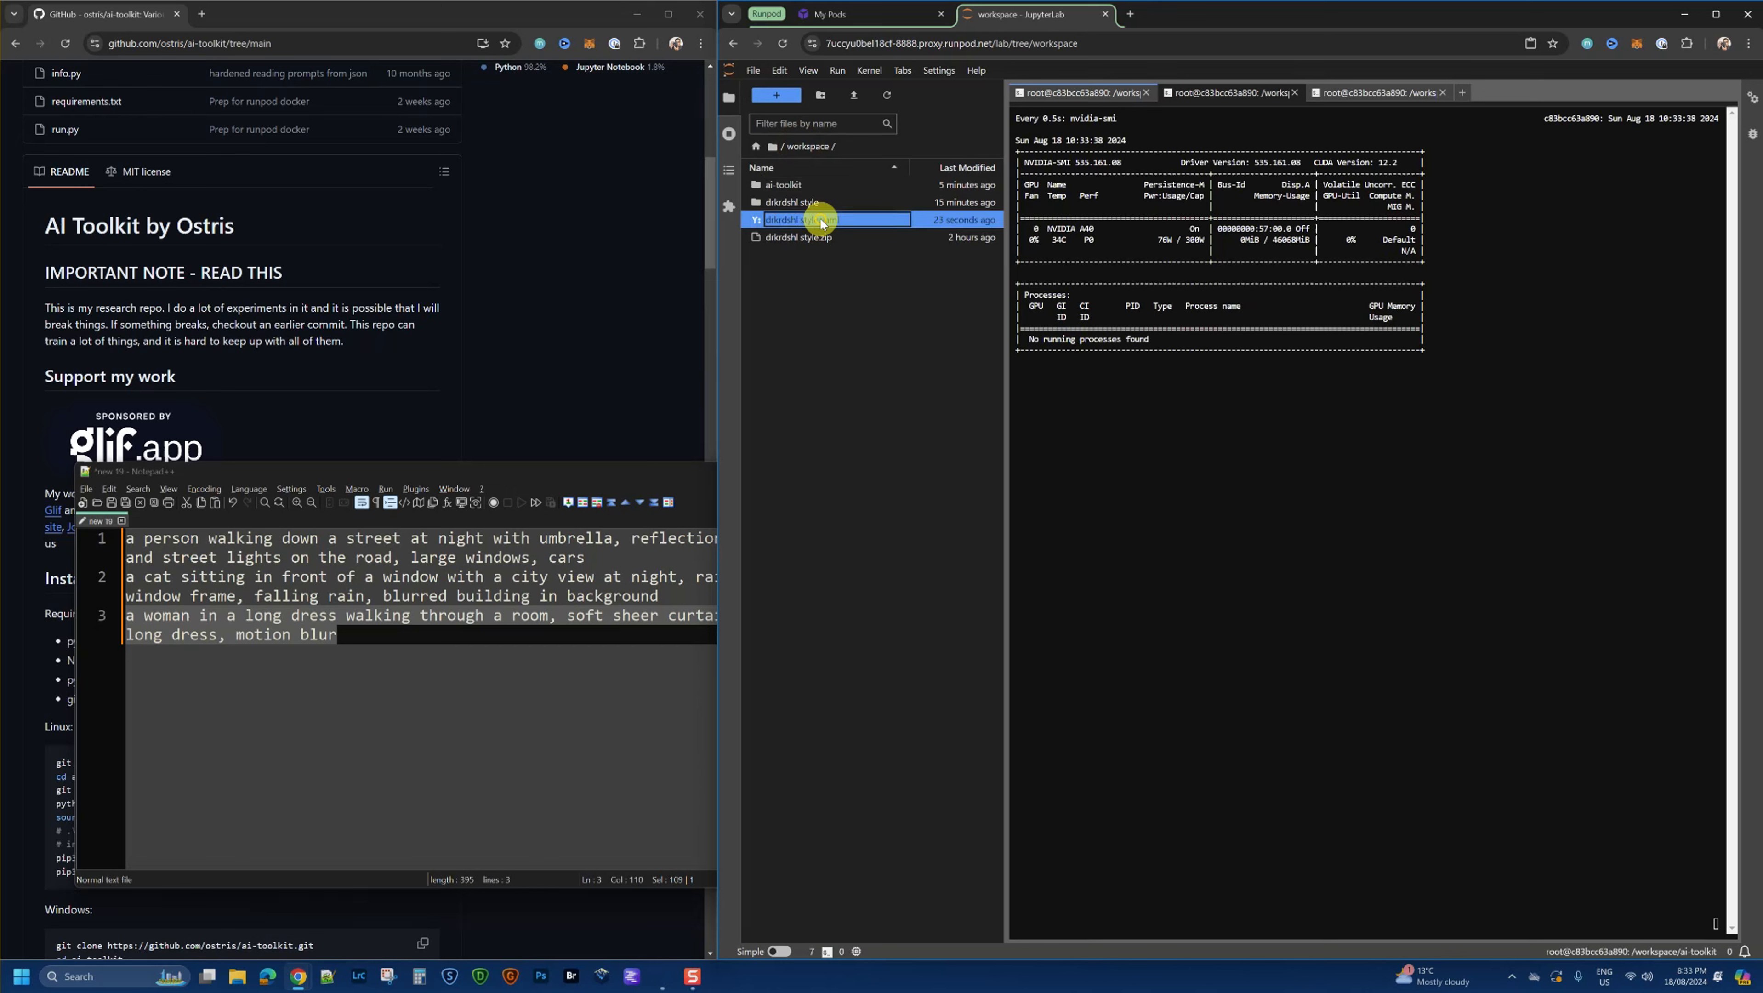
right_click(821, 218)
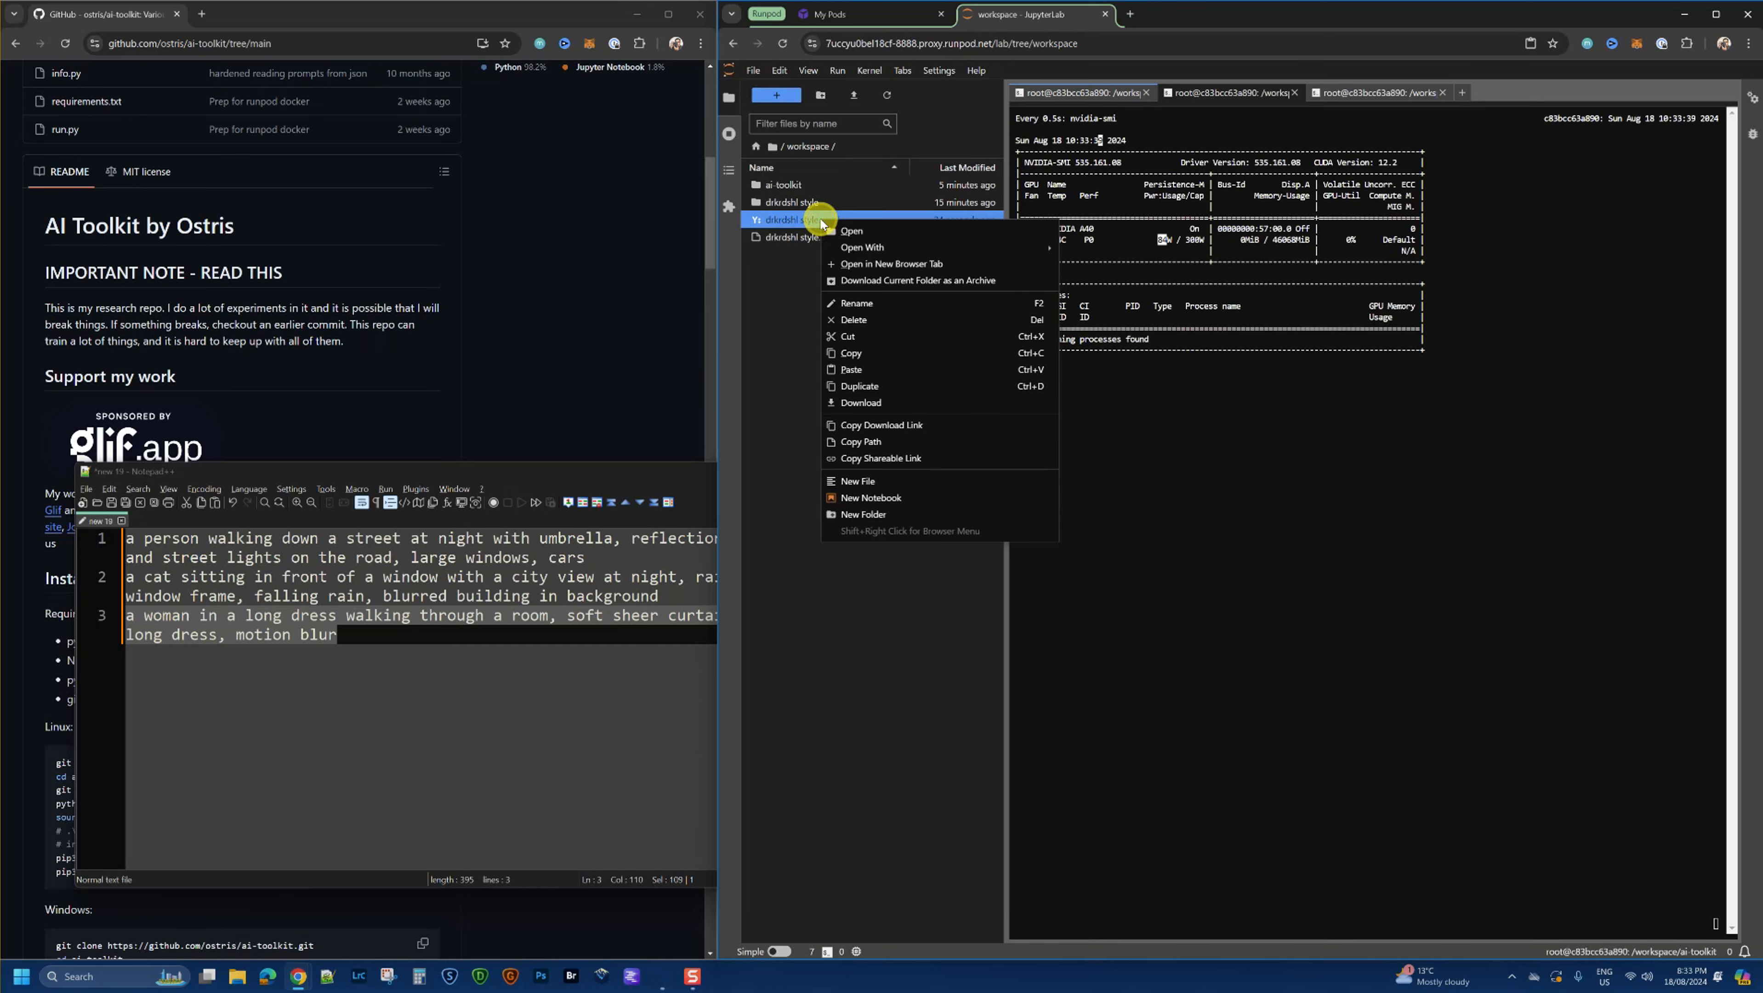
click(865, 353)
click(800, 189)
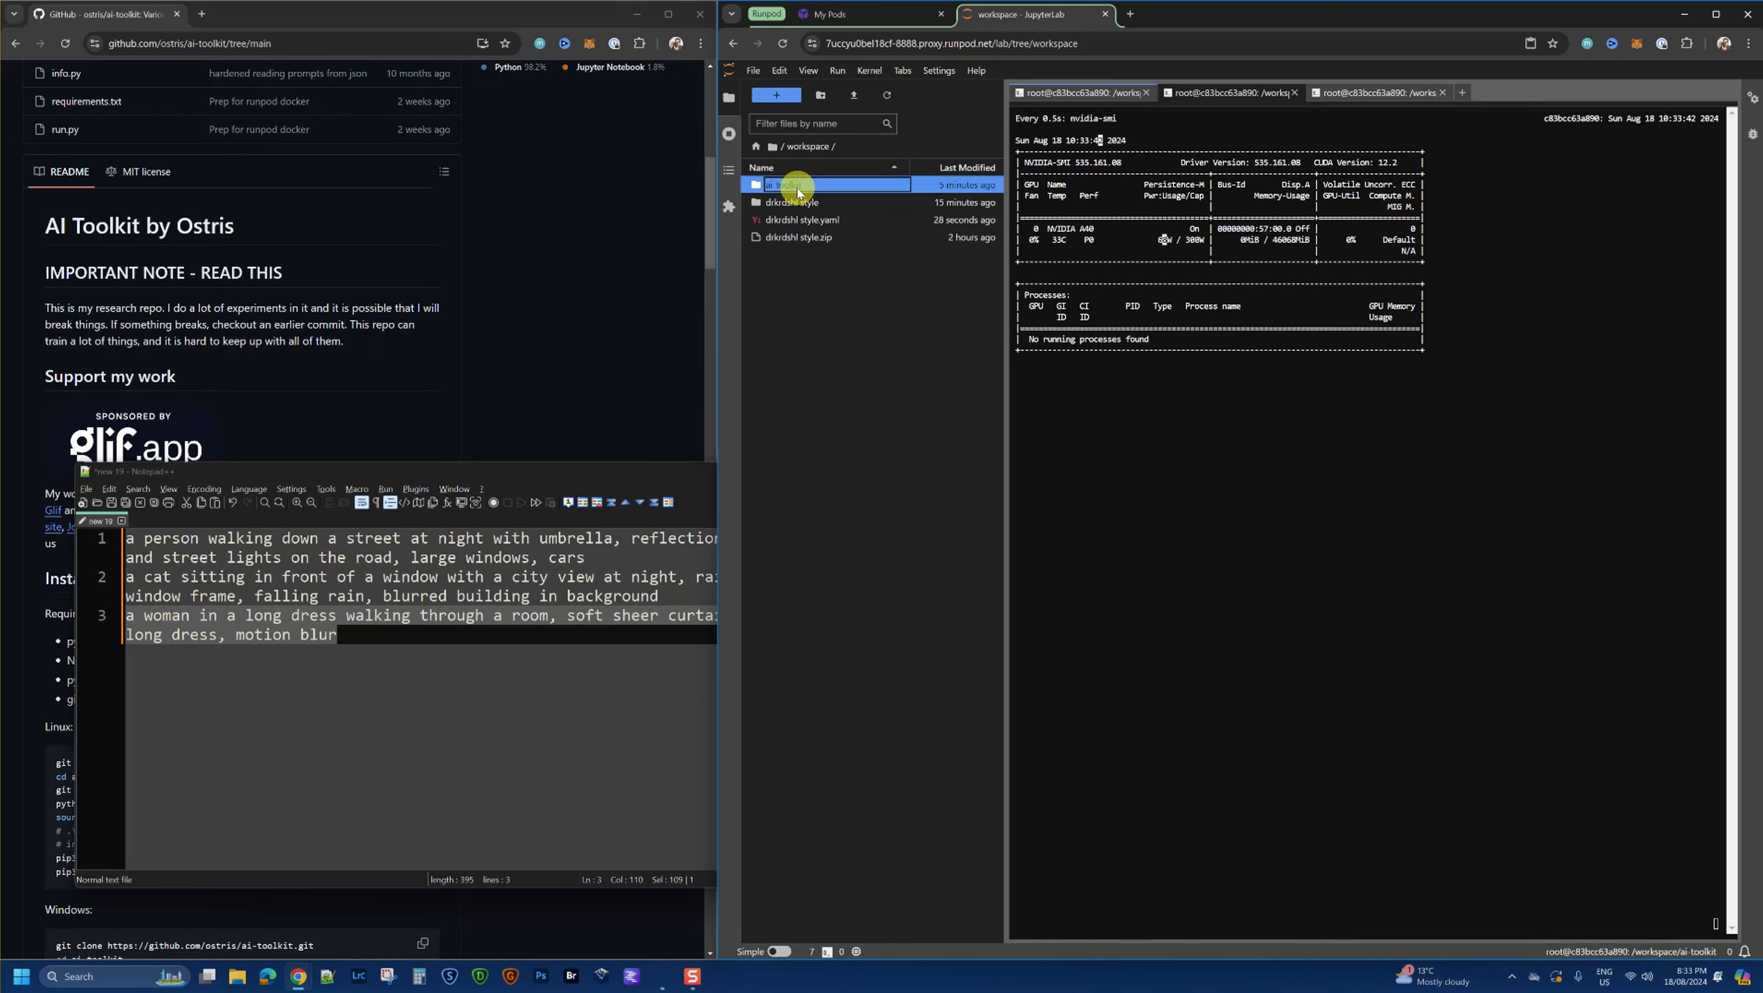
double_click(798, 191)
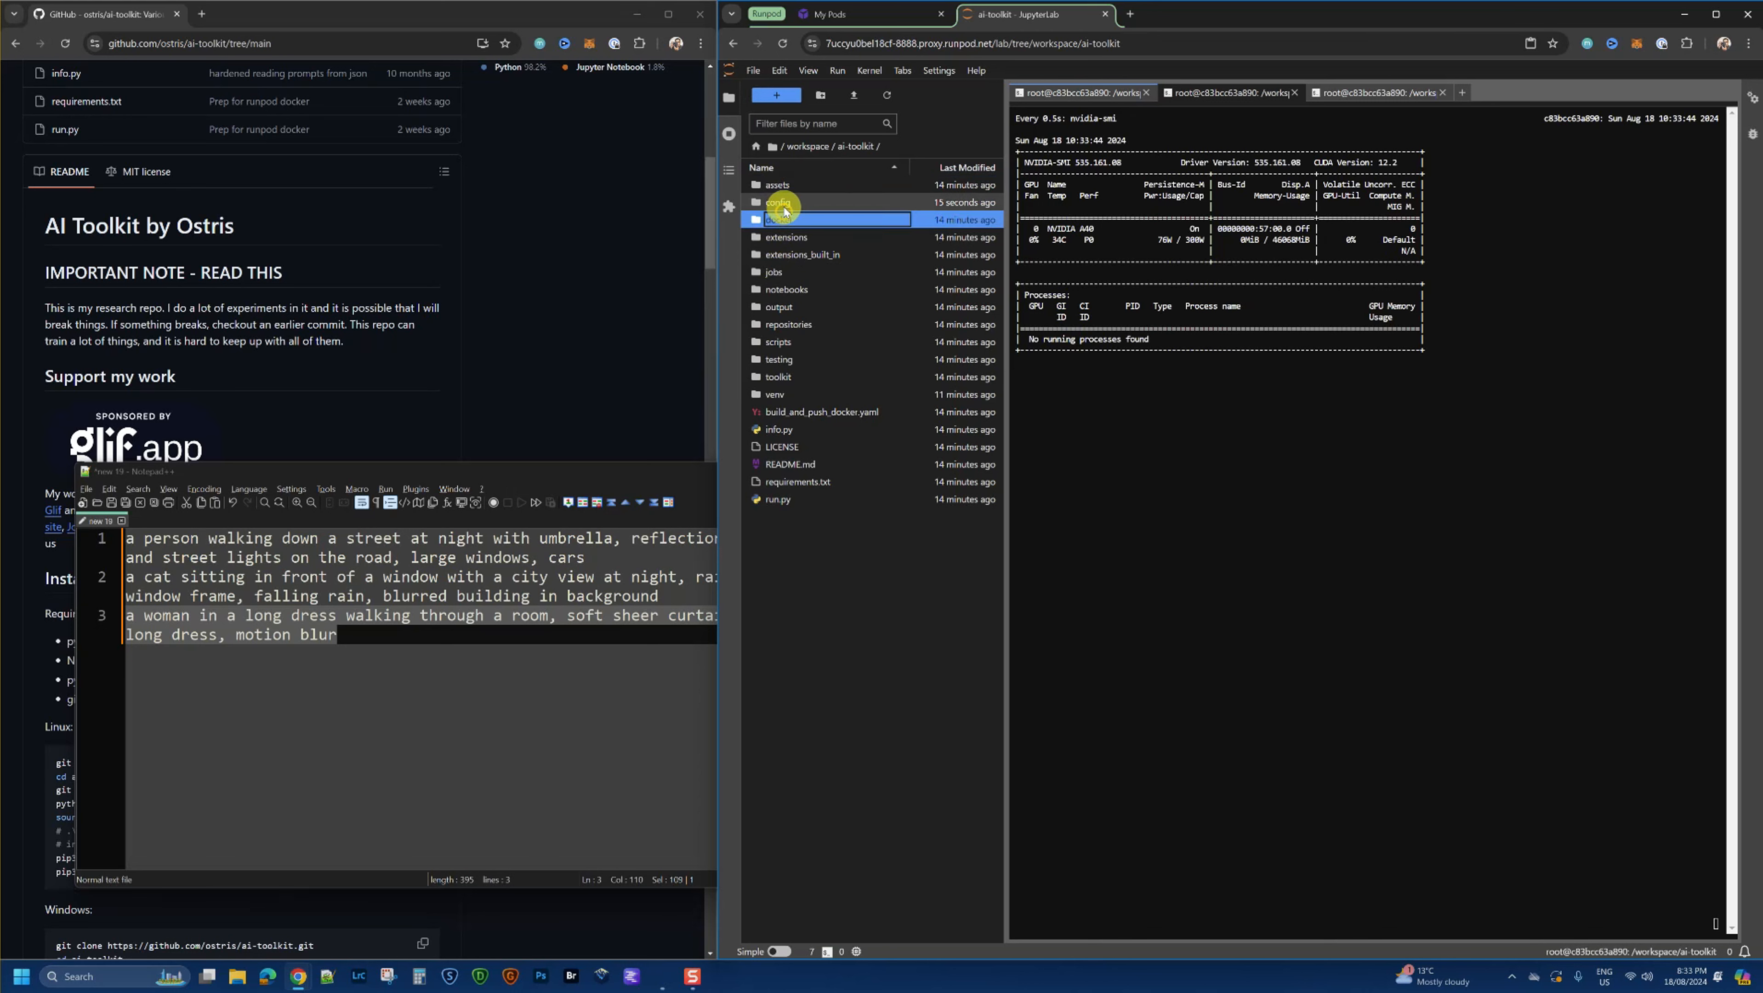
click(784, 208)
double_click(784, 207)
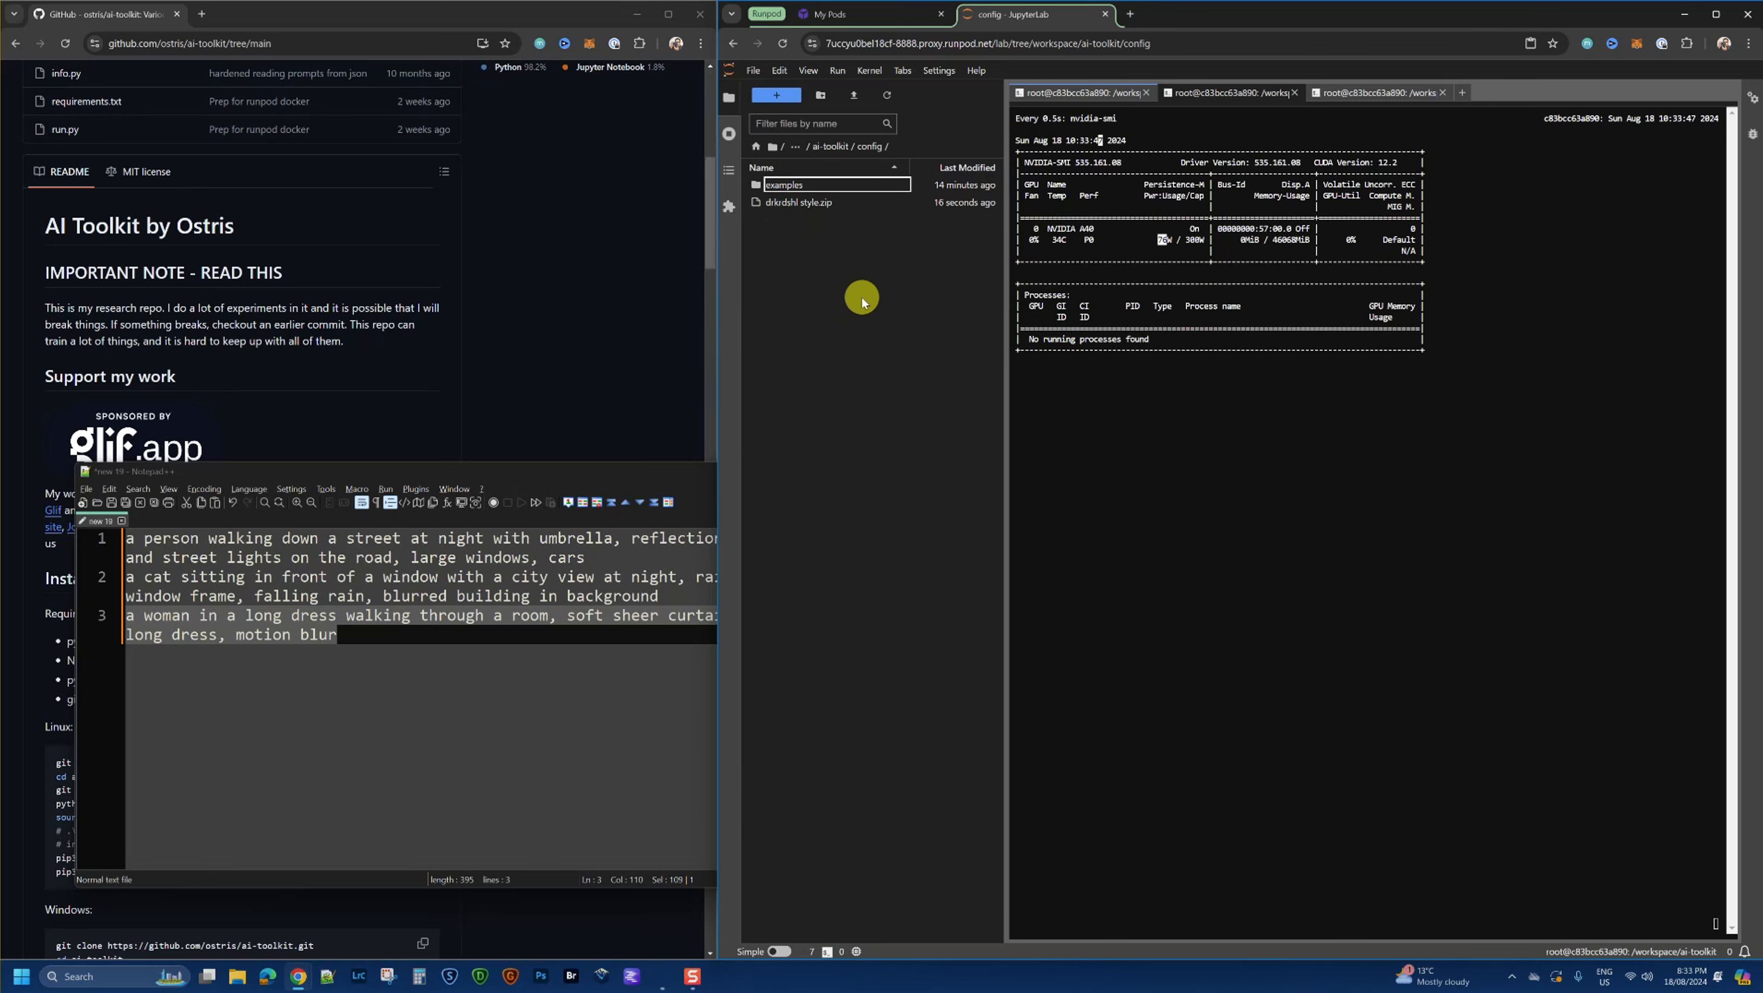
key(ctrl+v)
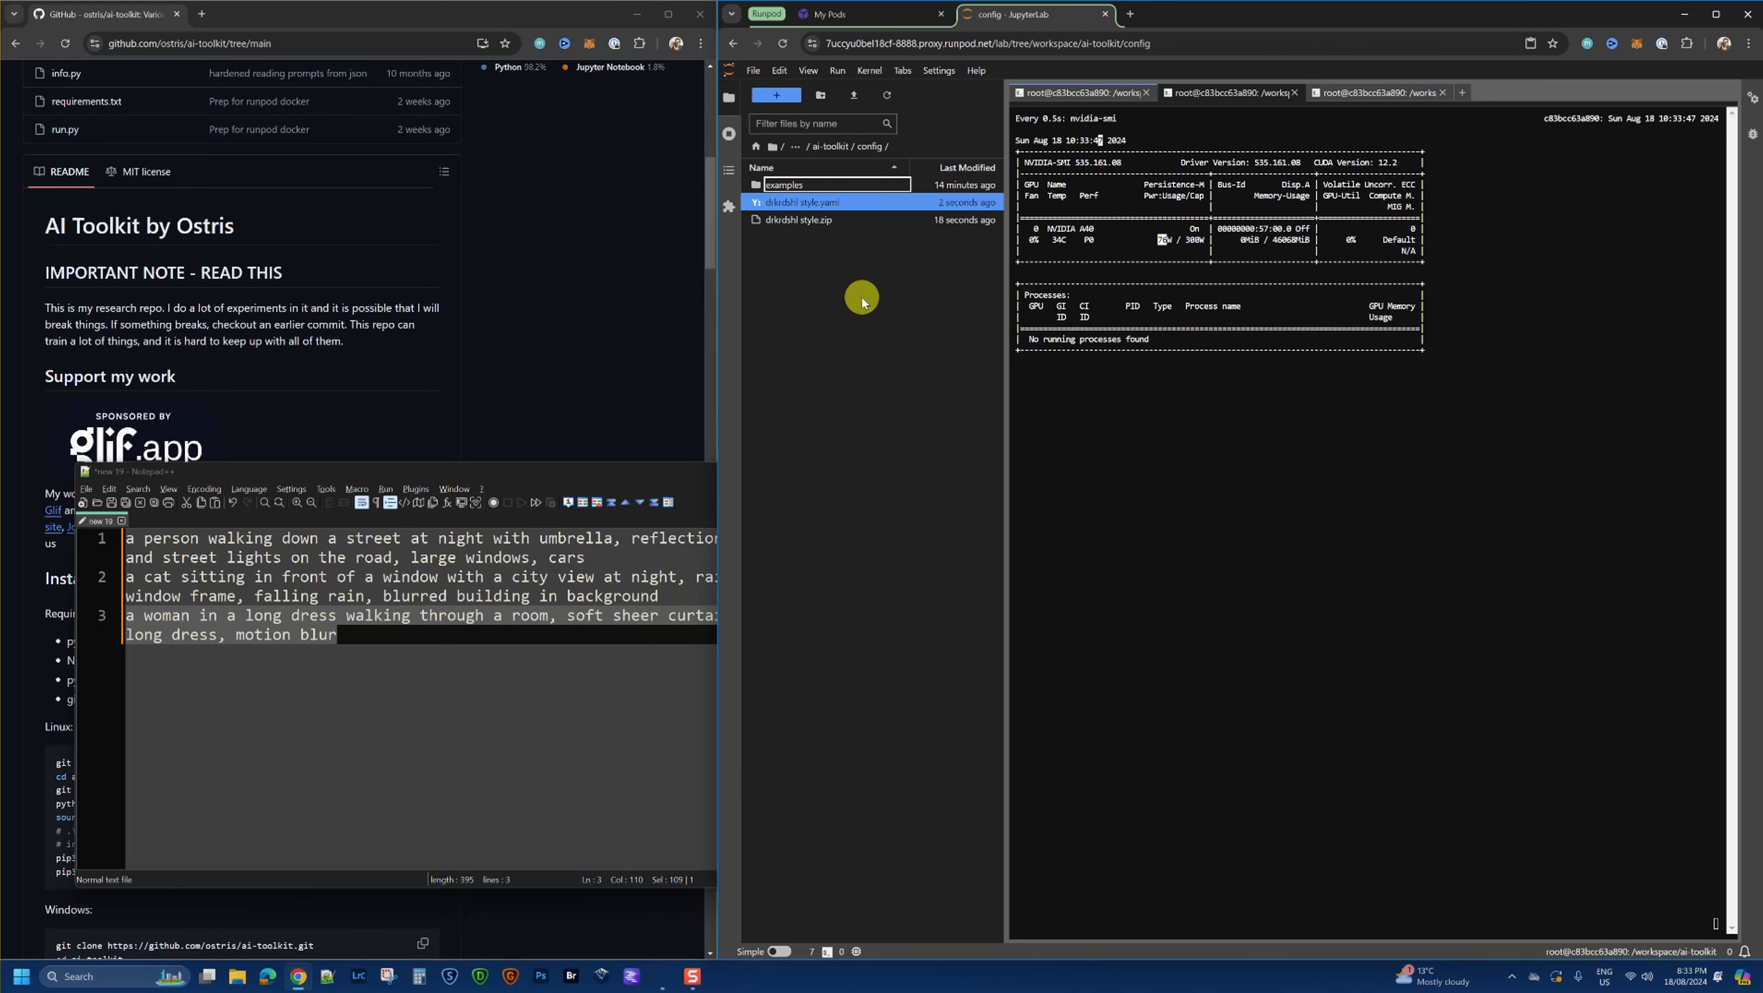
Step: Delete drkrdshl style.zip from the ai-toolkit/config folder
right_click(810, 224)
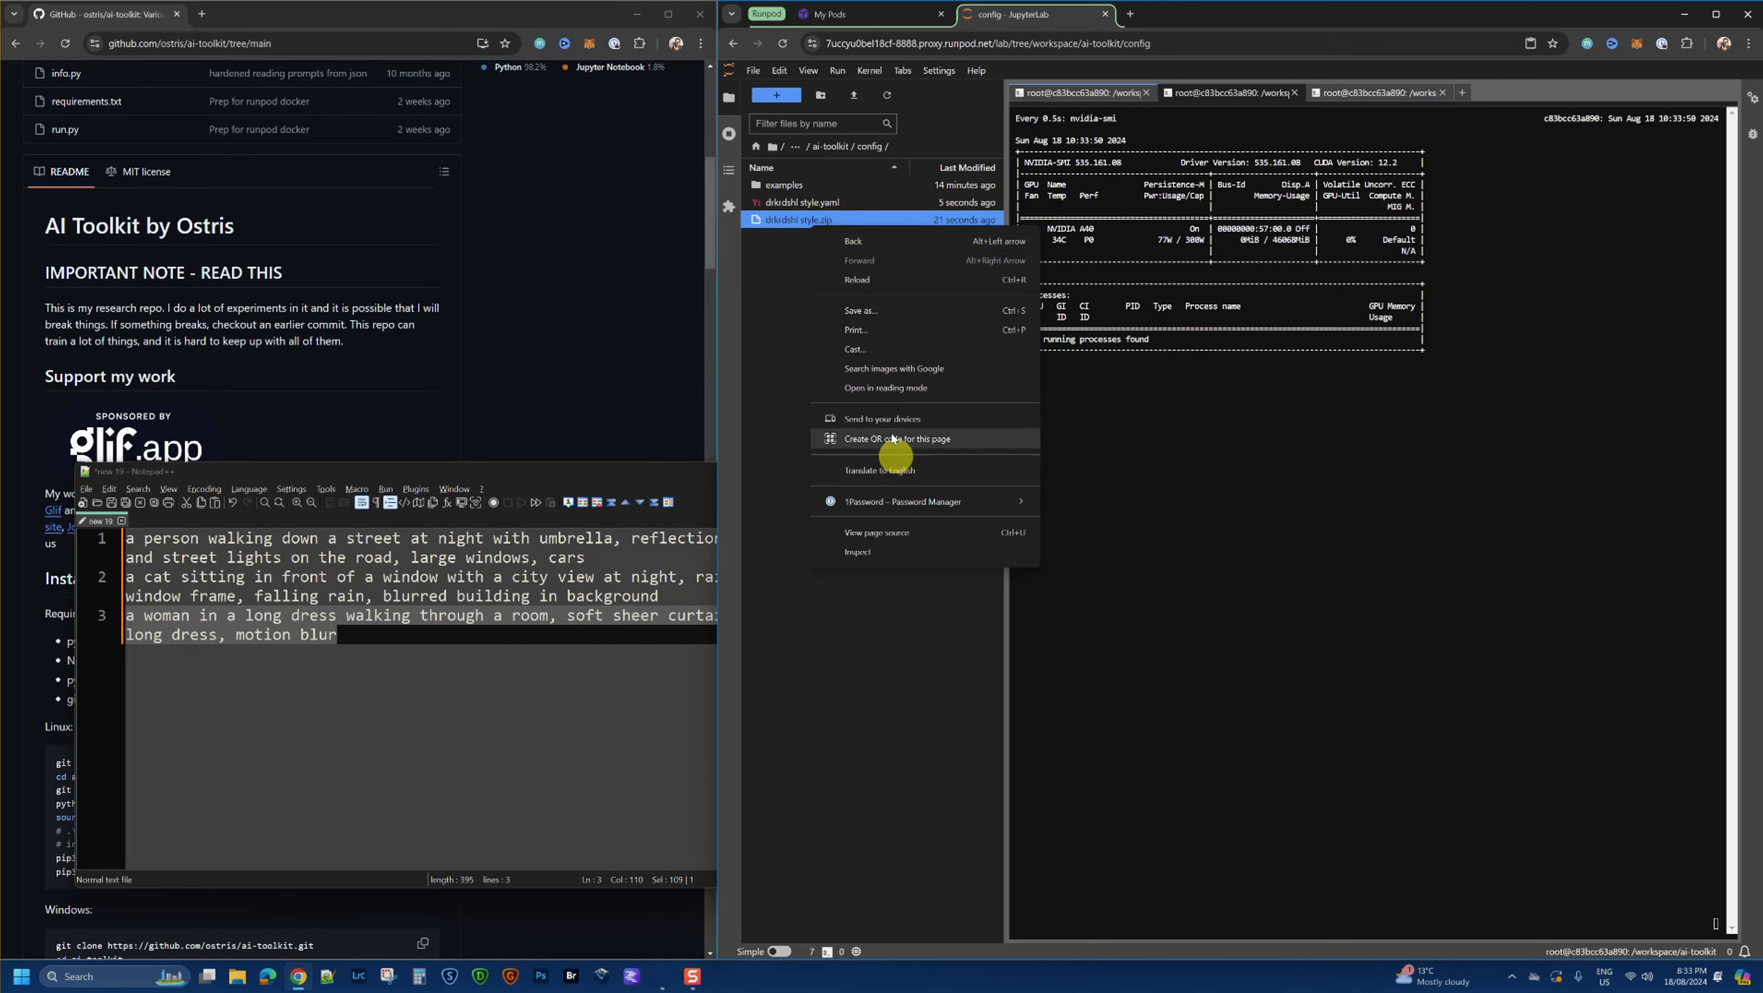
right_click(778, 222)
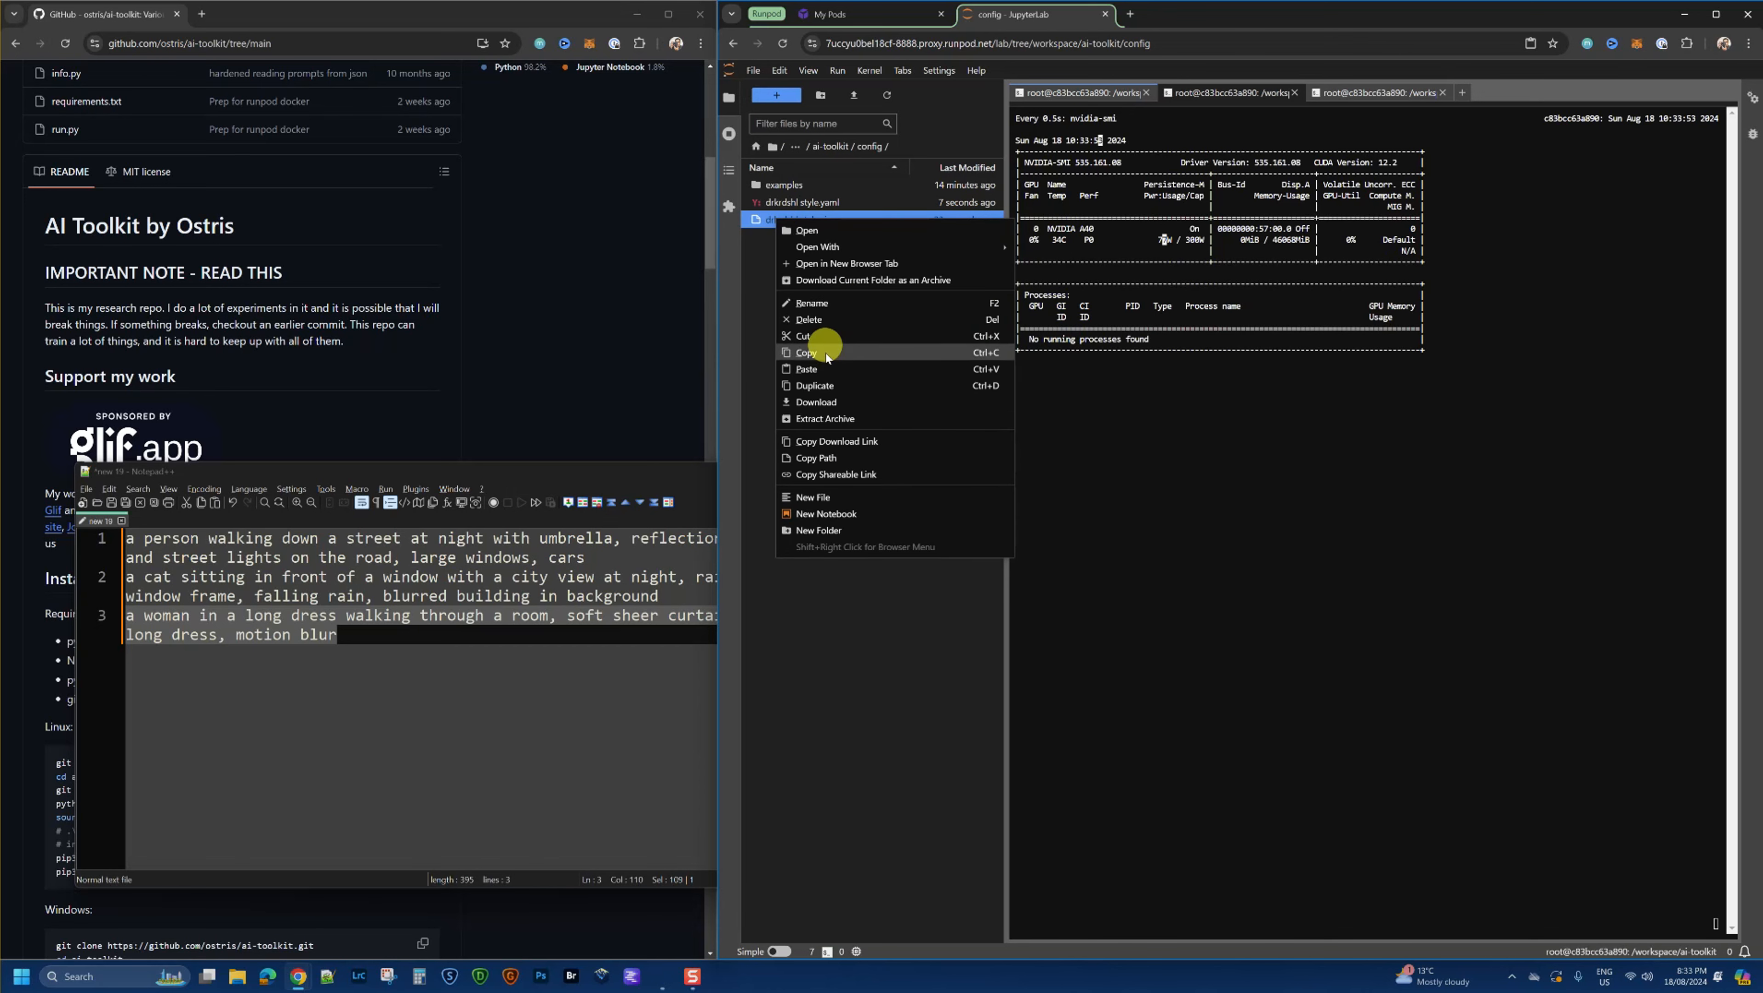
click(810, 320)
click(1345, 538)
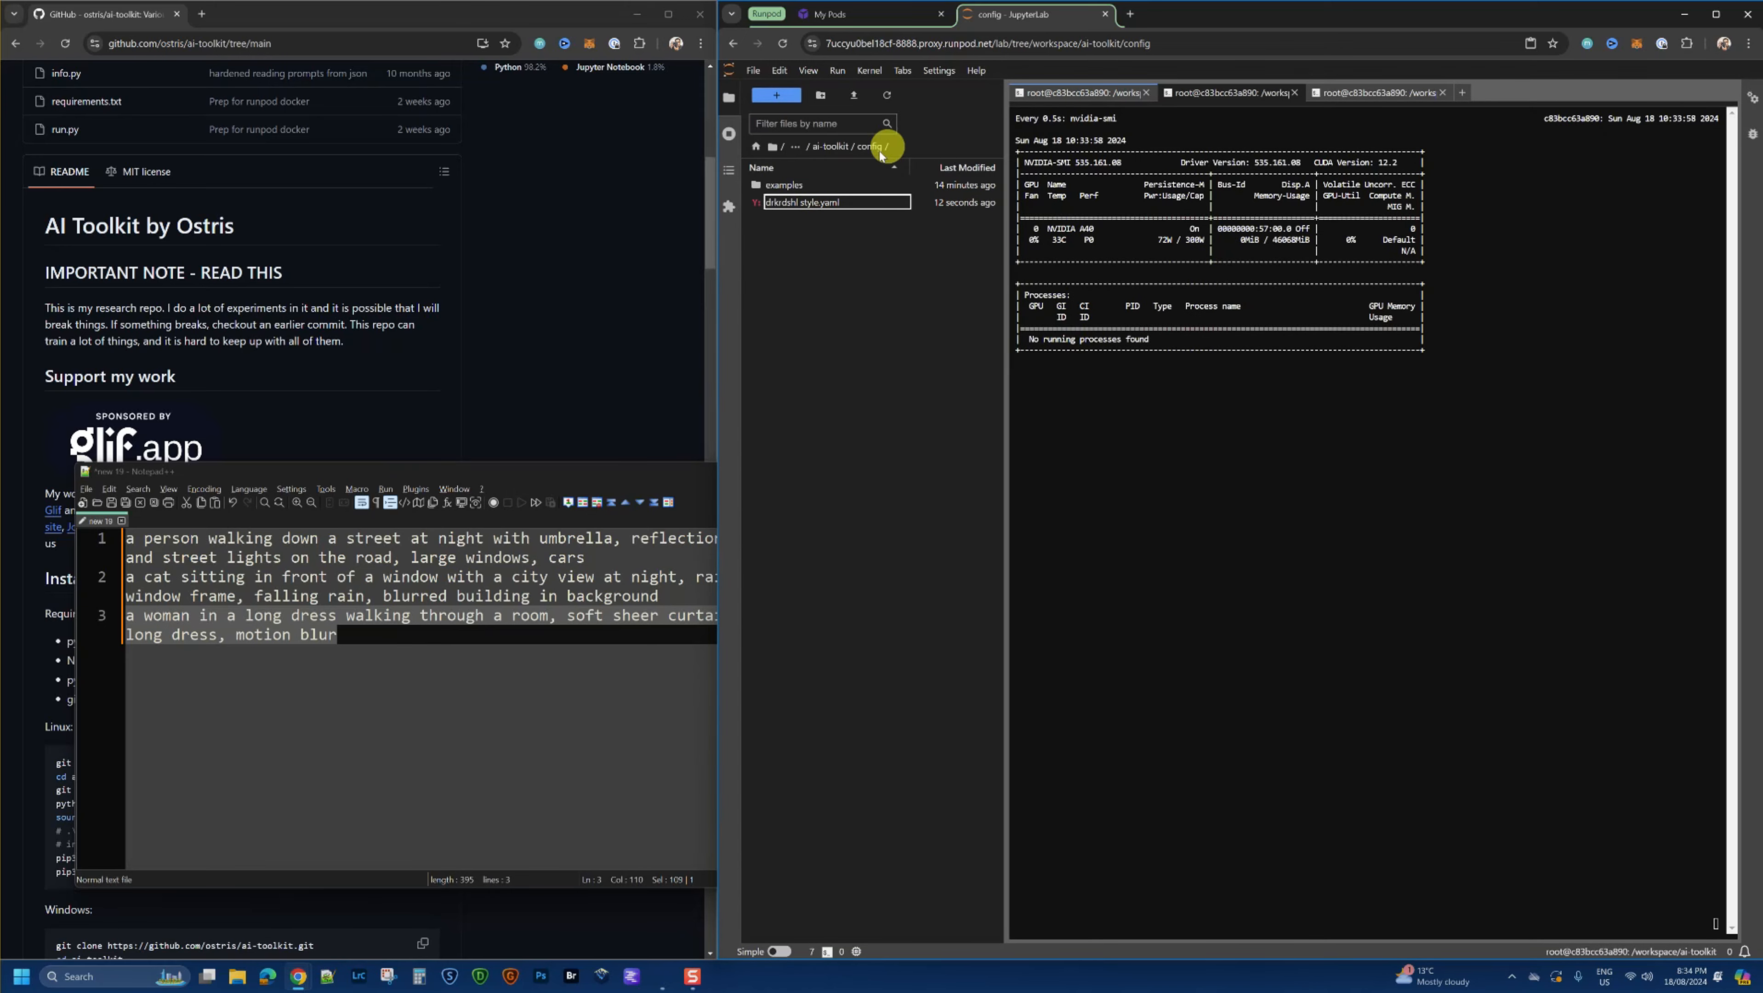
Step: Bring up the ai-toolkit venv terminal and copy the "python run.py config/" part of the run command from the README's Training section
click(1079, 93)
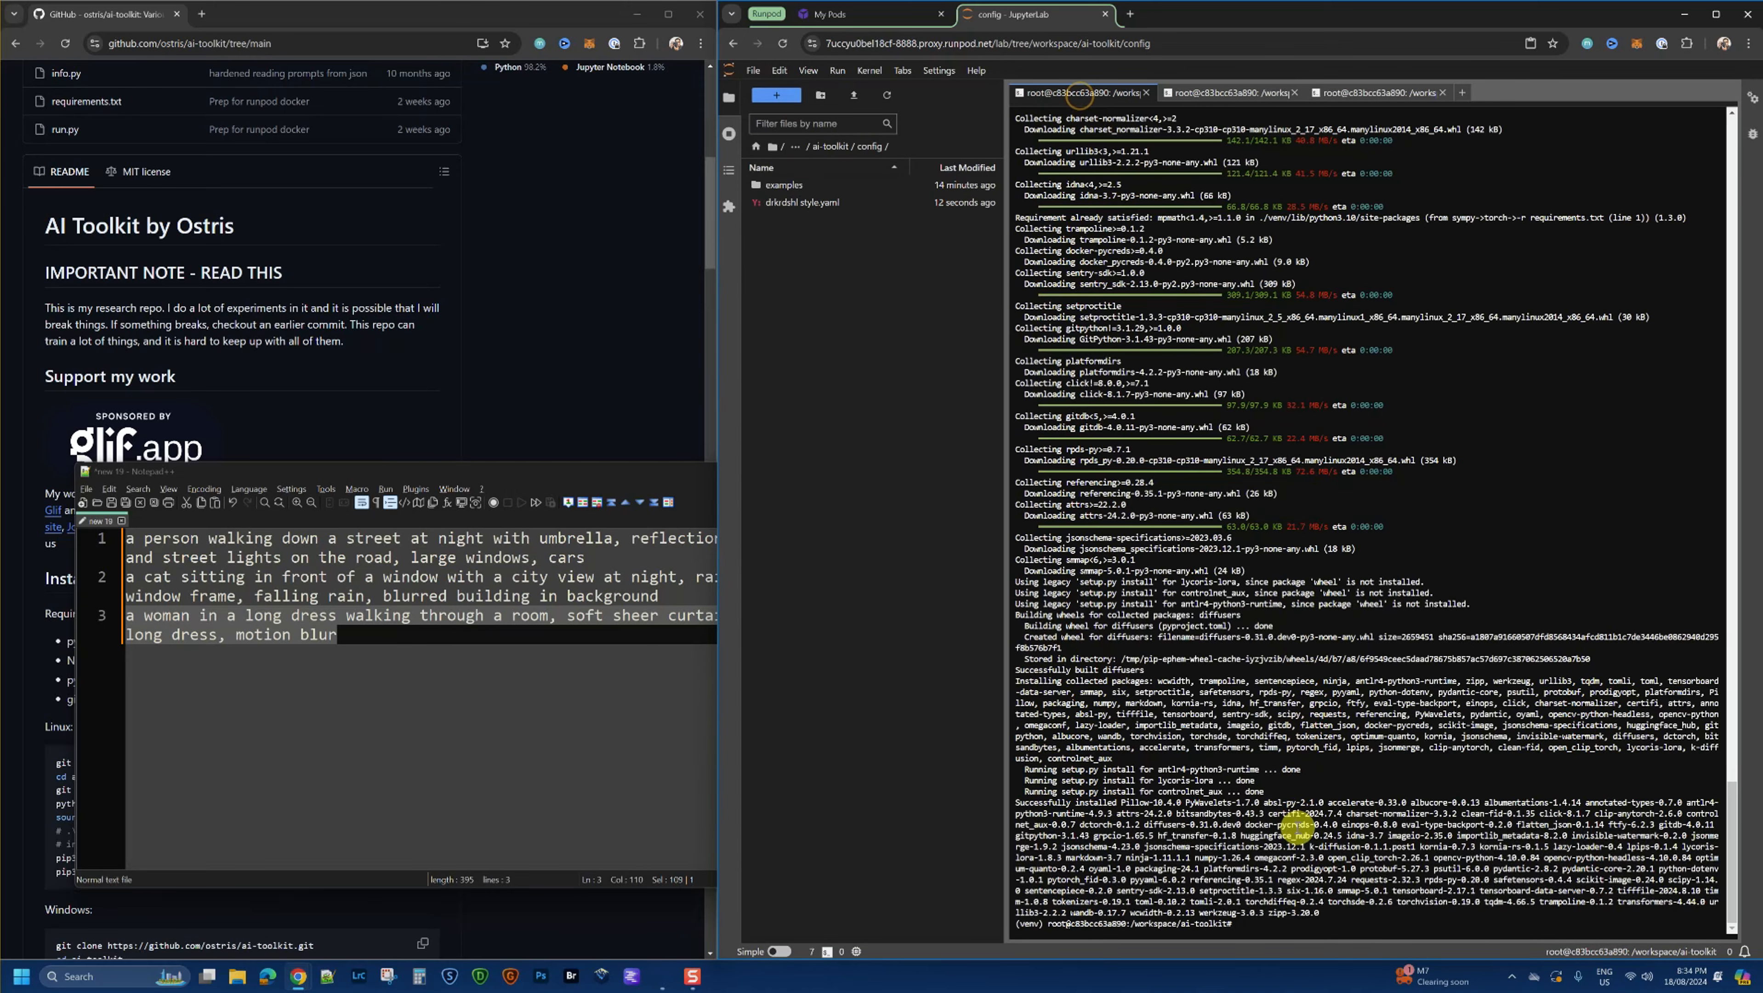
click(505, 386)
scroll(271, 641, down, 10)
scroll(287, 657, down, 7)
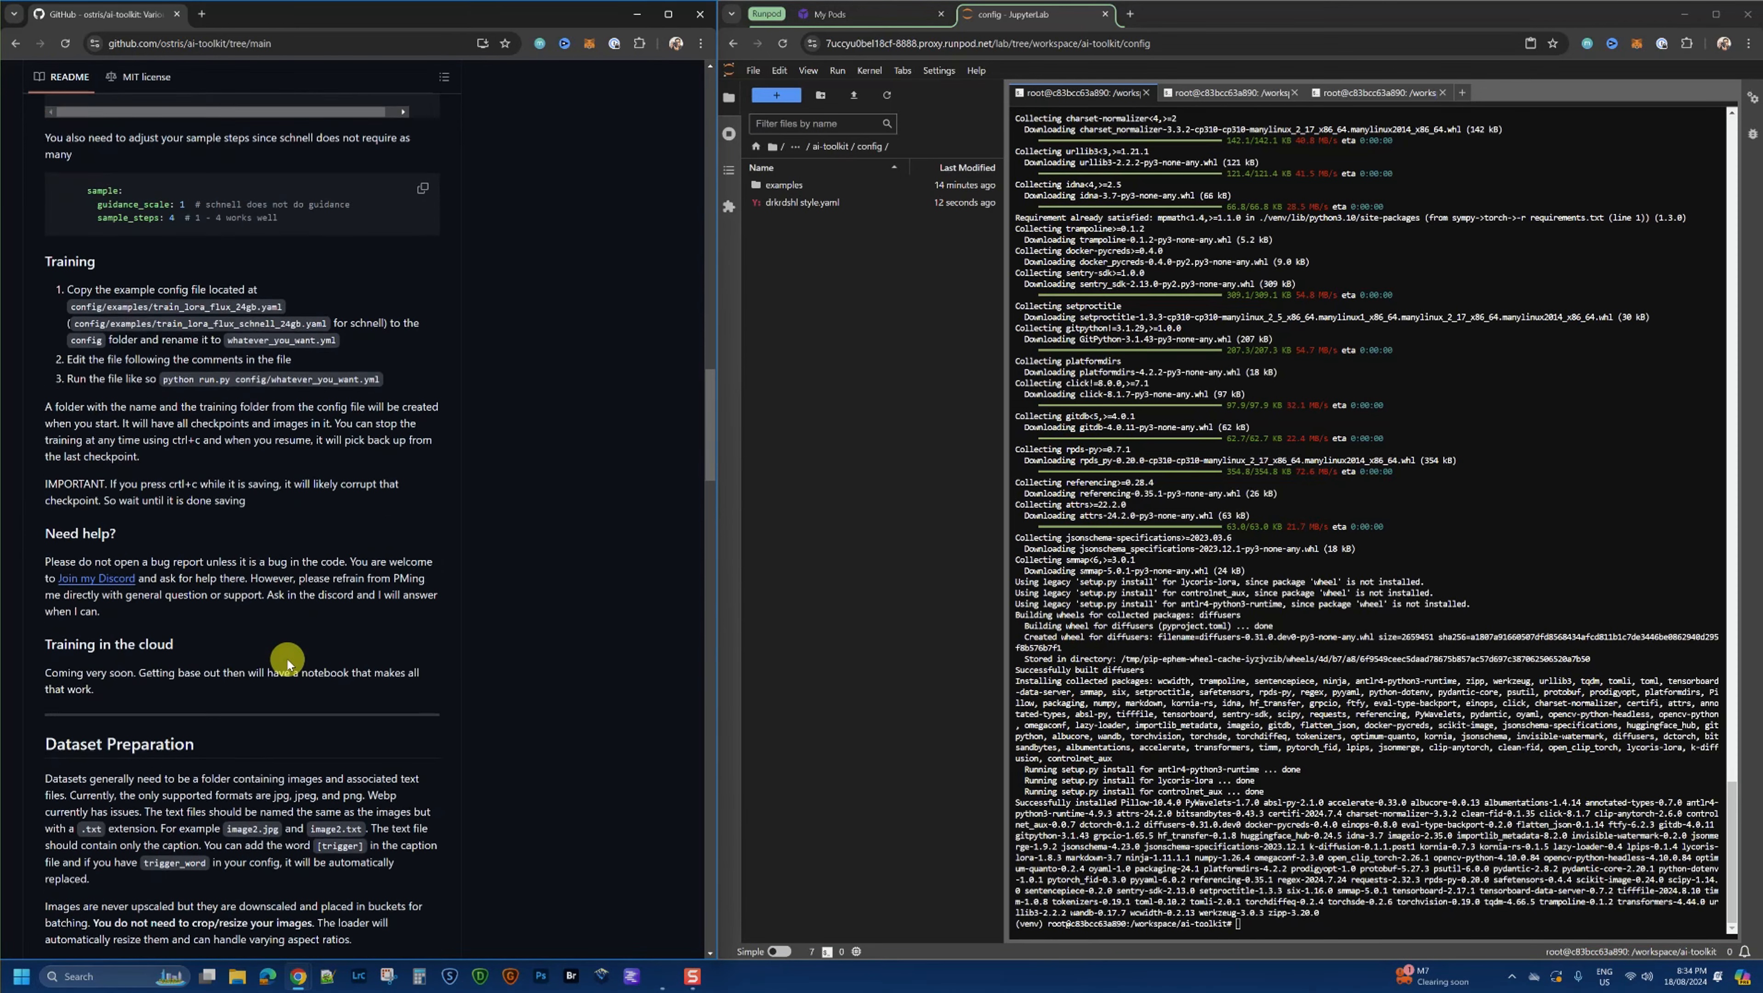
scroll(286, 657, down, 7)
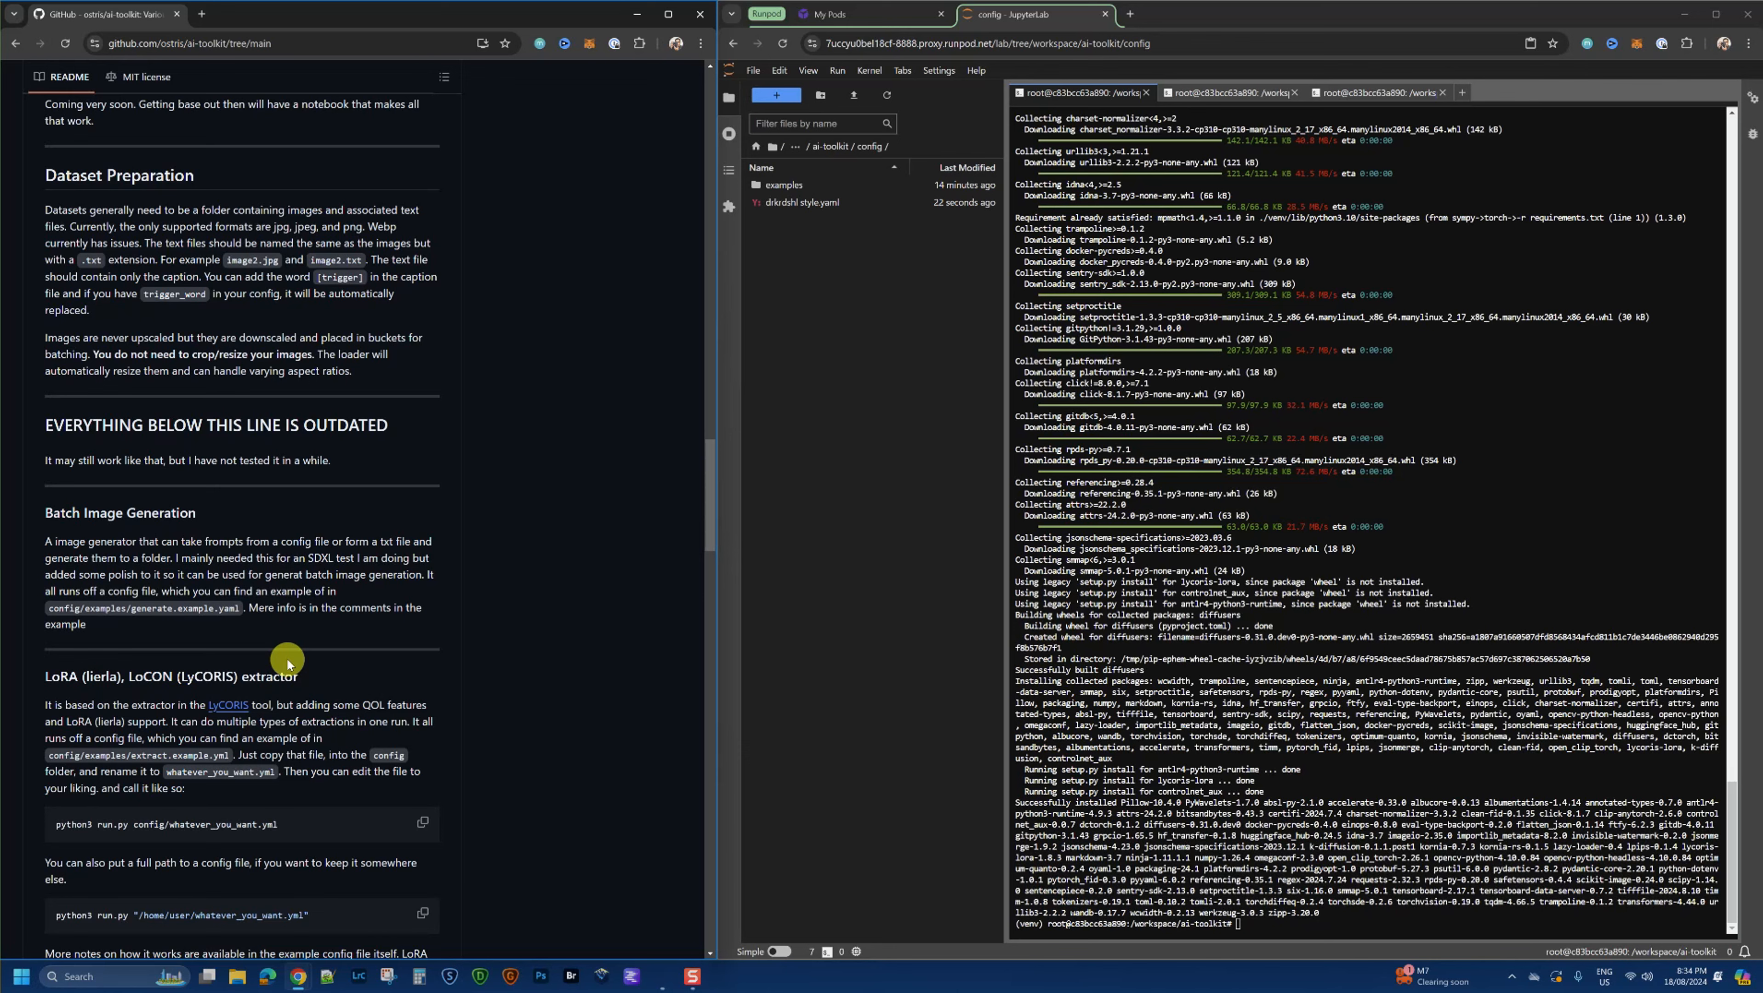
scroll(286, 657, up, 8)
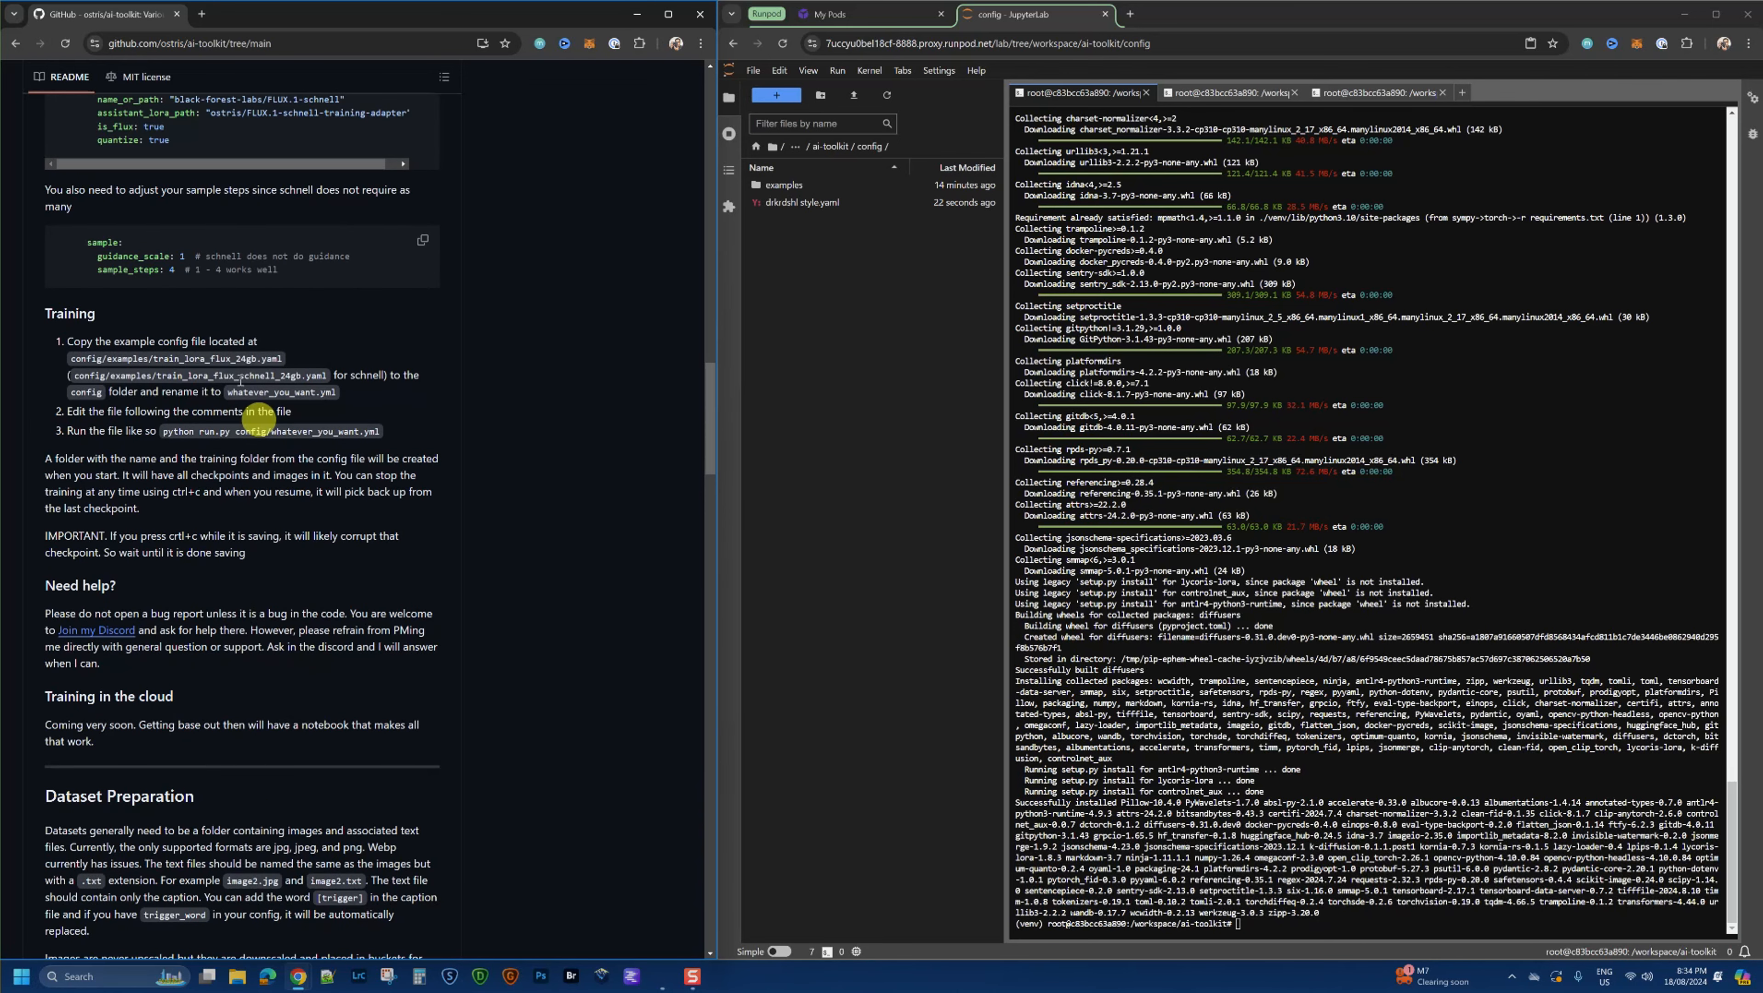
drag(163, 431, 271, 431)
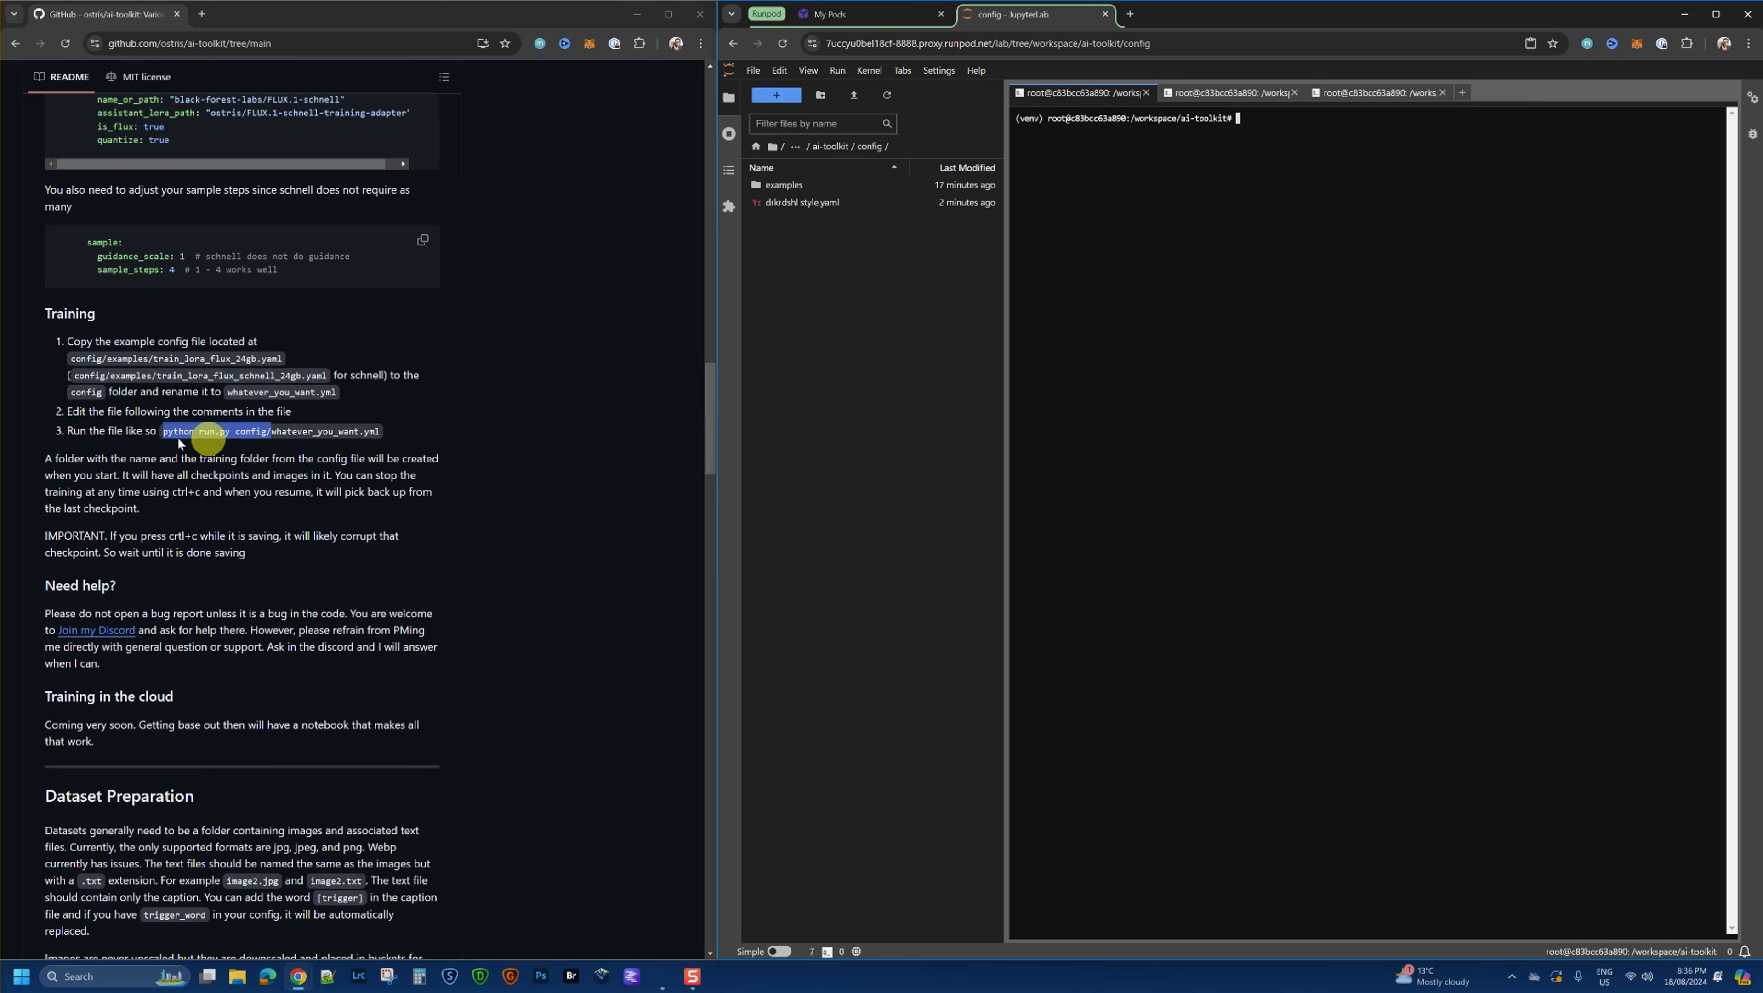
click(217, 433)
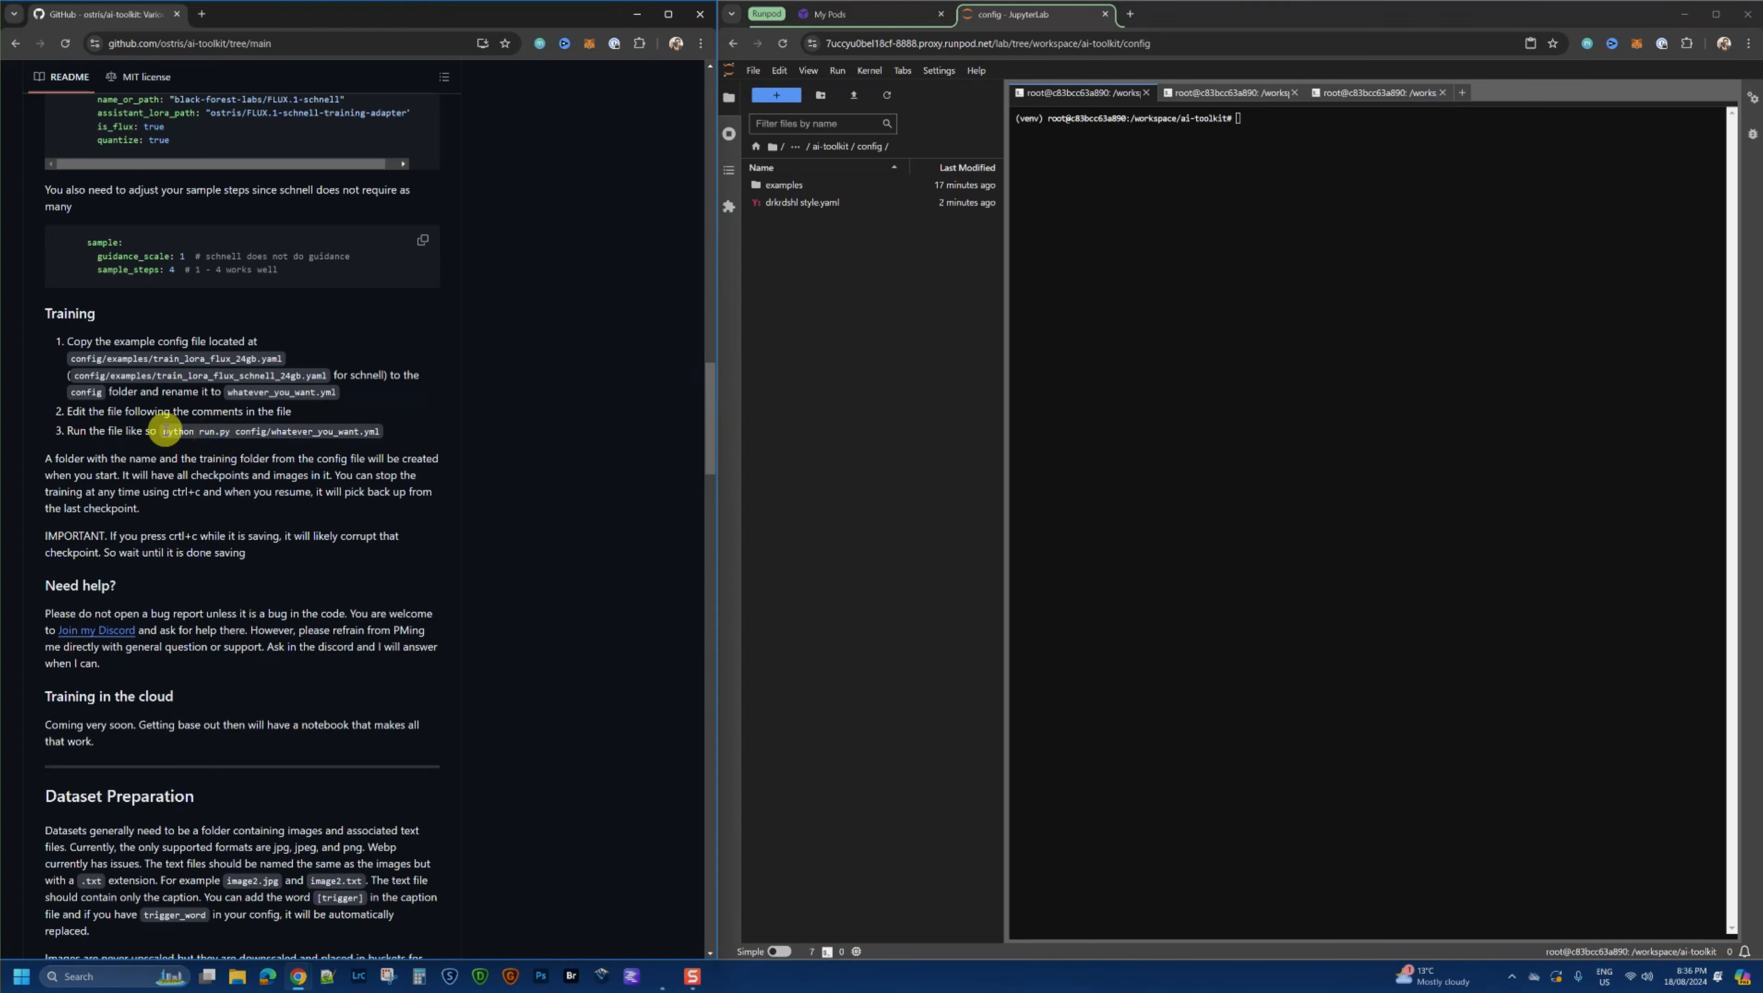
drag(166, 431, 277, 431)
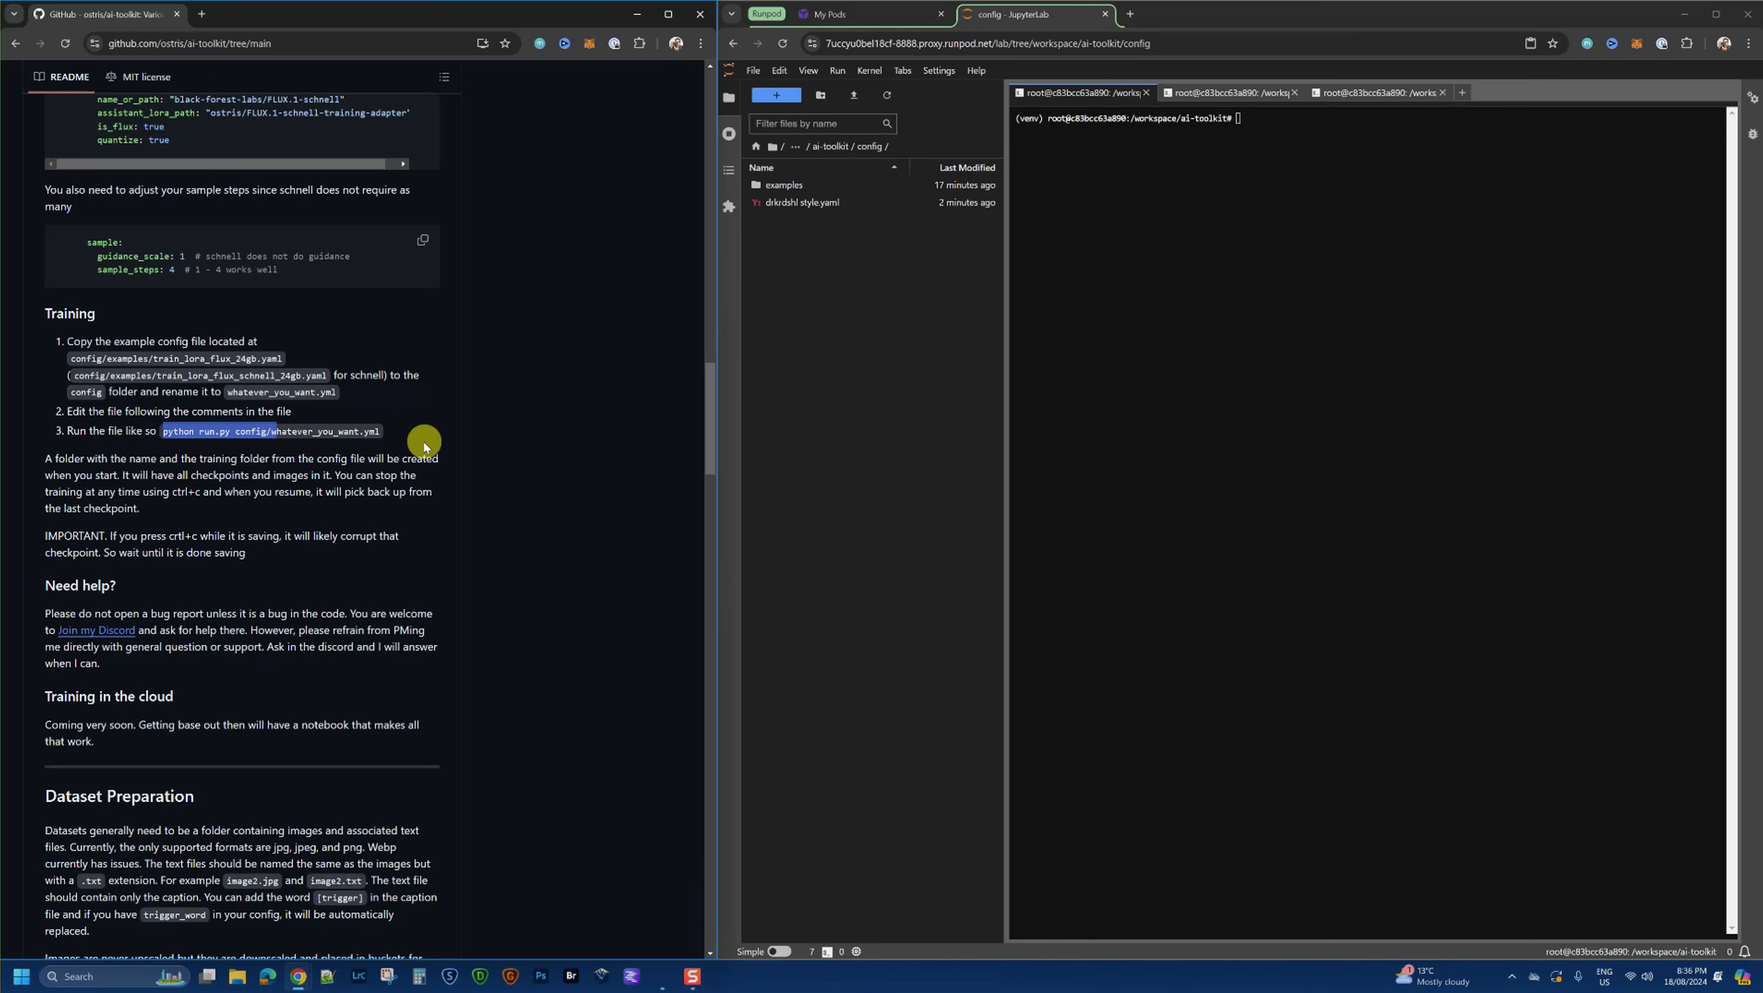
Step: Start the training in the venv terminal with "python run.py config/drkrdshl\ style.yaml"
click(1345, 111)
right_click(1345, 133)
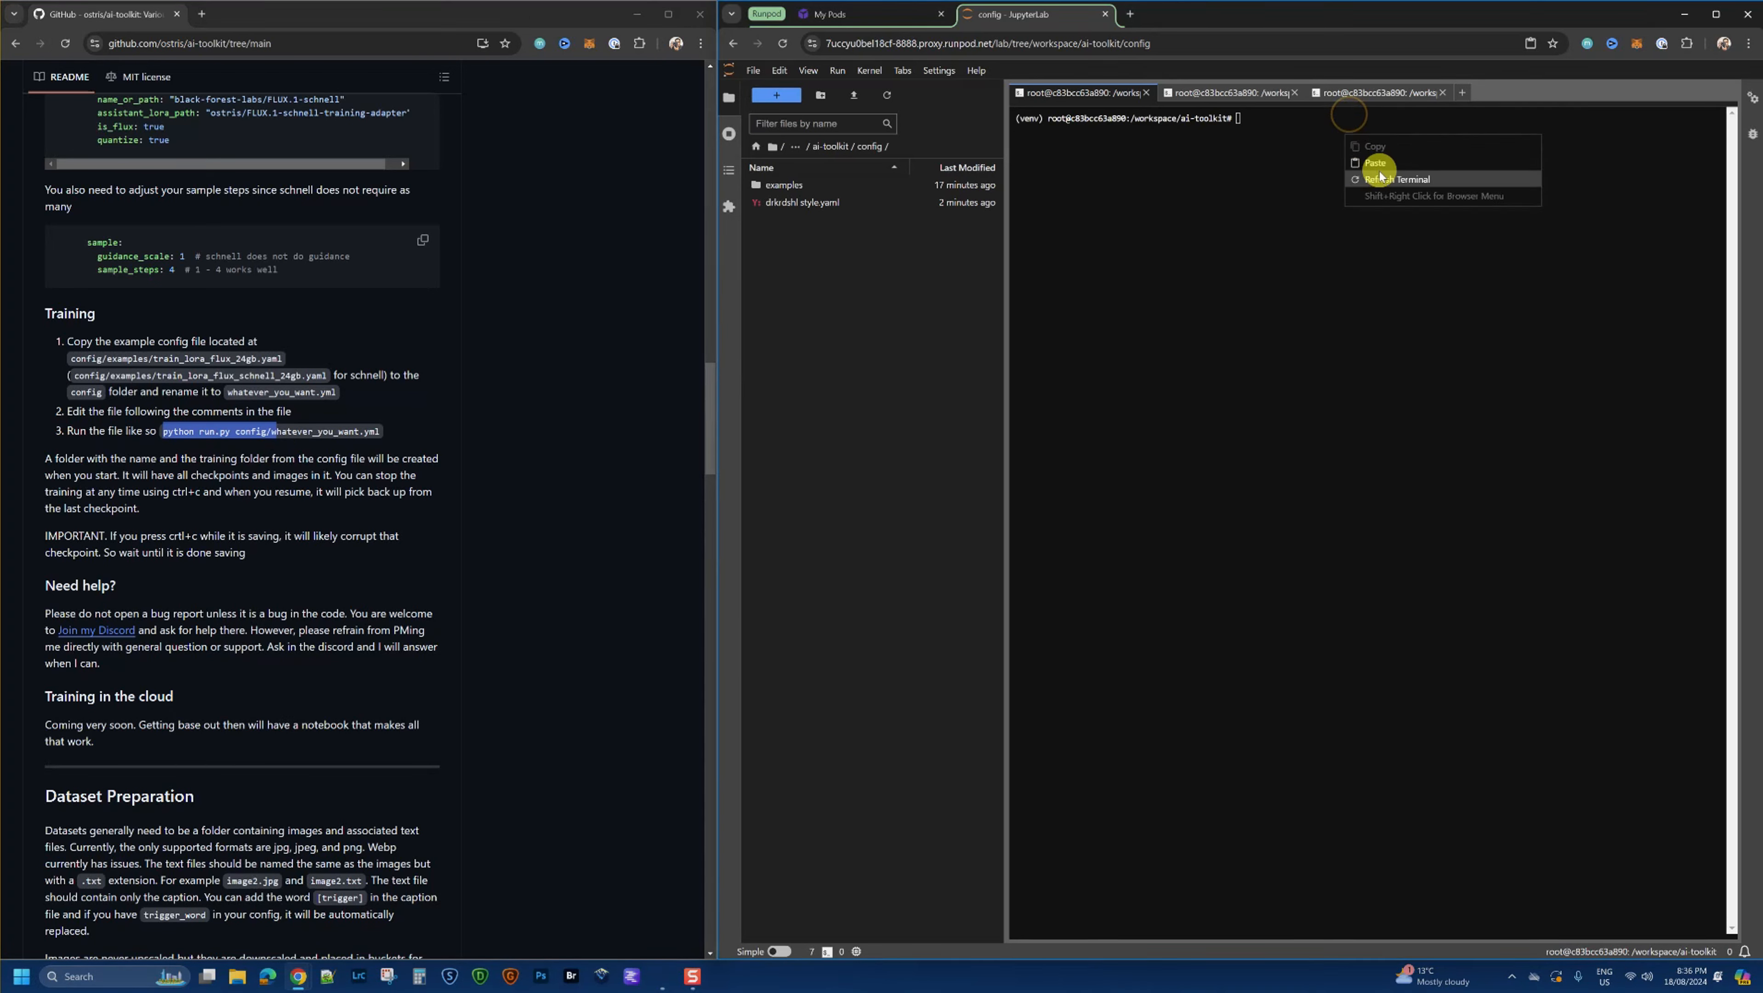
click(1385, 165)
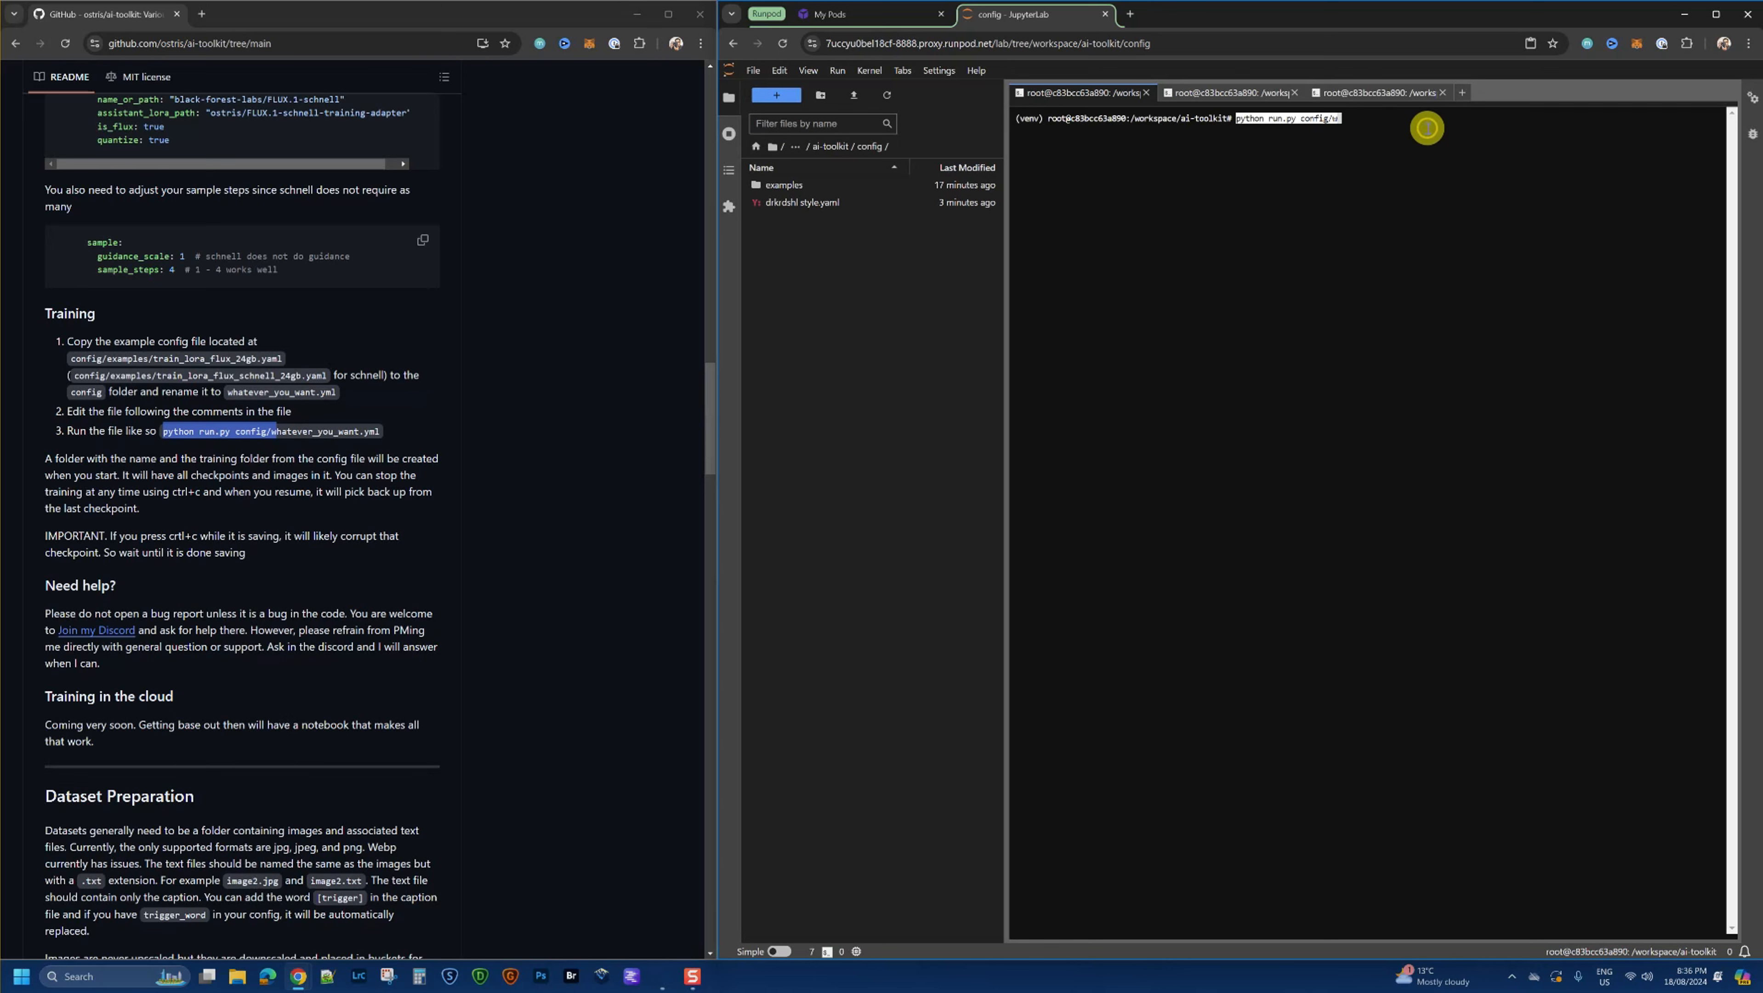
key(BackSpace)
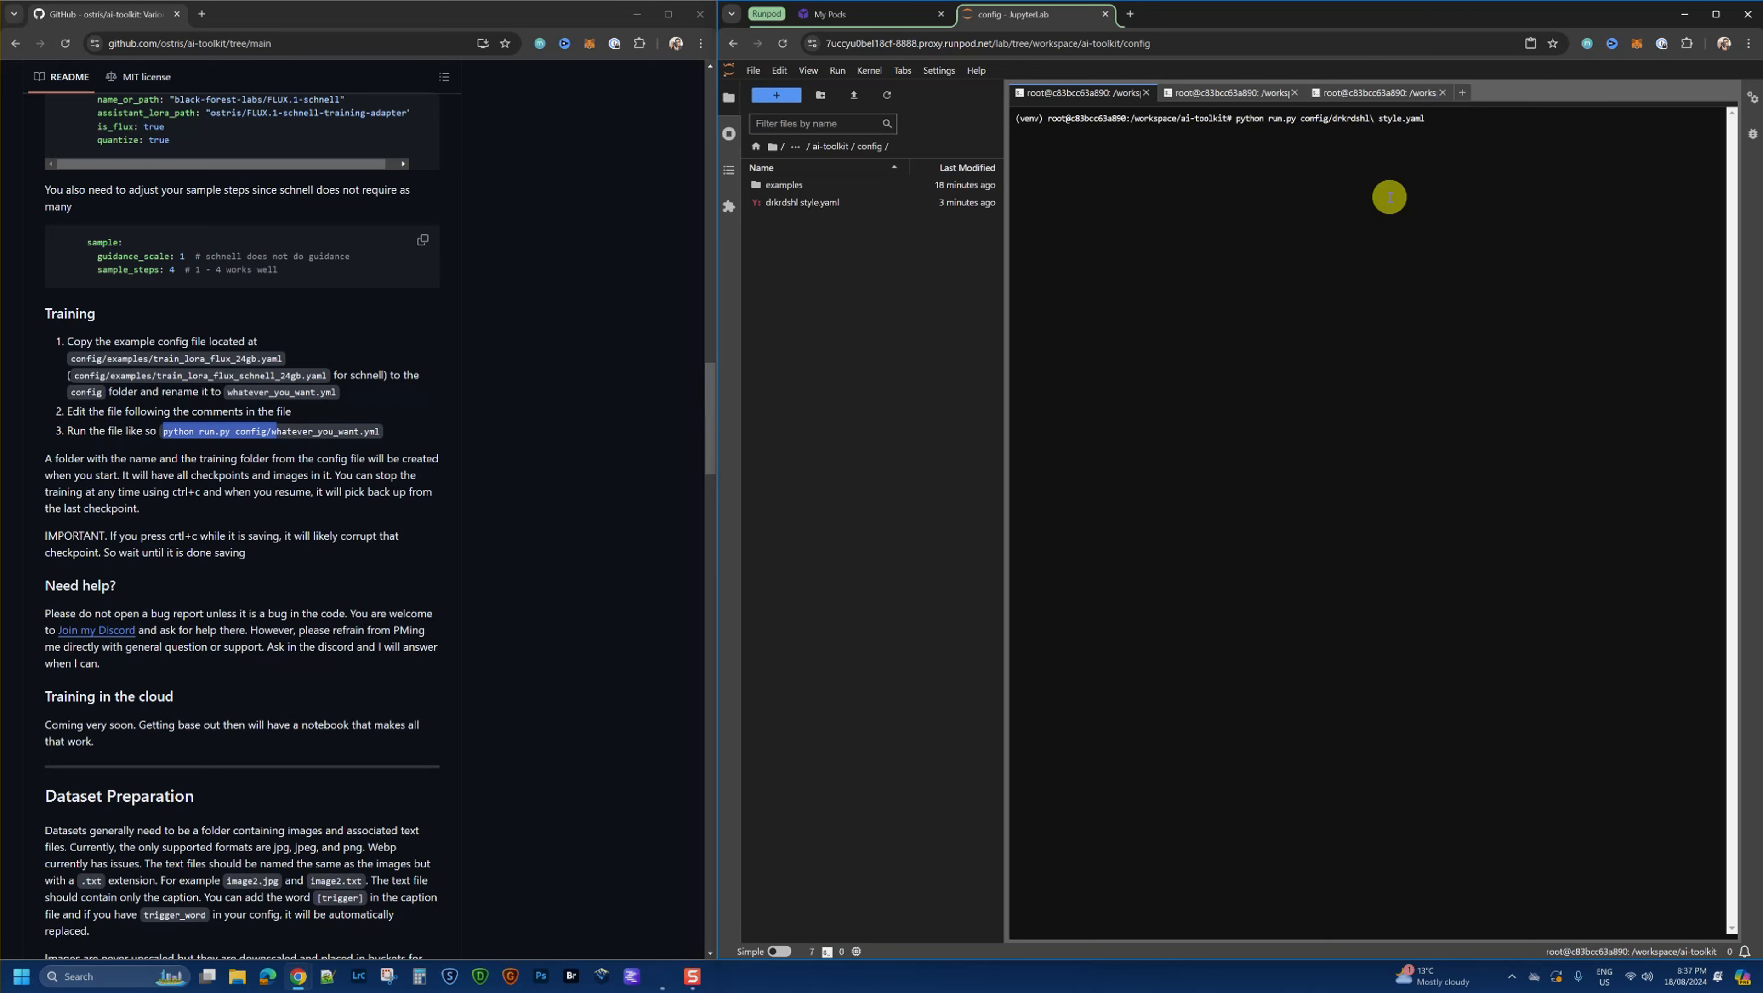
key(Return)
Step: Check the running processes in top and the GPU load in nvidia-smi, and return to the training terminal
click(1387, 97)
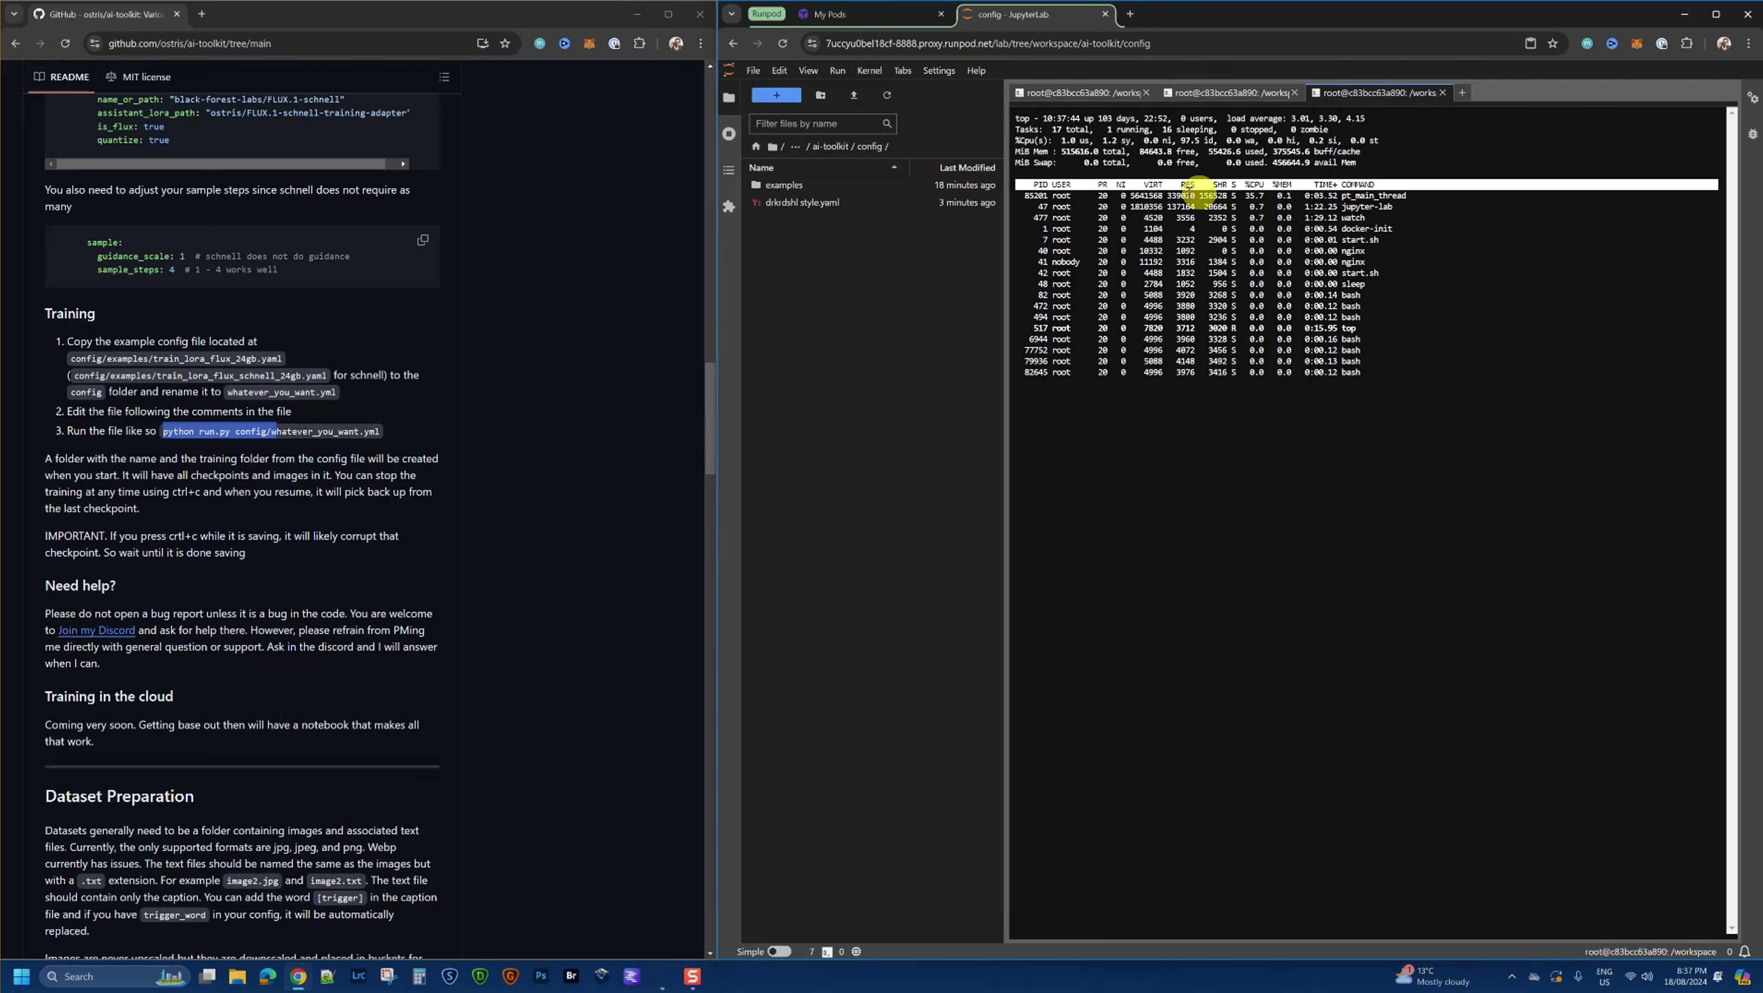
click(1249, 94)
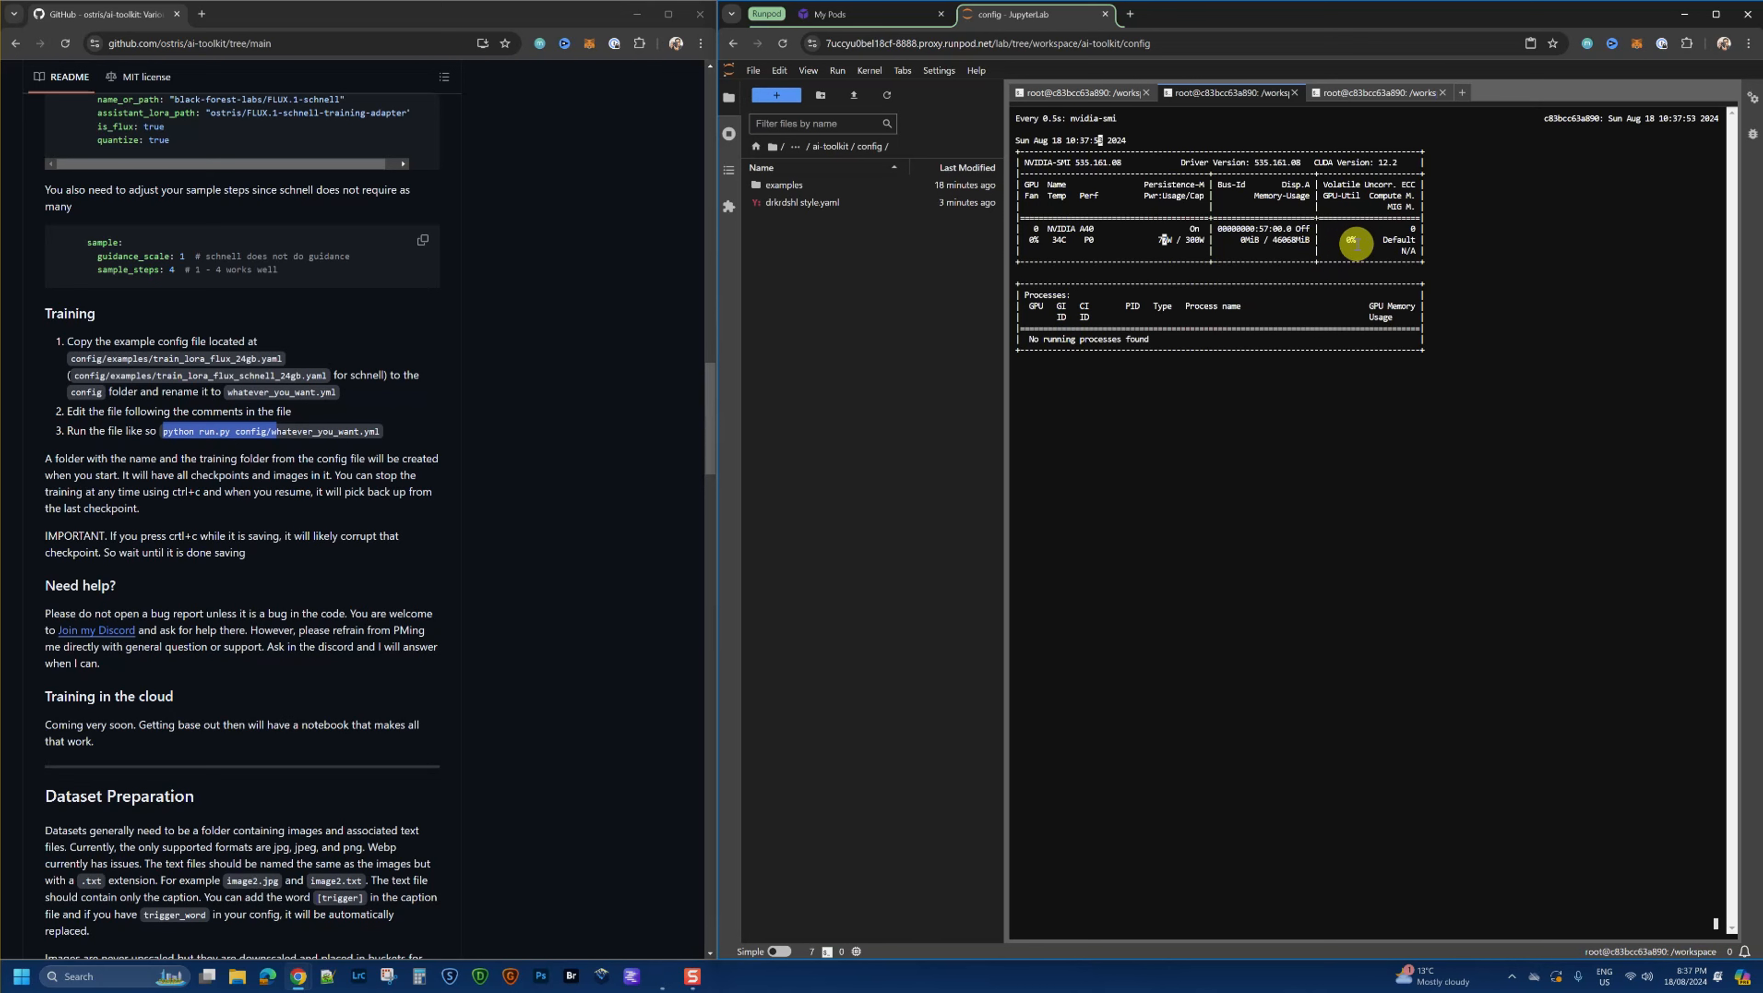
click(1078, 93)
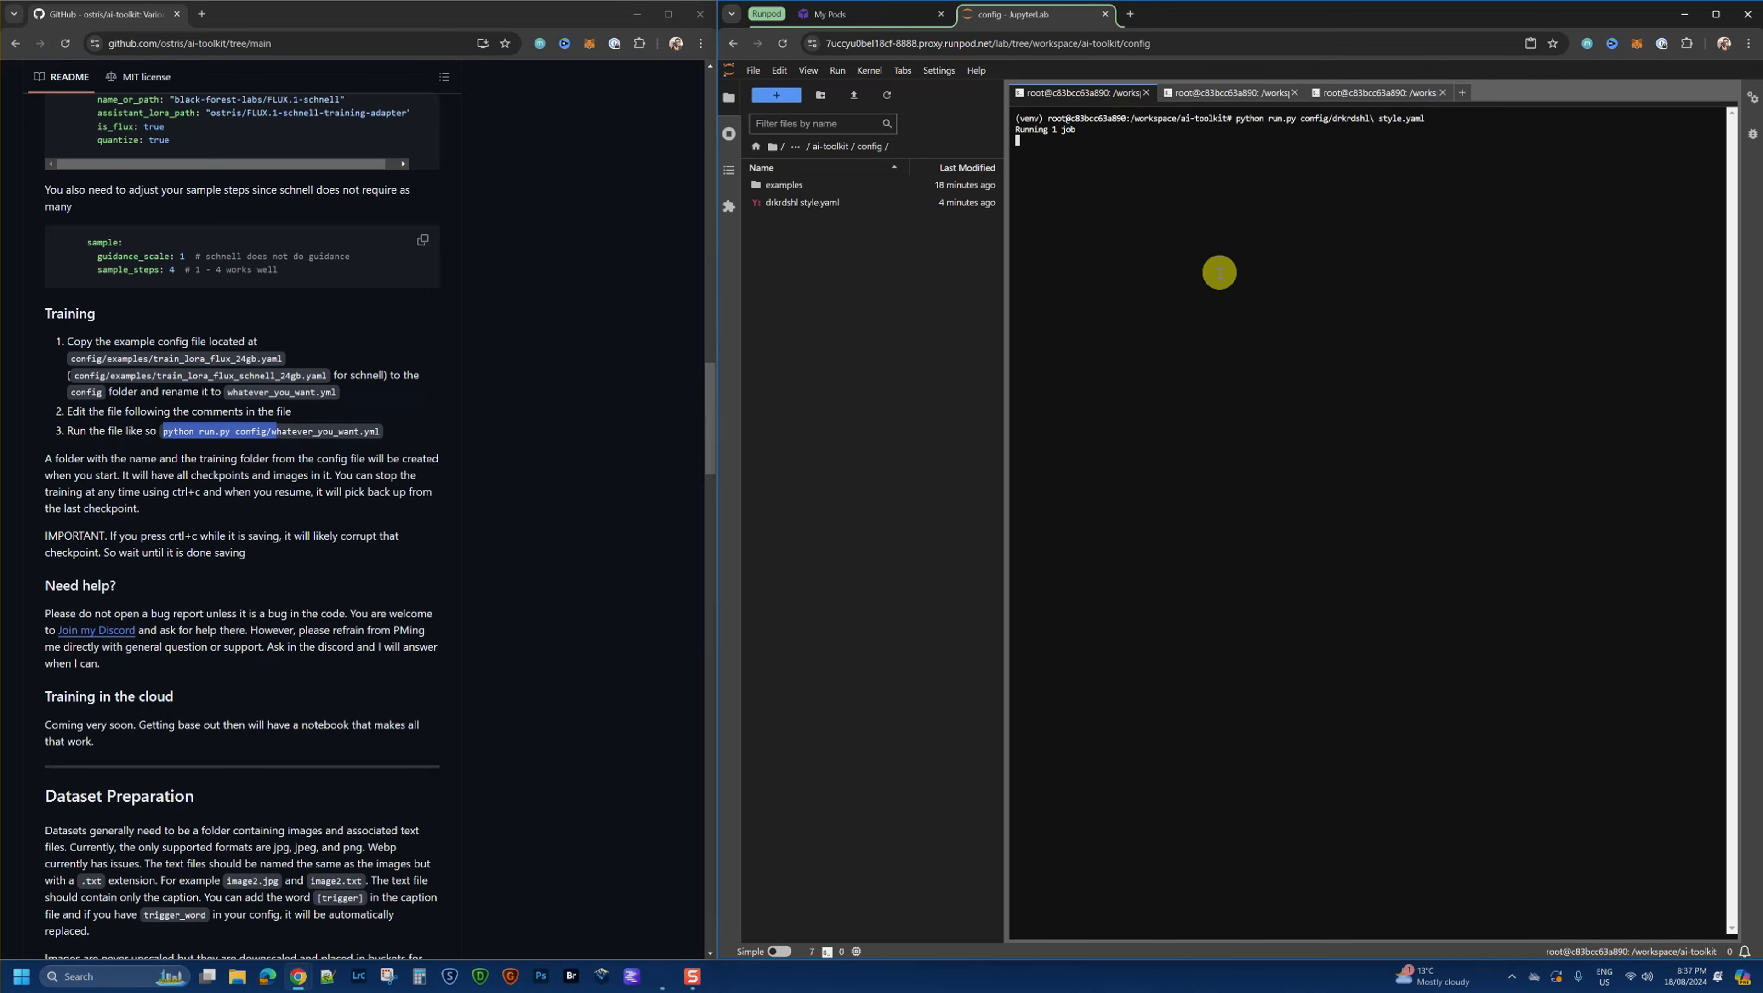
Step: Open the ai-toolkit/output/drkrdshl style folder to check the files written by the training run
click(835, 148)
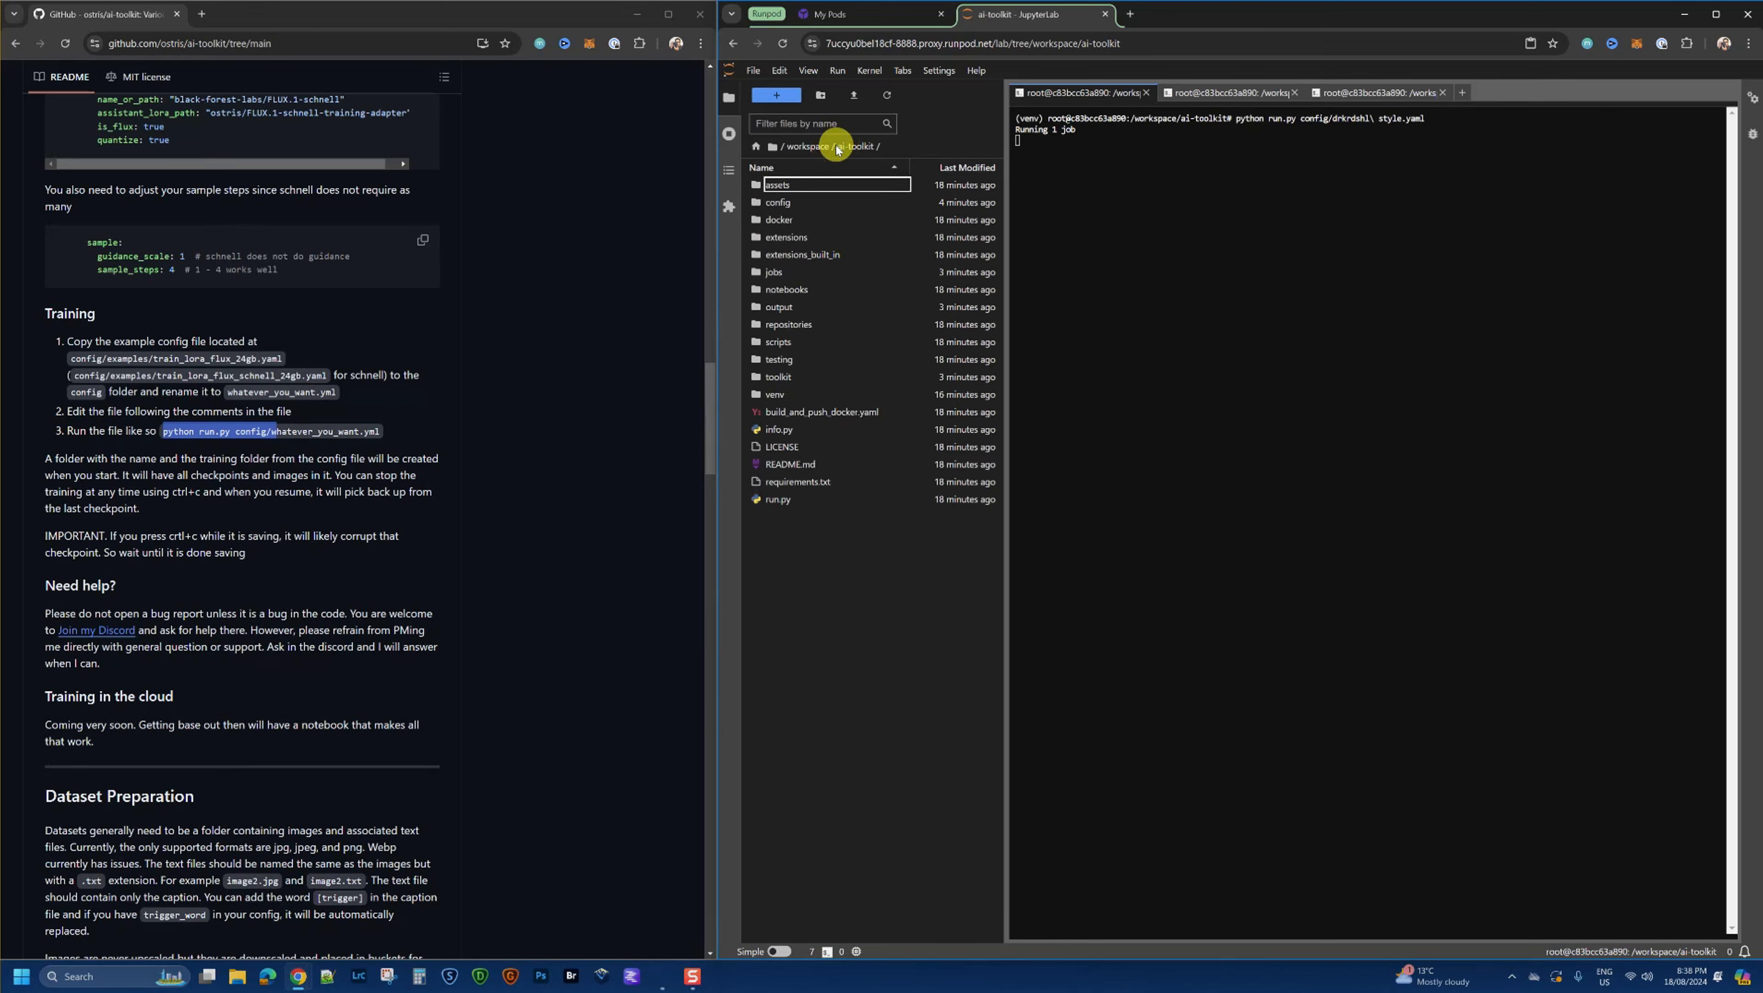
double_click(774, 310)
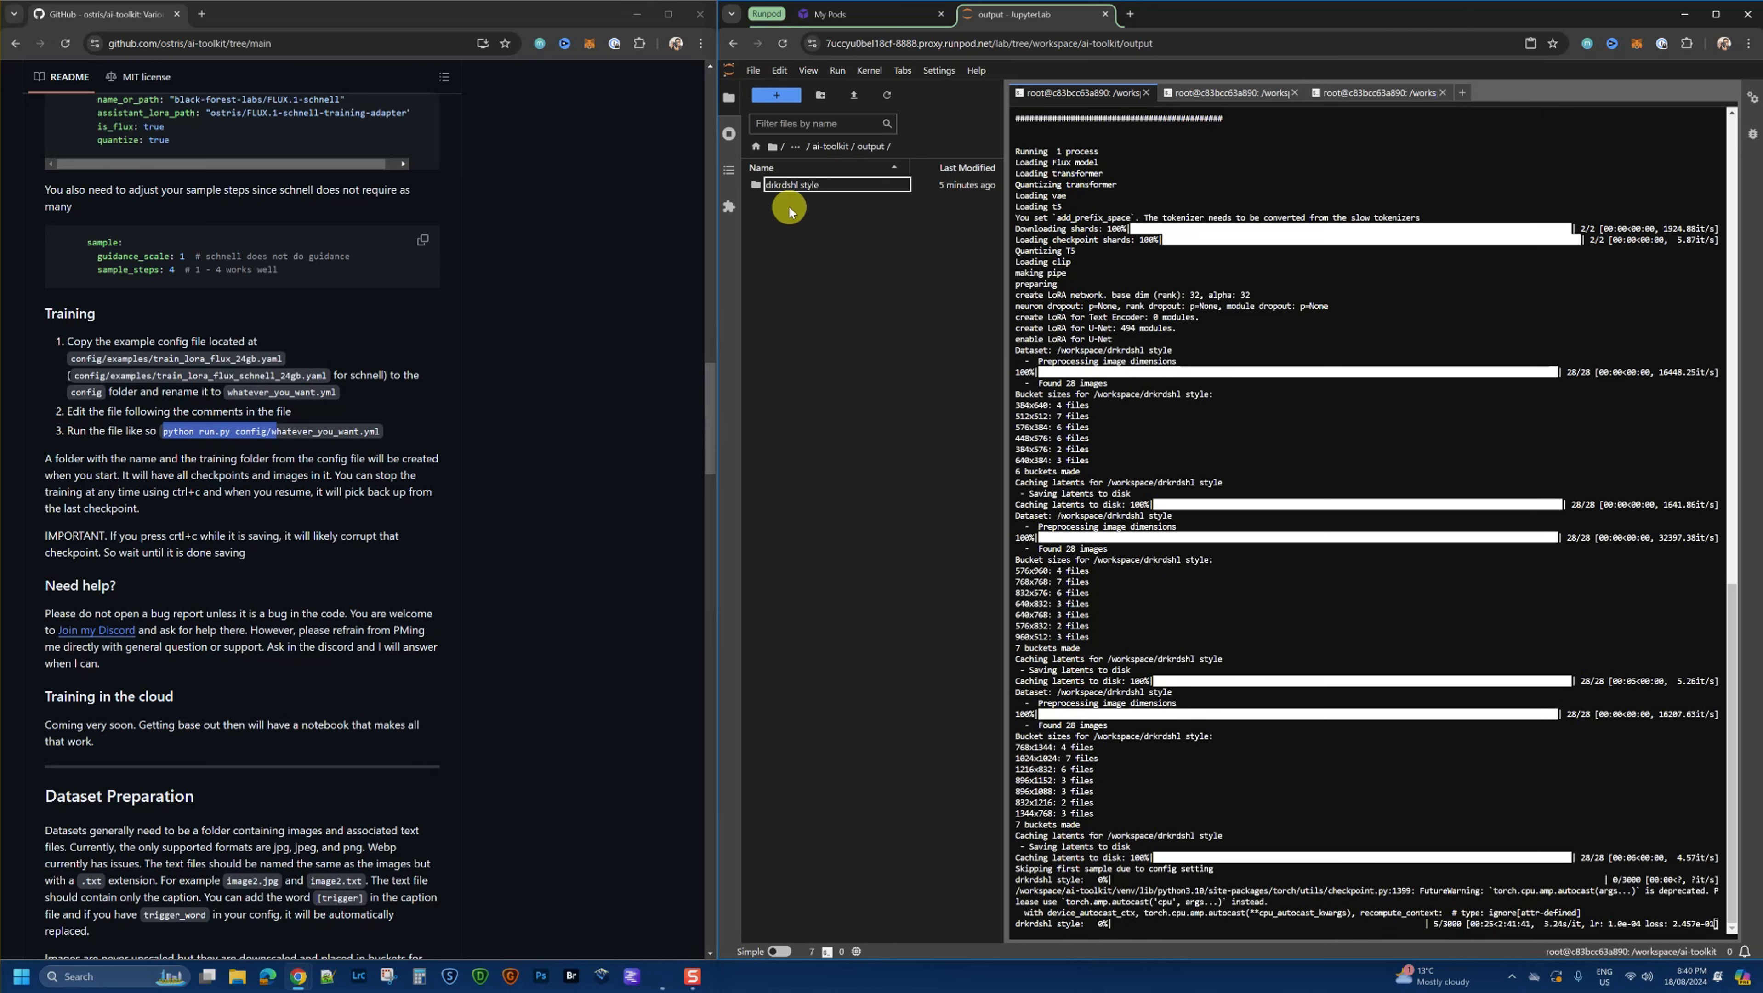
double_click(791, 183)
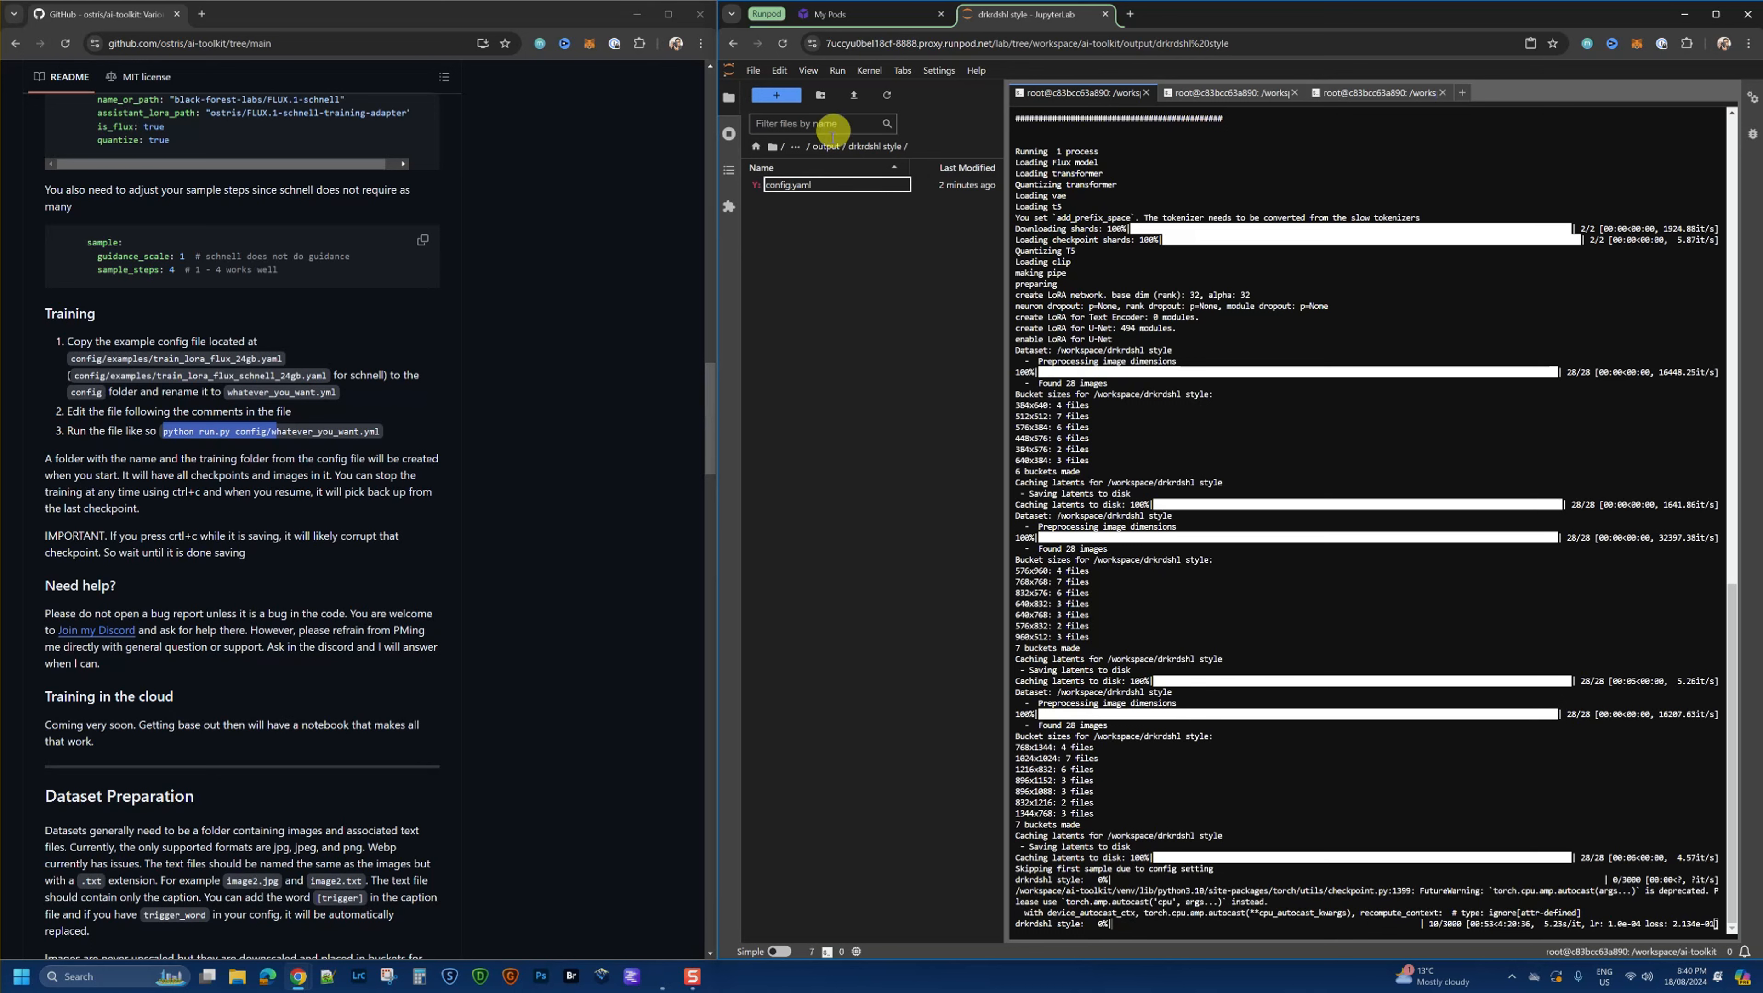
Step: Return to the ai-toolkit folder and open drkrdshl style.yaml from its config folder in the editor
click(826, 147)
click(827, 147)
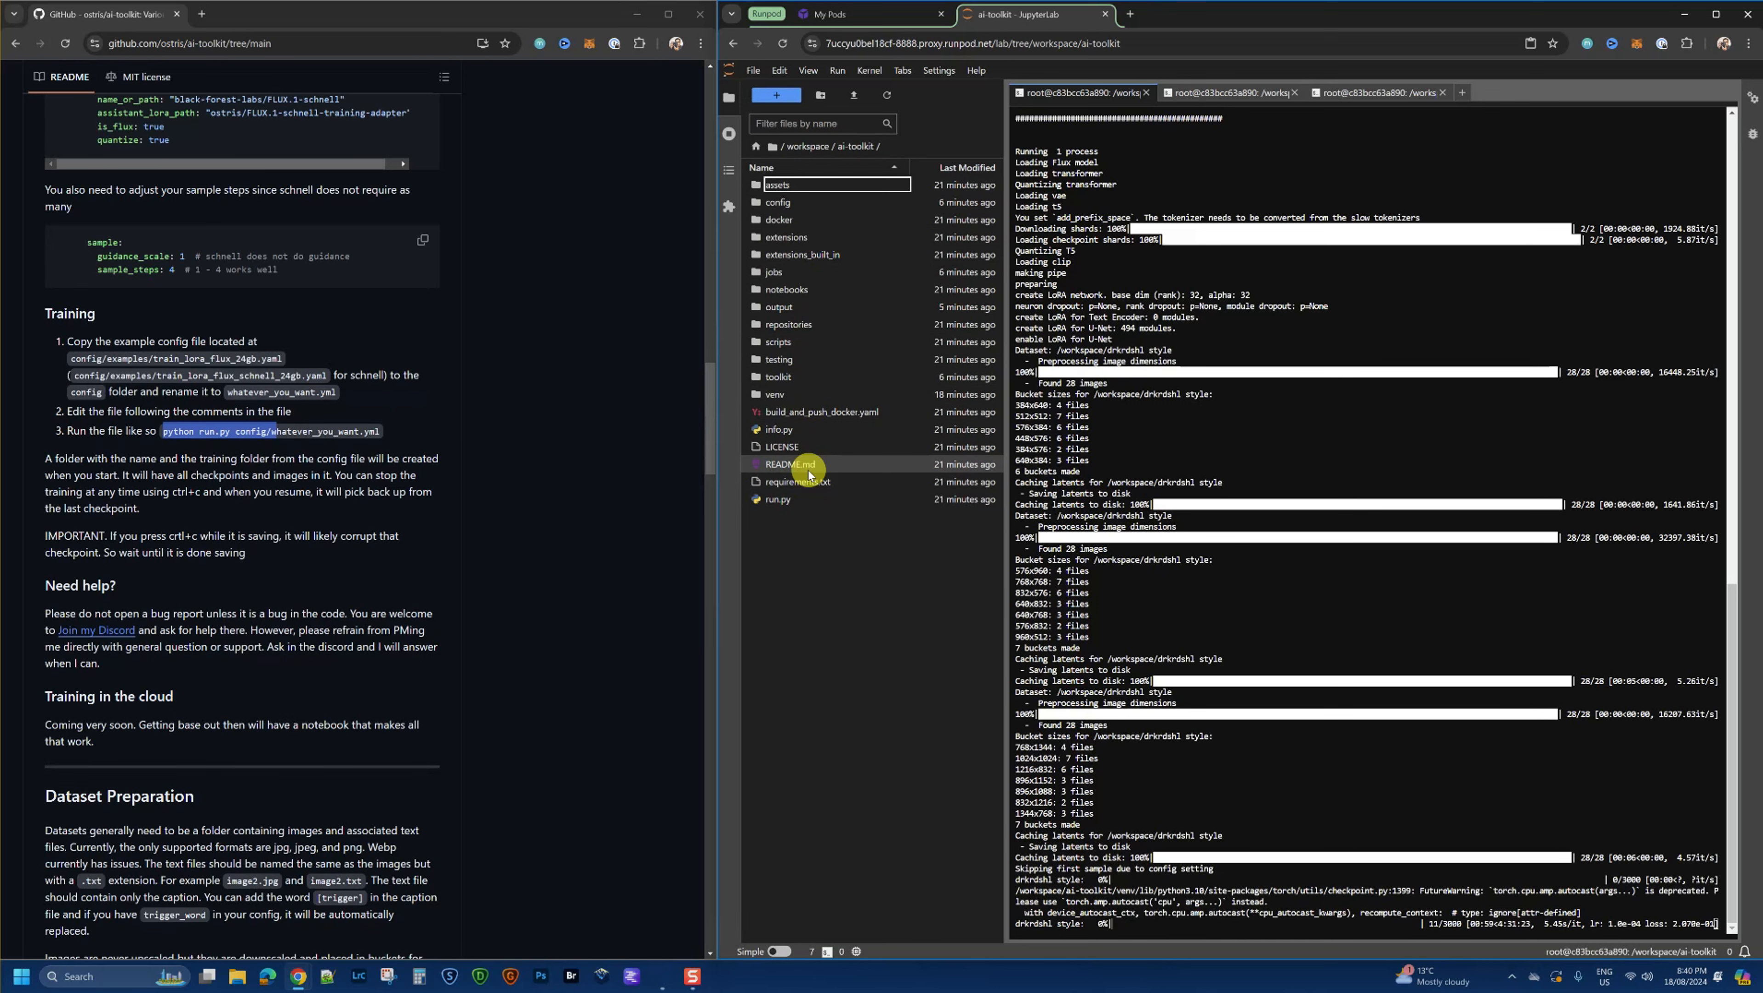
click(801, 213)
double_click(802, 206)
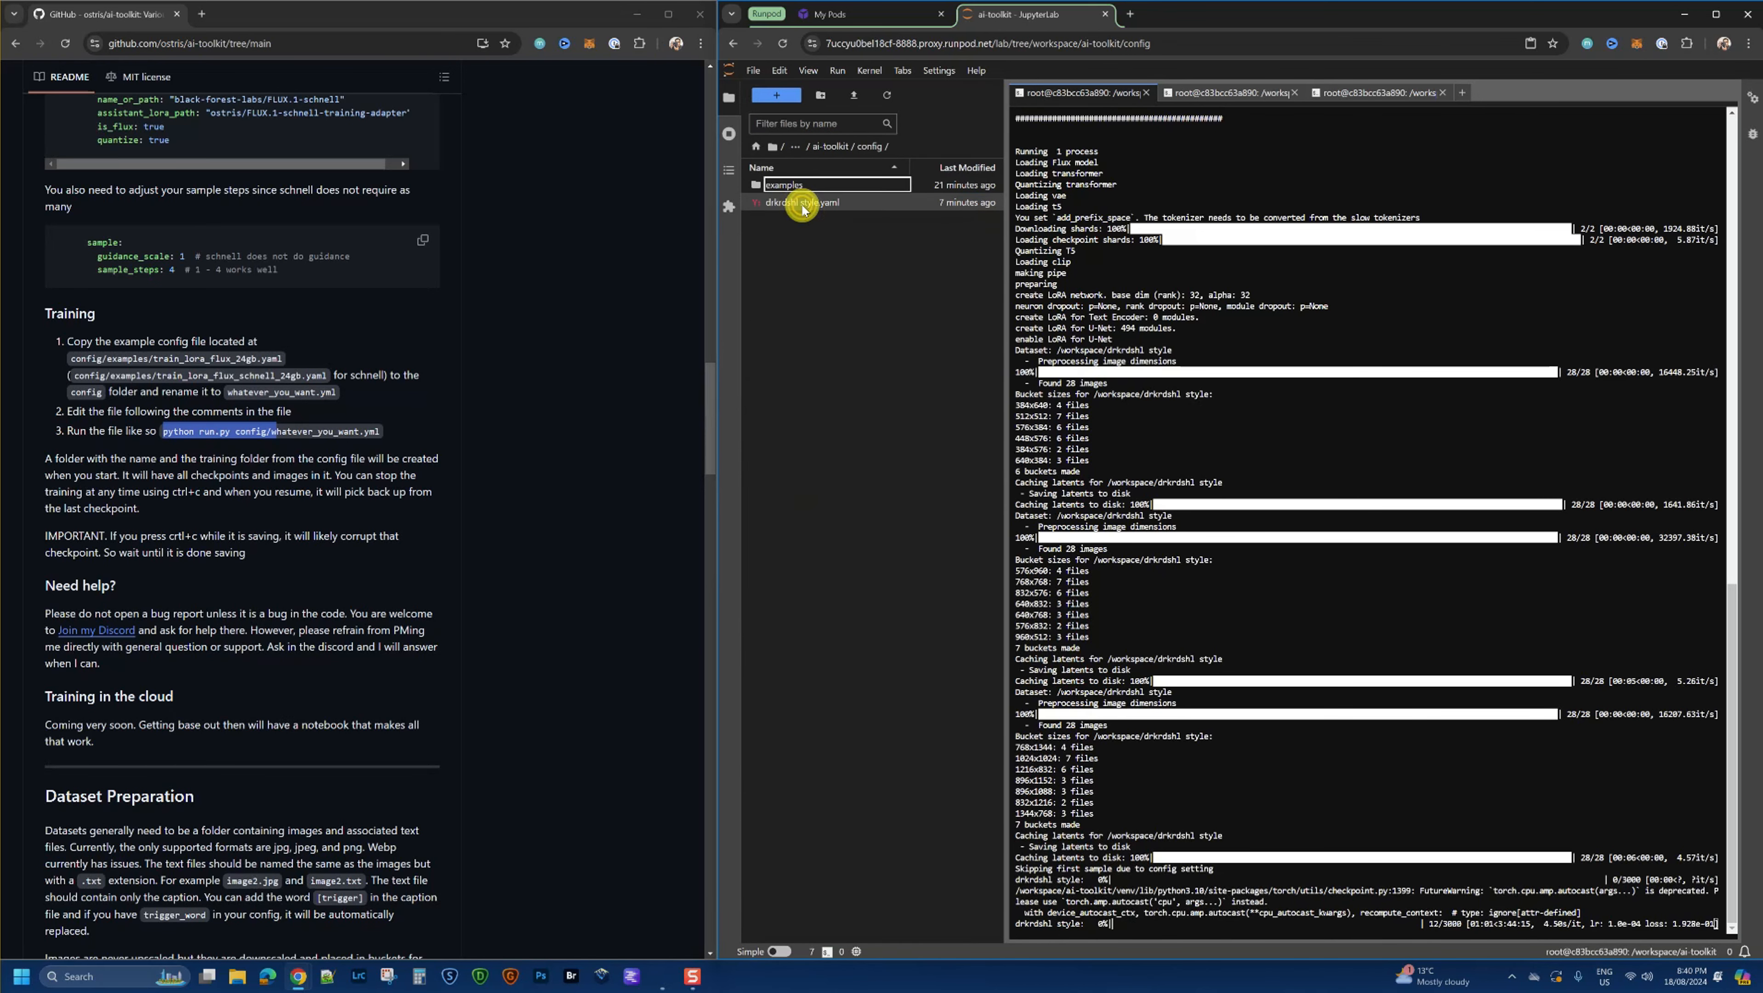
click(803, 208)
double_click(802, 208)
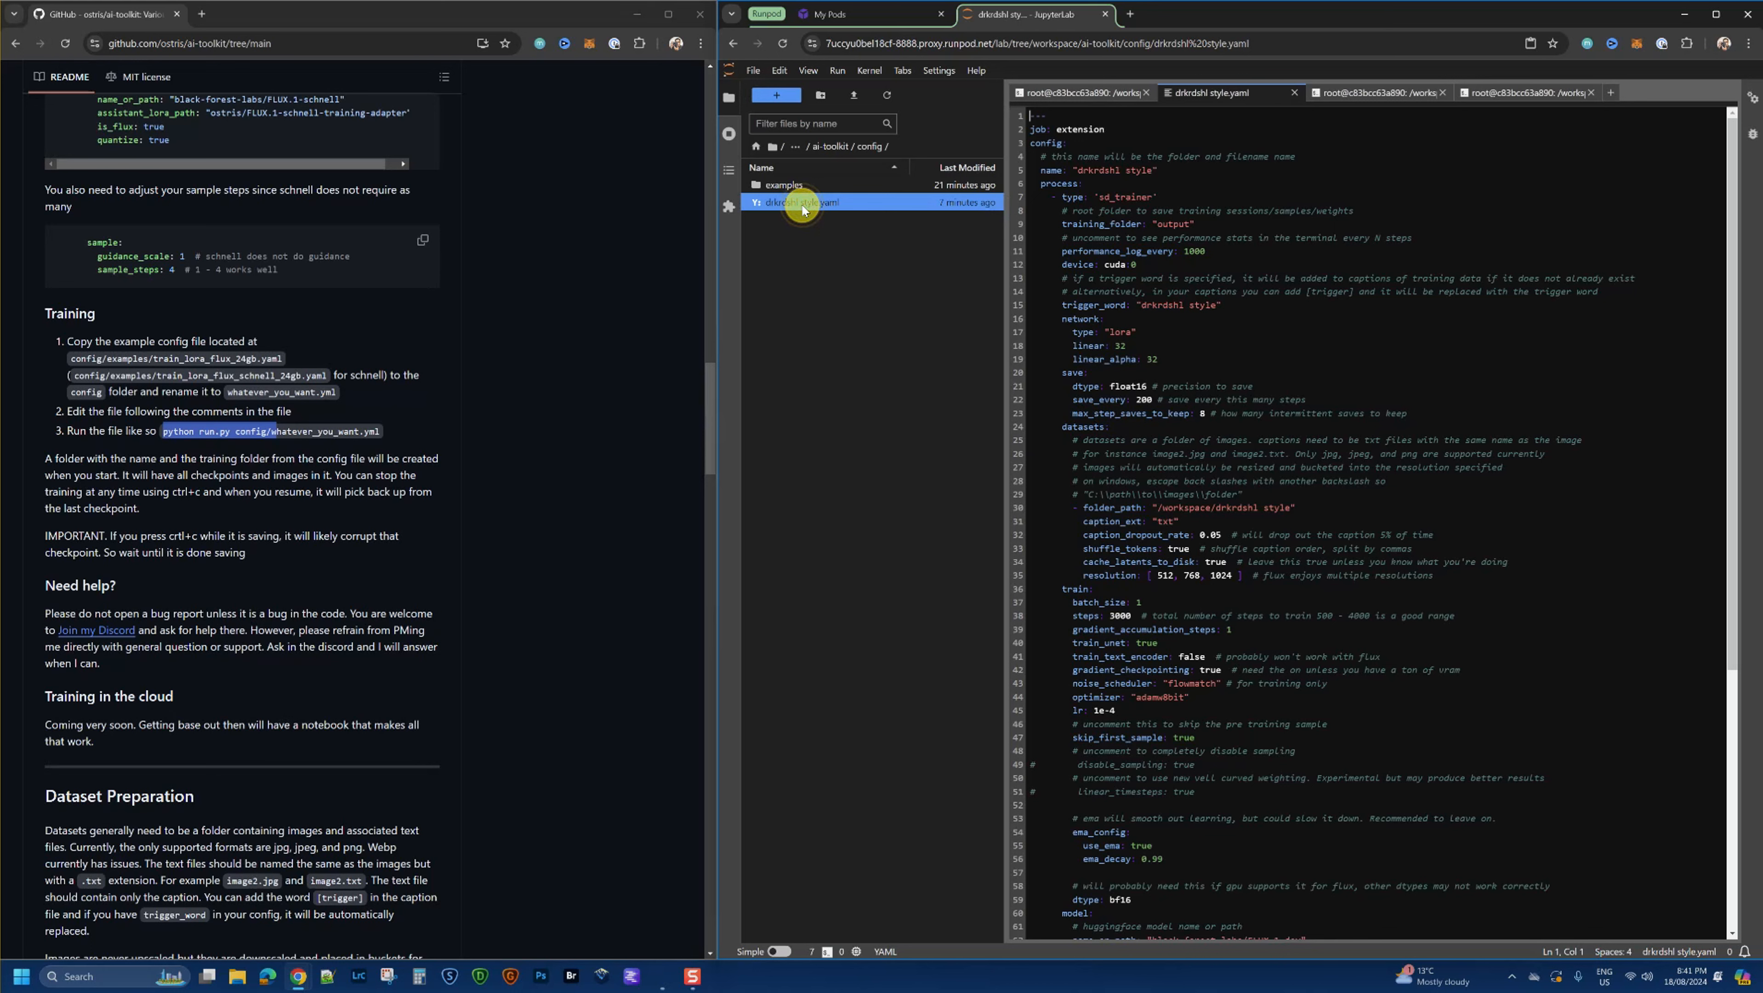
Step: Highlight the max_step_saves_to_keep setting in the save section and review how many intermittent checkpoints are kept
click(1087, 412)
drag(1079, 413, 1203, 413)
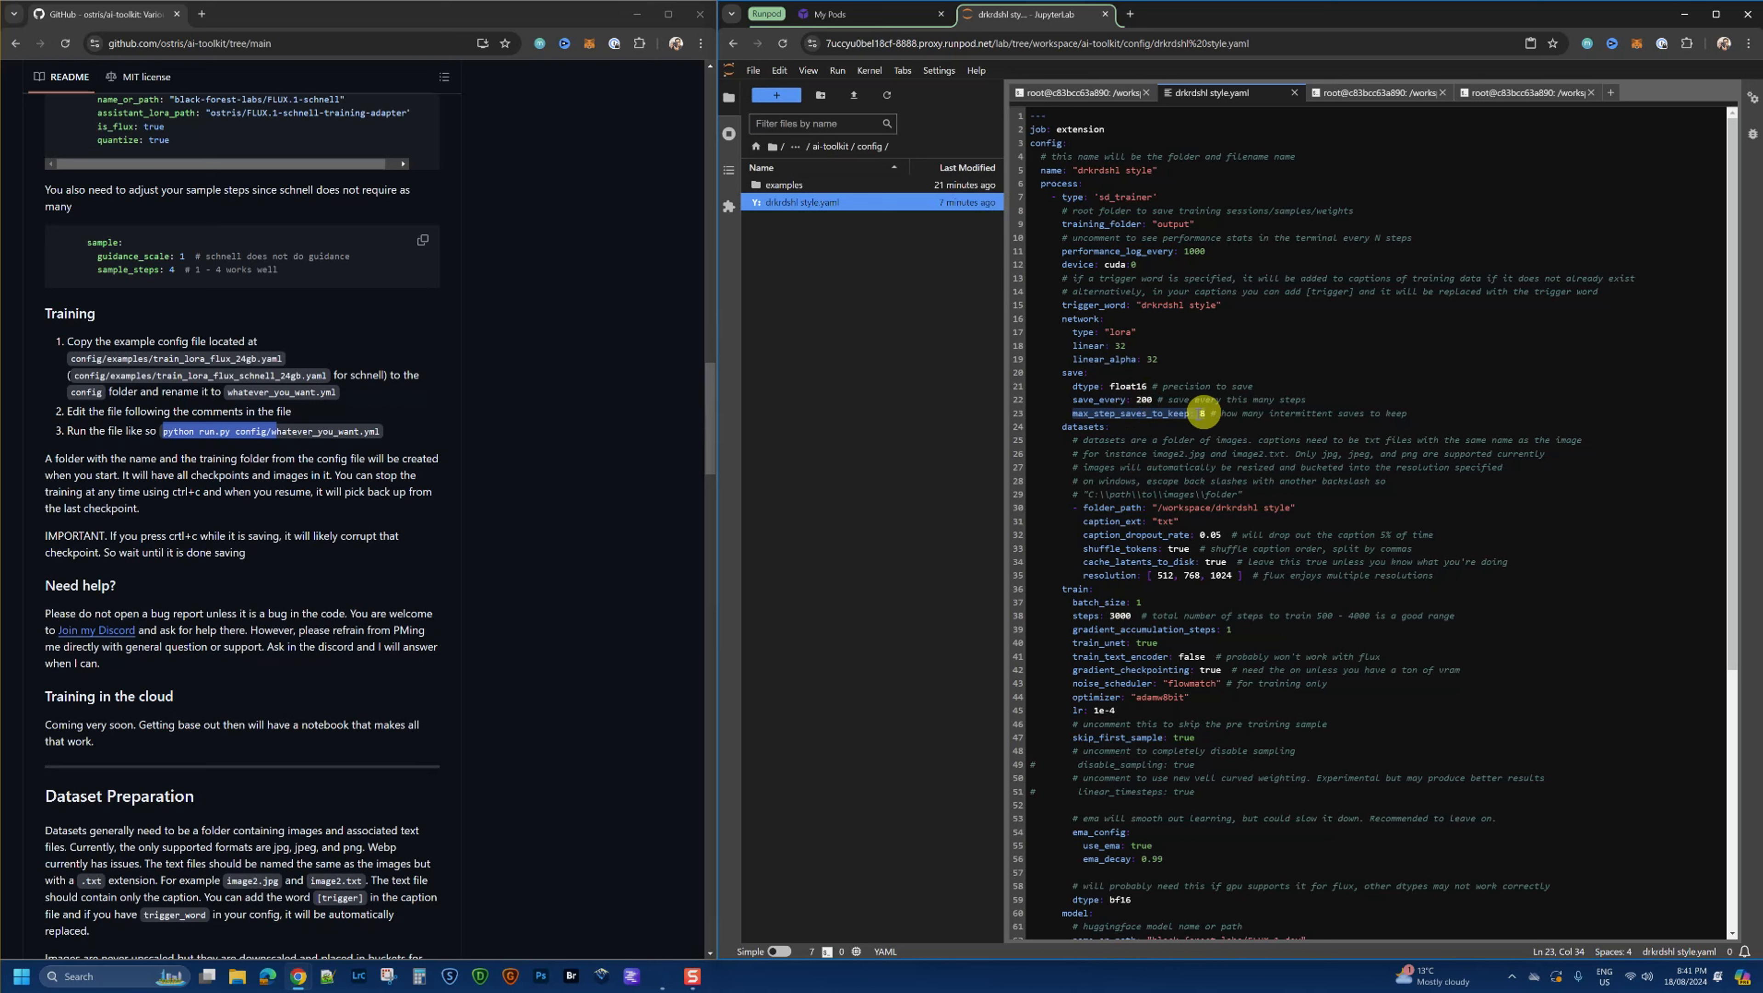
click(1093, 412)
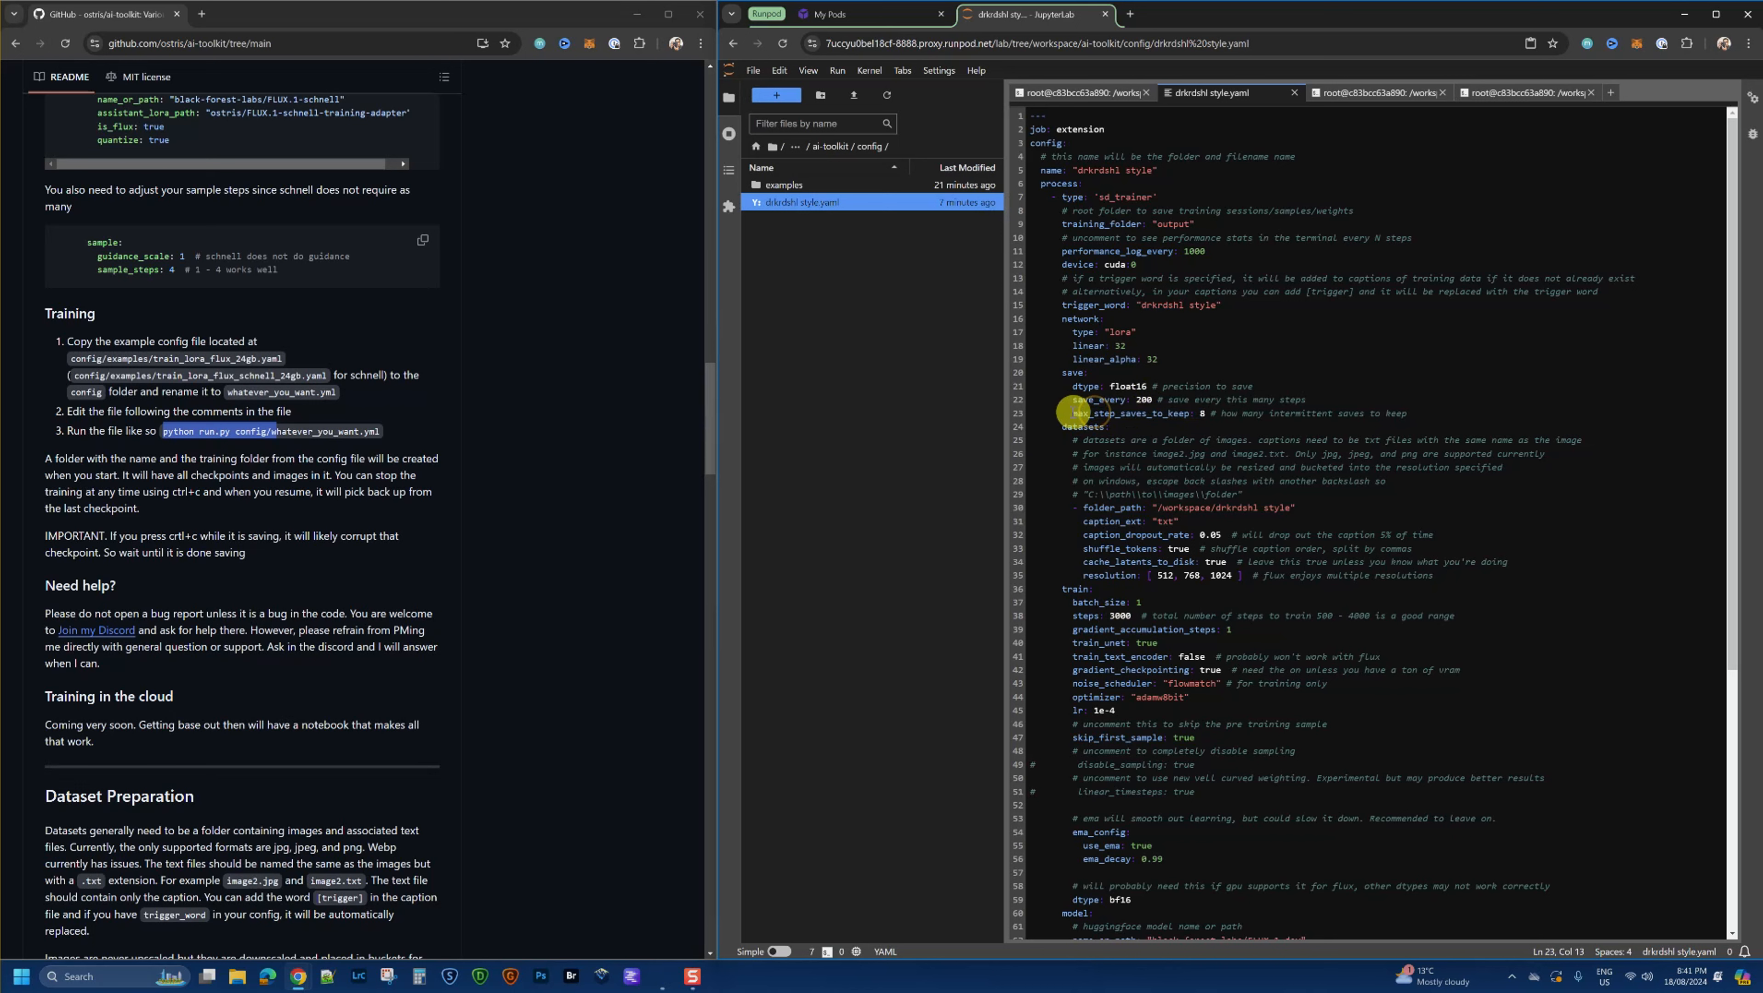
drag(1067, 413, 1203, 414)
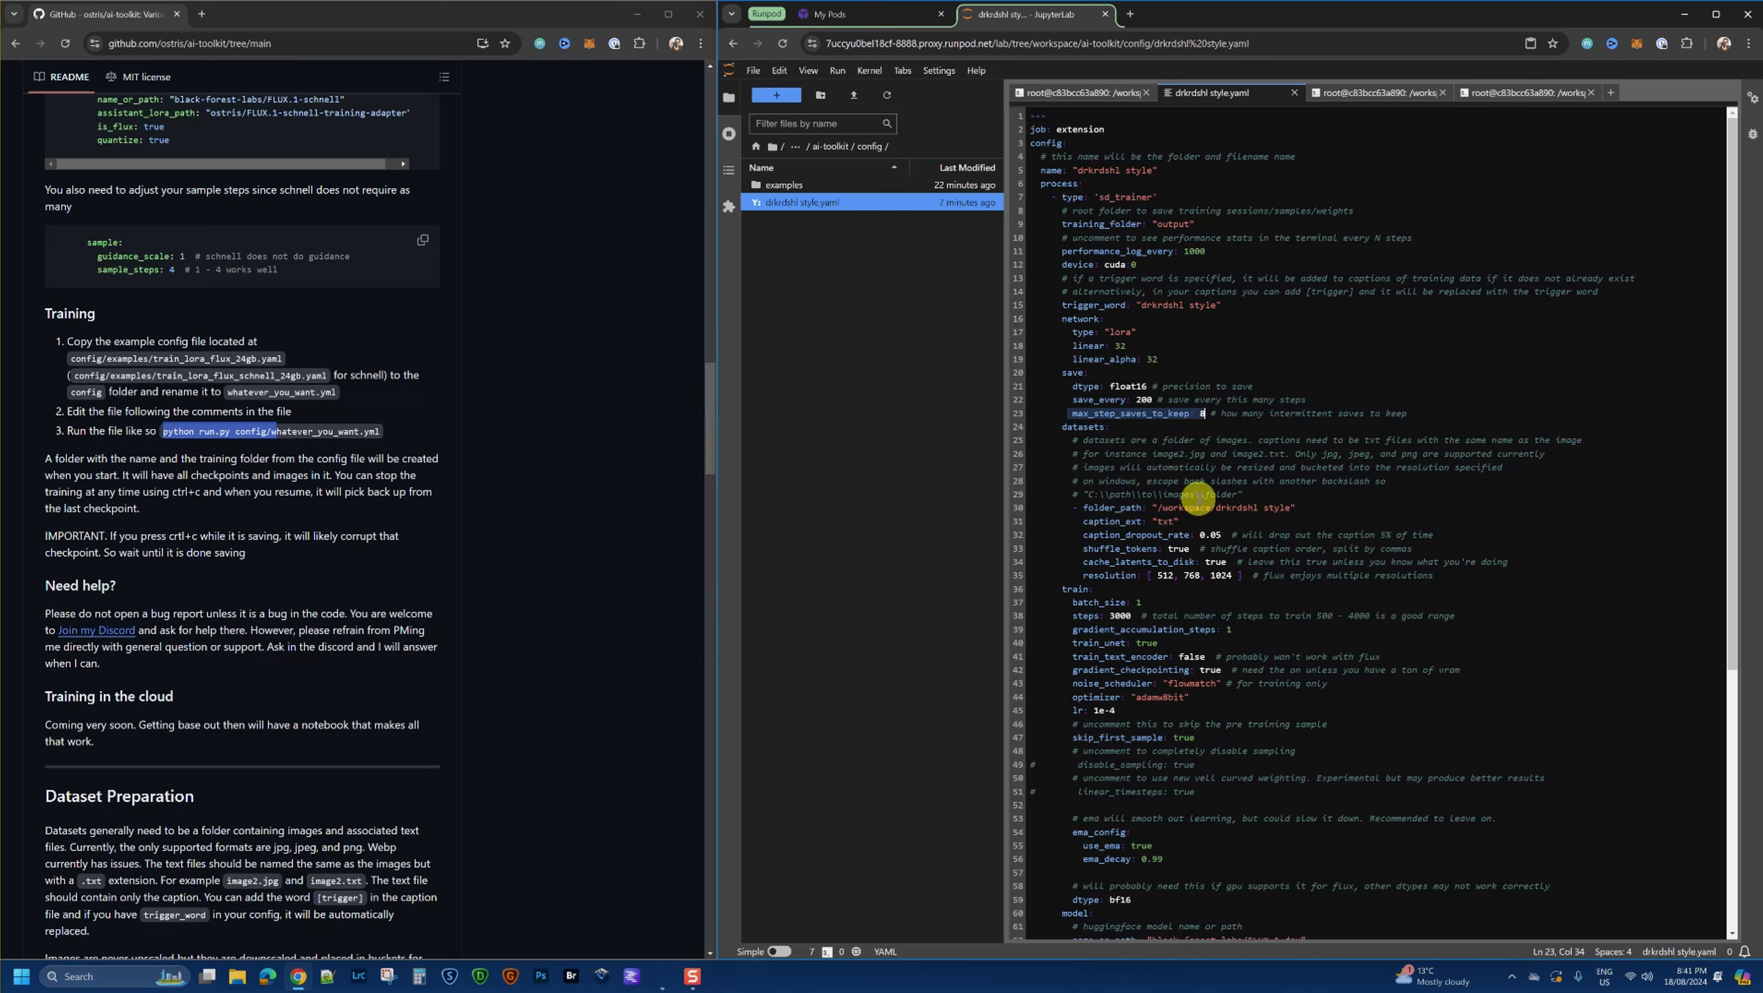
click(1217, 415)
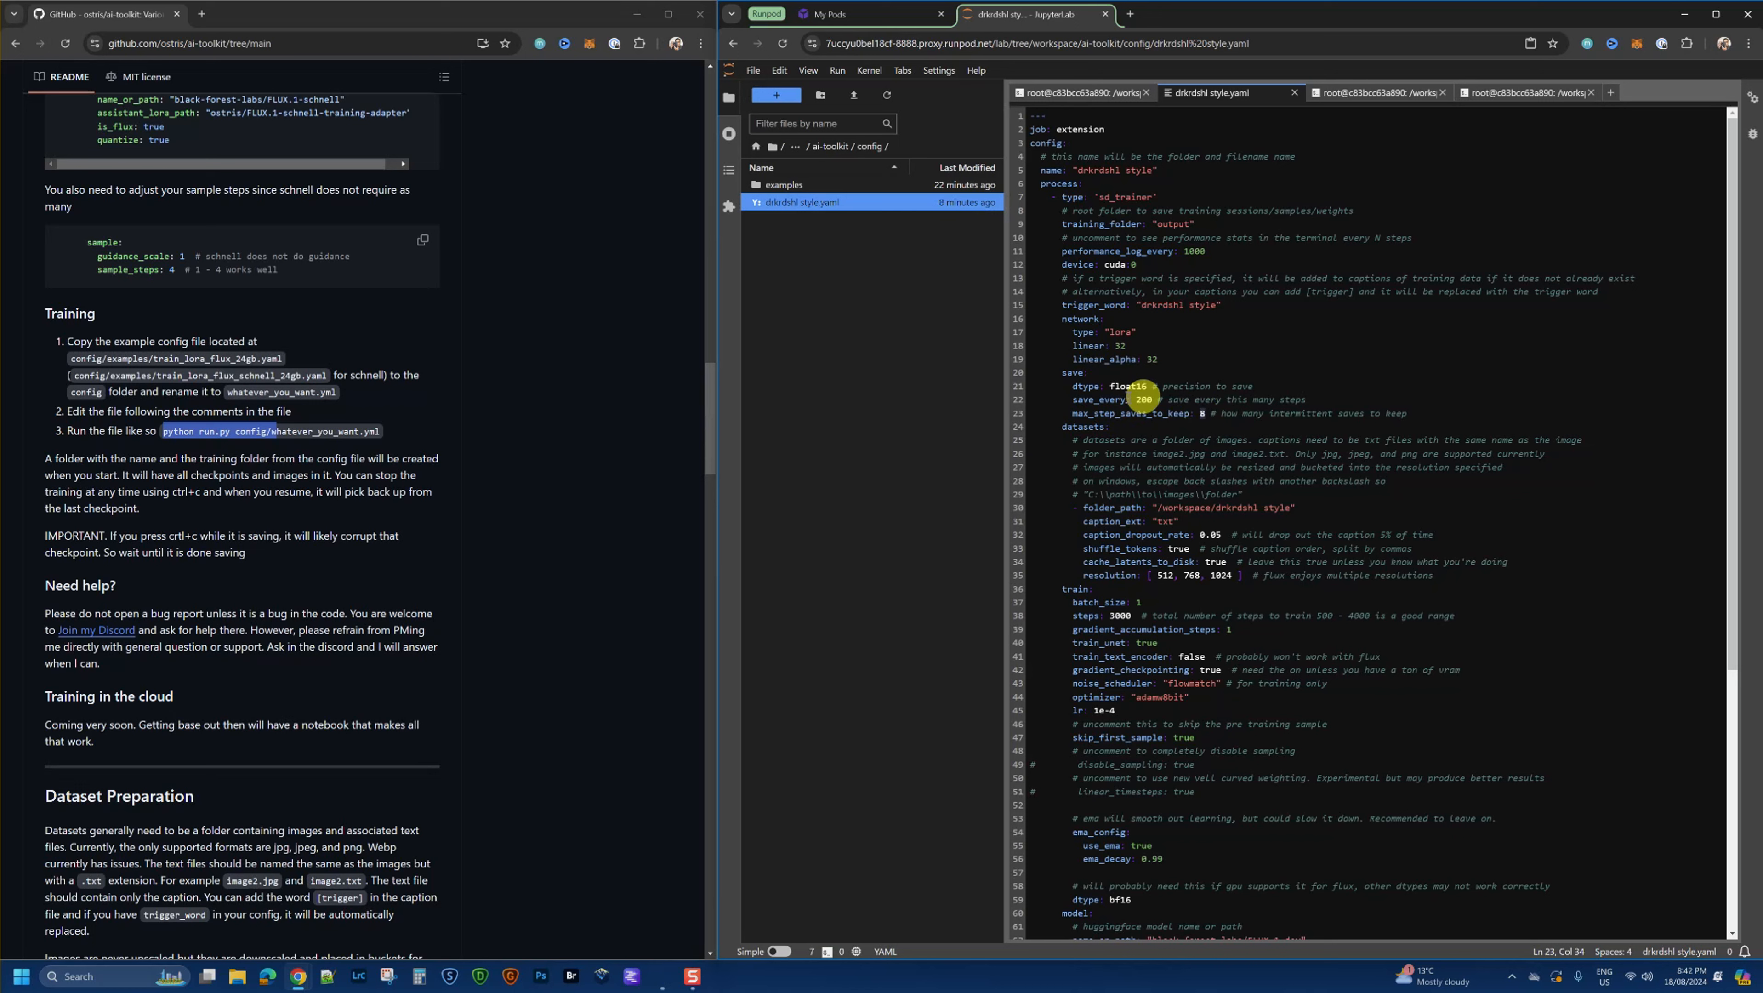
double_click(1201, 413)
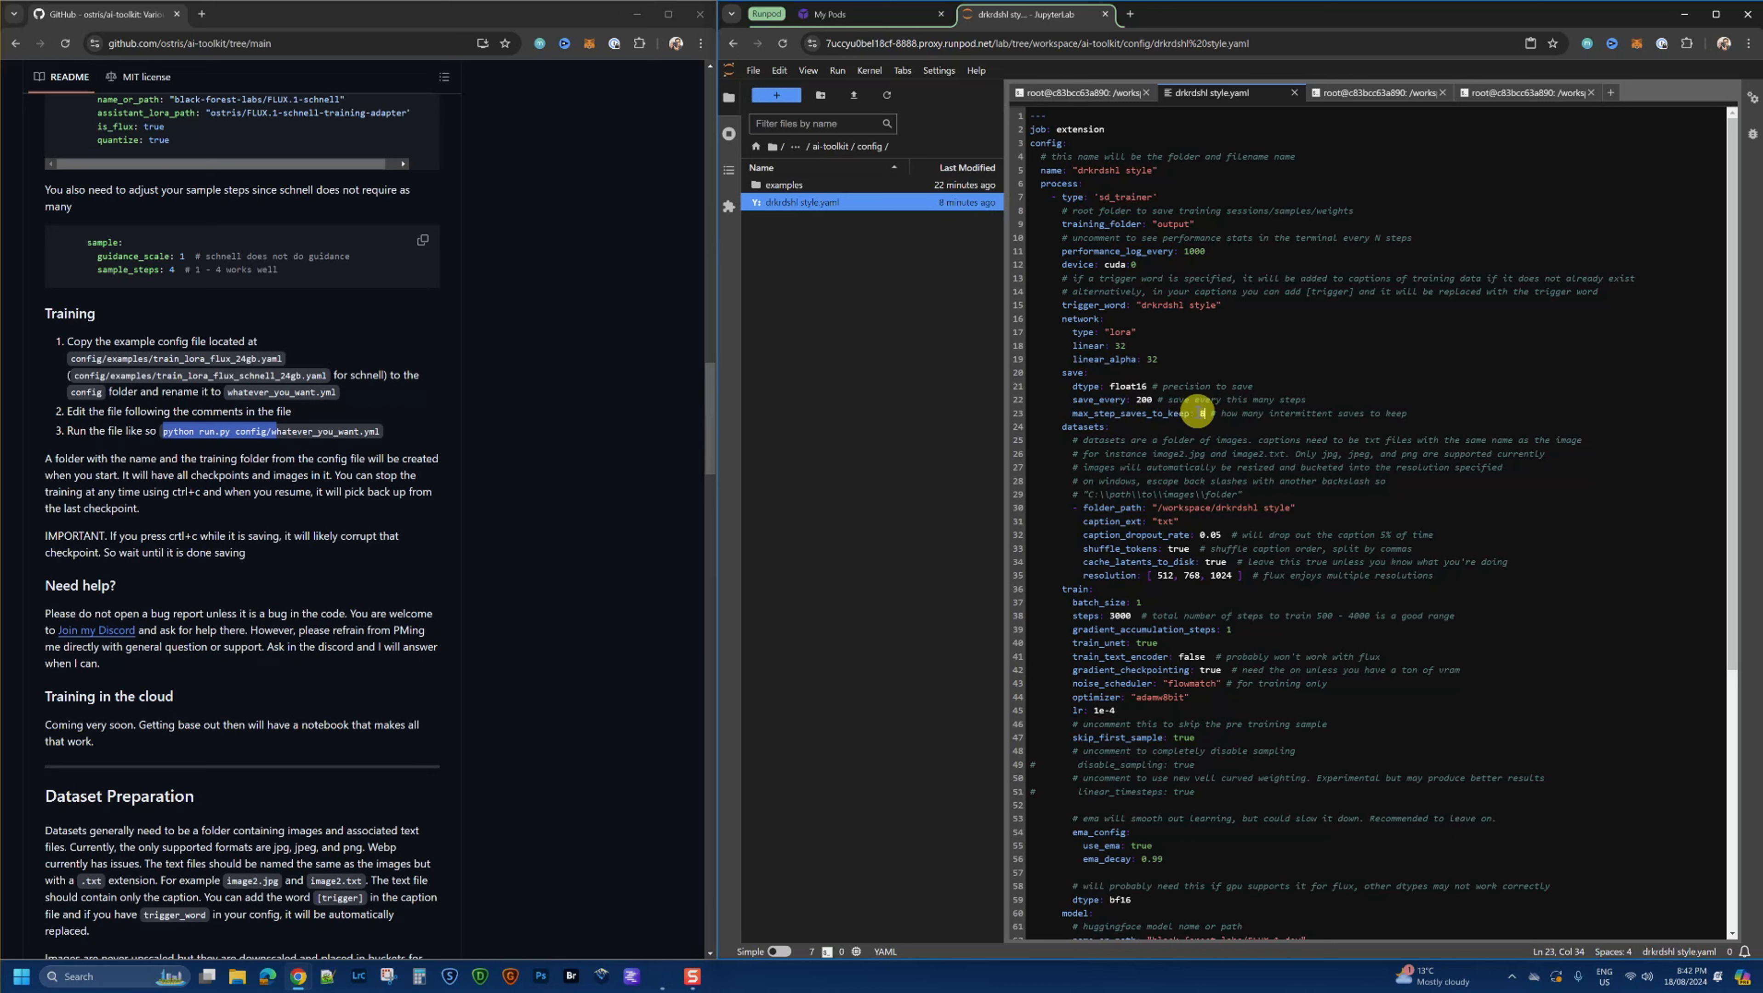
text(6)
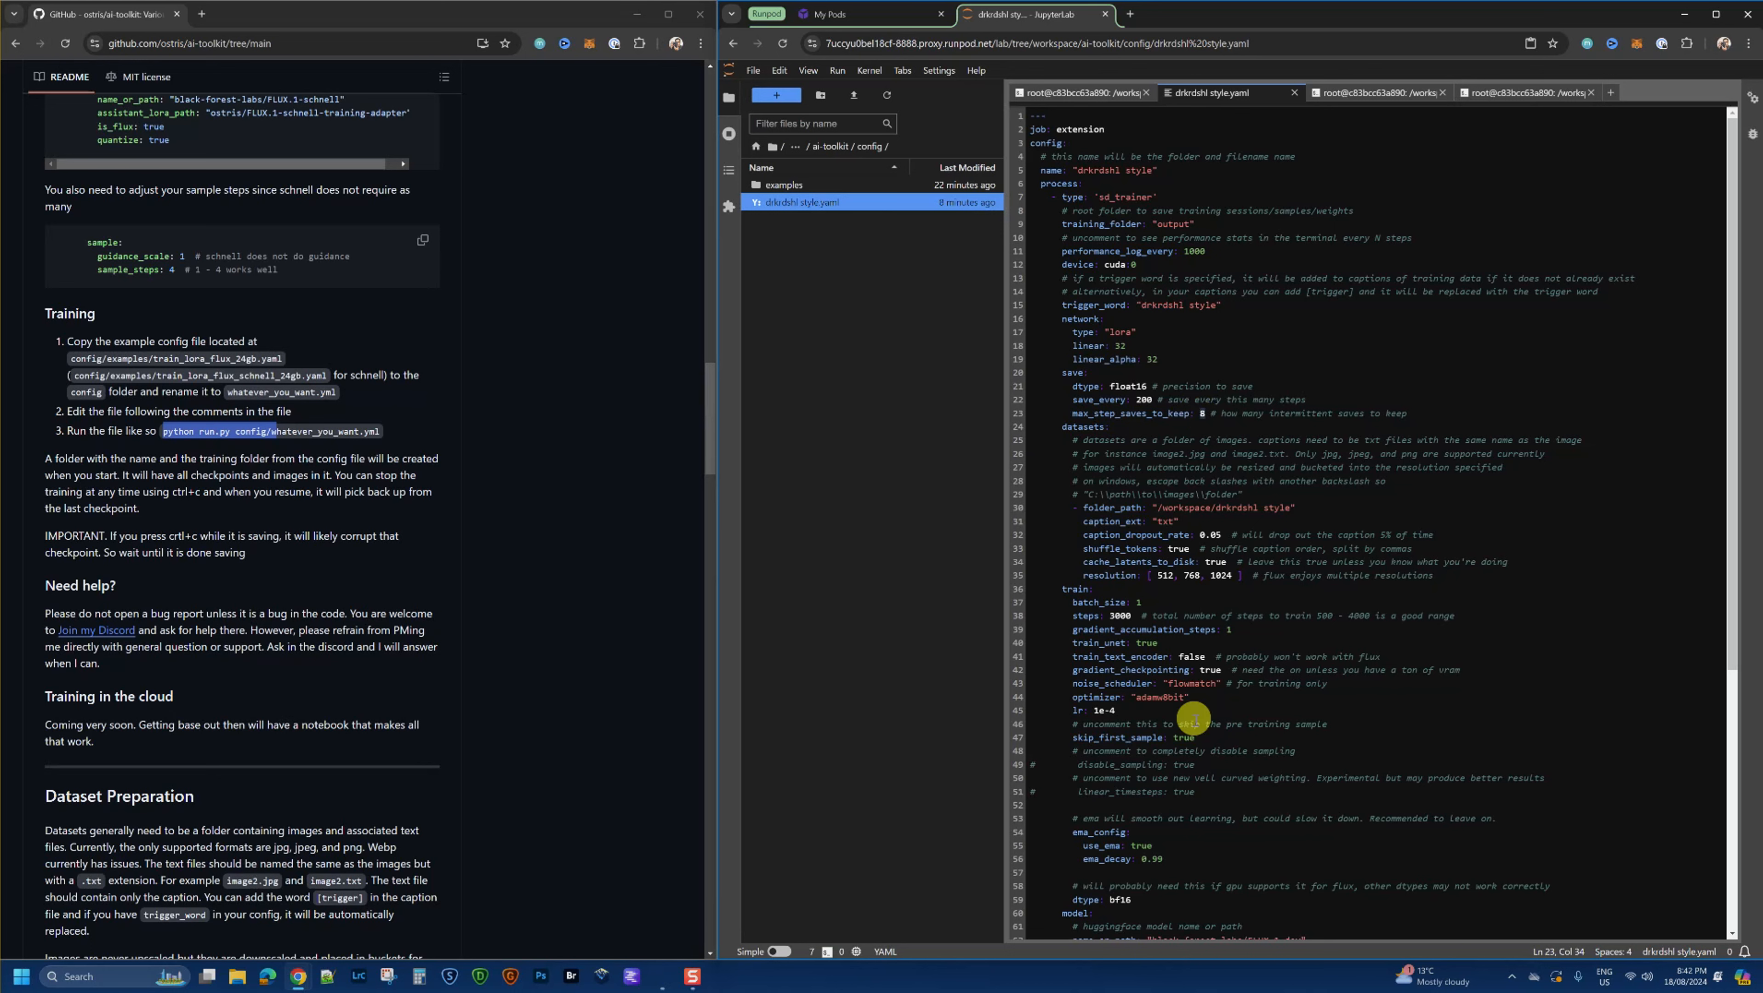
Step: Go back to the output/drkrdshl style folder and check its saved checkpoint alongside the progress in the training terminal
click(829, 146)
double_click(789, 311)
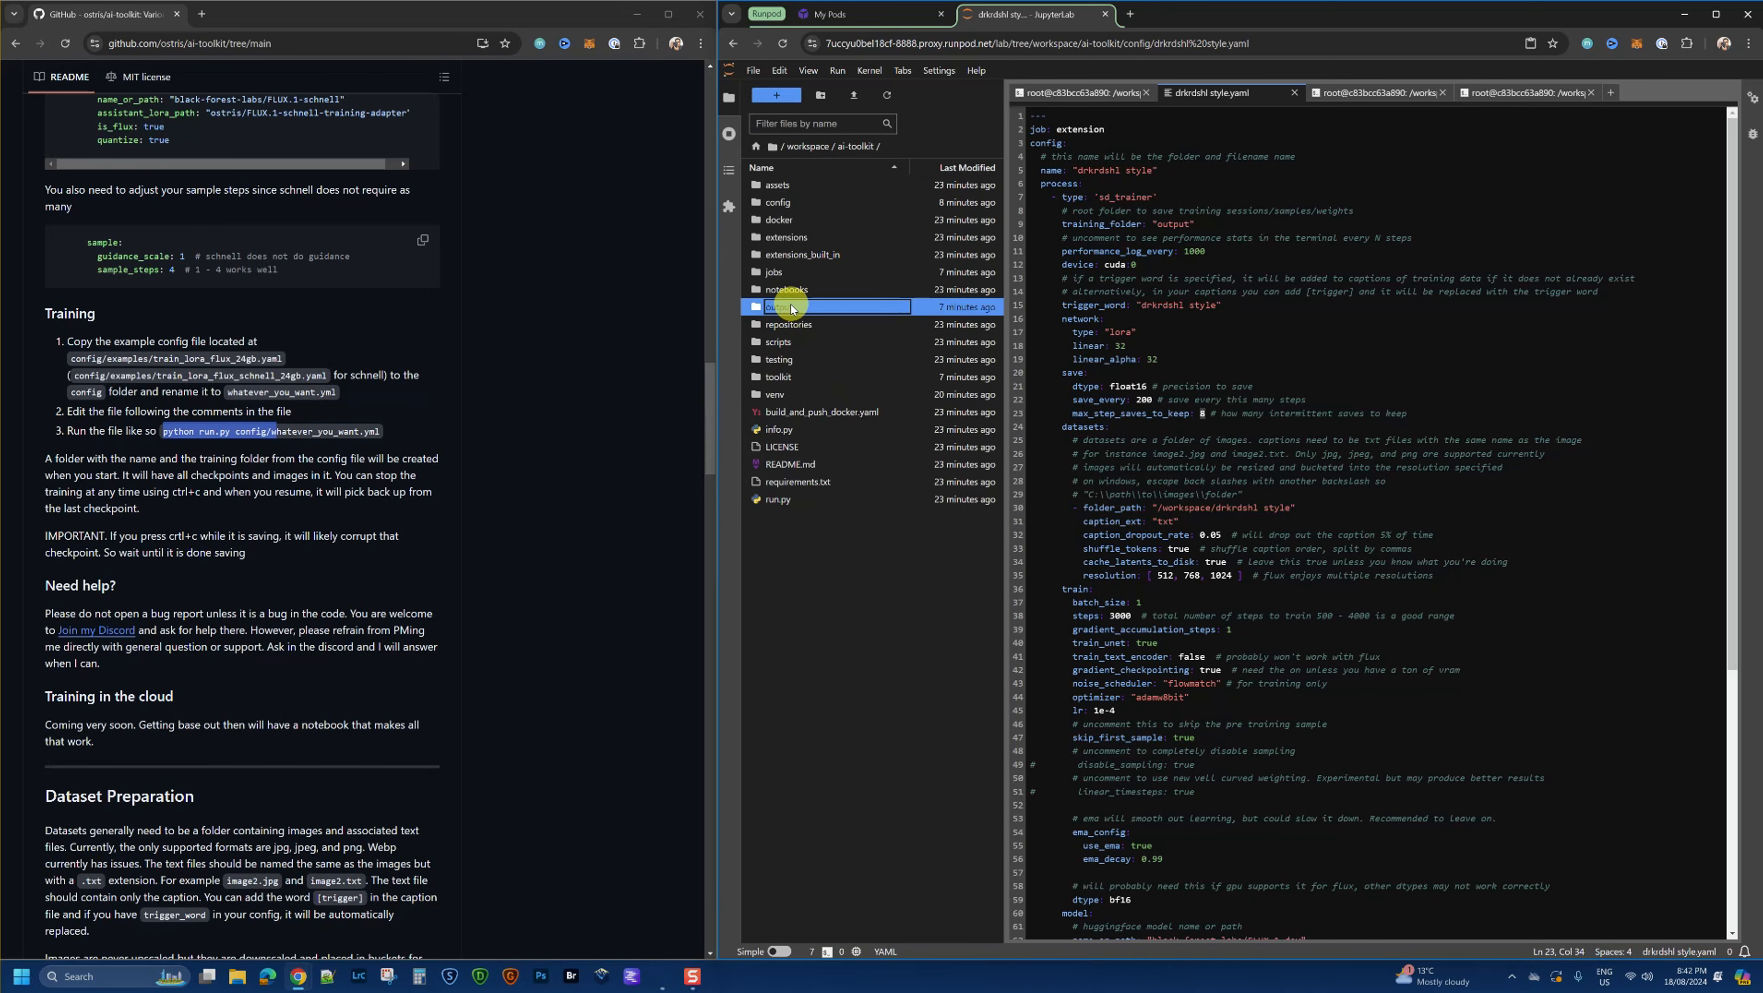
click(1120, 92)
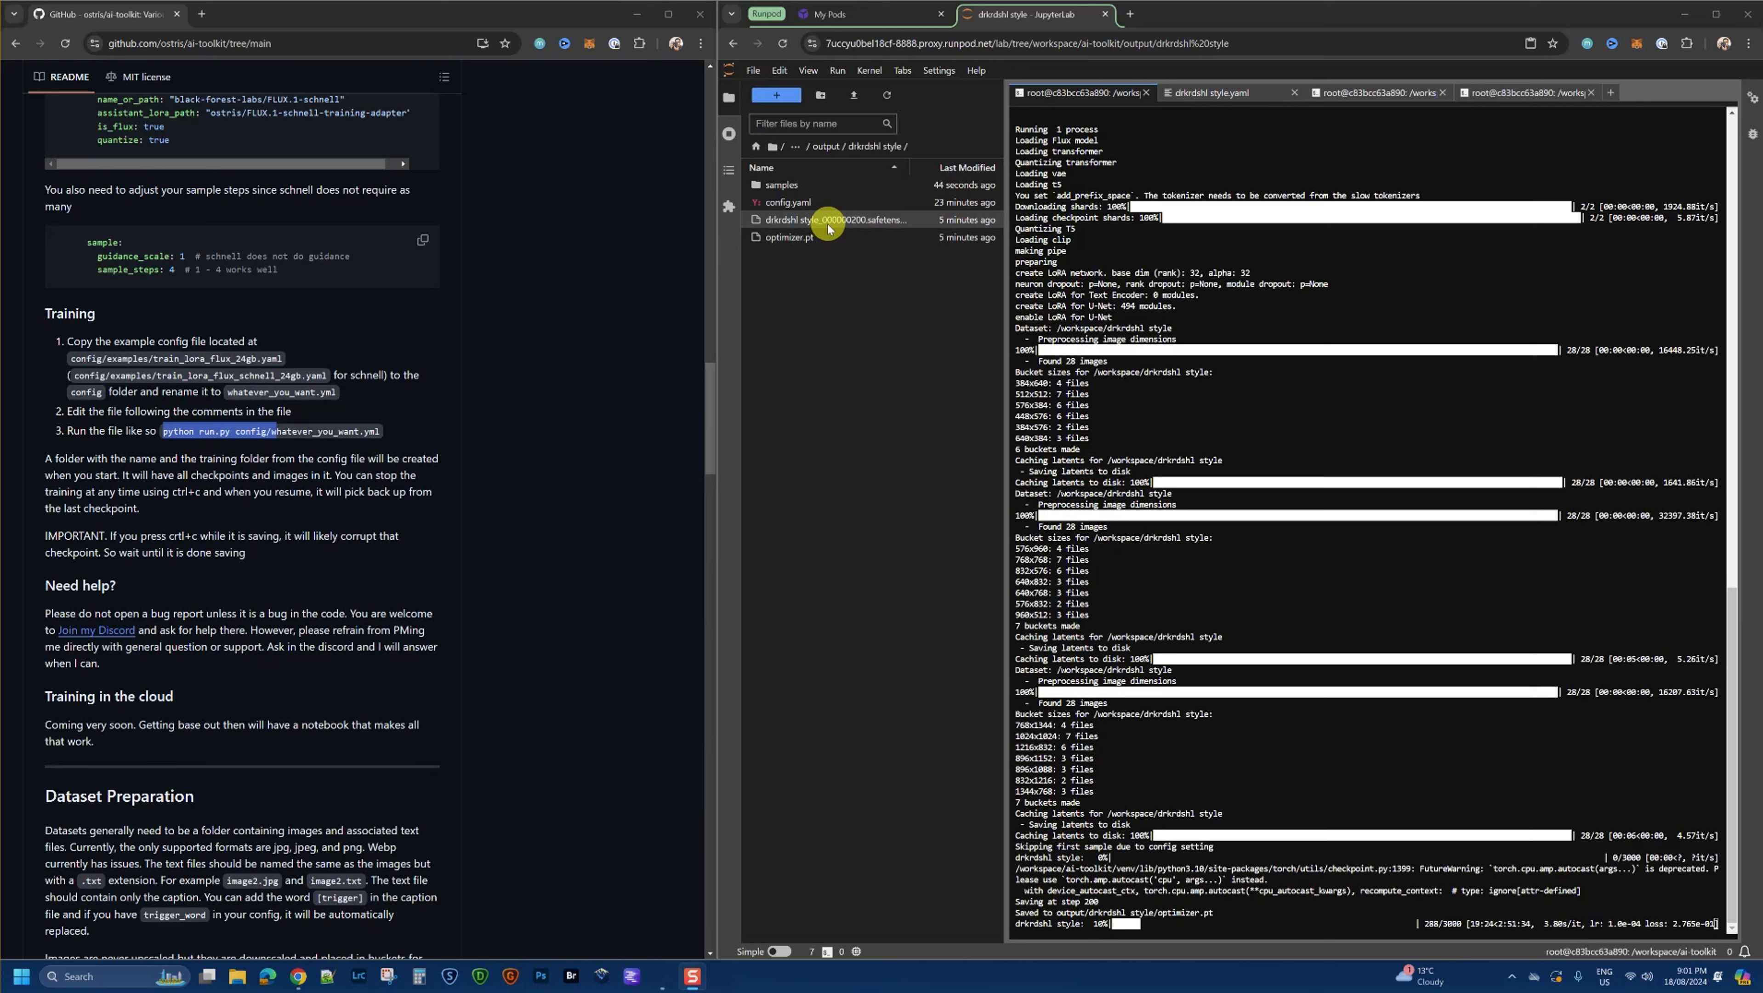
mouse_move(828, 224)
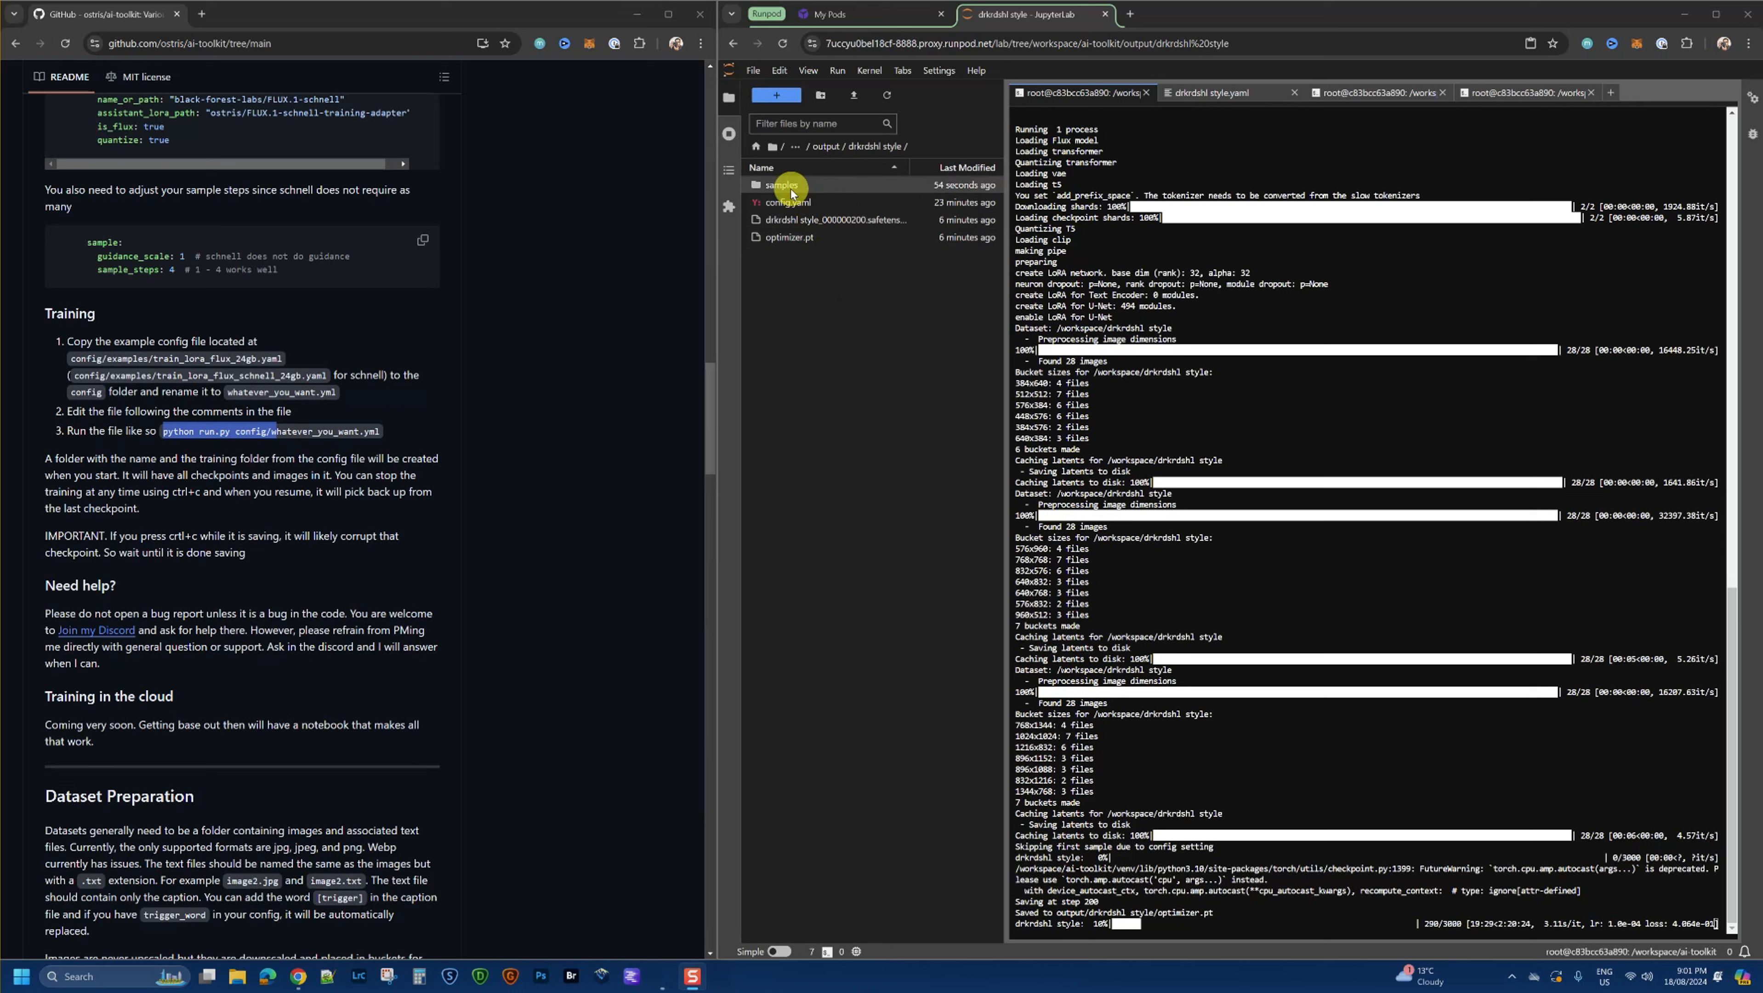
Step: Open the samples folder and view the first step-200 sample, the file ending in 000000200_0.jpg, as an image
mouse_move(794, 189)
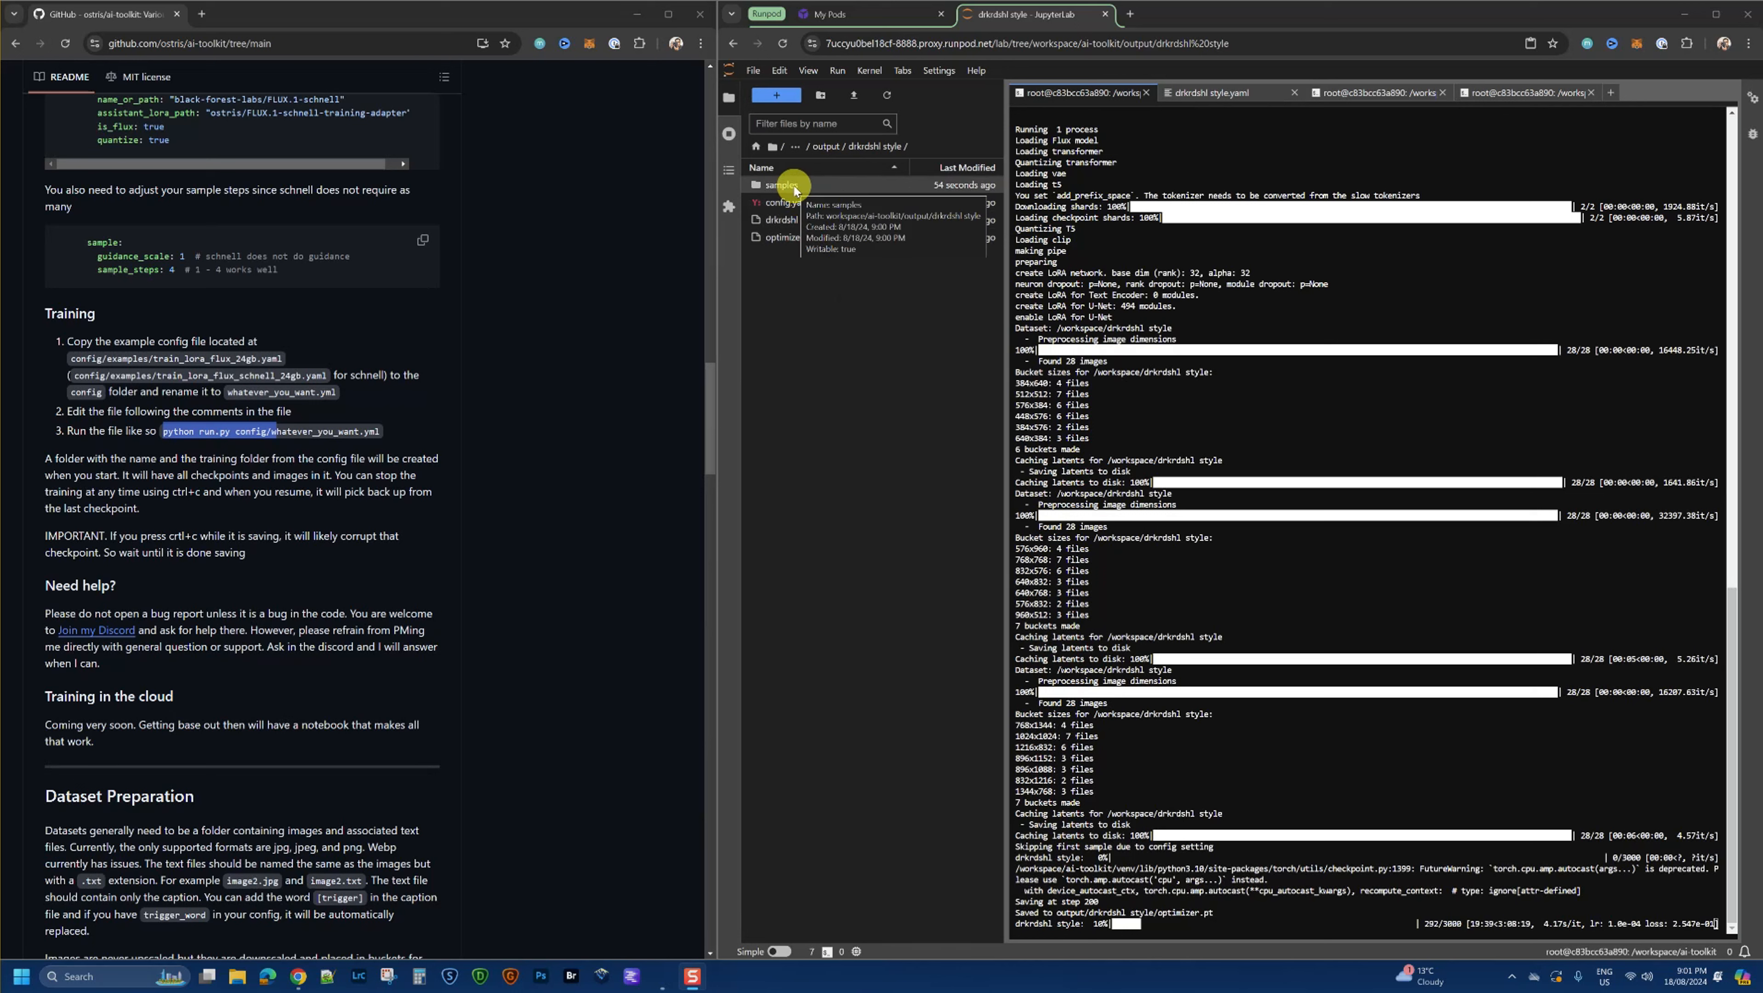
double_click(794, 186)
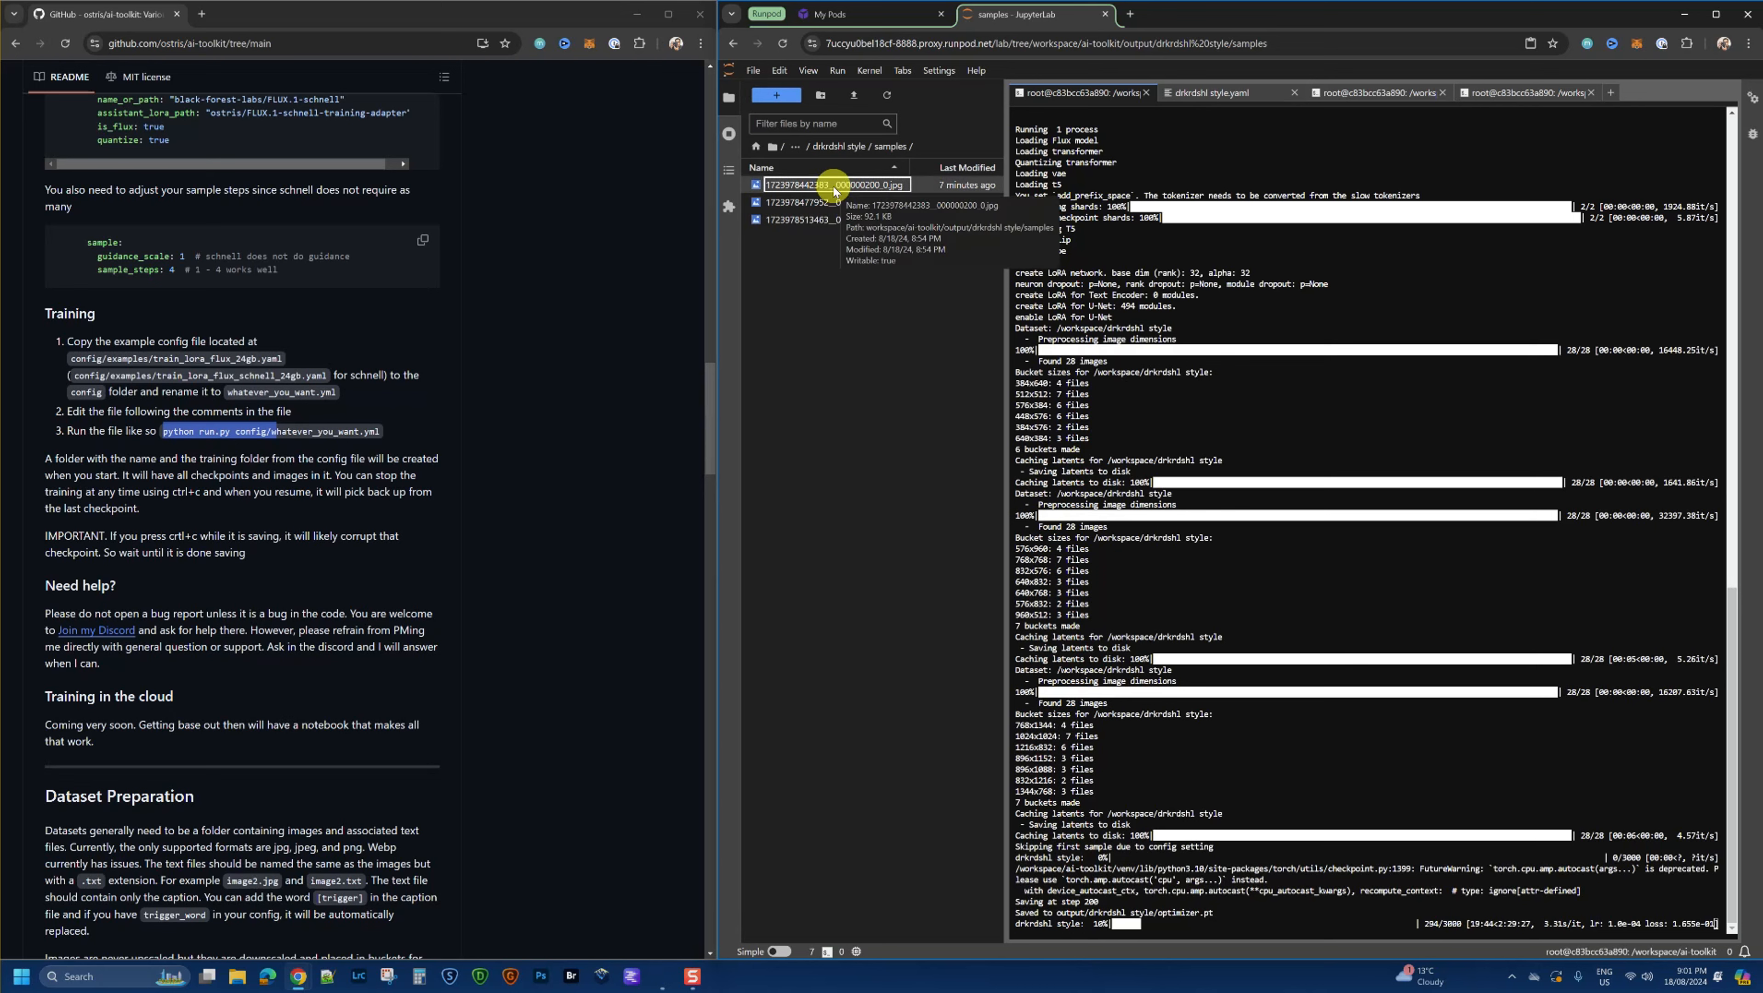
right_click(832, 184)
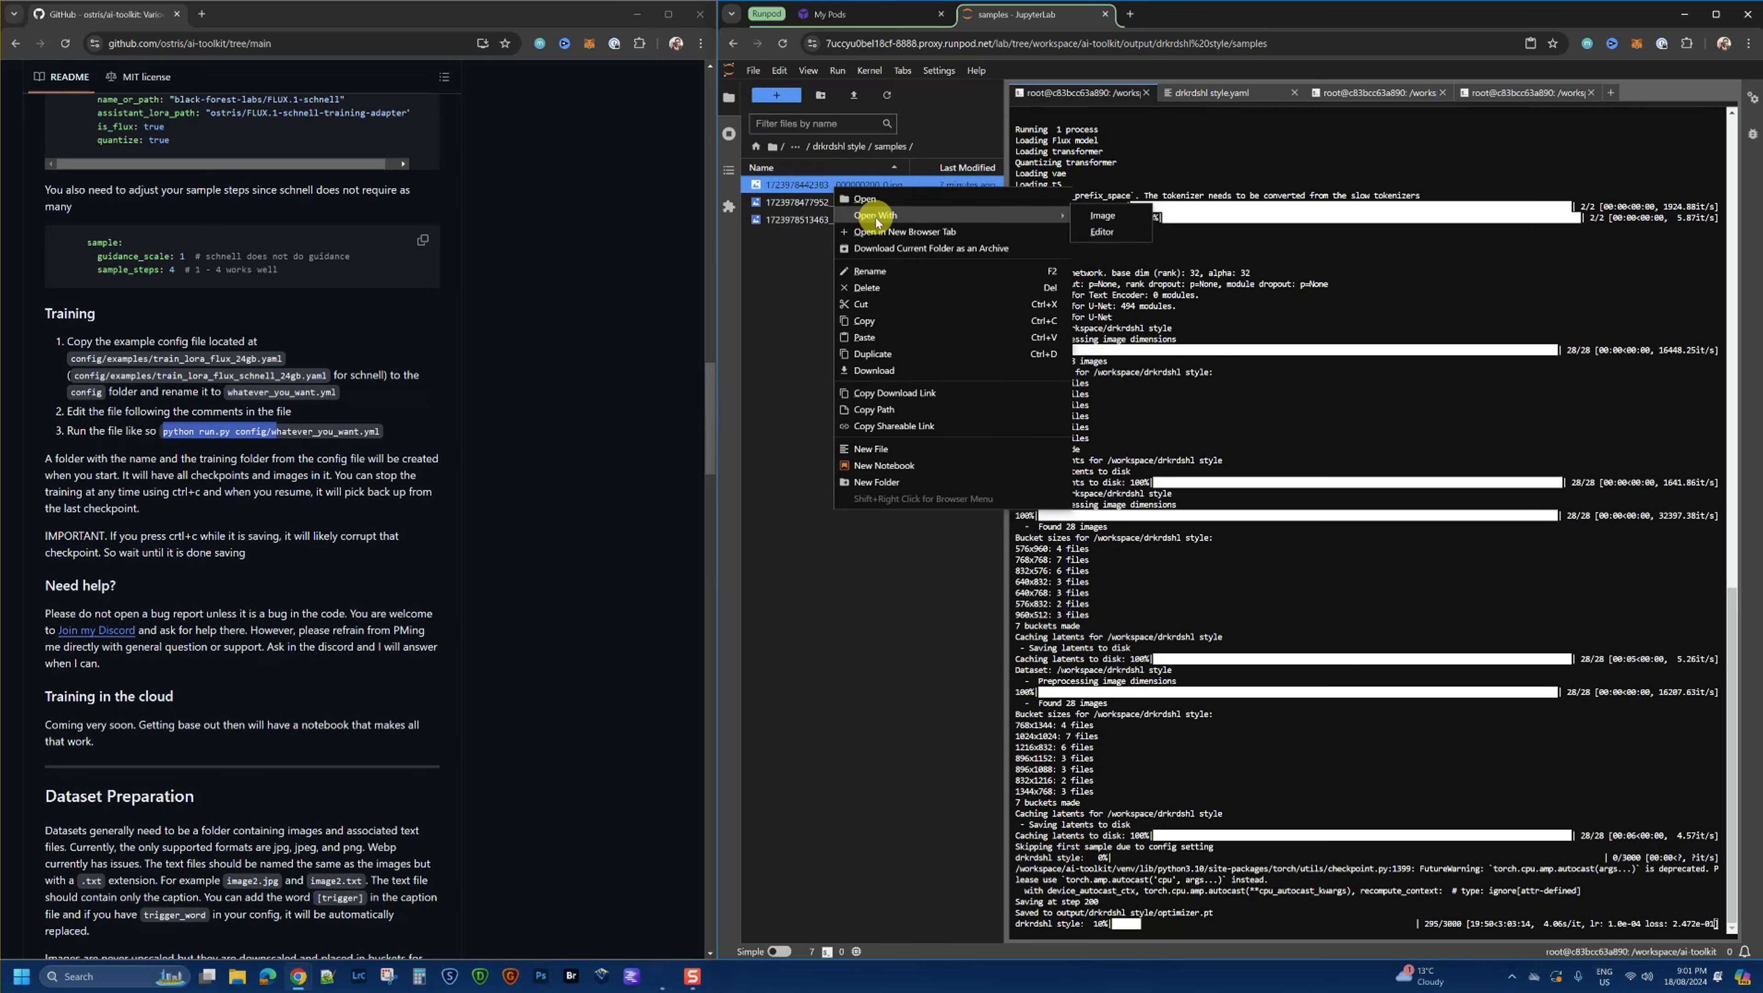
click(1106, 219)
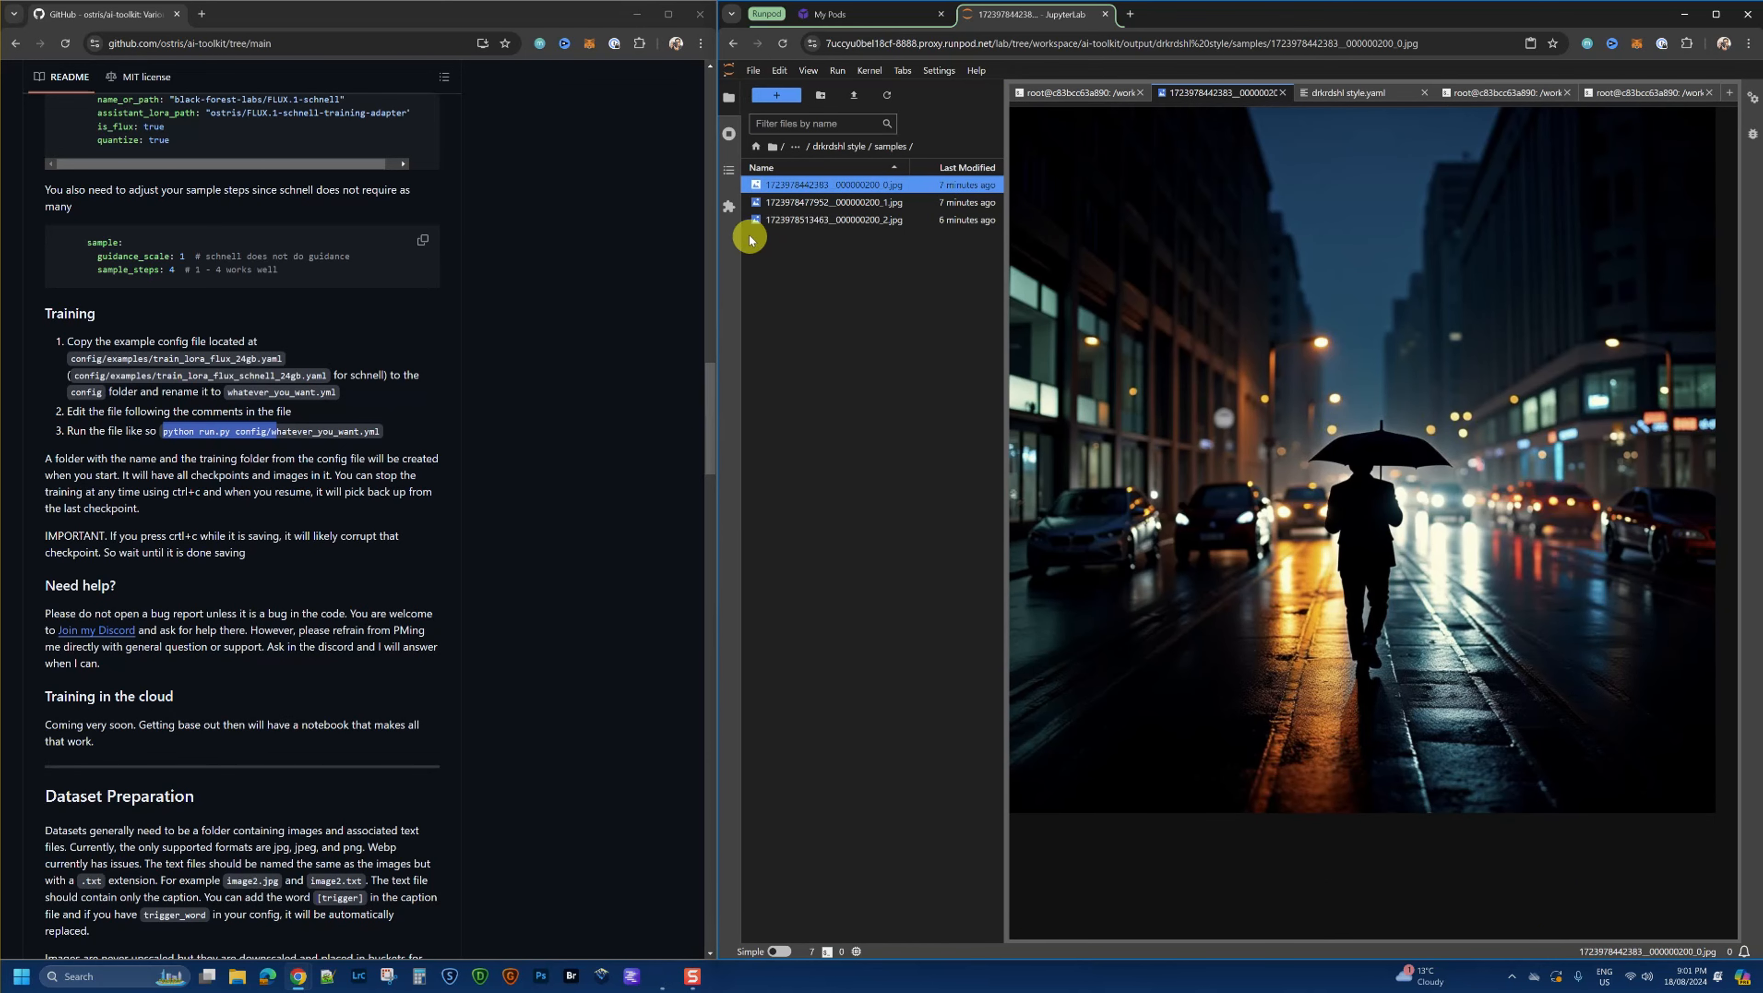
Step: View the other two step-200 samples, the files ending in 000000200_1.jpg and 000000200_2.jpg, as images
right_click(785, 203)
mouse_move(858, 240)
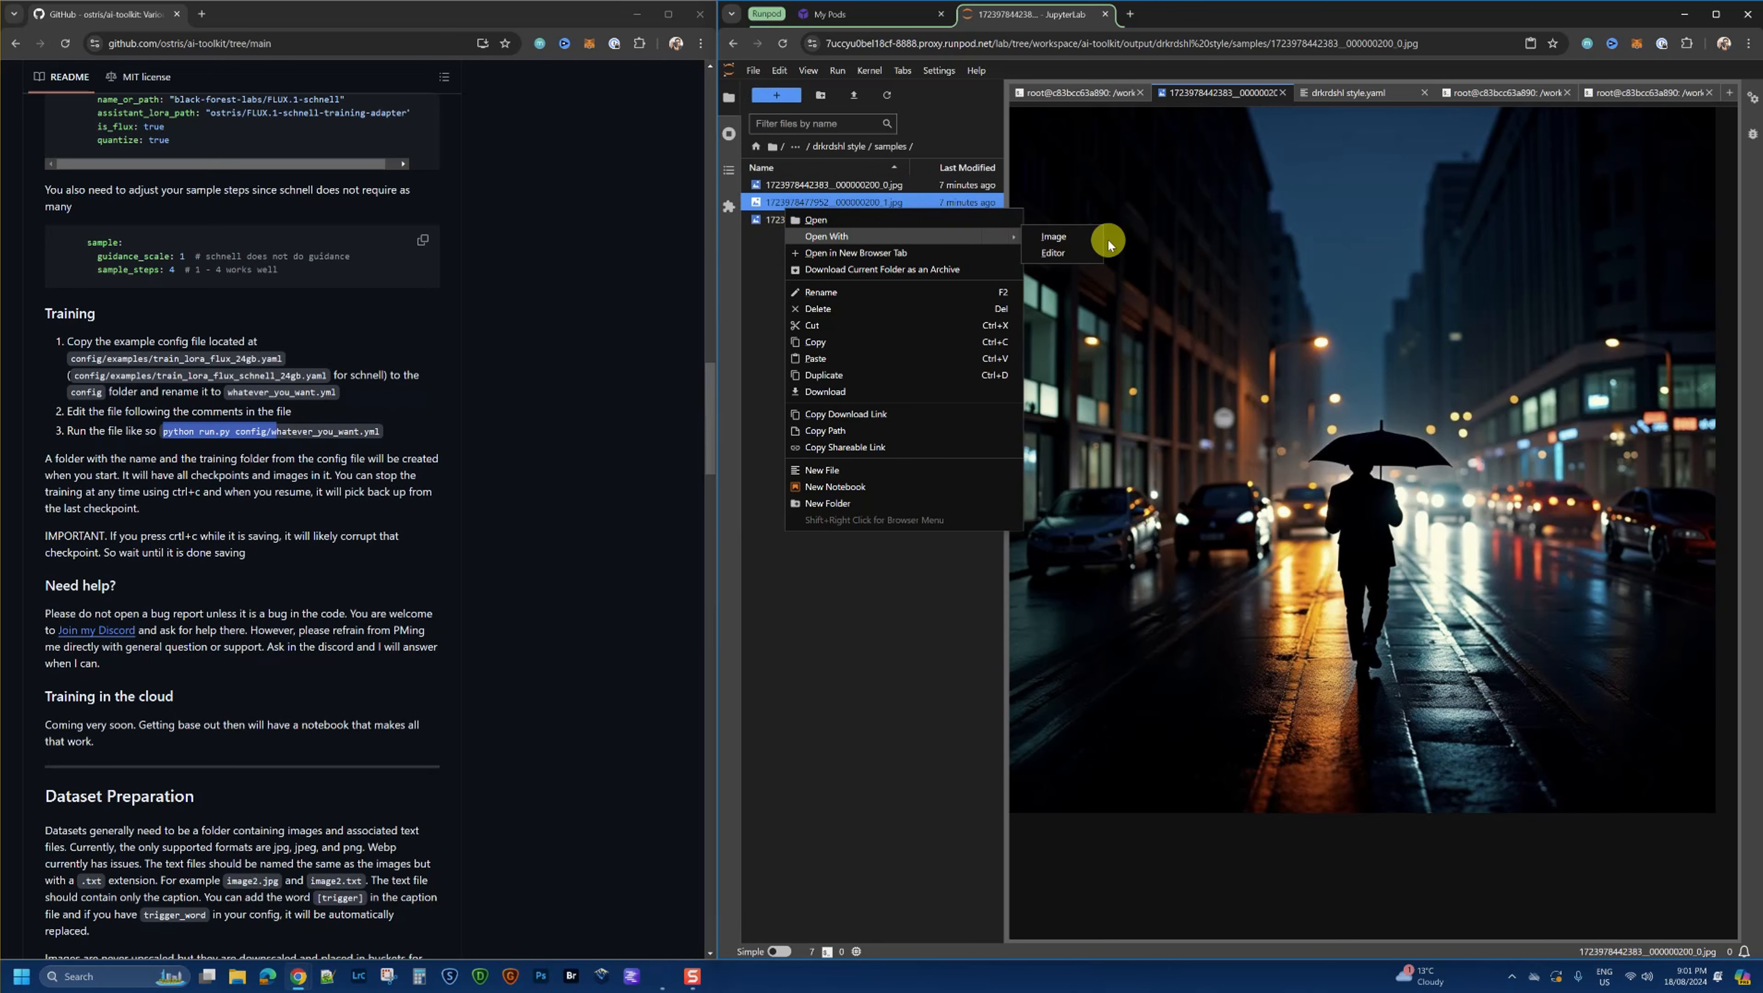
click(1089, 240)
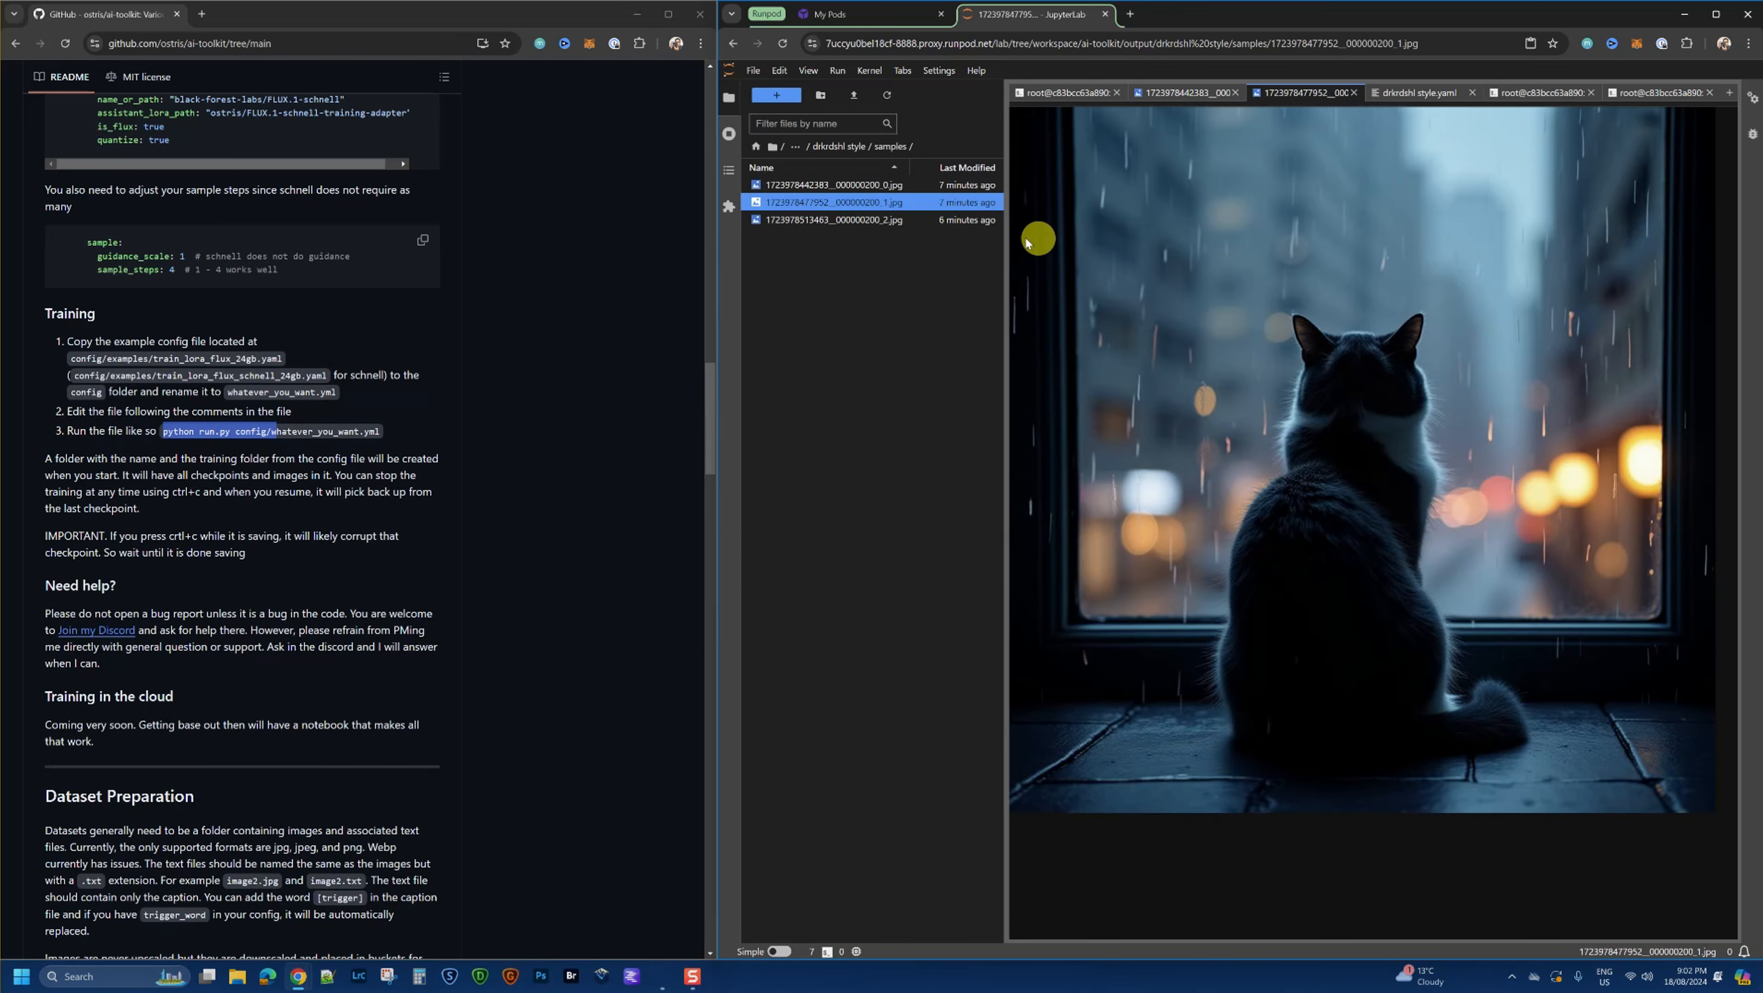
right_click(881, 222)
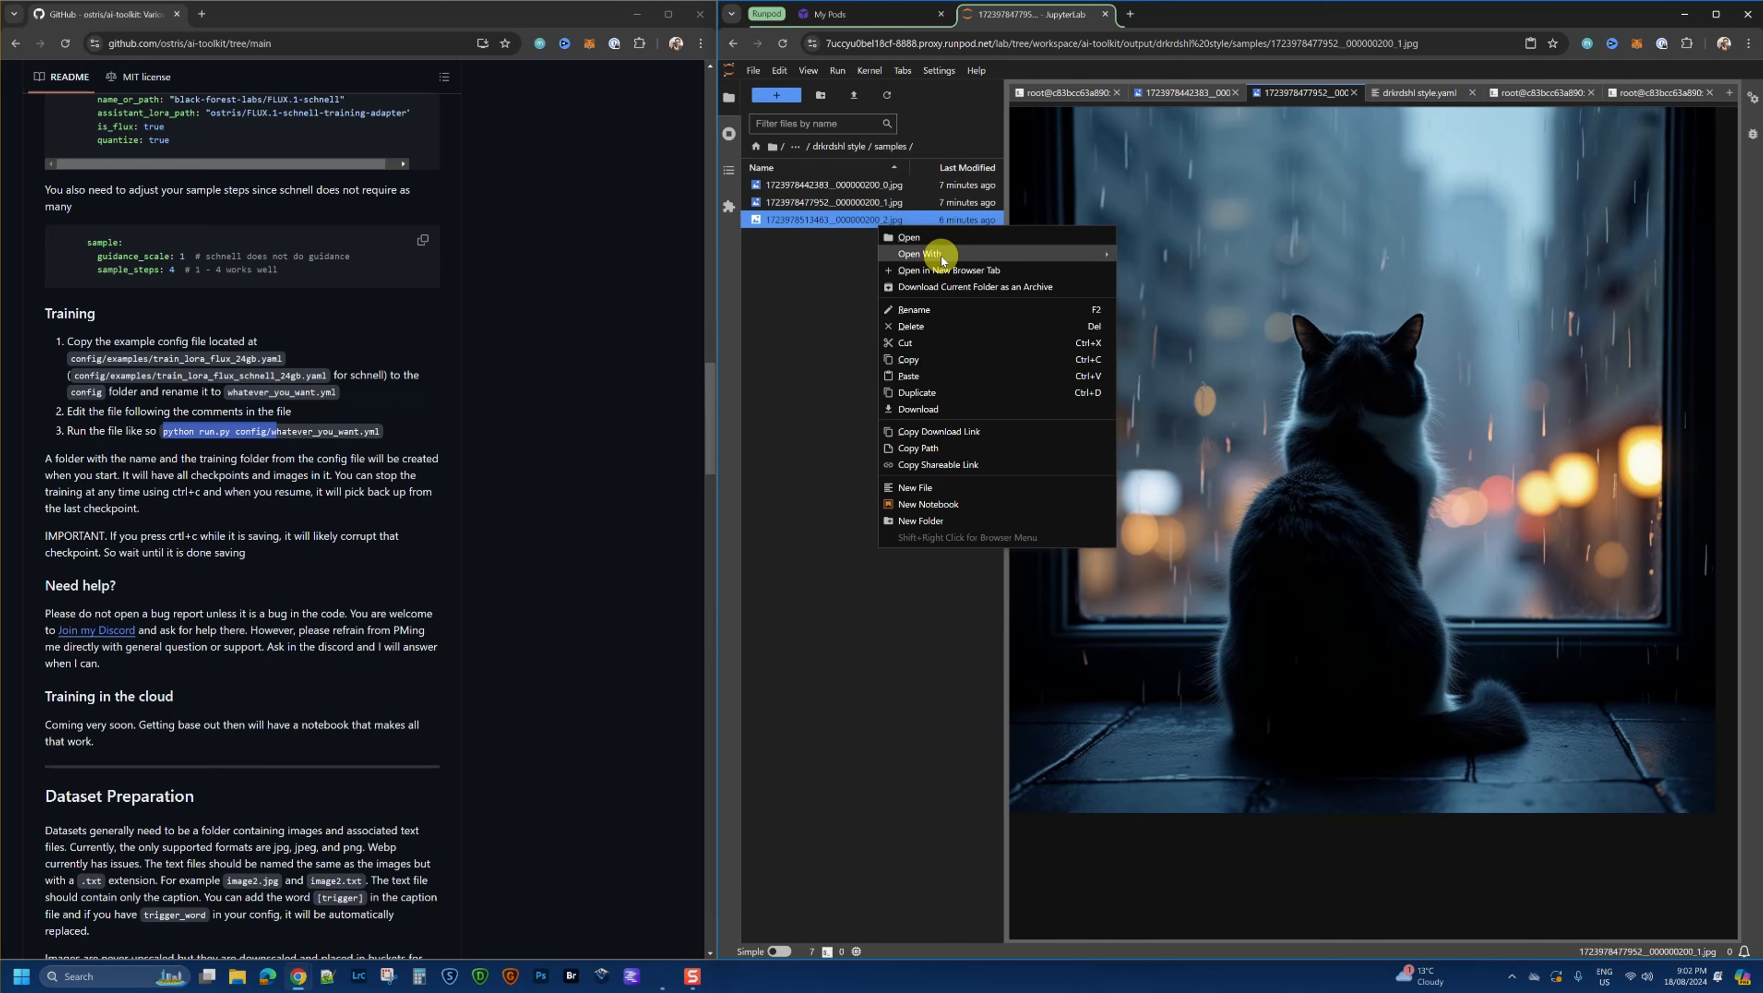
mouse_move(932, 254)
click(1144, 255)
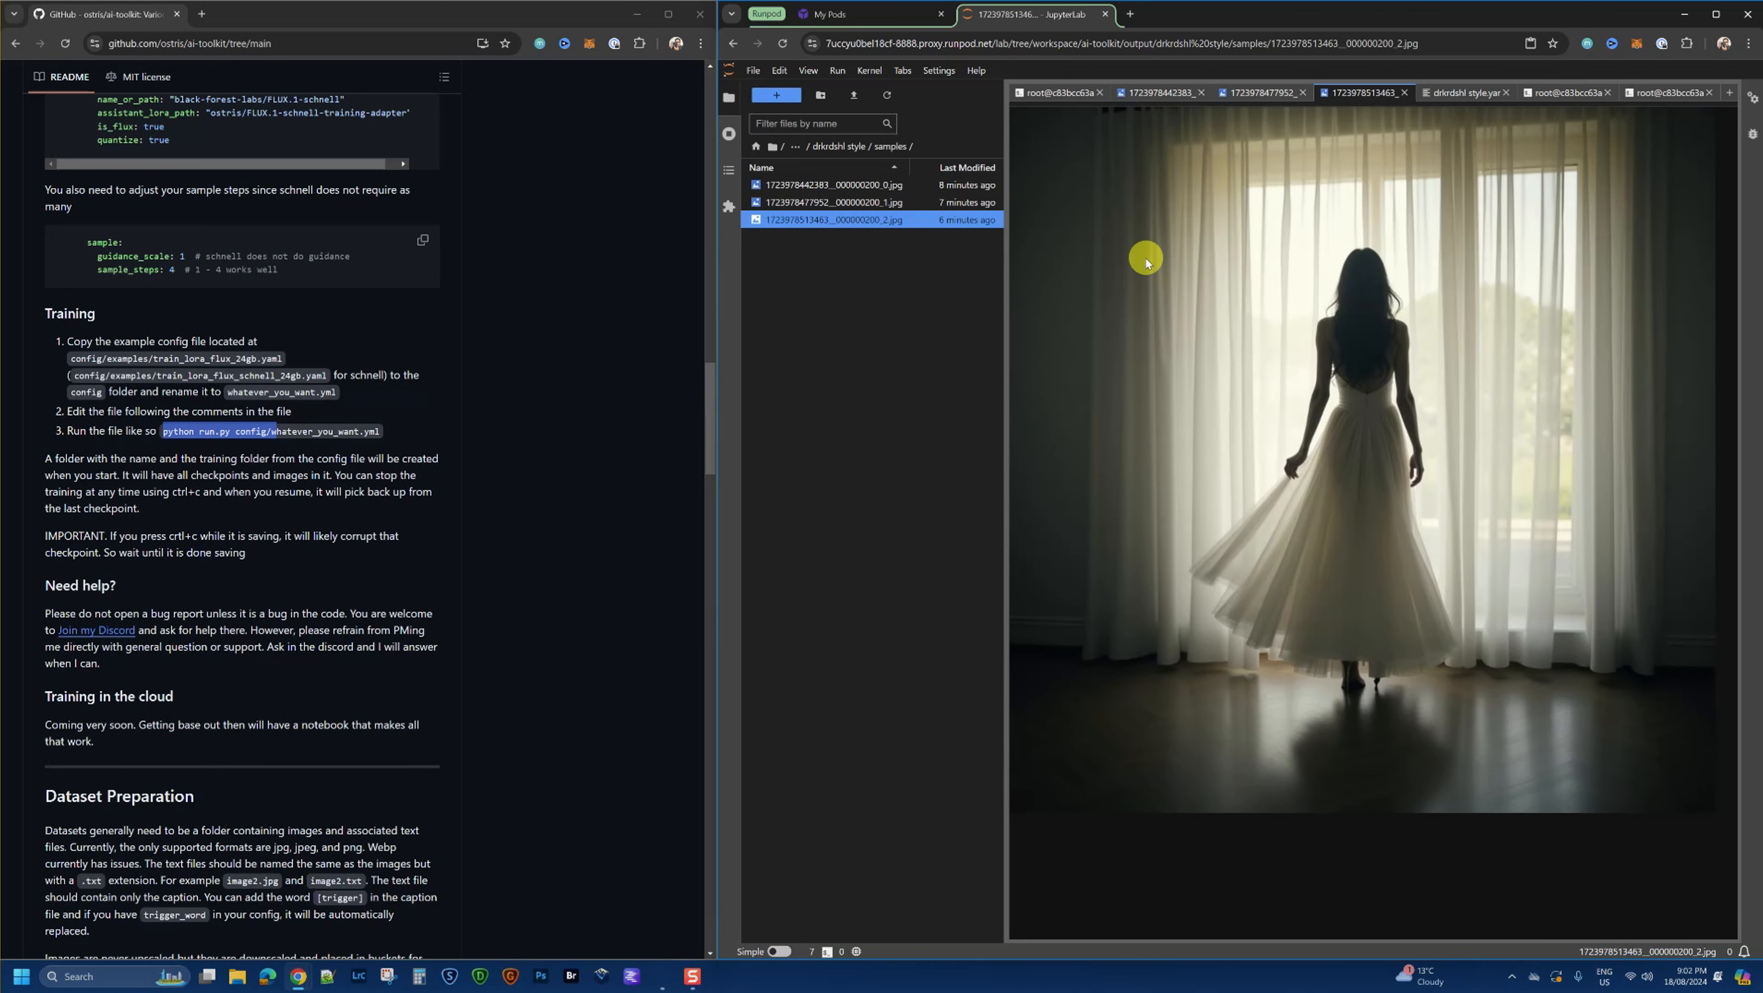
Step: Close the three sample image previews
click(1203, 94)
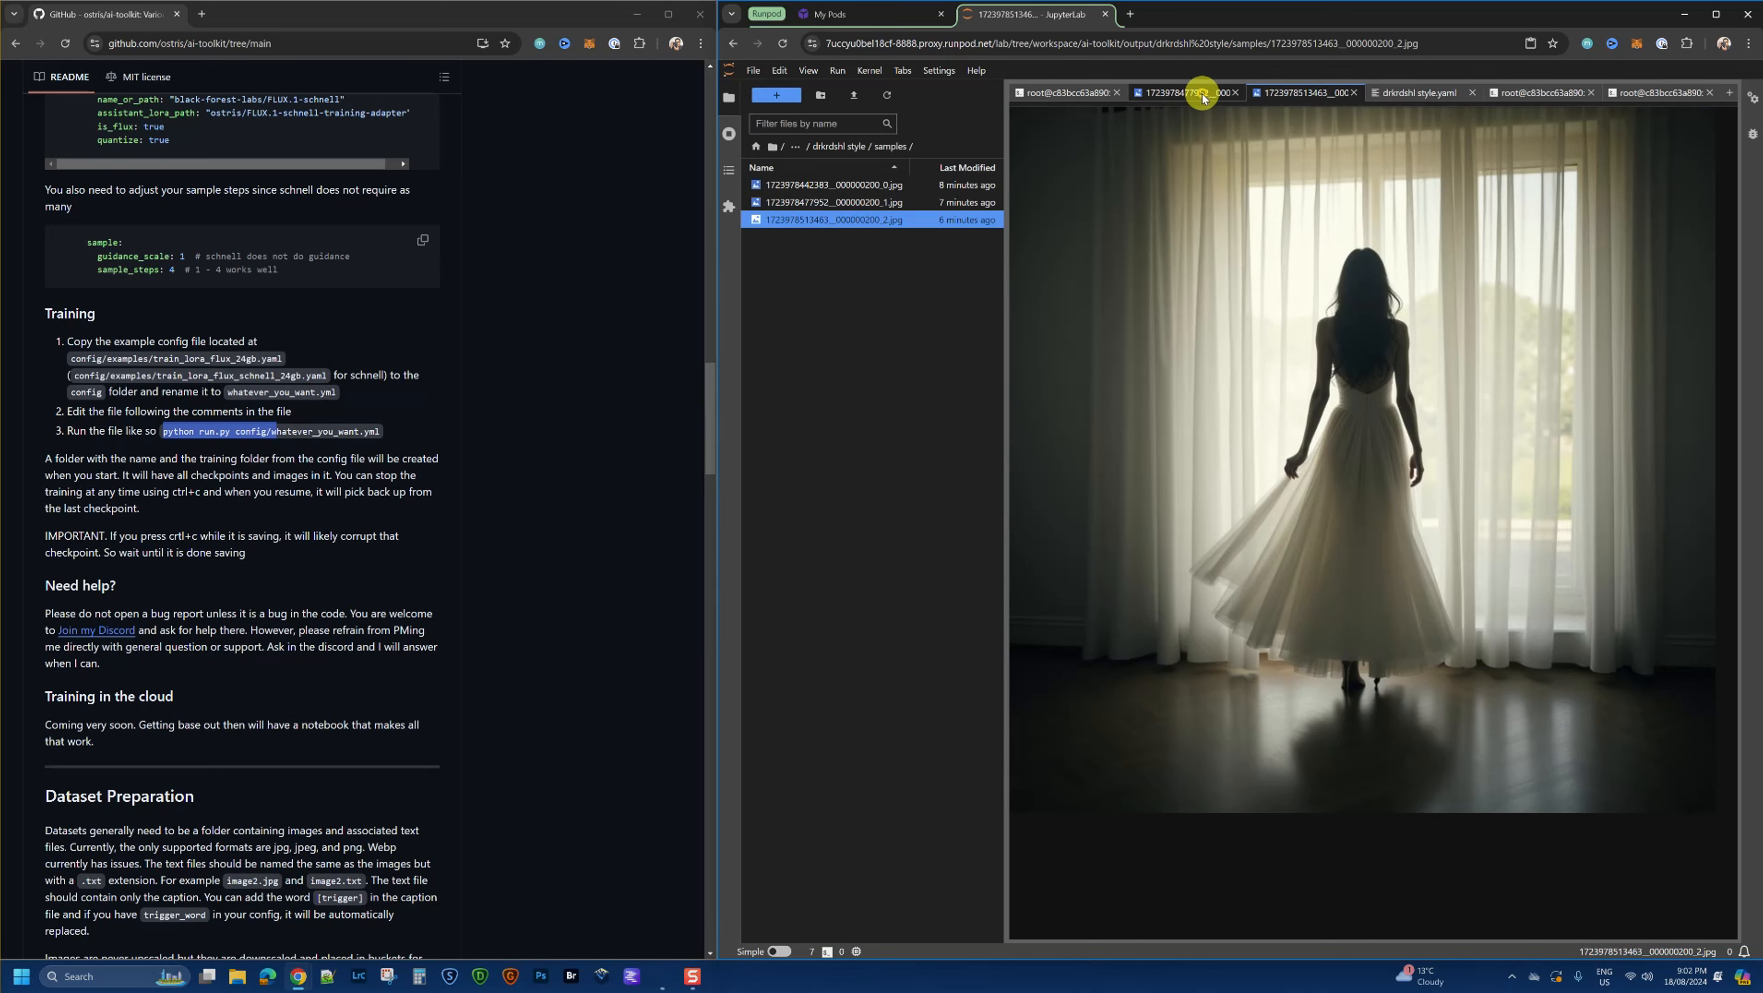
click(1233, 93)
click(1233, 94)
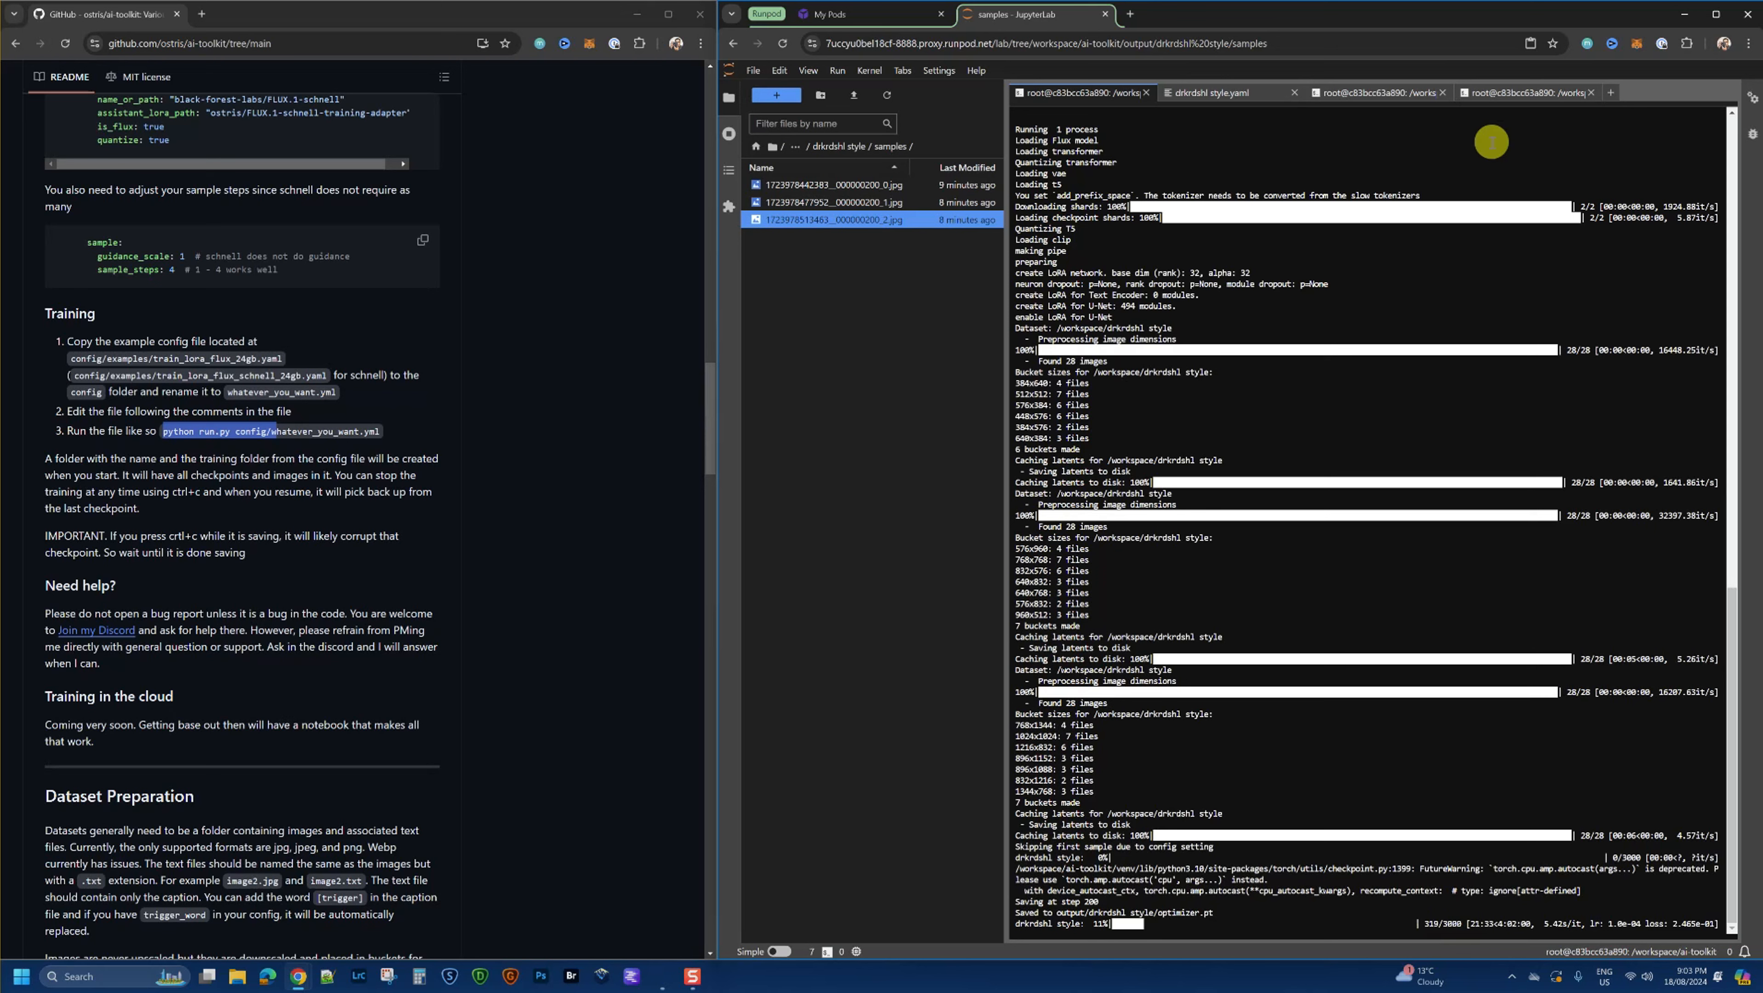
Step: Check the GPU load in nvidia-smi, and look over the GPU types and hourly prices on RunPod's deploy page before returning to JupyterLab
click(1400, 94)
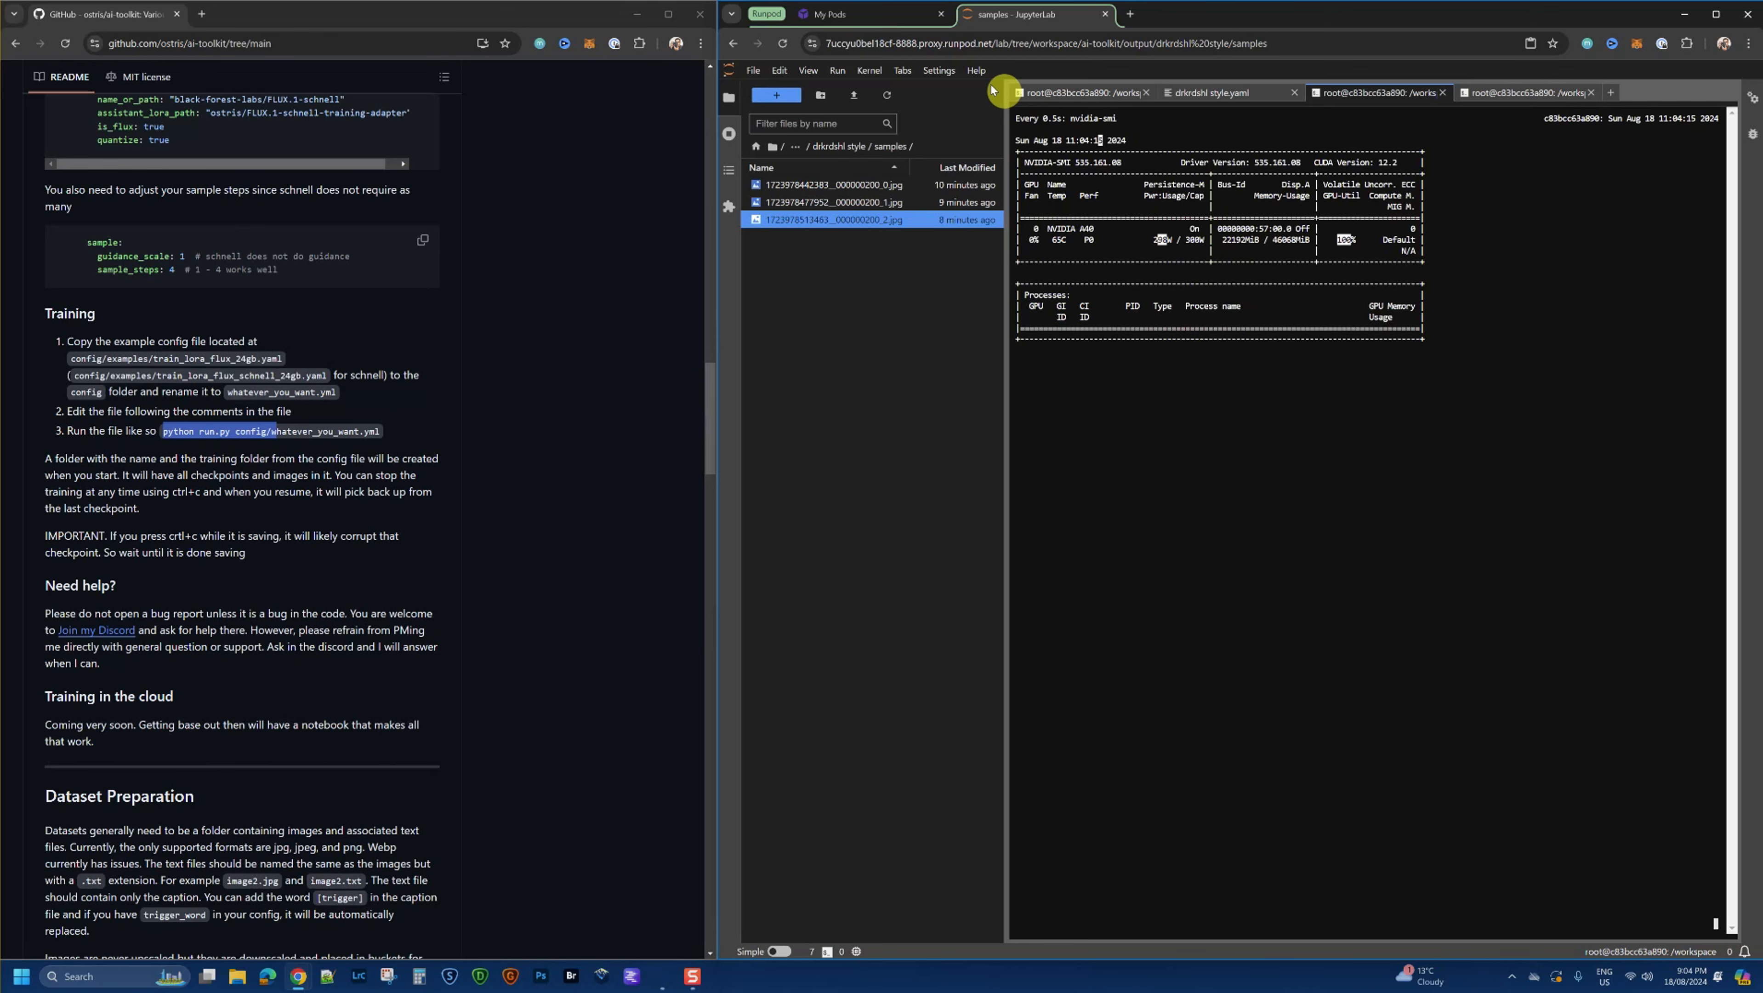
click(900, 18)
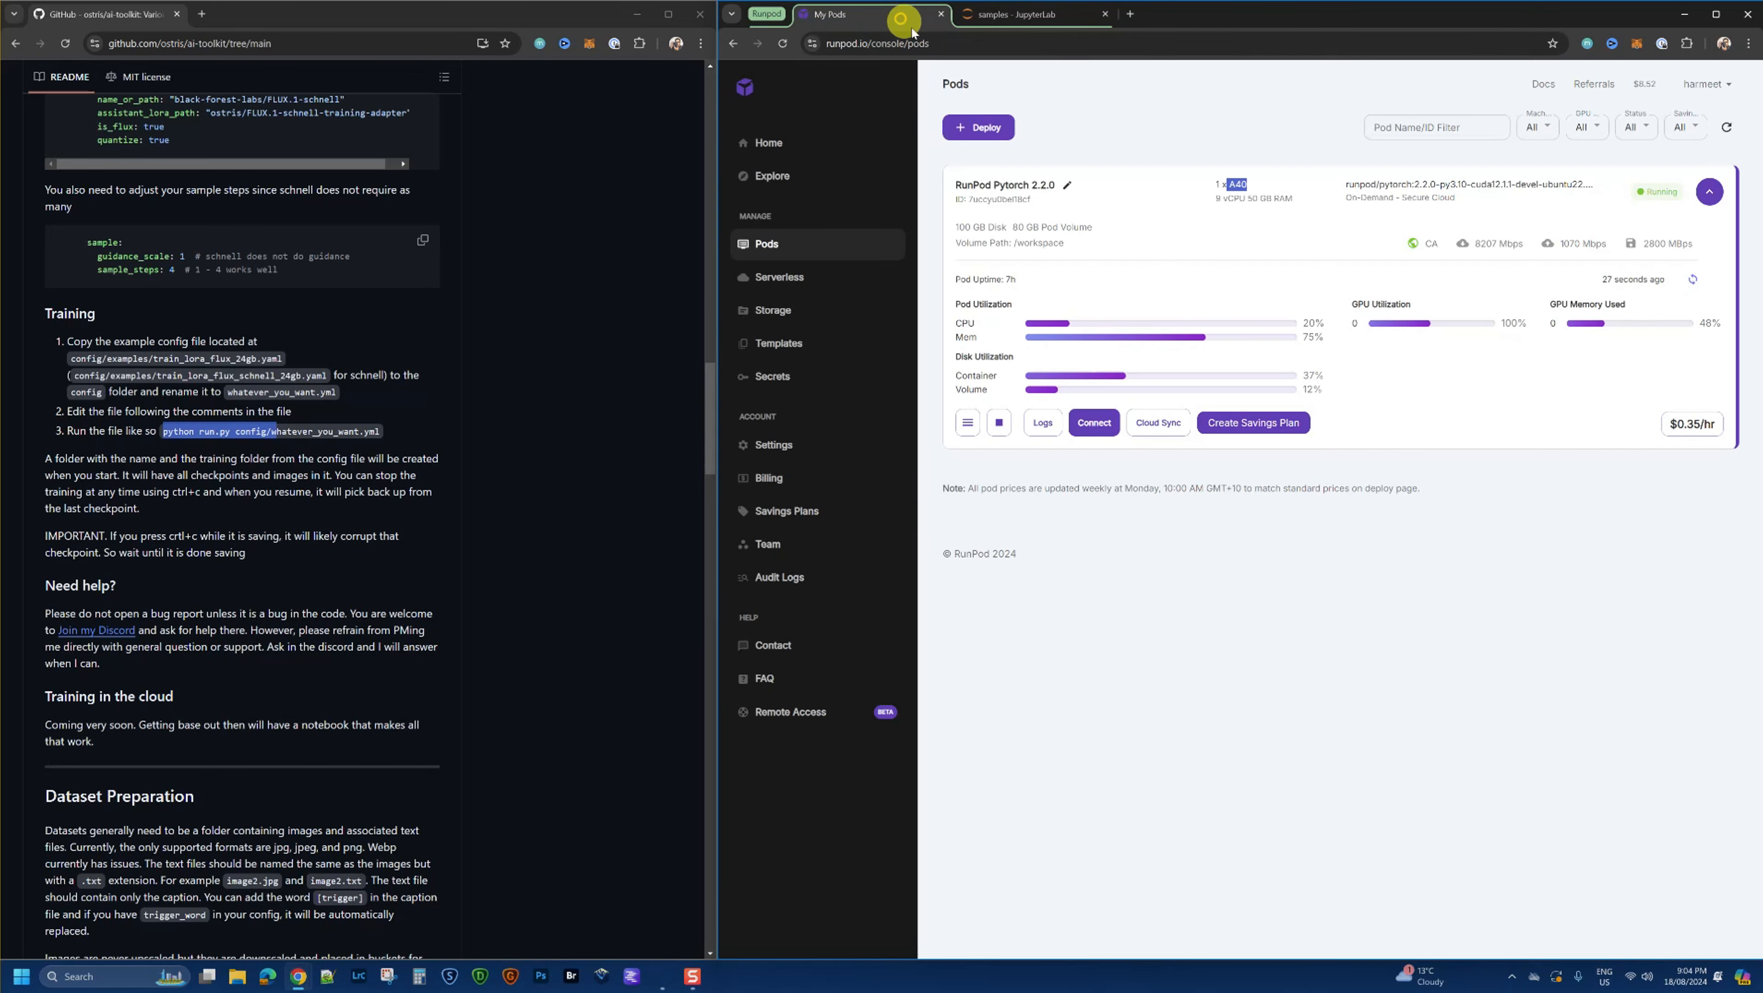
click(1009, 136)
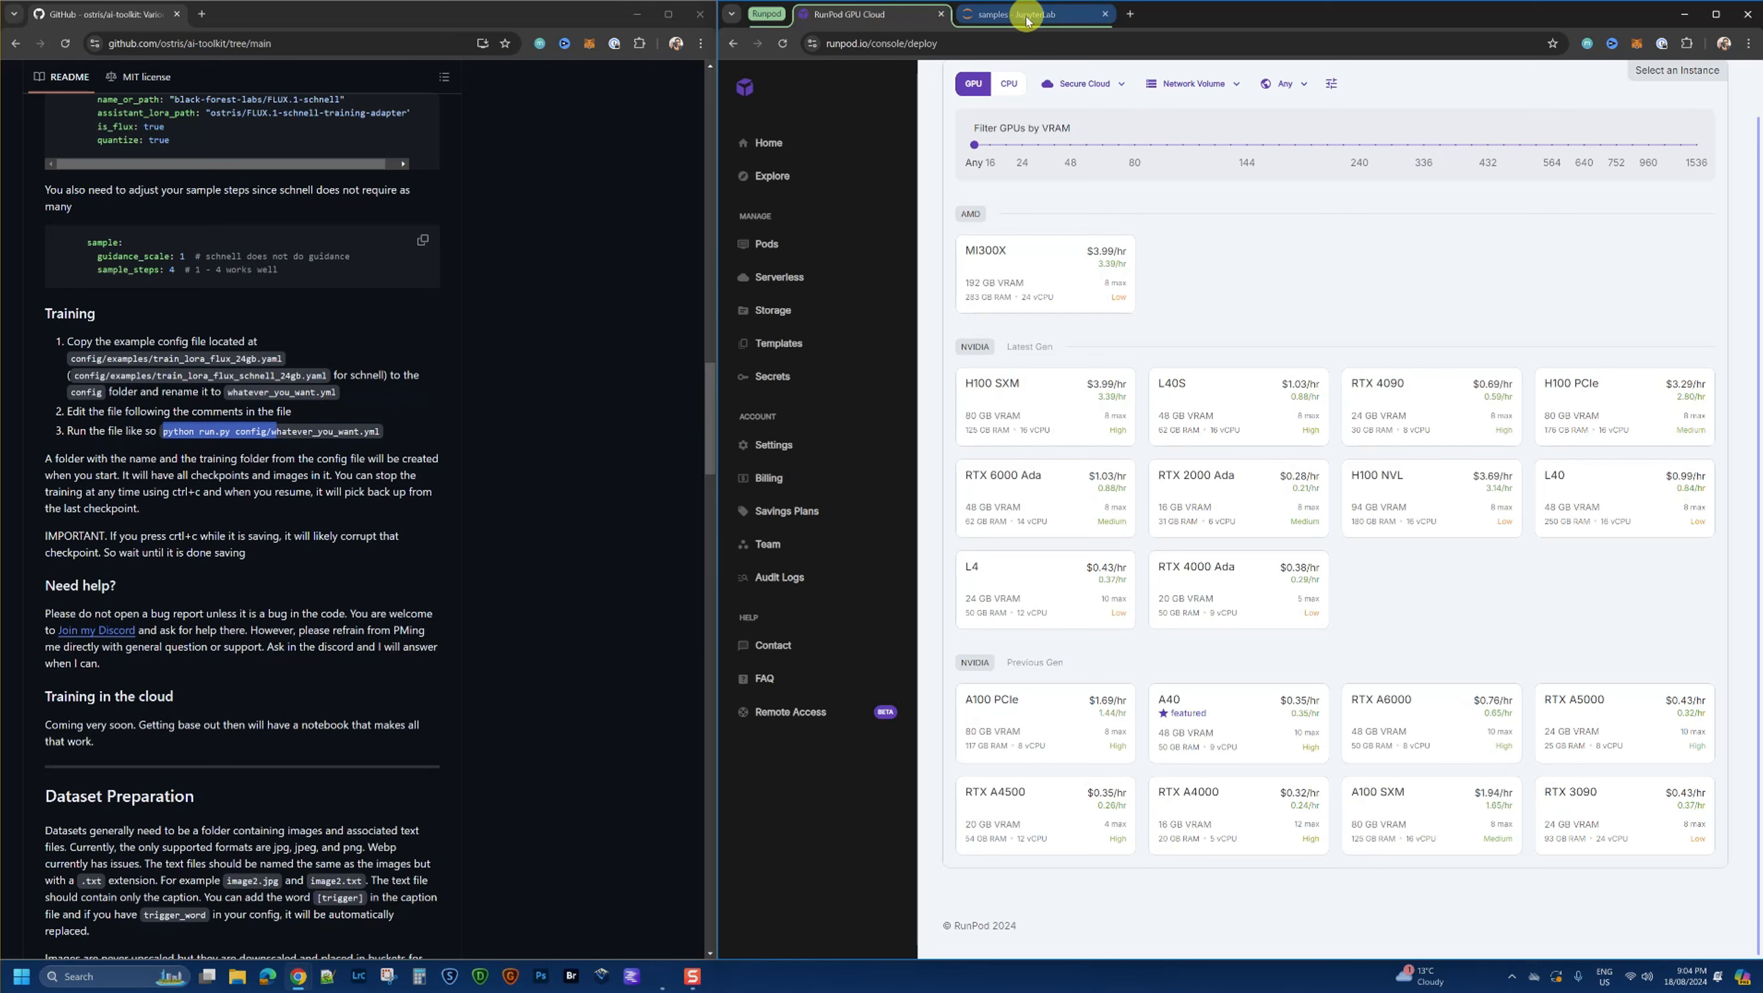
mouse_move(1026, 20)
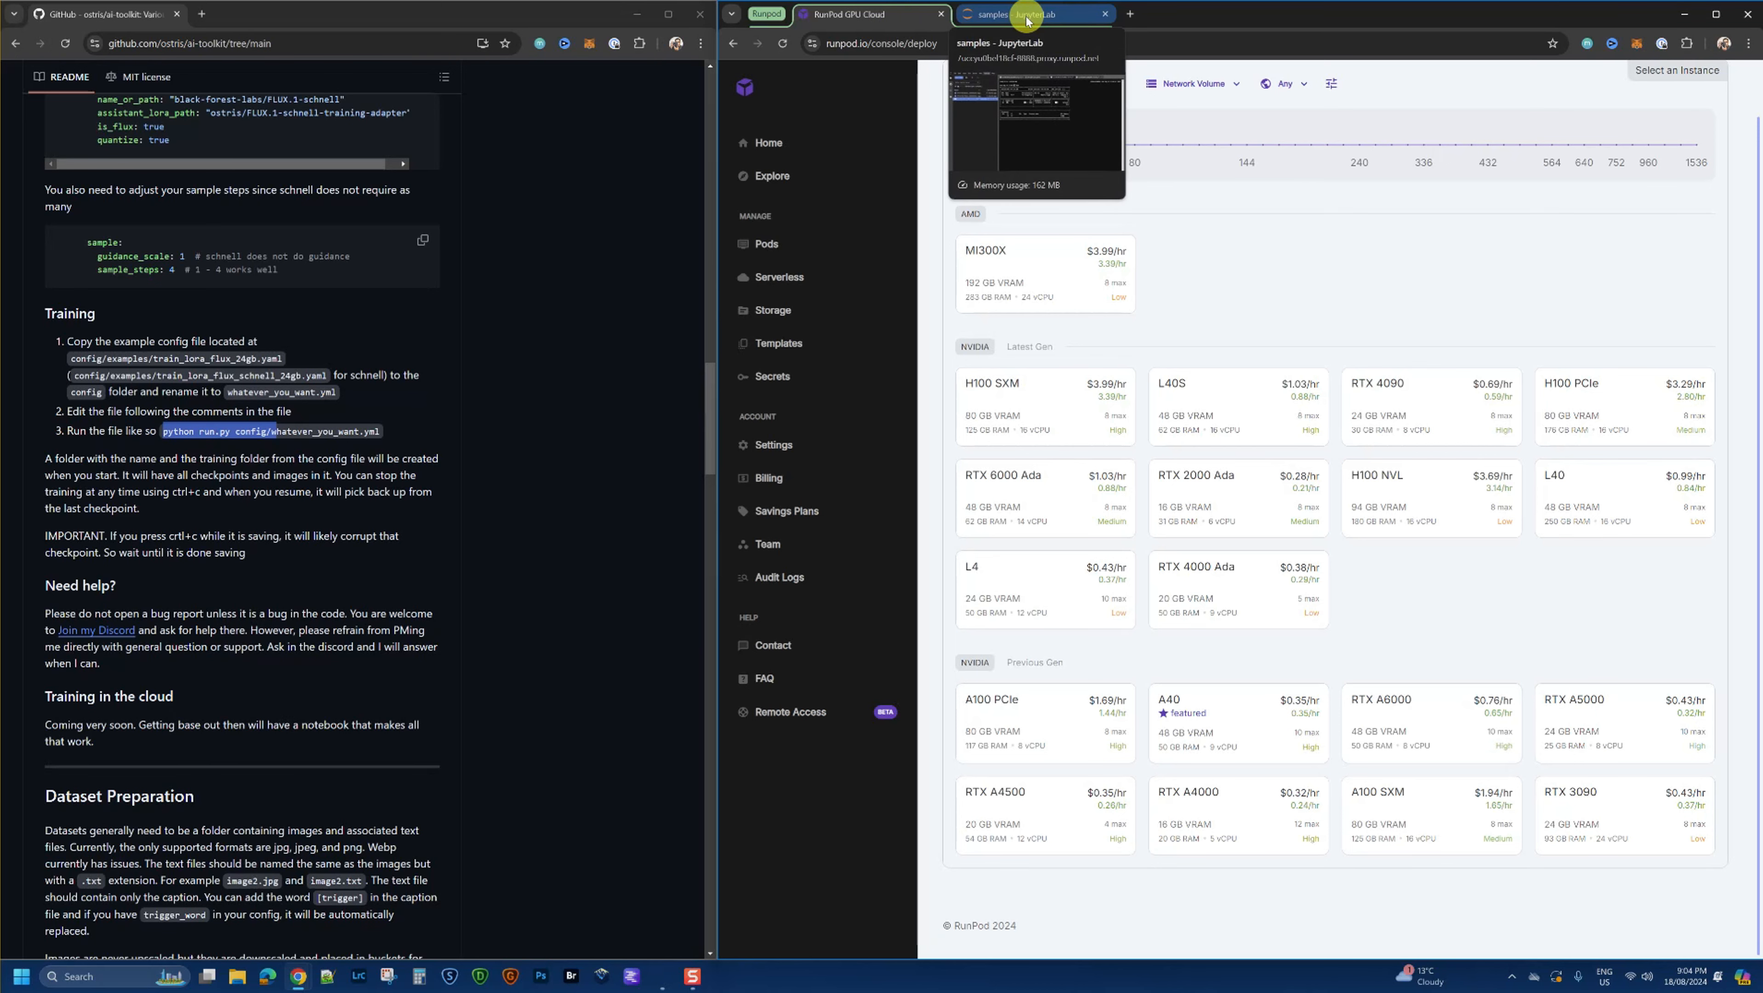
click(1027, 15)
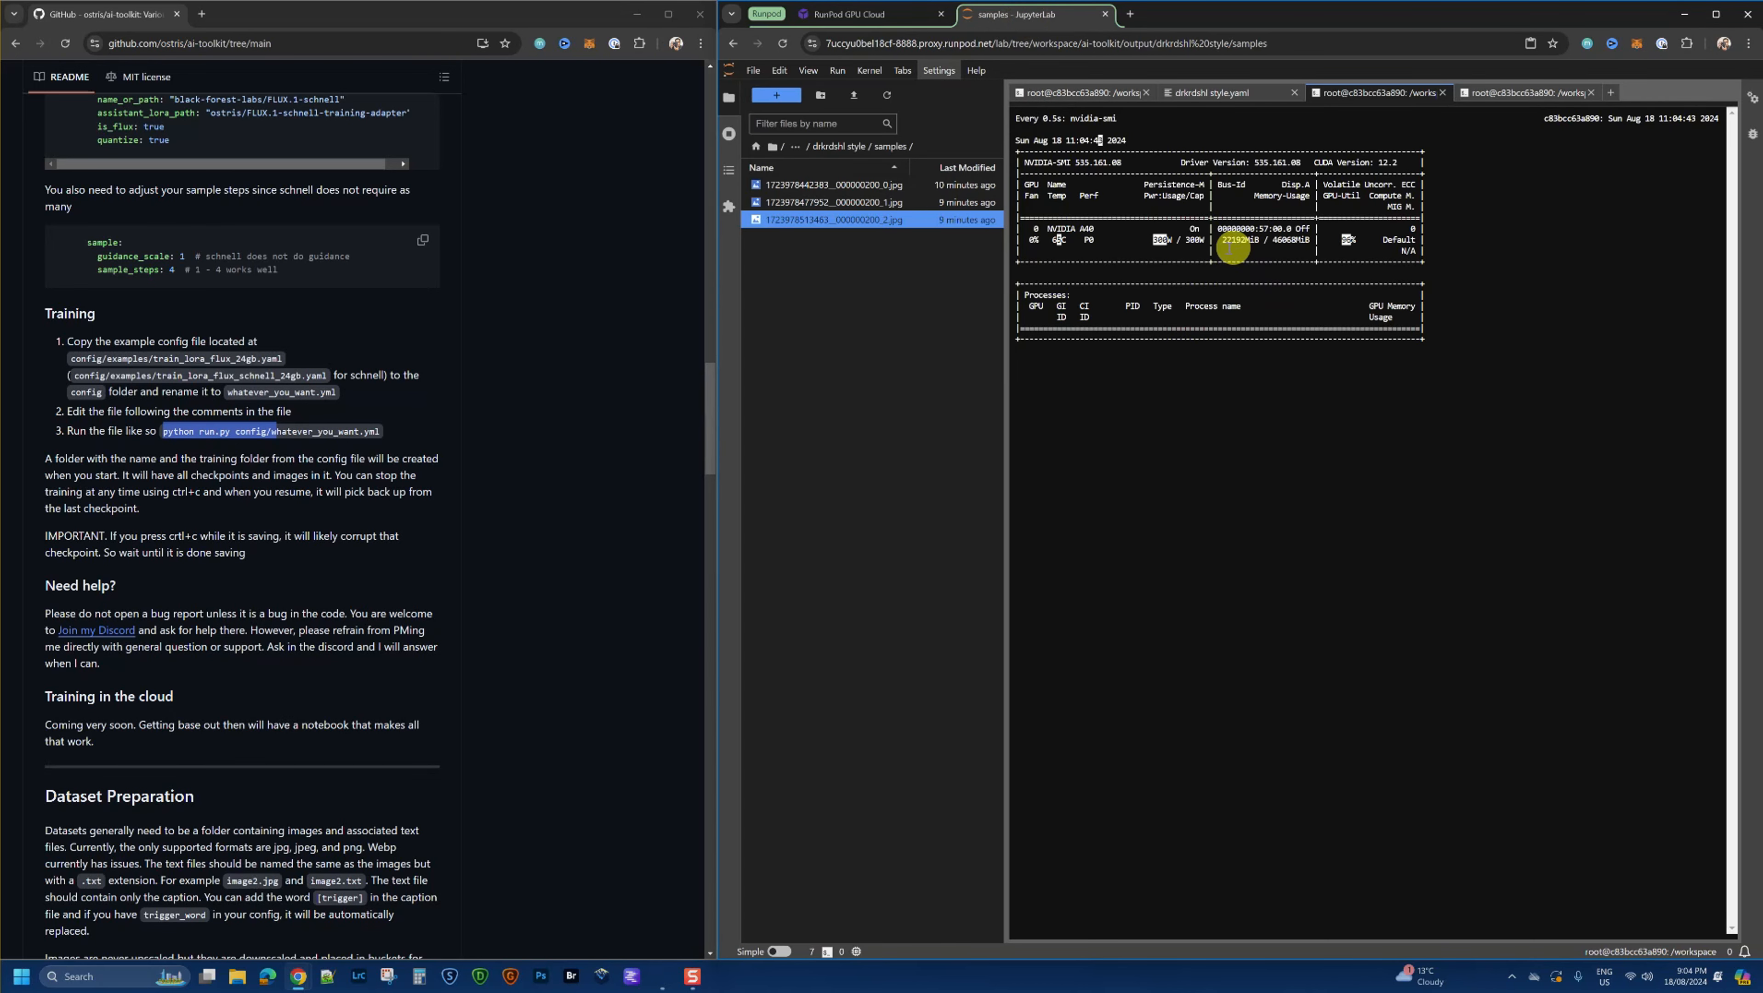